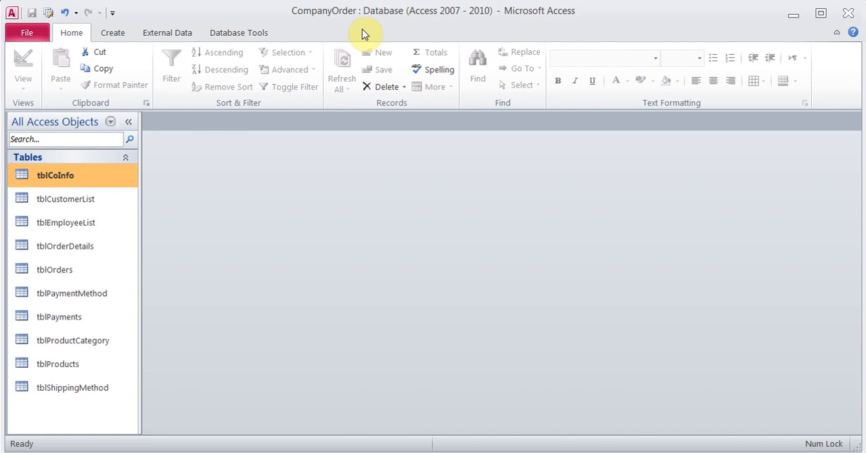
- View the records in tblCoInfo, close it, and go through the tables in the list from tblCustomerList to tblPayments
double_click(56, 184)
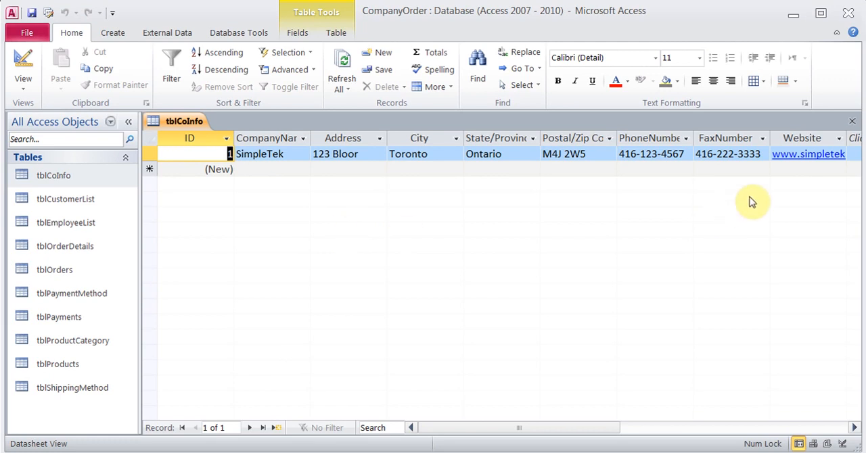
left_click(853, 124)
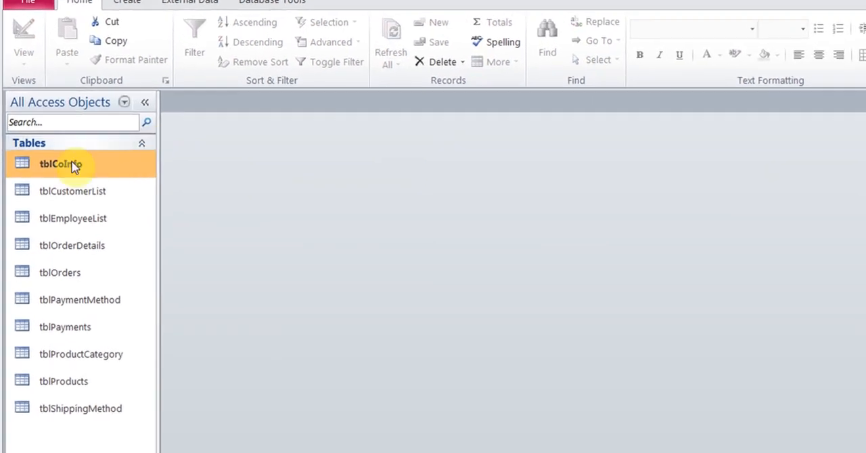
left_click(59, 201)
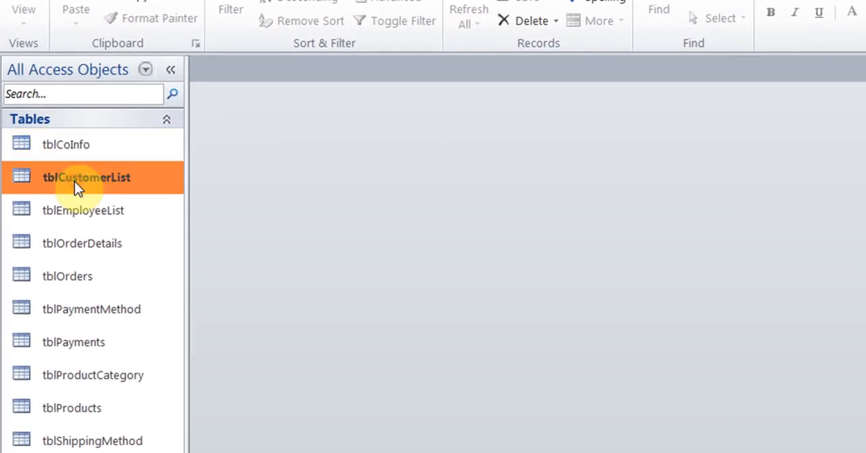
left_click(107, 223)
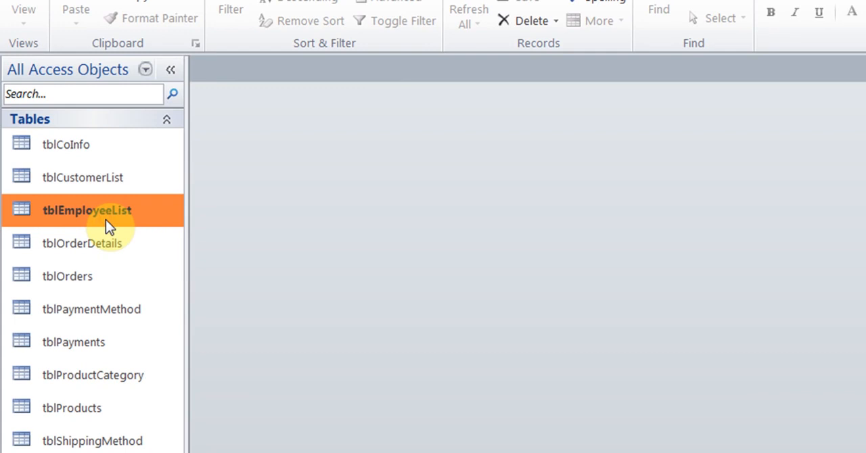
left_click(110, 248)
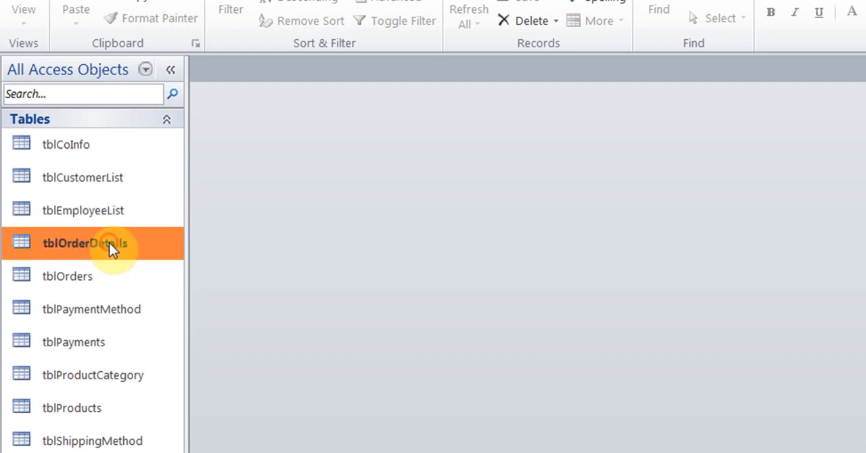
left_click(97, 281)
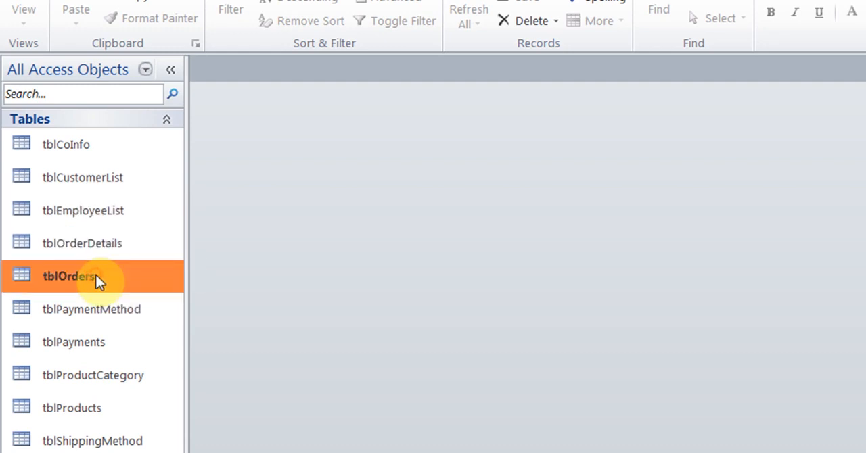
left_click(122, 323)
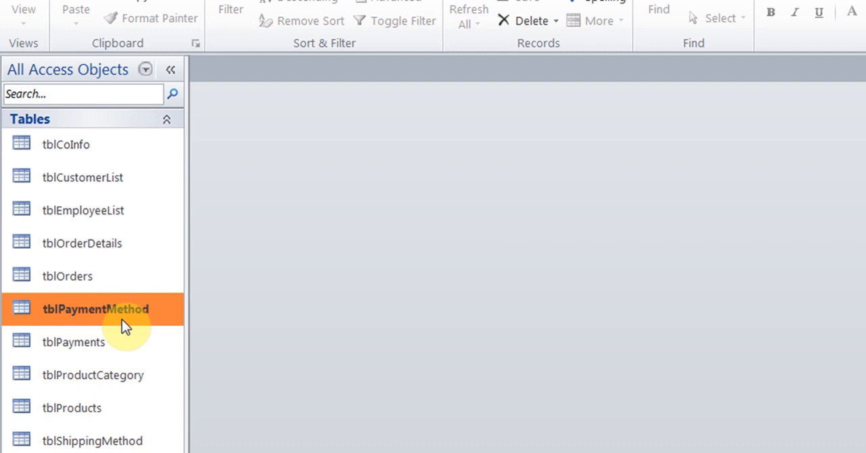
left_click(113, 346)
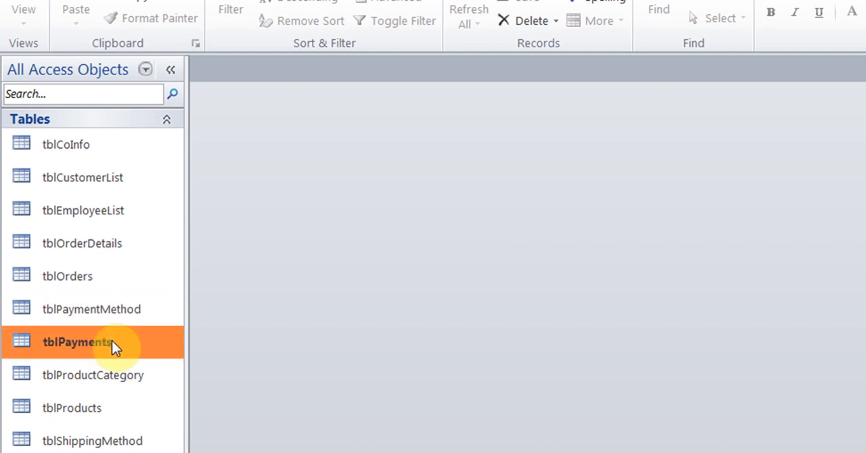
- View the records of tblProductCategory, tblProducts and tblShippingMethod, closing each table after checking it
left_click(107, 378)
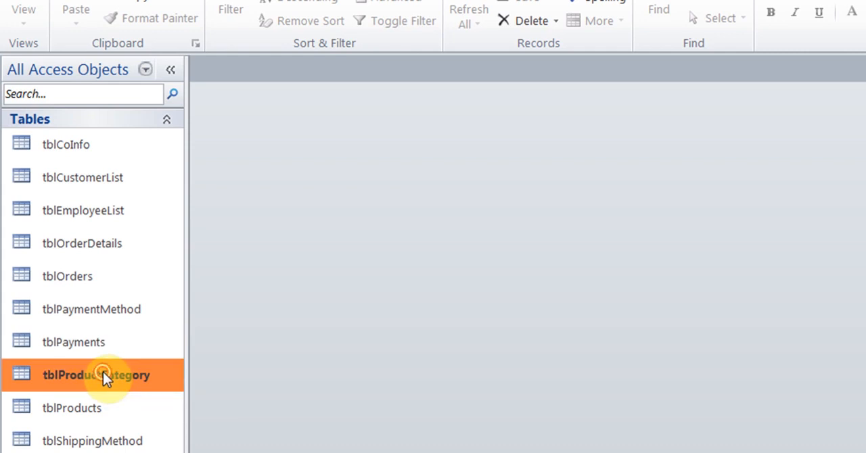
double_click(105, 378)
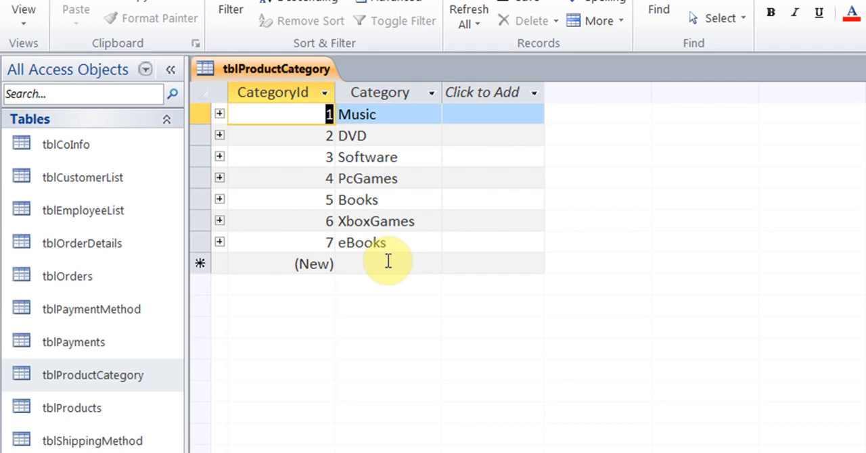
key("ctrl+w")
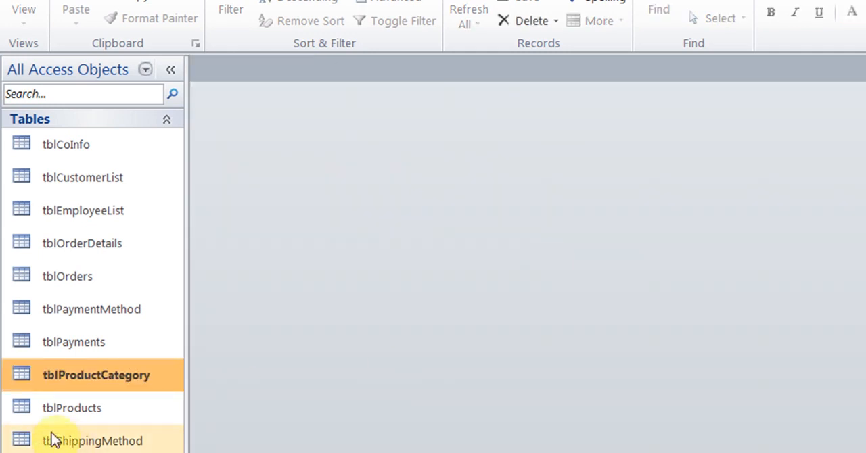
double_click(56, 413)
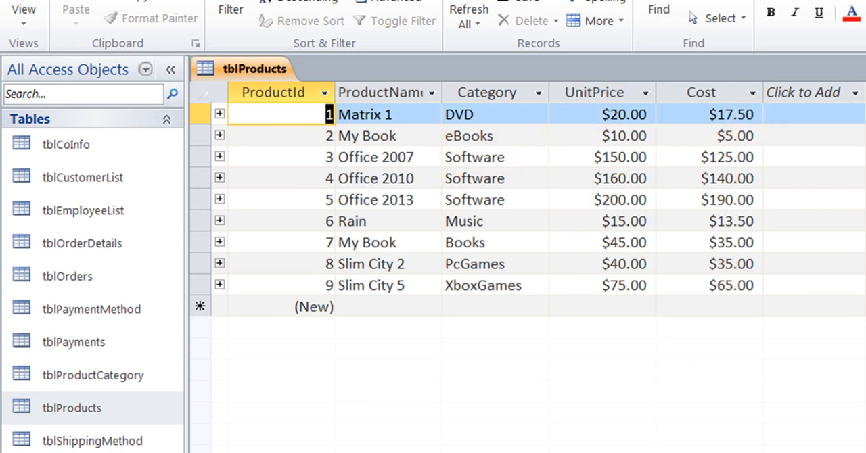
key("ctrl+w")
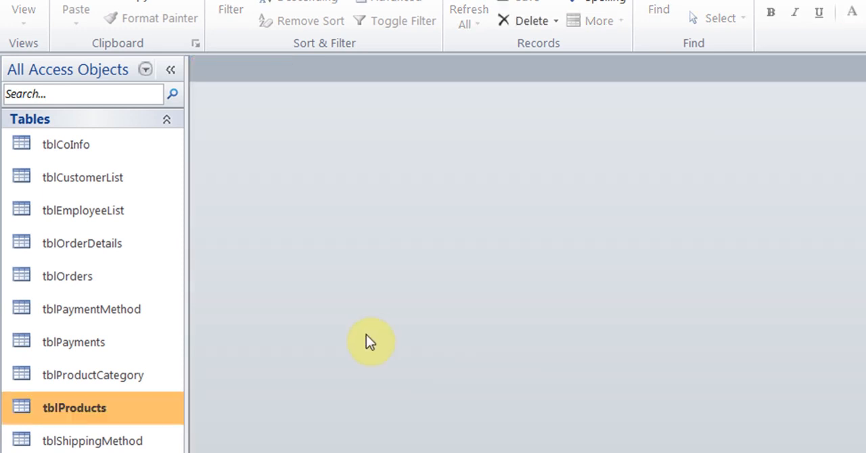
double_click(140, 443)
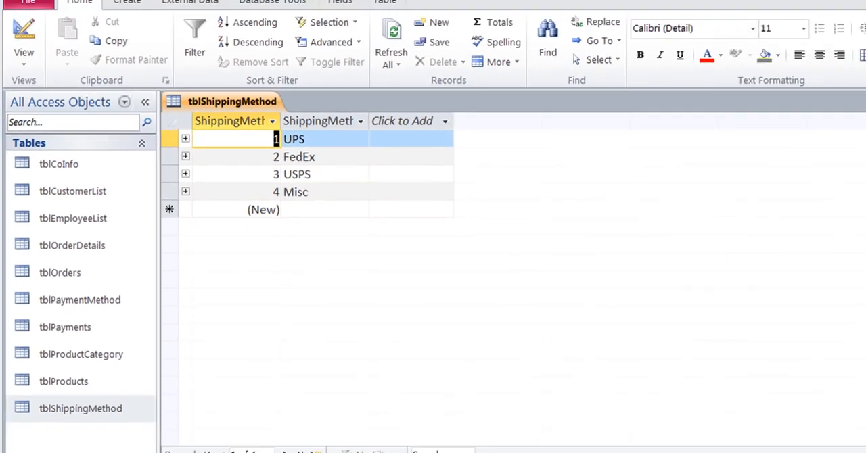
left_click(856, 124)
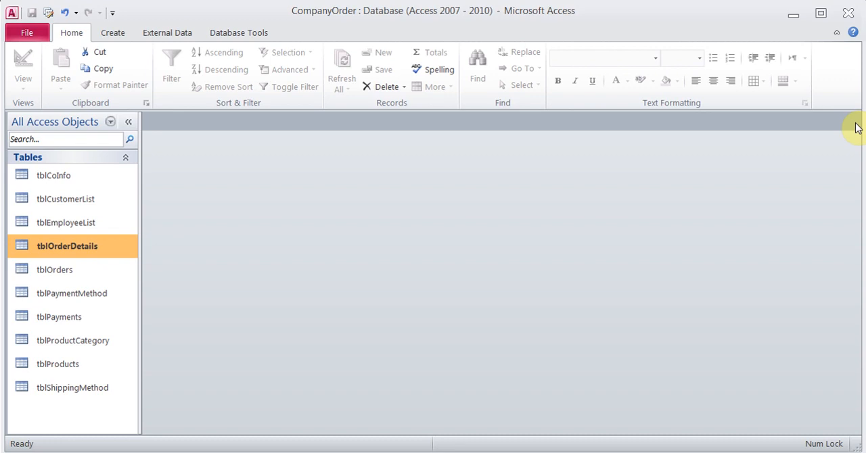
- Open the relationships diagram and examine the table links and the OrderId fields of tblOrders and tblOrderDetails
left_click(253, 34)
left_click(174, 76)
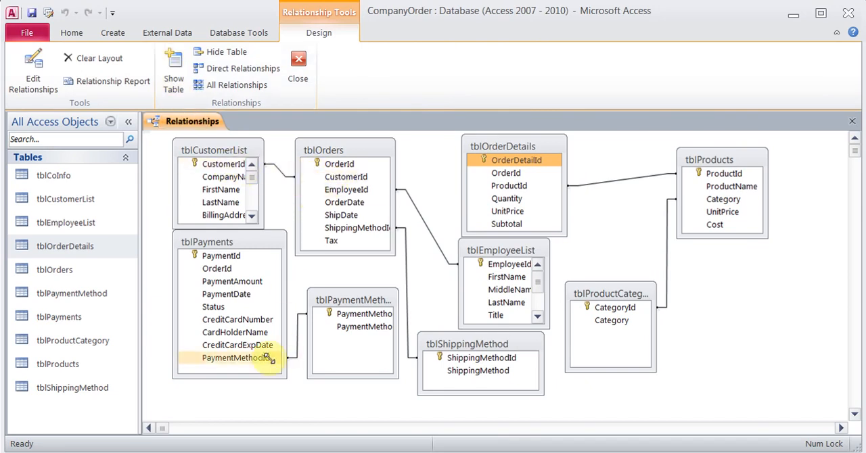
left_click(327, 314)
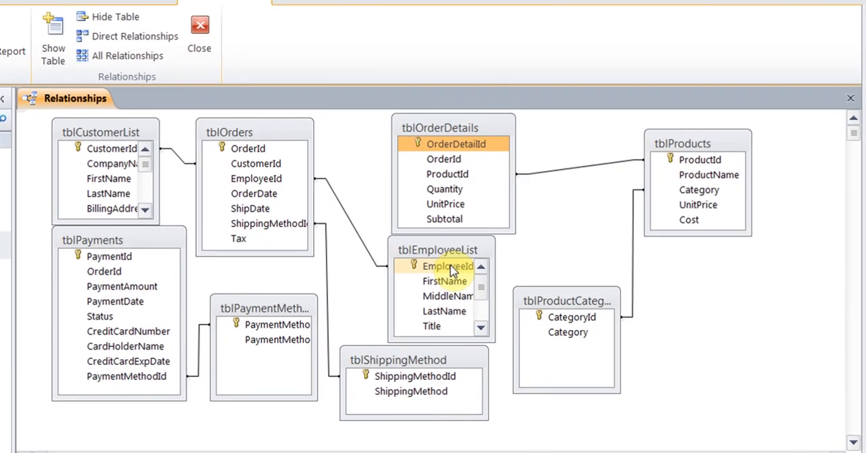
left_click(451, 269)
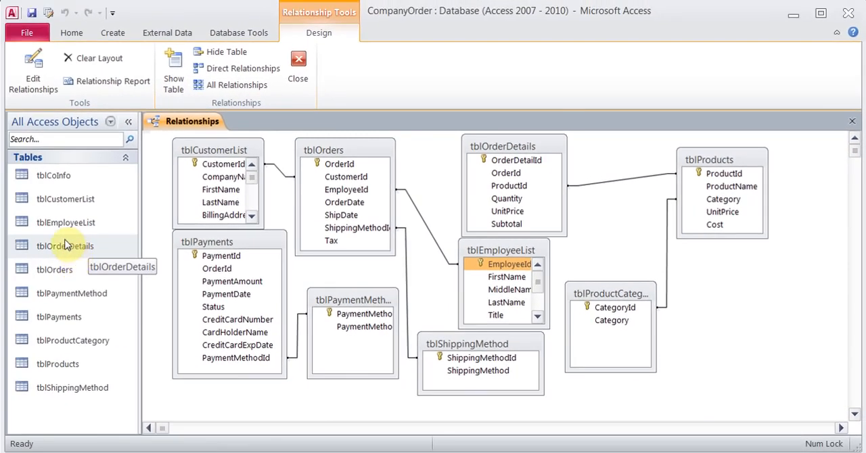
left_click(74, 248)
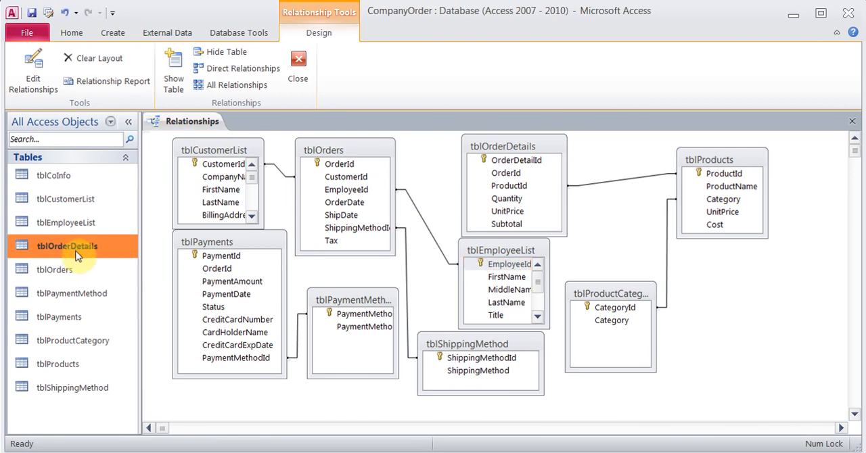
left_click(358, 168)
left_click_drag(359, 170, 517, 177)
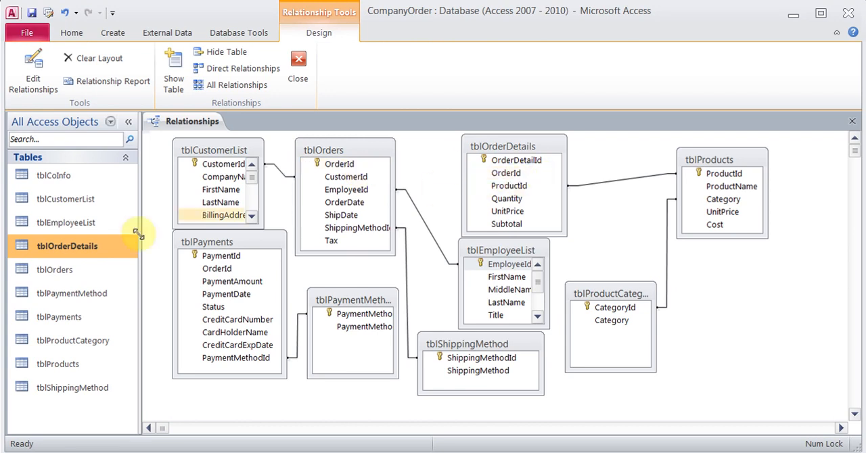
- Try the Lookup Wizard on the OrderId field in the tblOrderDetails design with tblOrders as the value source, and cancel it
right_click(83, 250)
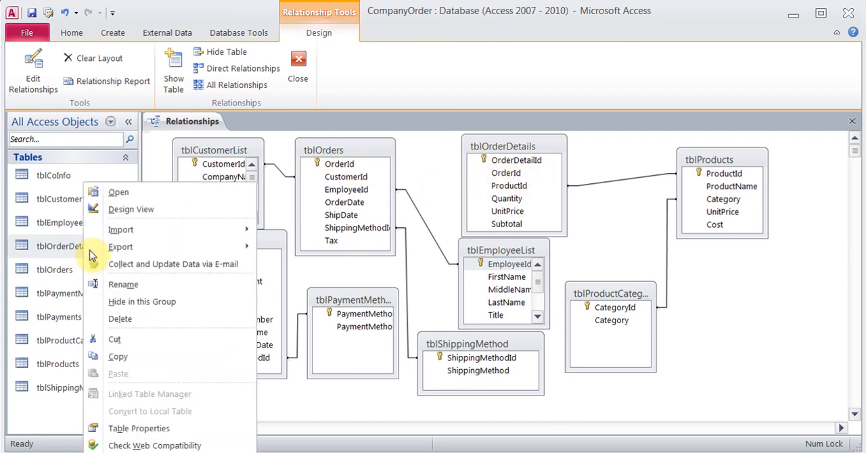
left_click(151, 213)
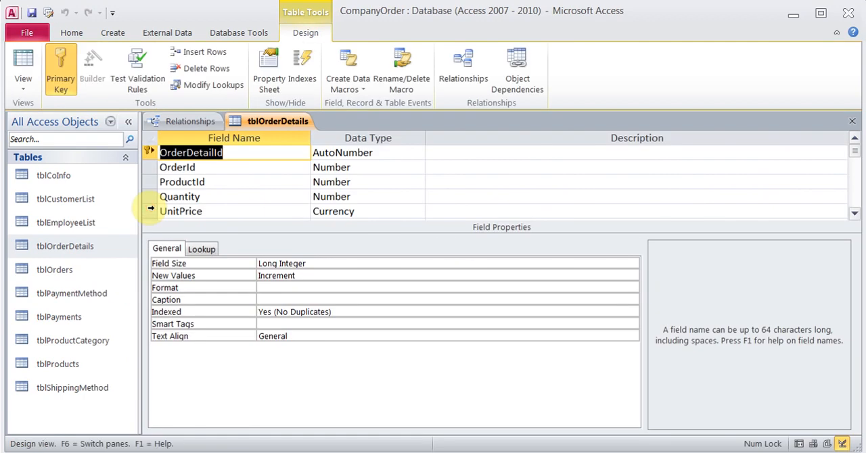
left_click(378, 168)
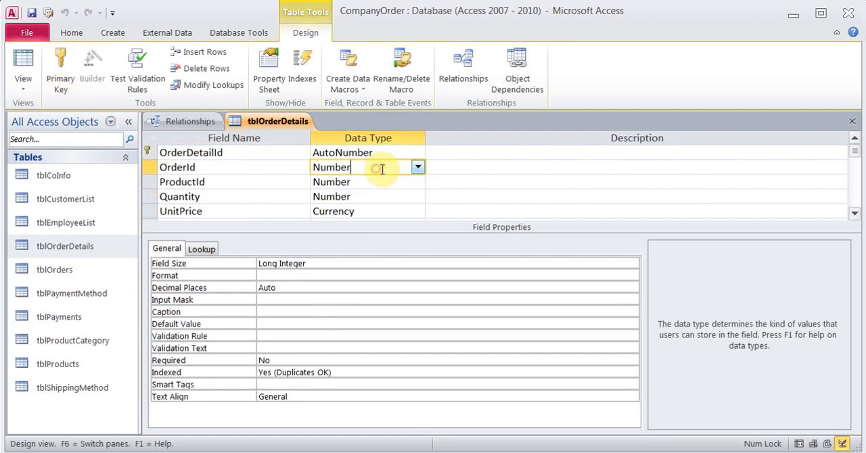
left_click(418, 168)
left_click(349, 343)
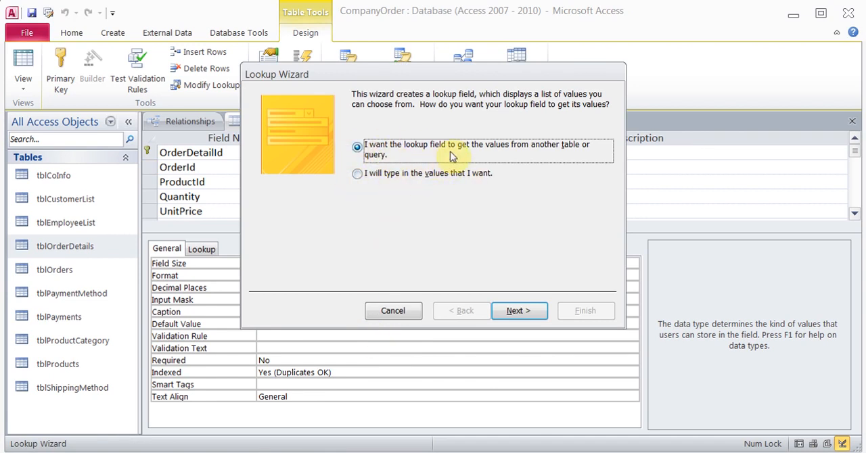
left_click(507, 311)
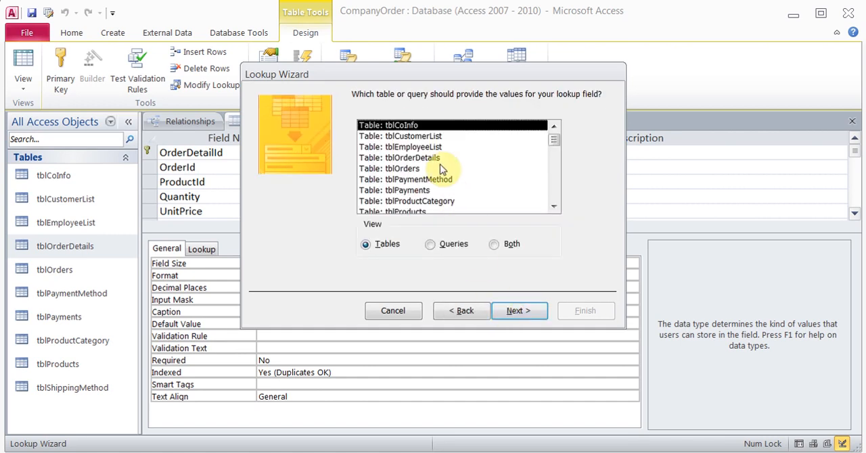
left_click(406, 168)
left_click(510, 318)
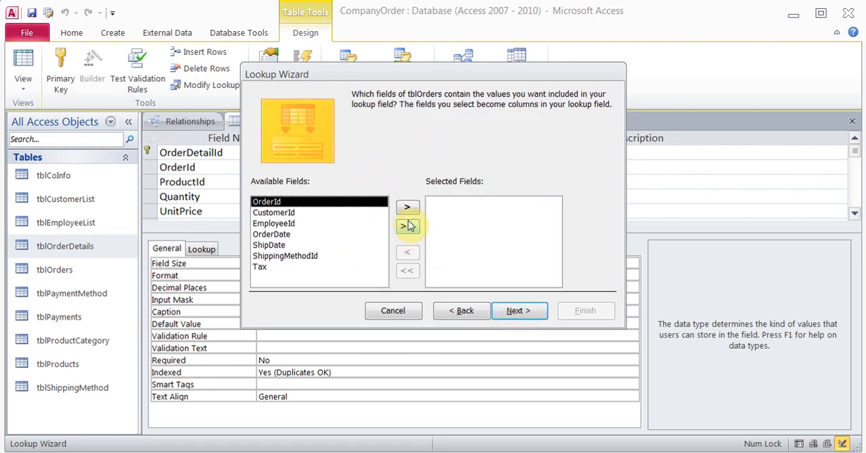
left_click(394, 312)
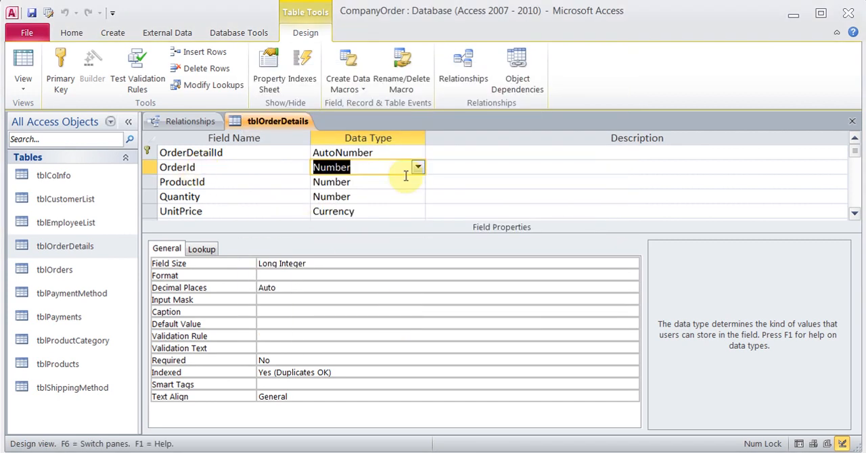
- Compare the OrderId field in the tblOrderDetails and tblOrders designs, and close both, saving tblOrderDetails
left_click(363, 168)
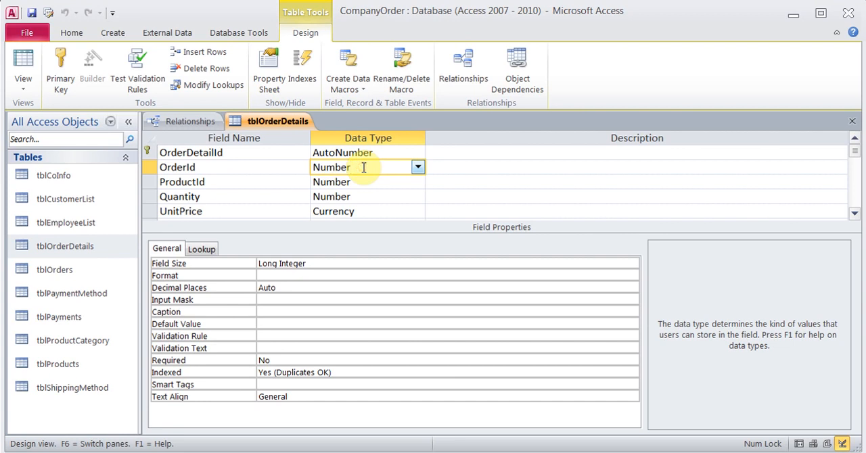
right_click(75, 272)
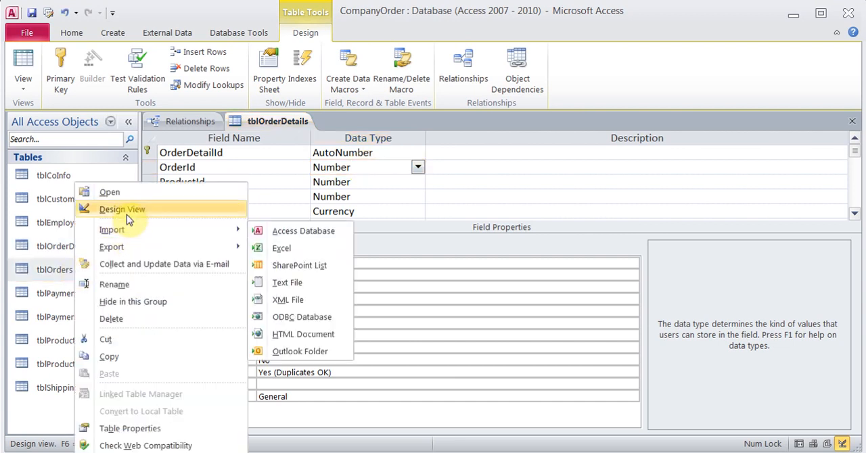
left_click(126, 210)
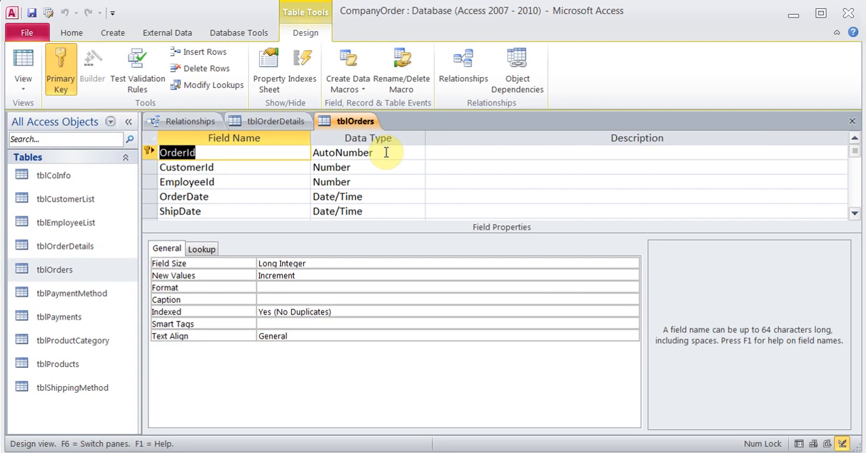
left_click(852, 121)
left_click(852, 122)
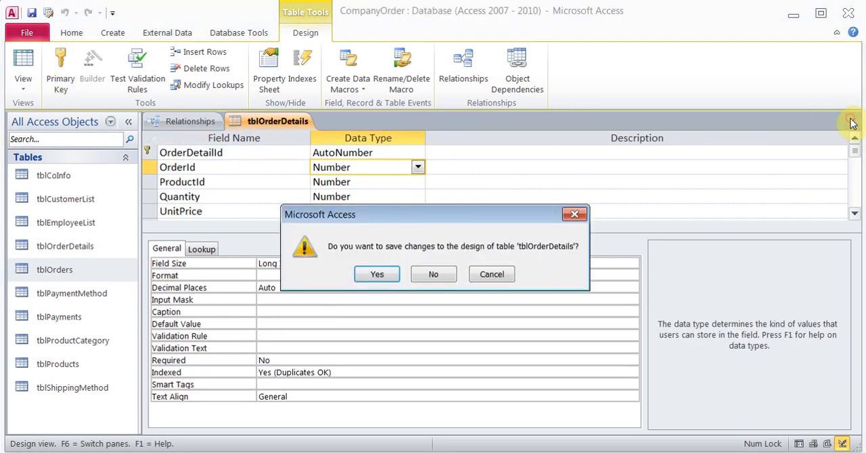
left_click(390, 276)
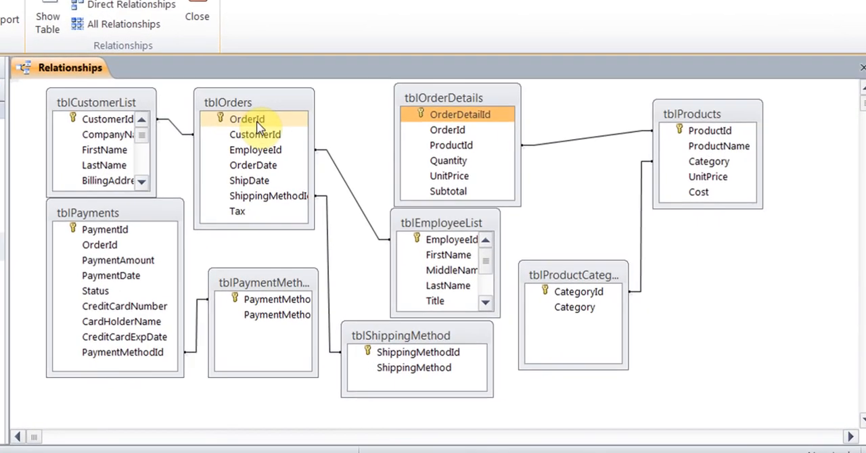
- Create a relationship from OrderId in tblOrders to OrderId in tblOrderDetails with referential integrity enforced
left_click(347, 166)
left_click_drag(258, 122, 459, 132)
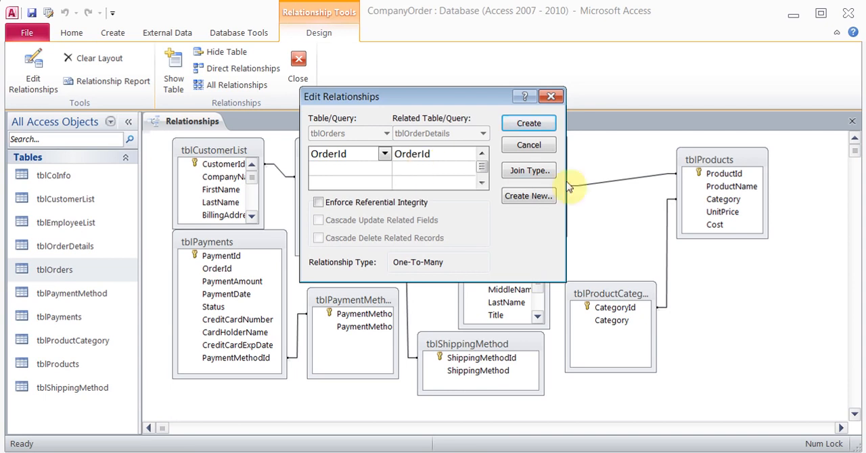
left_click(540, 171)
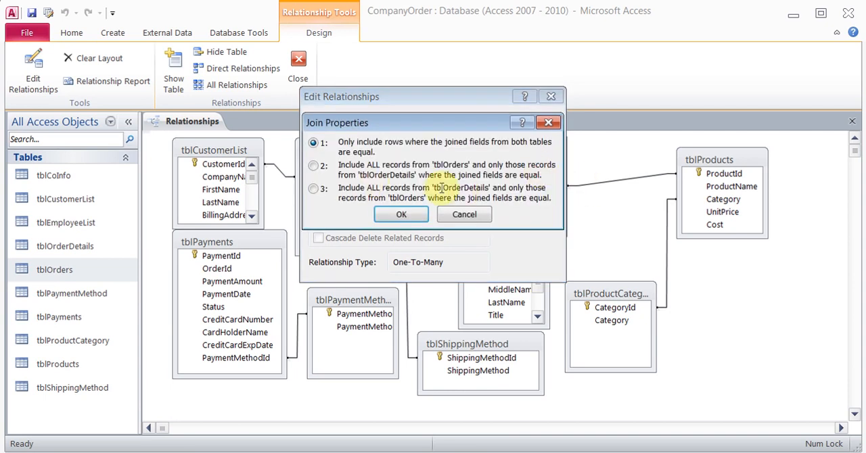
left_click(466, 215)
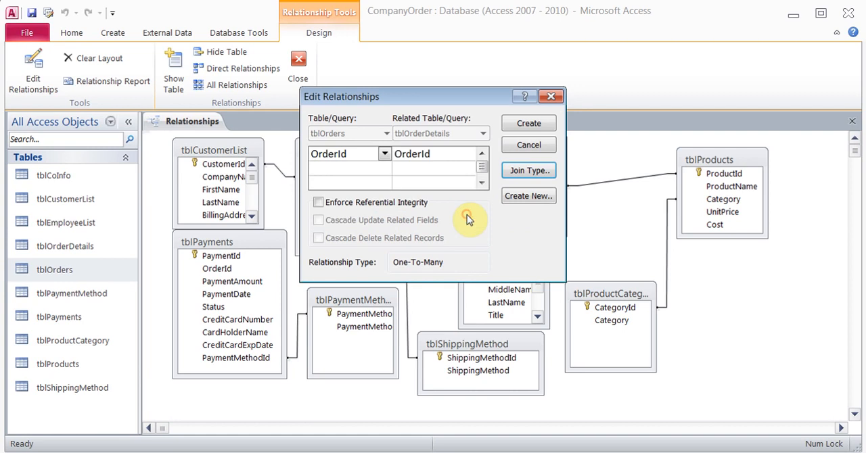
left_click(318, 203)
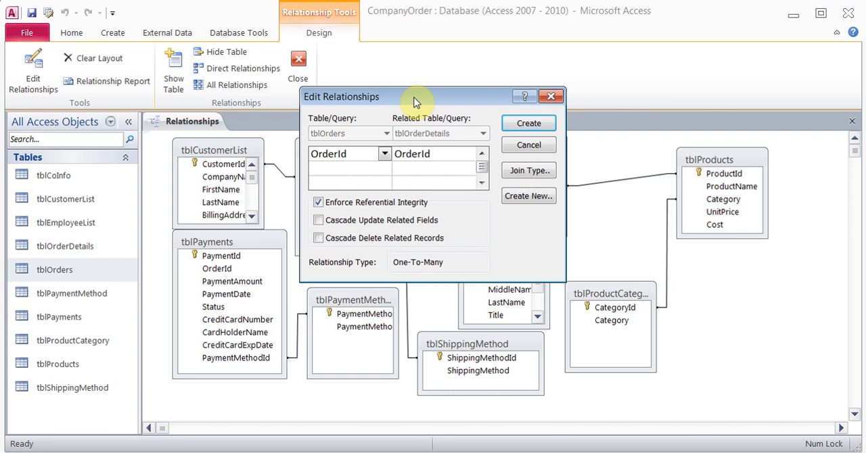
left_click_drag(414, 101, 409, 266)
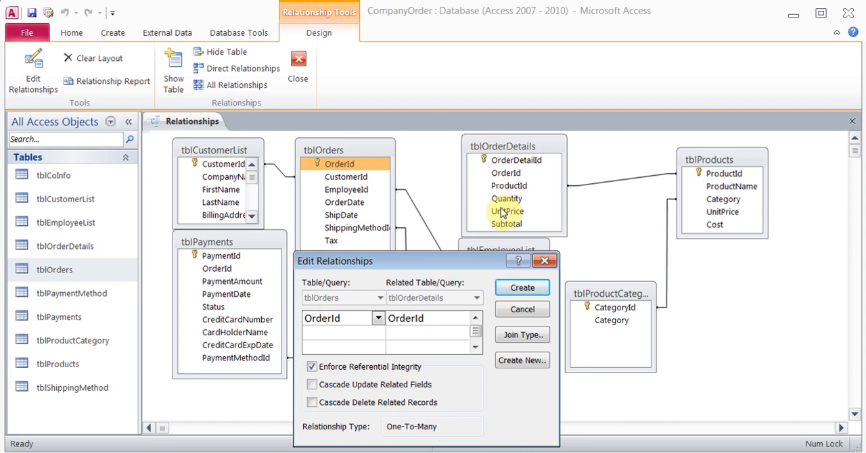
left_click_drag(432, 264, 433, 138)
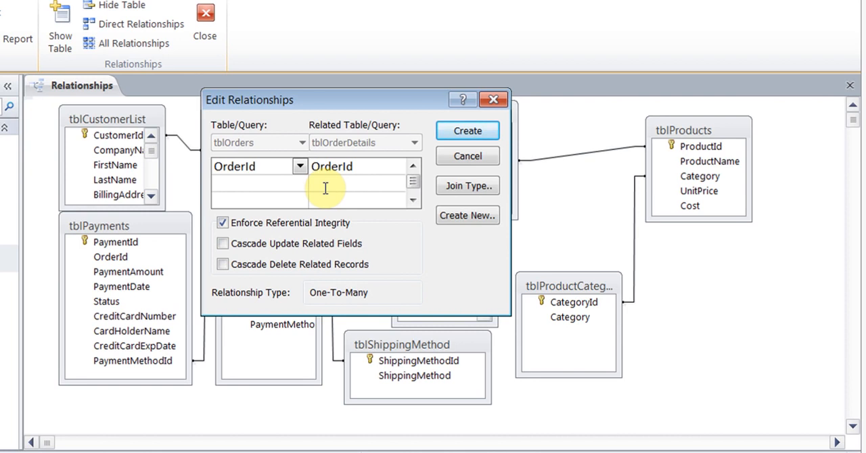
left_click(468, 131)
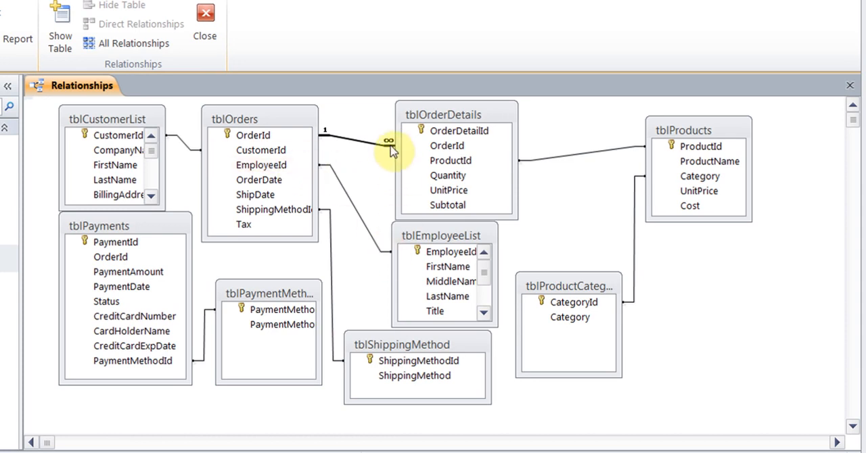
- Examine the relationship settings between tblEmployeeList and tblOrders, cancel without changes, and close the relationships diagram
left_click(348, 189)
right_click(347, 193)
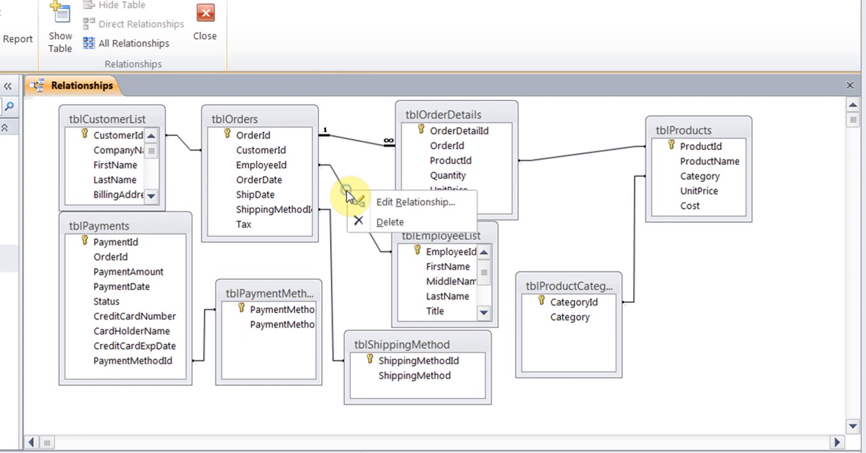
left_click(399, 201)
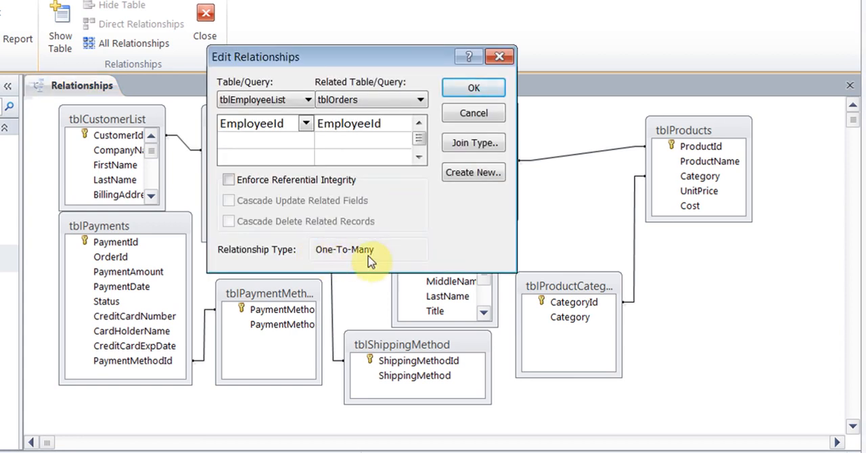
left_click(474, 114)
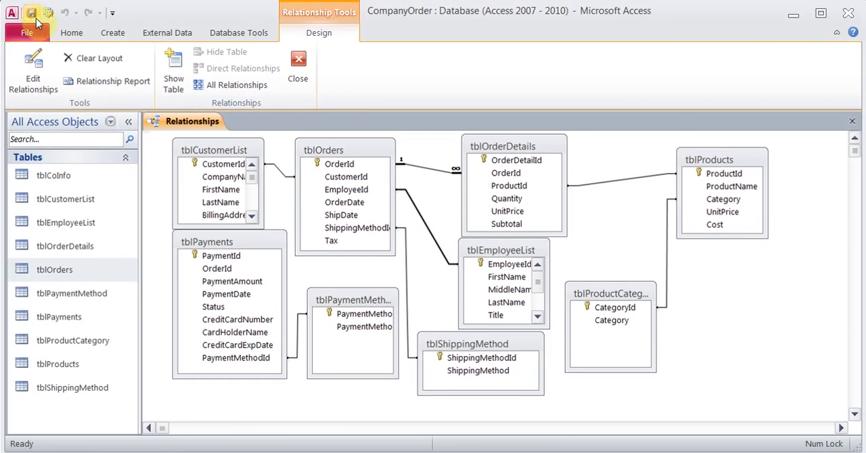
left_click(301, 62)
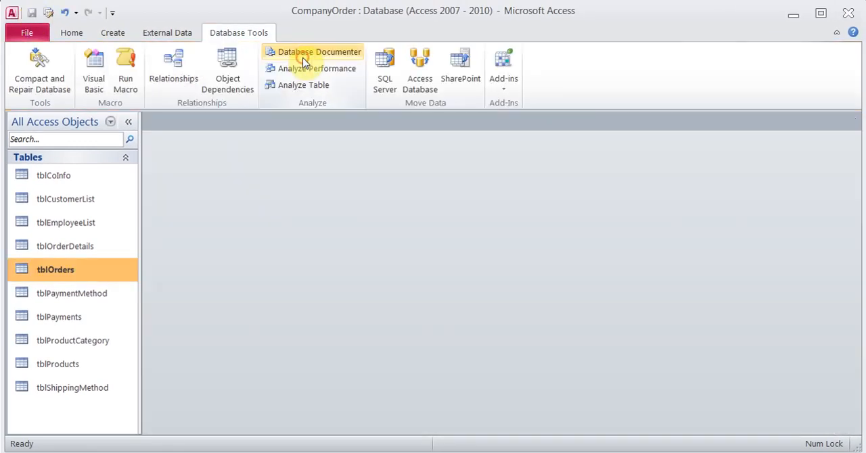
left_click(304, 62)
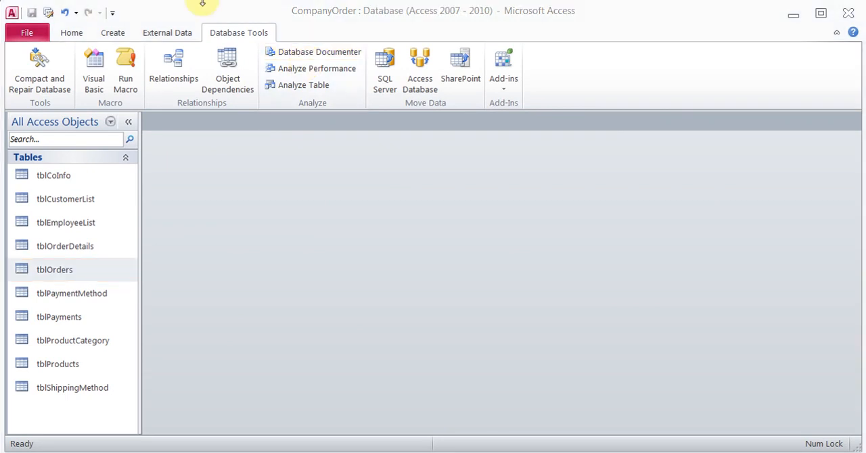
- Open tblOrders and view the order details nested under the record with OrderId 1, collapsing them after checking
double_click(86, 277)
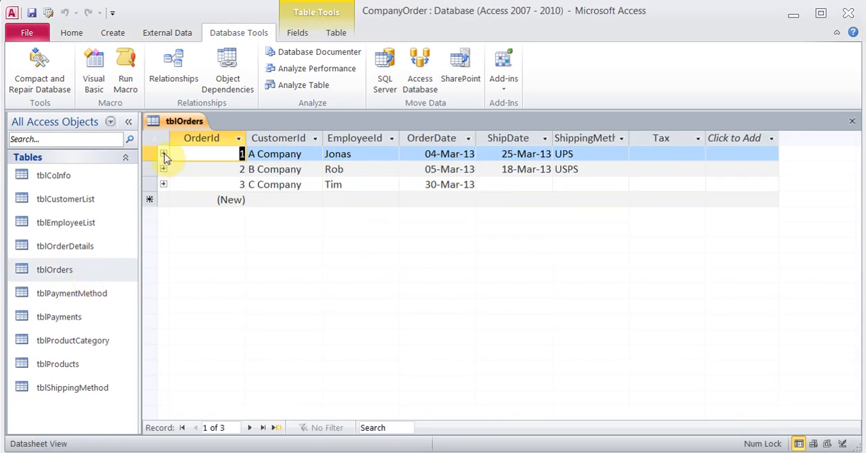
left_click(163, 154)
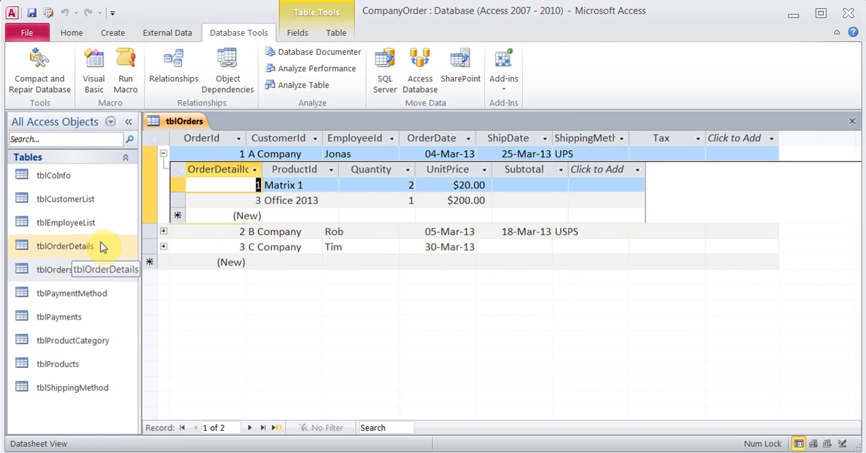
left_click(163, 153)
- Try to delete the record with OrderId 1 from tblOrders, and close the table
left_click(155, 154)
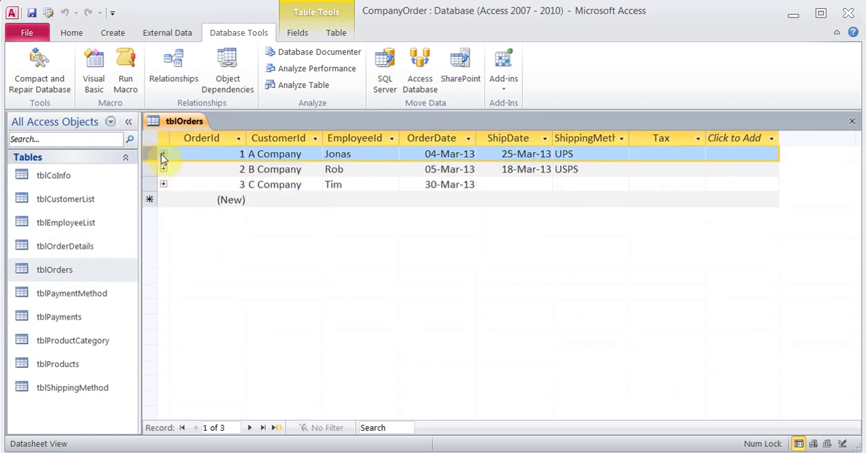
left_click(71, 32)
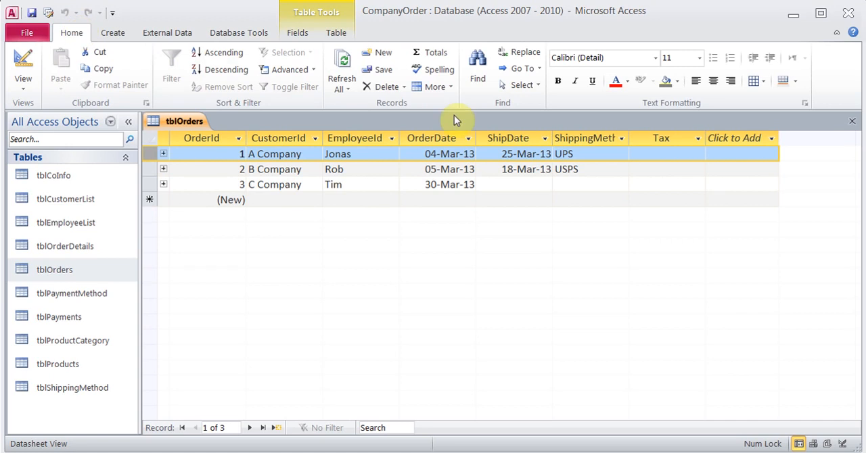
left_click(403, 86)
left_click(401, 120)
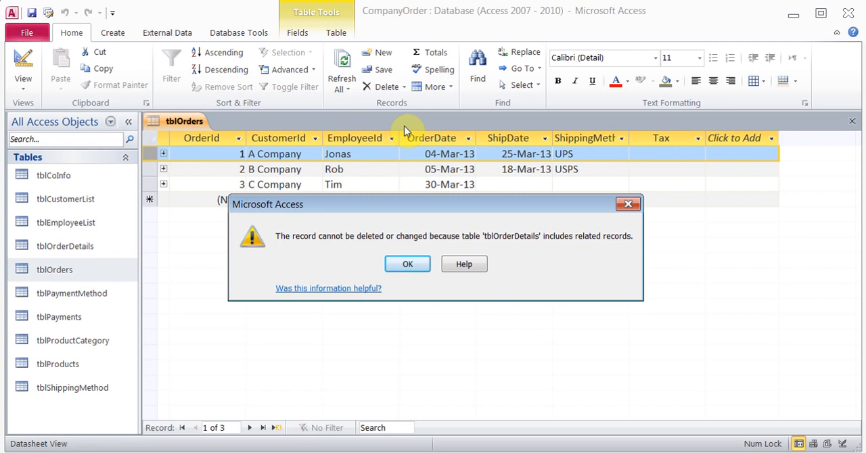
left_click(408, 263)
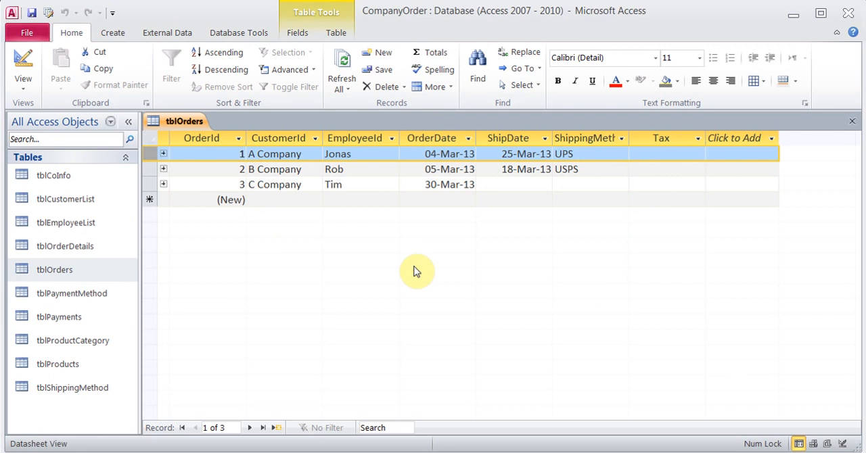
left_click(852, 121)
- Open tblOrderDetails, check its first record, and close the table
double_click(85, 247)
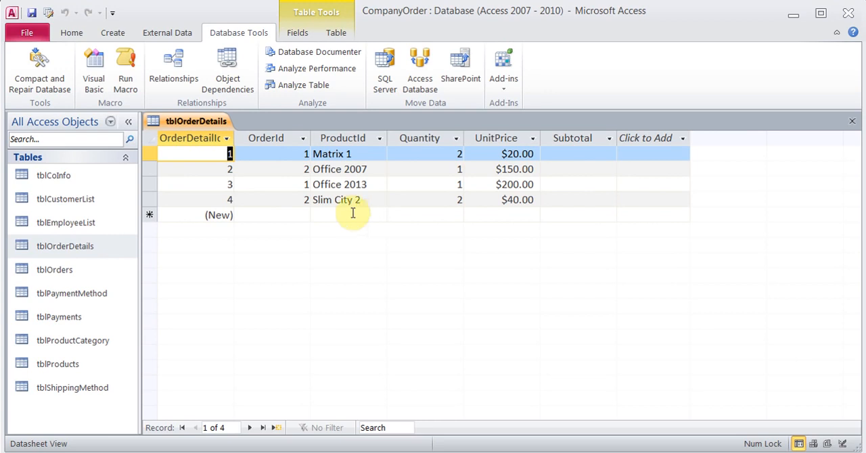
left_click(146, 155)
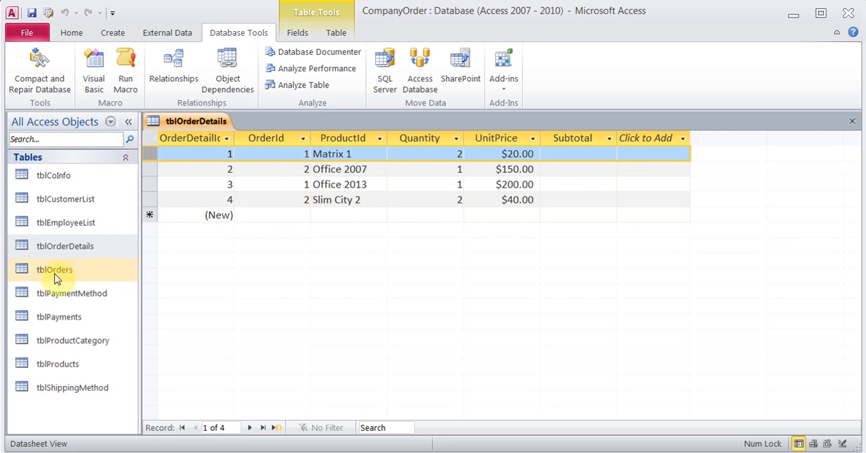
left_click(852, 122)
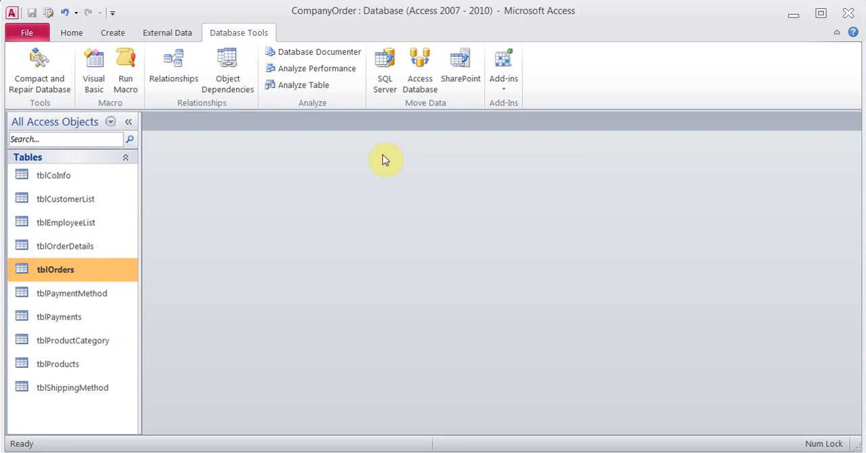
- Set the default value of the OrderDate field in tblOrders to =Now(), save the design, and check the datasheet
right_click(66, 274)
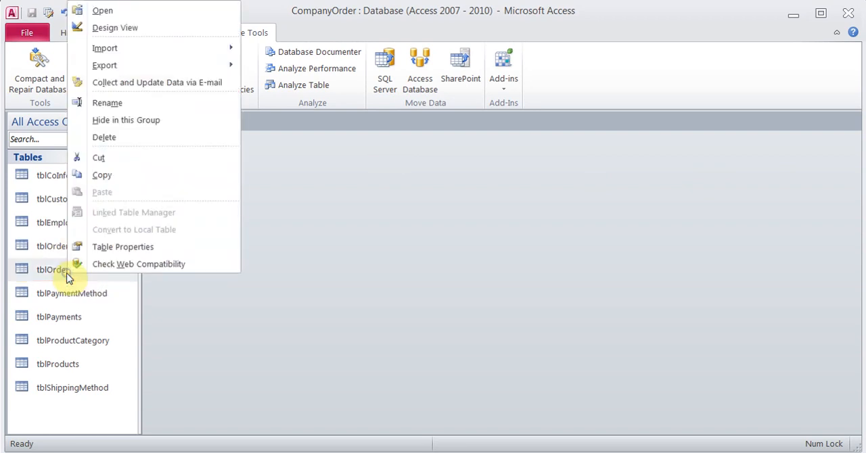
left_click(141, 29)
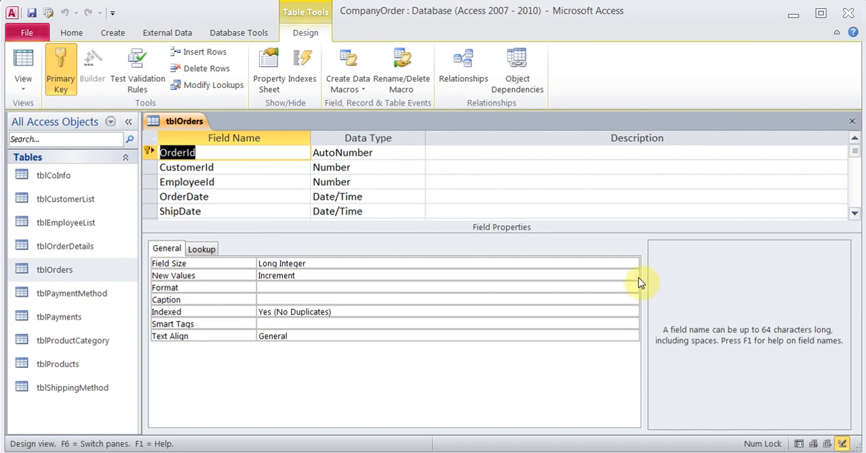
left_click(262, 197)
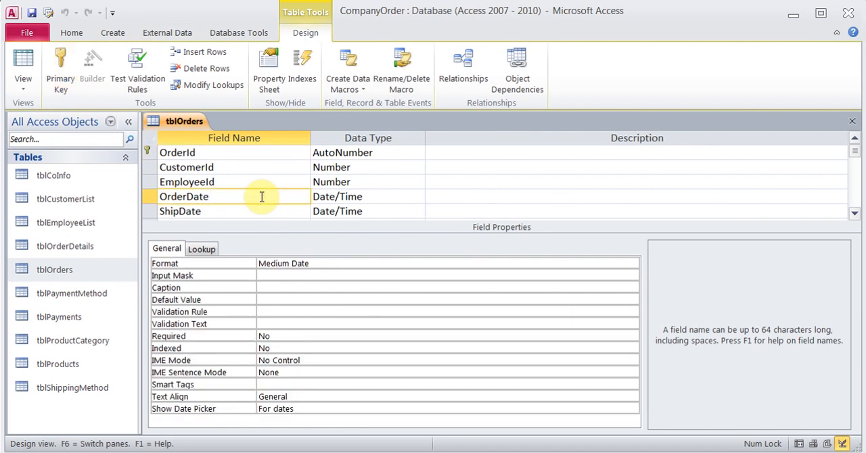
left_click(311, 300)
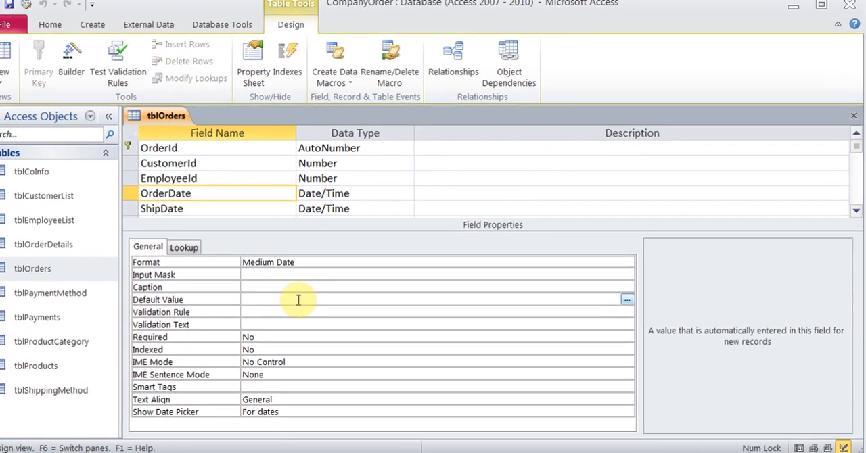
type("=")
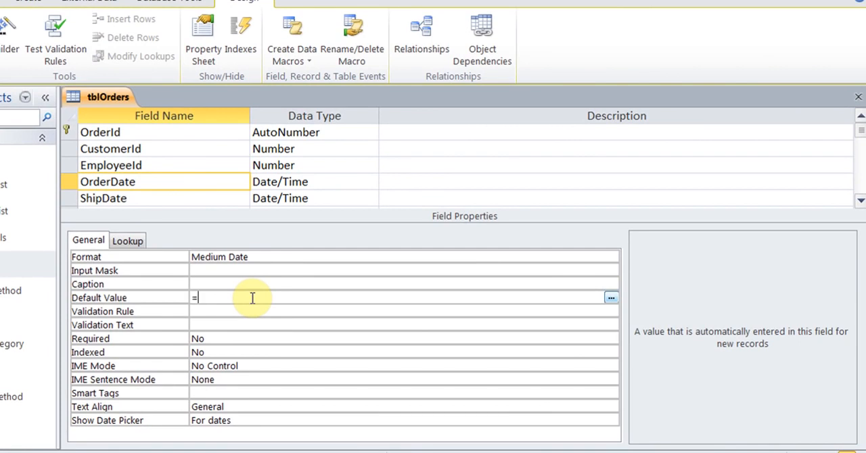
type("Now")
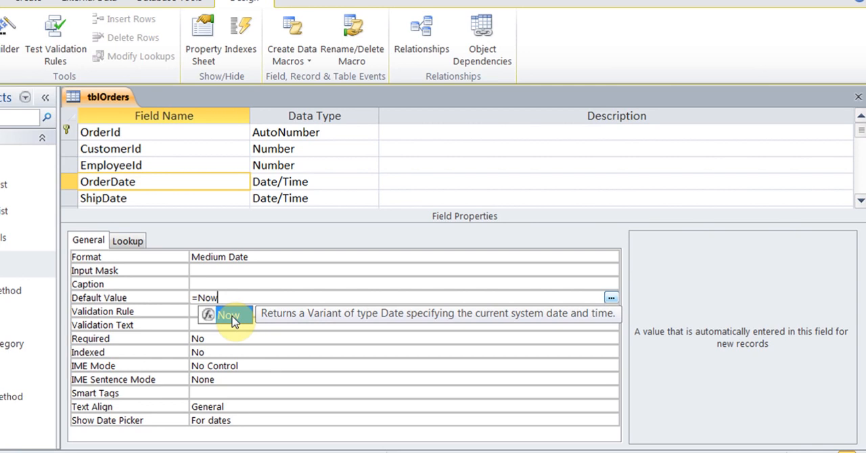
key("BackSpace")
key("BackSpace")
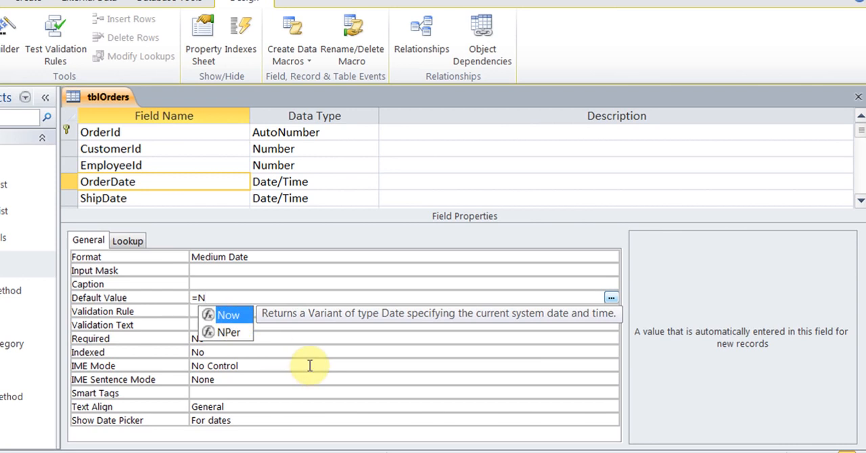
type("ow")
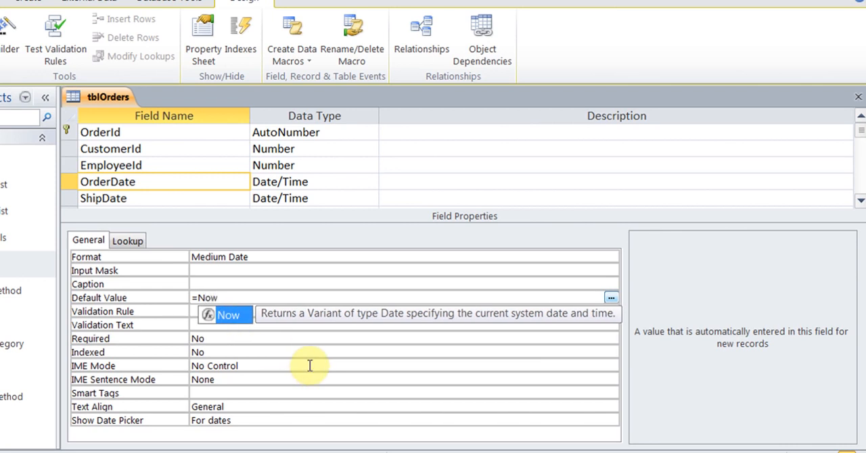
type("()")
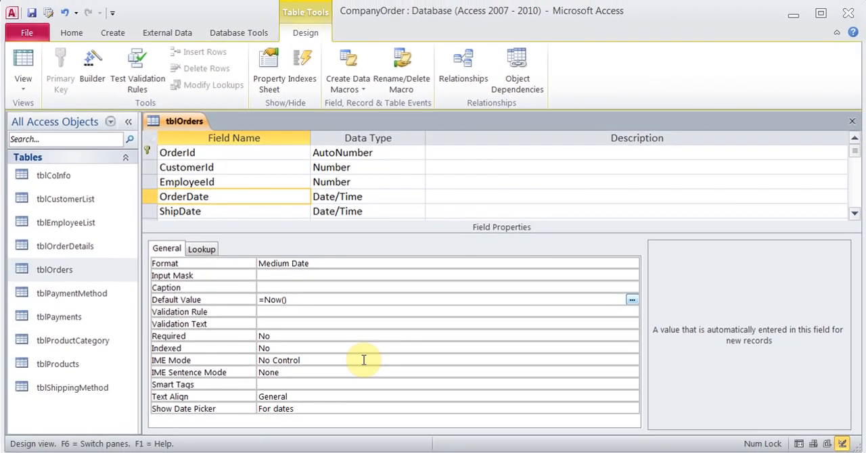
left_click(32, 13)
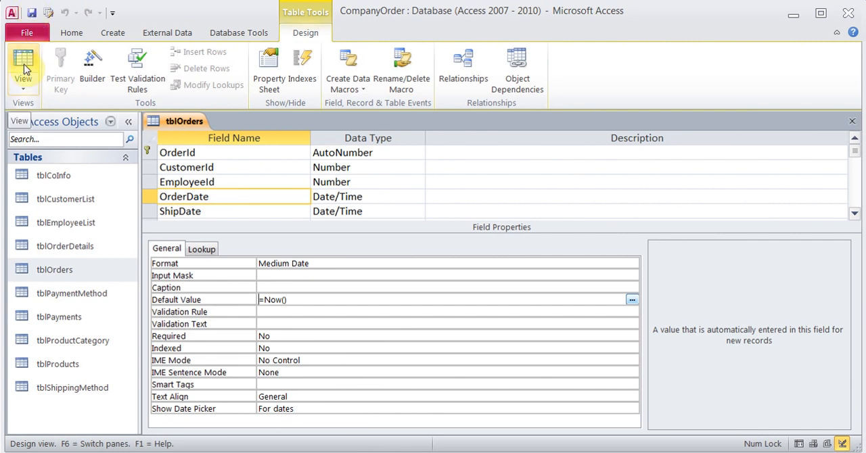
left_click(24, 69)
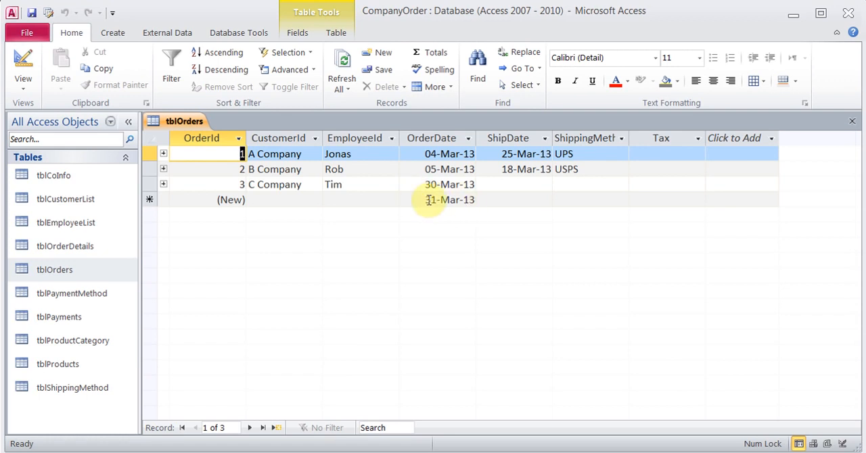
- Return to the tblOrders design and set the OrderDate field's format to Long Time
left_click(26, 68)
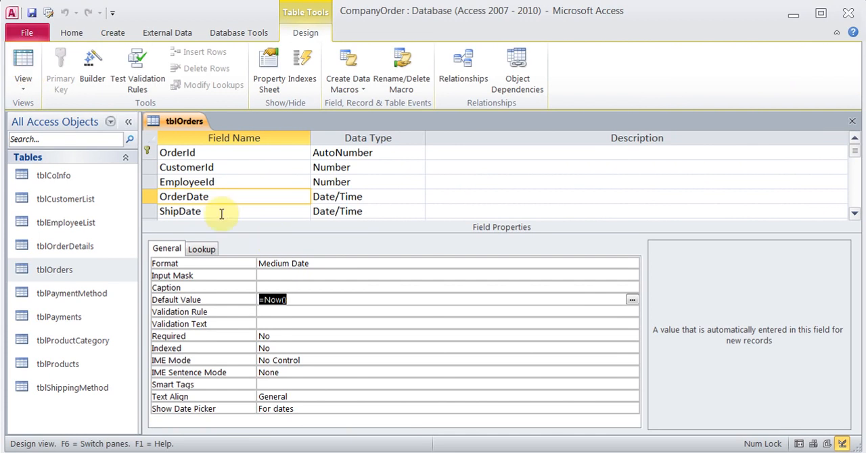
left_click(342, 264)
left_click(632, 263)
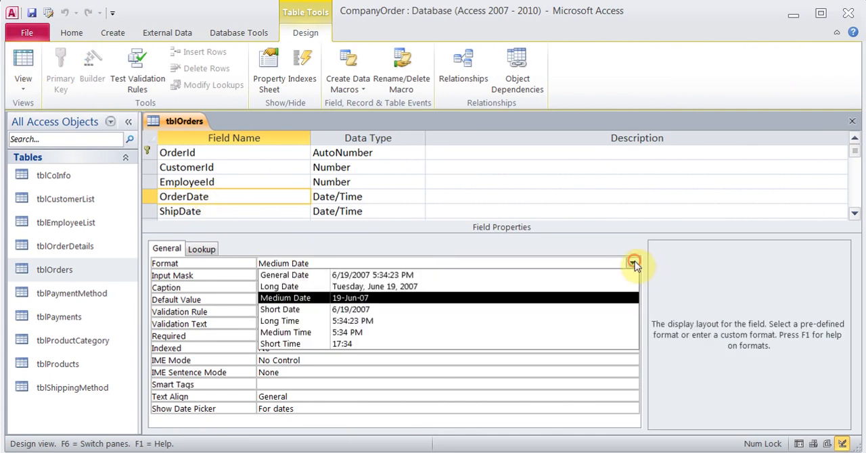
left_click(441, 321)
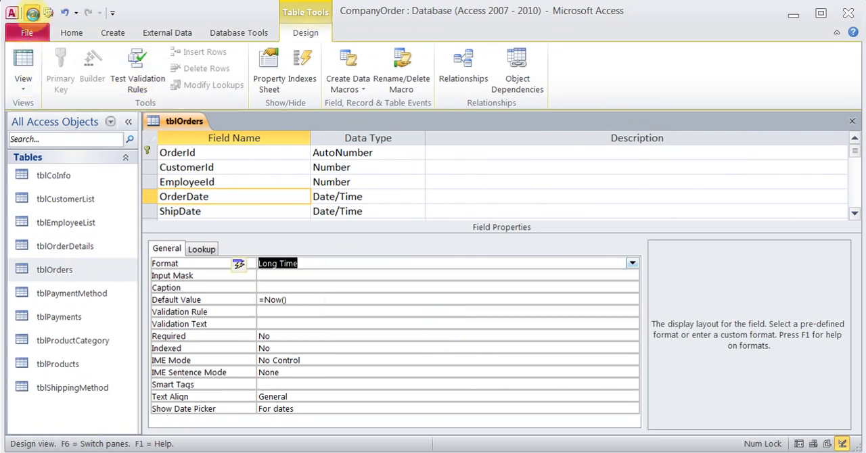
- Set the OrderDate field's format in tblOrders to General Date, save the table, and adjust the OrderDate column width in the datasheet
left_click(23, 59)
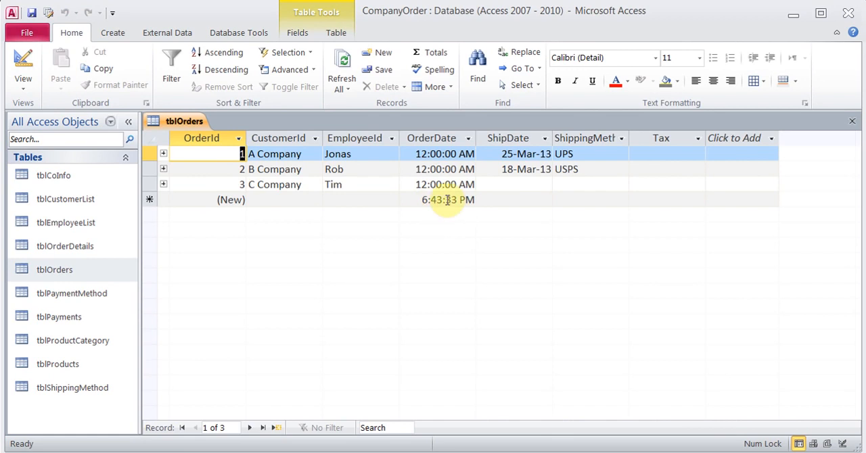
left_click(23, 60)
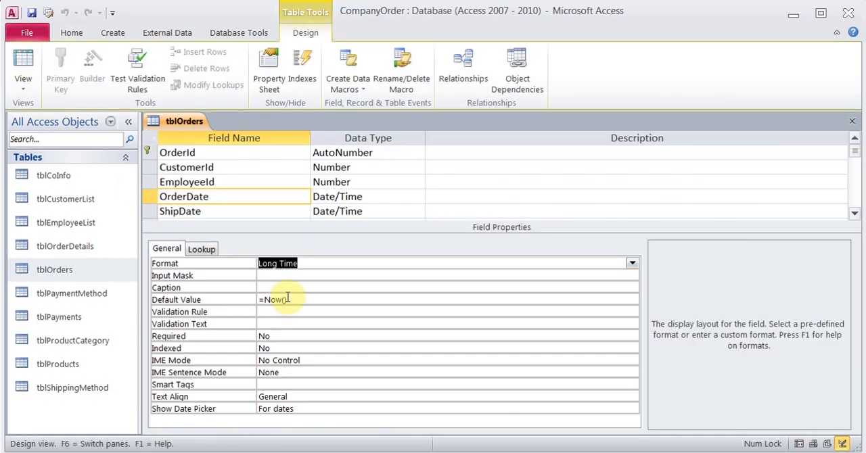
left_click(632, 264)
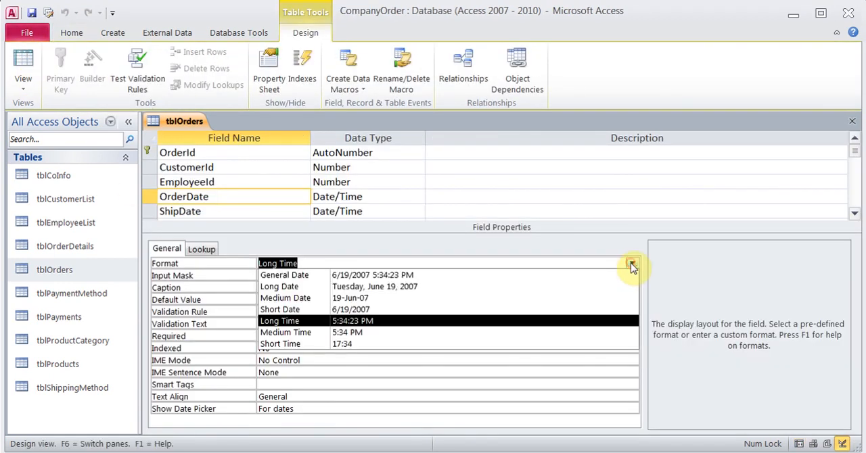
left_click(494, 275)
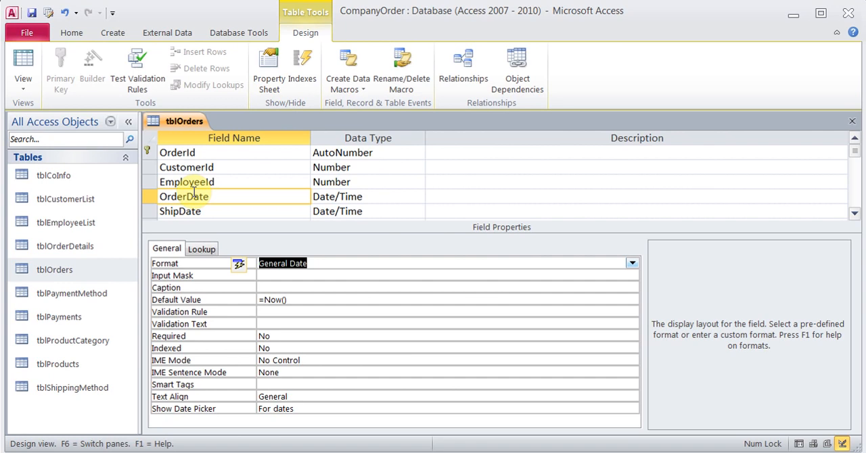
left_click(25, 69)
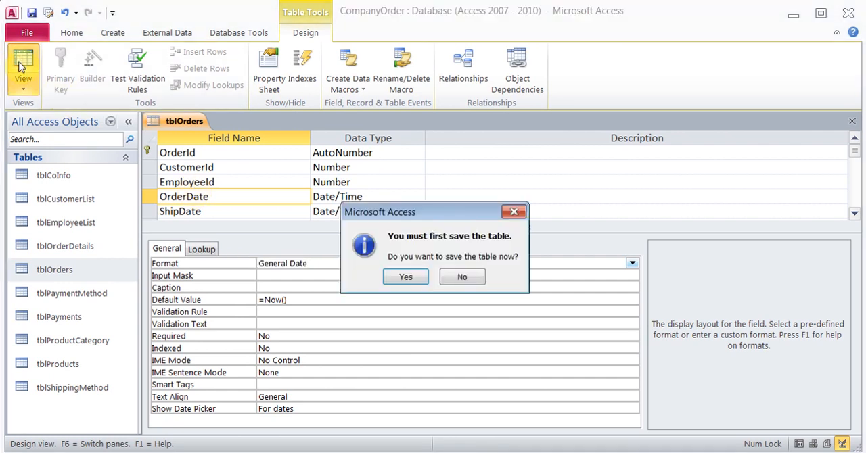
left_click(405, 278)
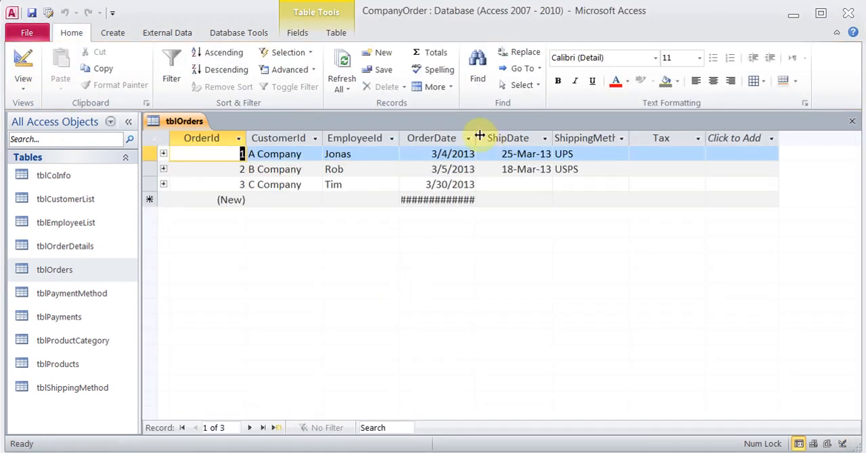
left_click_drag(477, 135, 527, 137)
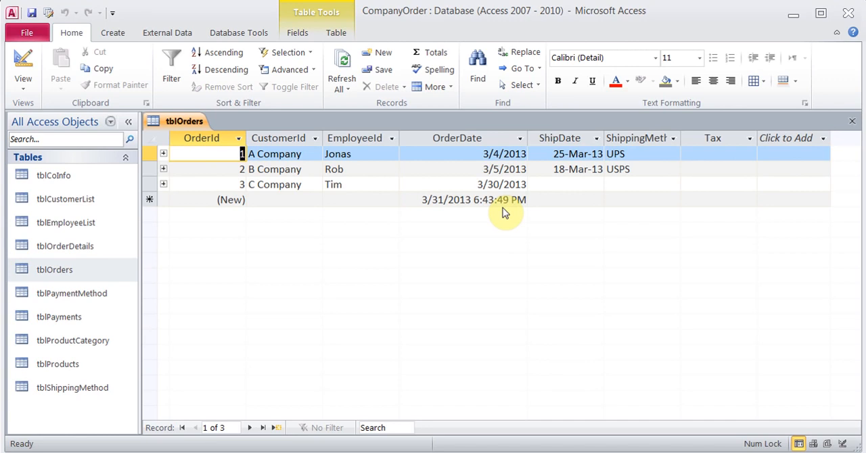
left_click_drag(527, 135, 485, 136)
- Return to the tblOrders design and clear the default value of the OrderDate field
left_click(23, 67)
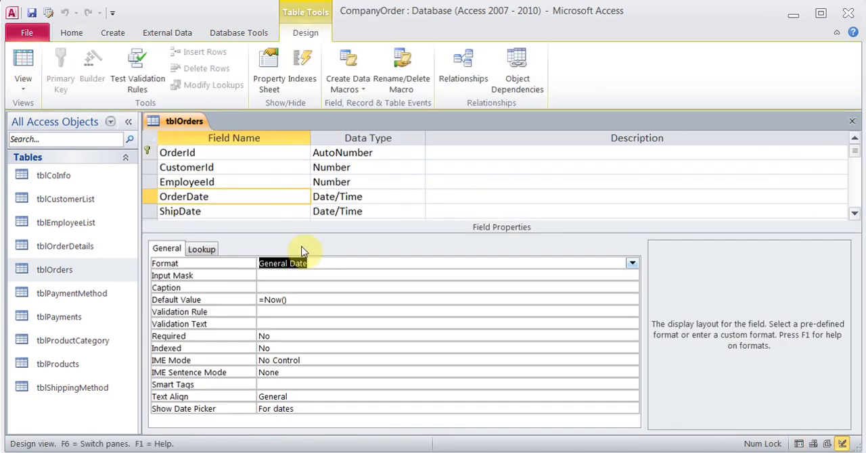
left_click(303, 300)
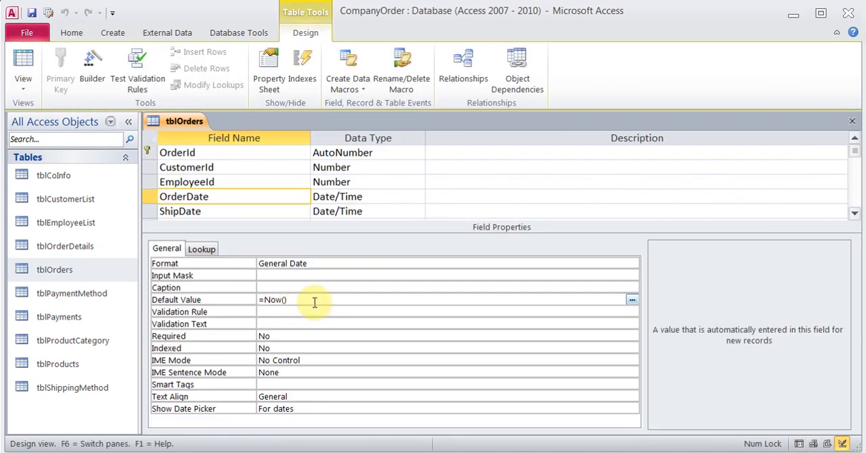
key("BackSpace")
key("BackSpace")
key("BackSpace")
key("BackSpace")
key("BackSpace")
key("BackSpace")
- Set the default value of the ShipDate field to =Now()+10, save the design, and check the datasheet
left_click(254, 211)
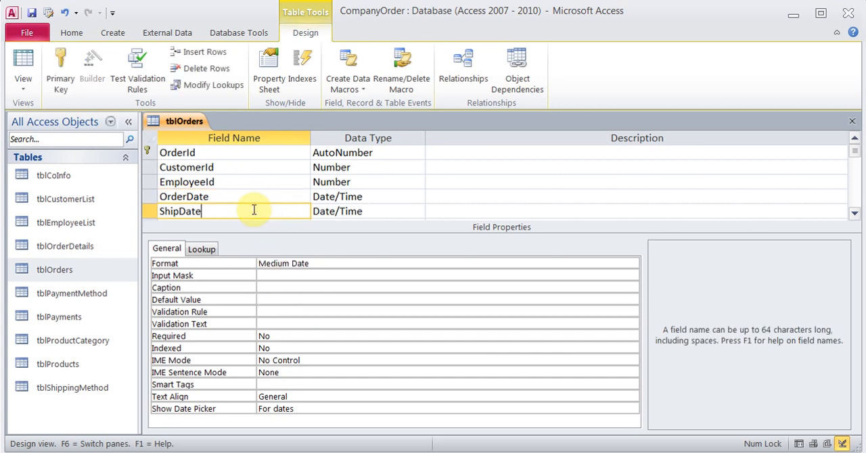
left_click(296, 300)
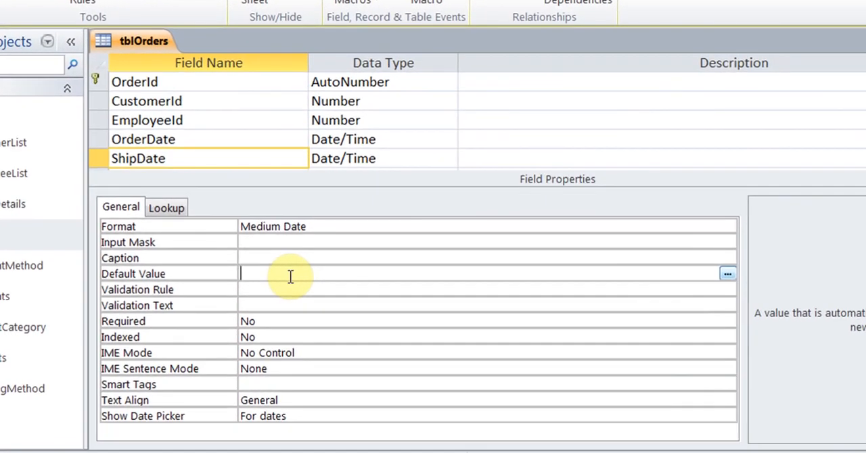
type("=now()+10")
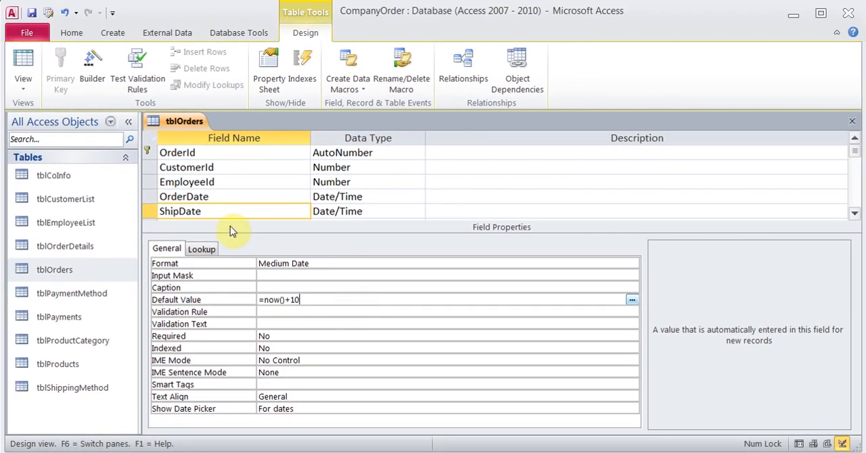
left_click(35, 16)
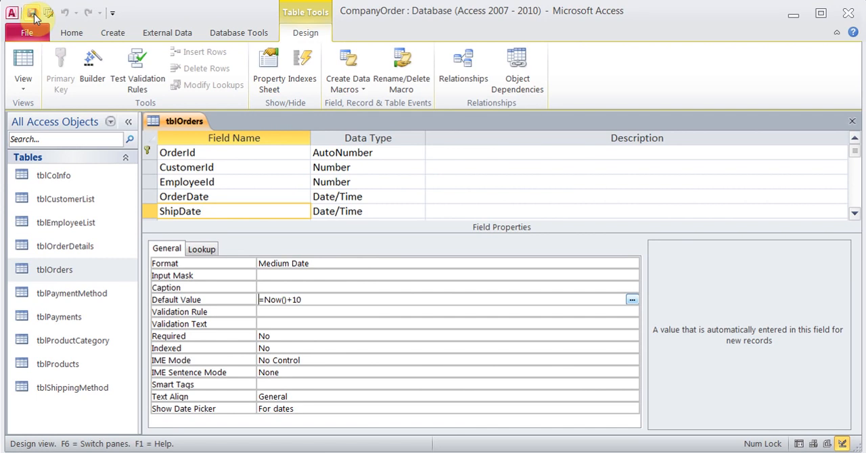
left_click(23, 67)
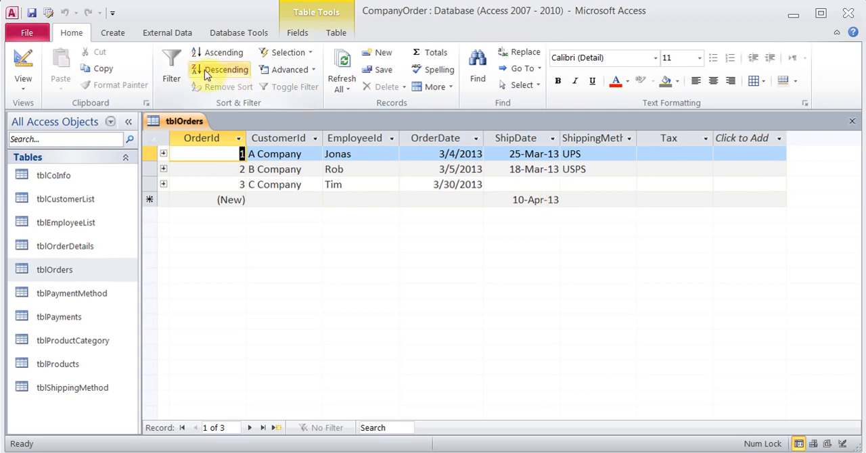
- Clear the ShipDate field's default value in the tblOrders design and go to its validation rule
left_click(23, 60)
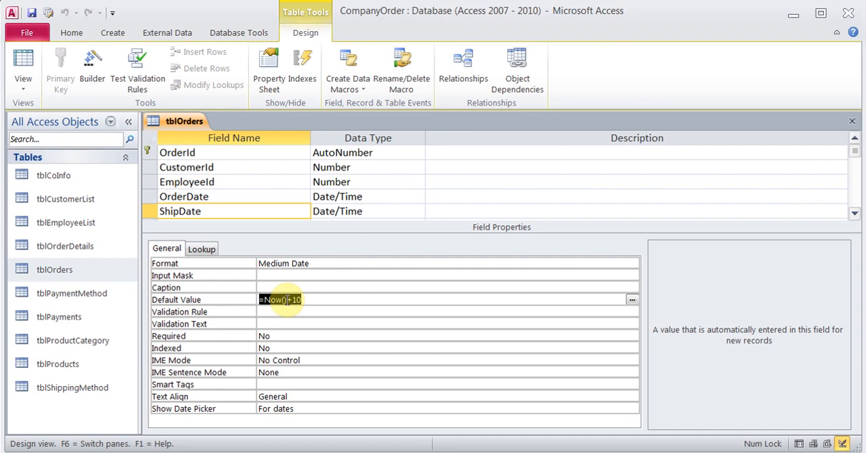
key("Delete")
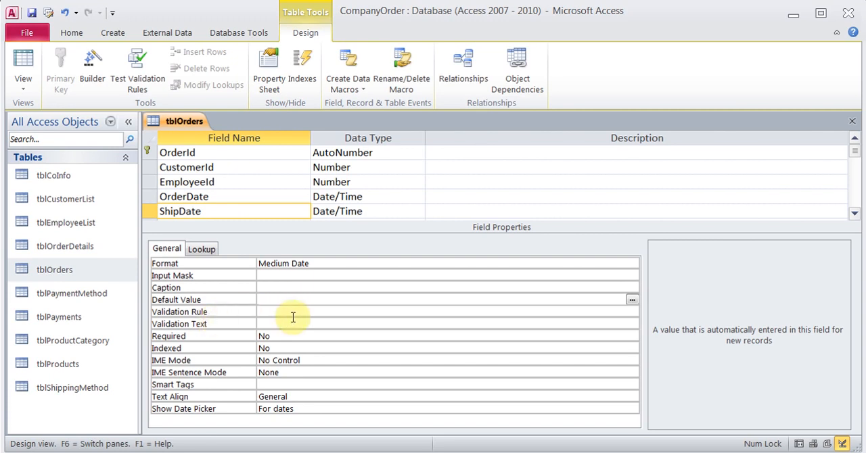
left_click(292, 314)
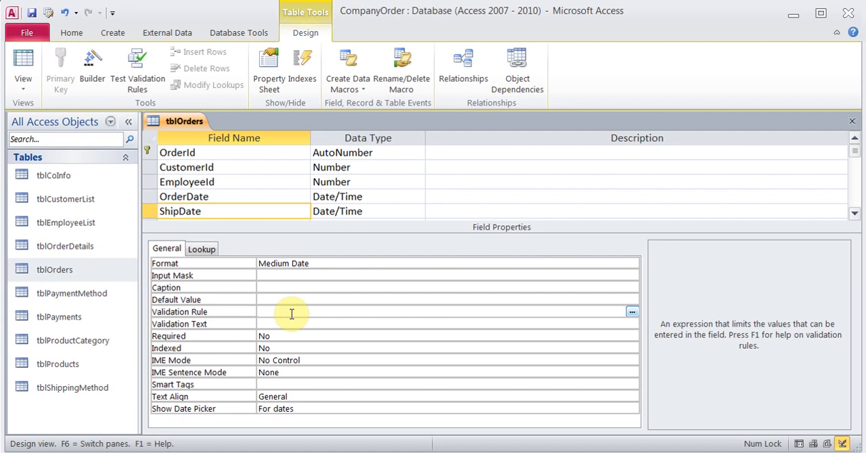
left_click(292, 314)
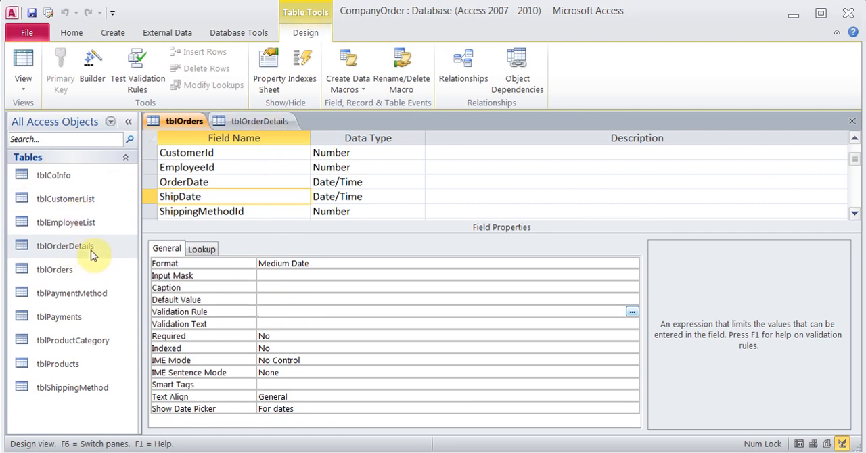
- Examine the validation rule of the Quantity field in the tblOrderDetails design
left_click(256, 123)
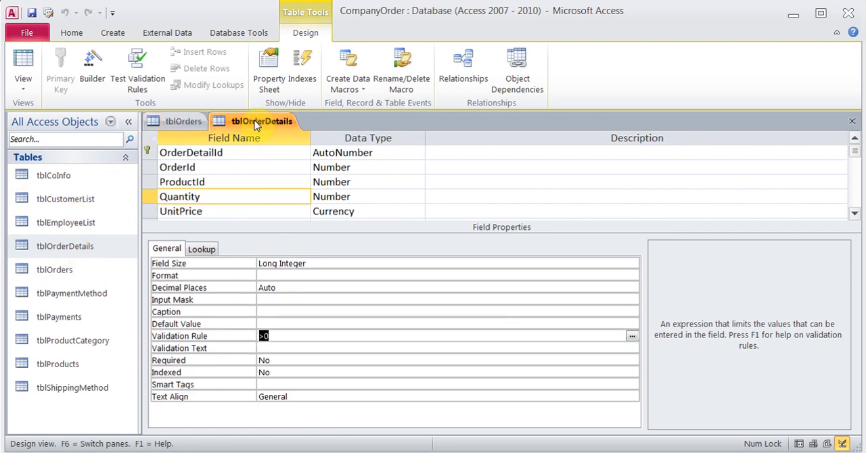
left_click(226, 197)
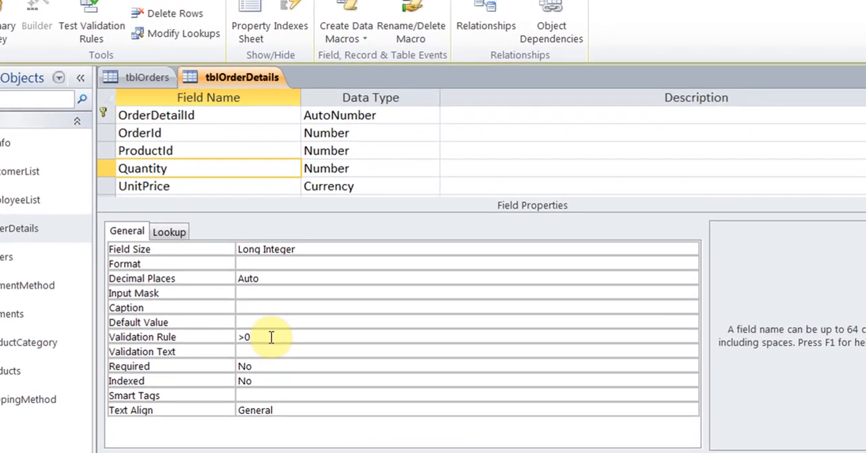
left_click(262, 336)
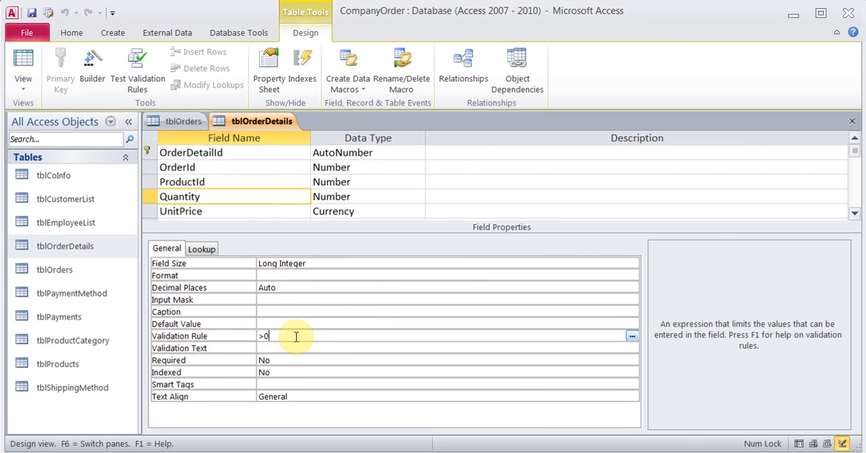
- Set the Quantity field's validation text to "Enter a positive number greater than 0" and save the tblOrderDetails design
left_click(289, 346)
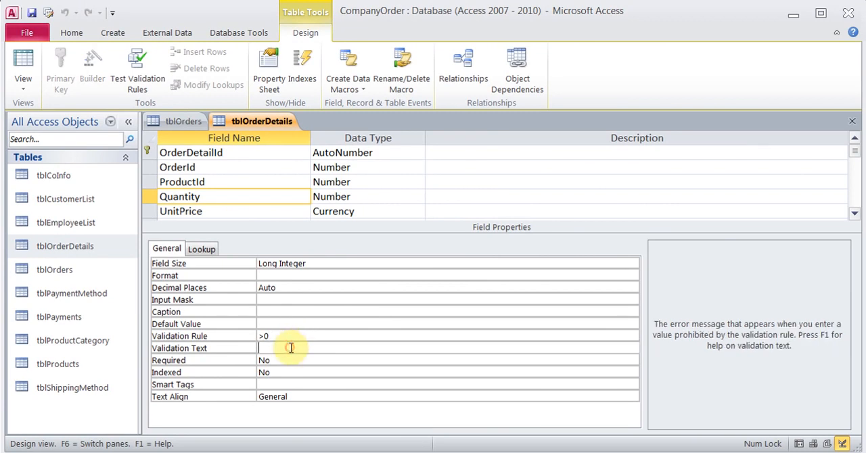
type("Ent")
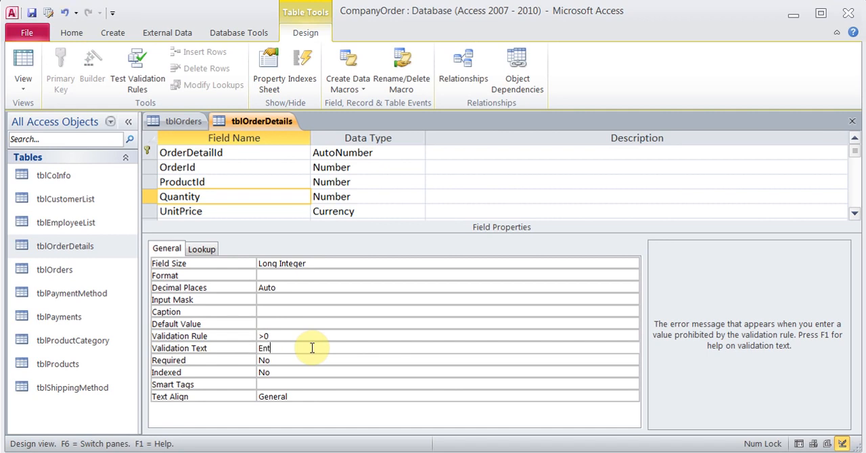
type("er a positive number greater th")
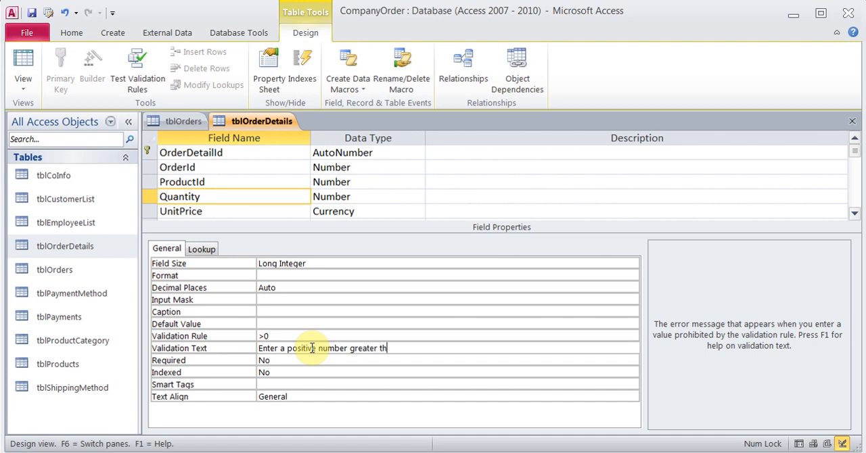
type("an 0")
left_click(32, 12)
- Test the rule in the tblOrderDetails datasheet by entering a Quantity of 0 for record 5, and replace it with 1
left_click(23, 61)
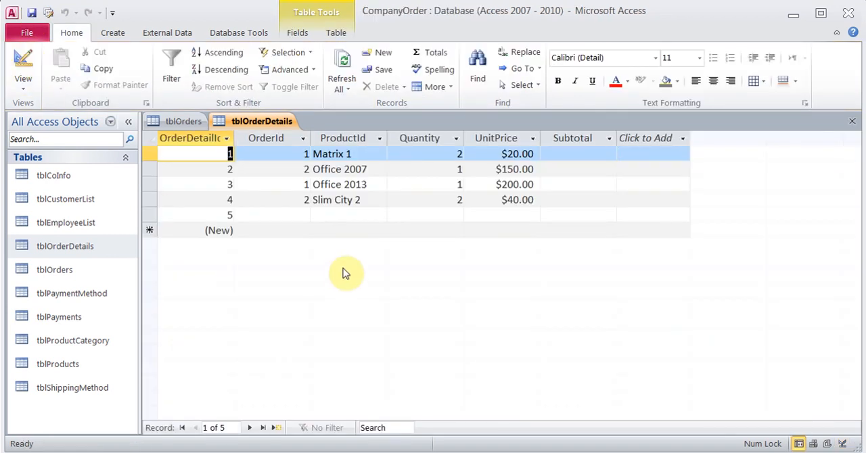
left_click(421, 214)
type("0")
key("Tab")
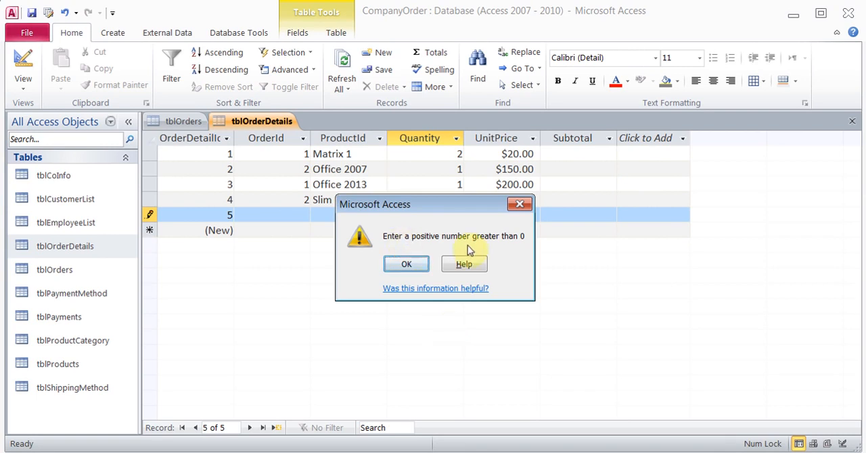
left_click(406, 265)
key("BackSpace")
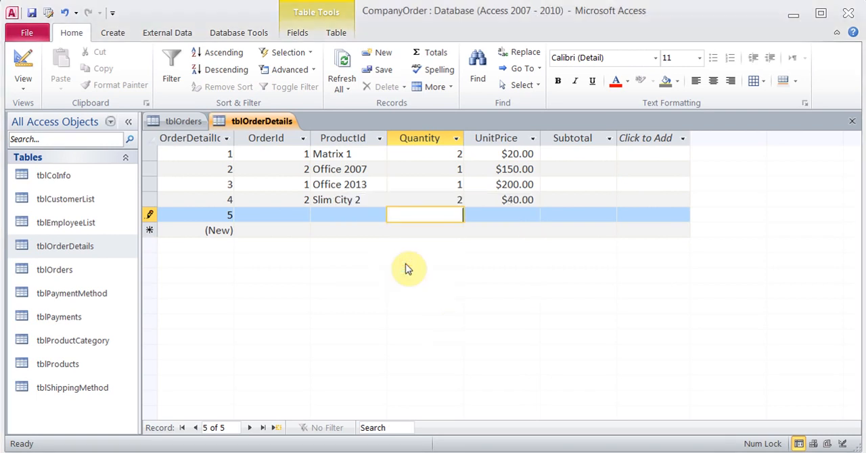
key("Tab")
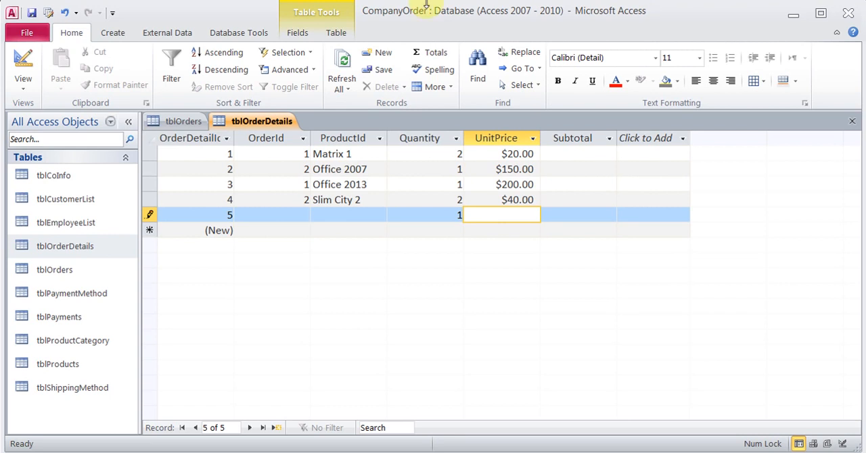
- Return to the tblOrderDetails design and delete the Quantity field's validation text and validation rule
left_click(10, 58)
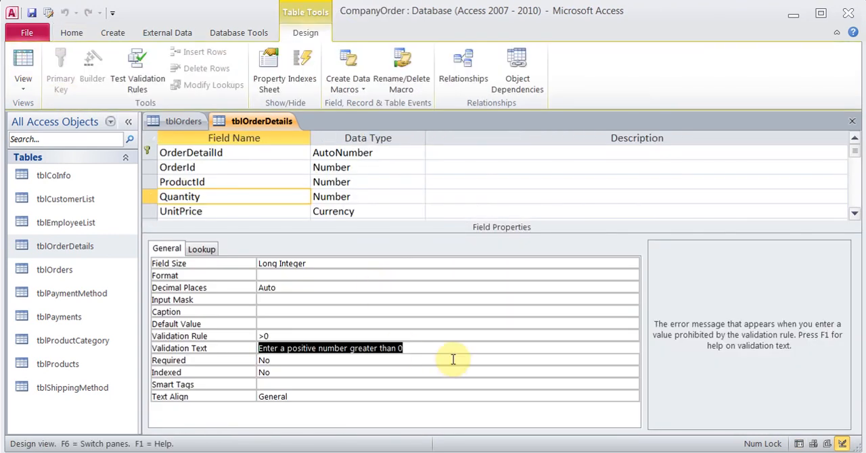
key("Delete")
key("Up")
key("Delete")
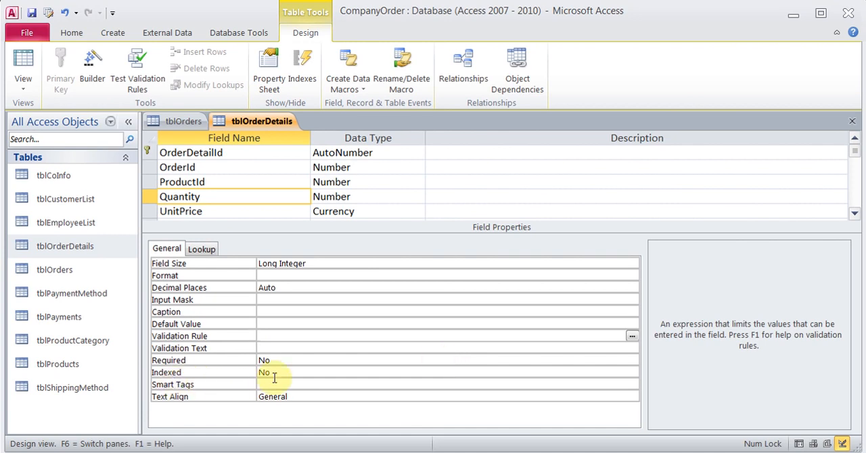
- Open tblCustomerList in Design View and examine the Indexed property of the CompanyName field
right_click(77, 200)
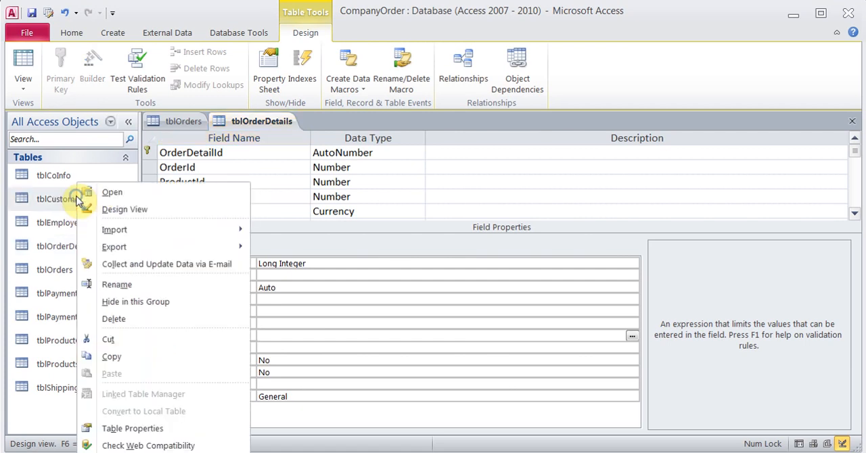
left_click(138, 218)
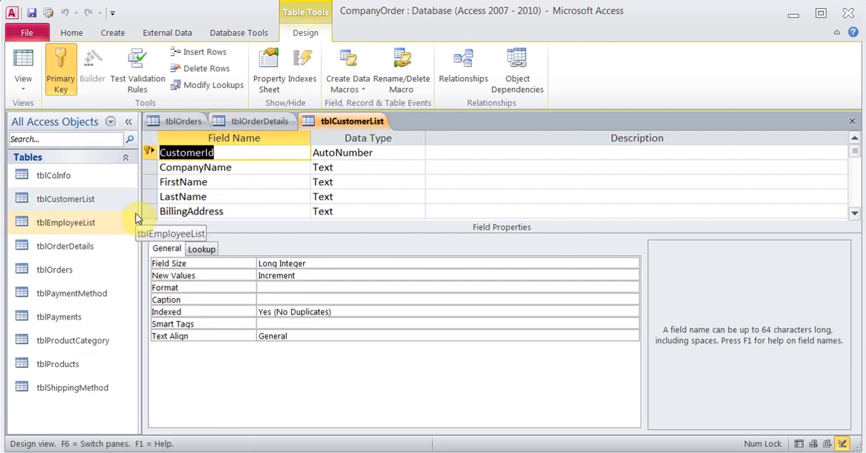
left_click(259, 169)
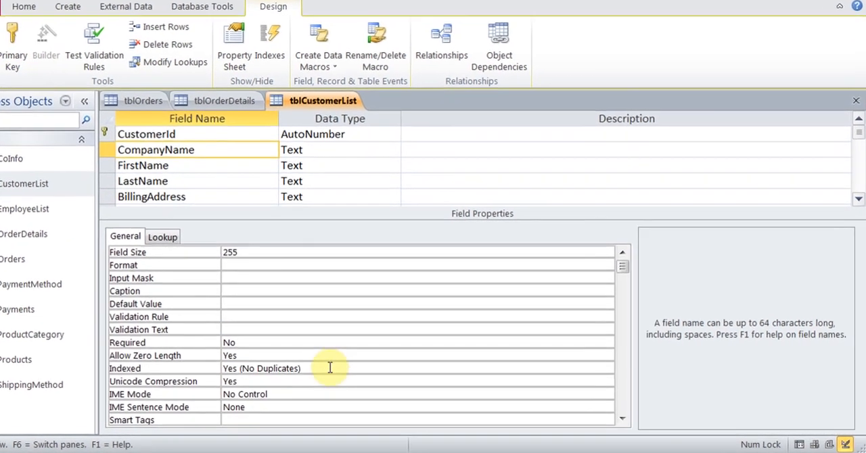
left_click(364, 372)
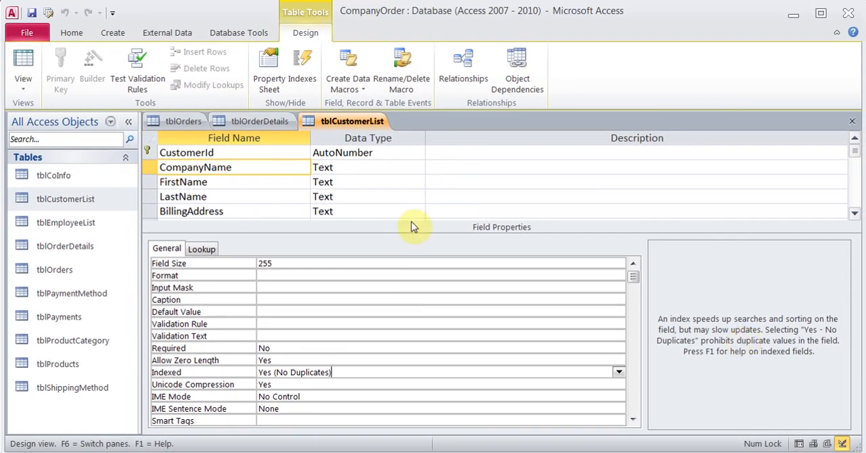
- Open tblEmployeeList in Design View and examine the Indexed property of the LastName field
right_click(73, 224)
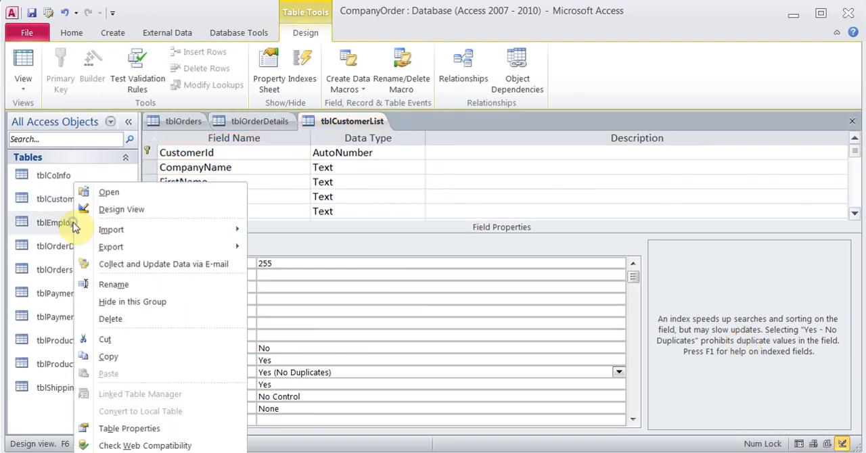
left_click(150, 210)
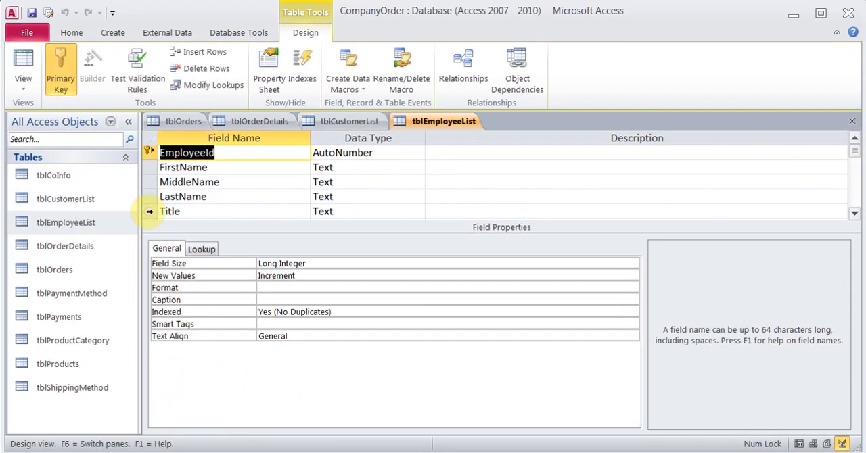
left_click(270, 196)
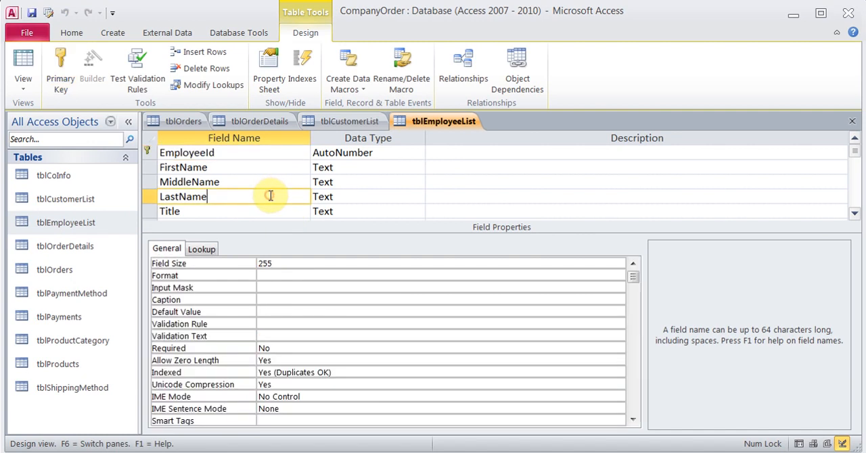
left_click(337, 373)
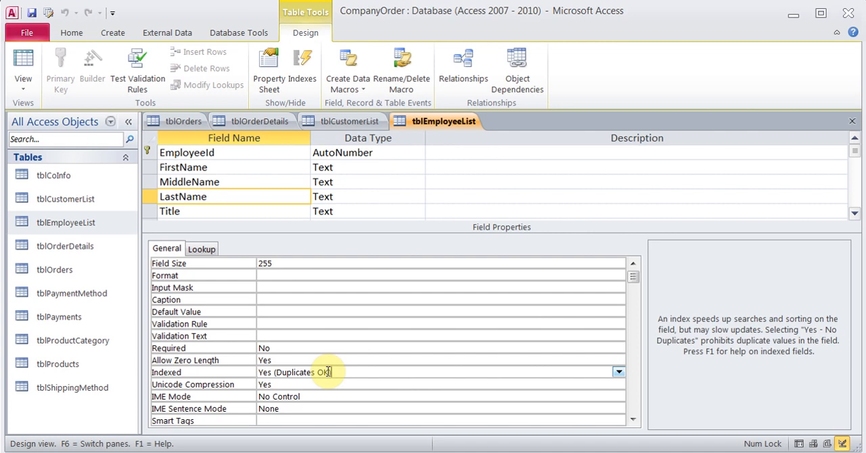
- Set the Indexed property of the FirstName field in tblEmployeeList to Yes (Duplicates OK)
left_click(240, 165)
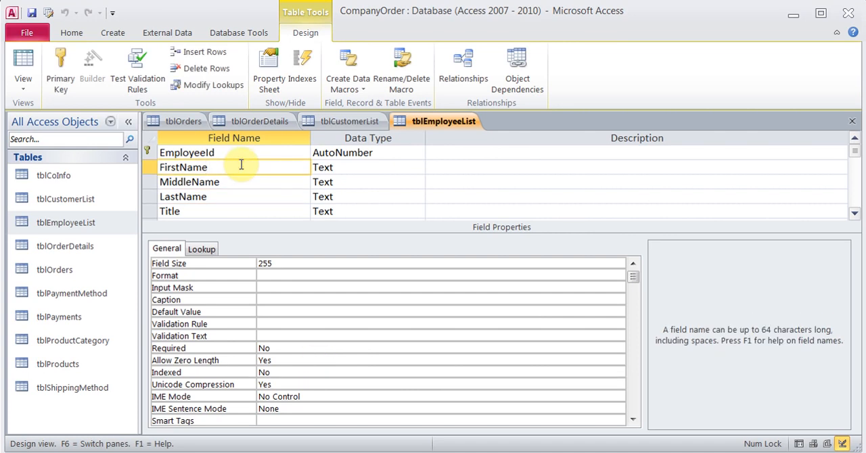
left_click(284, 372)
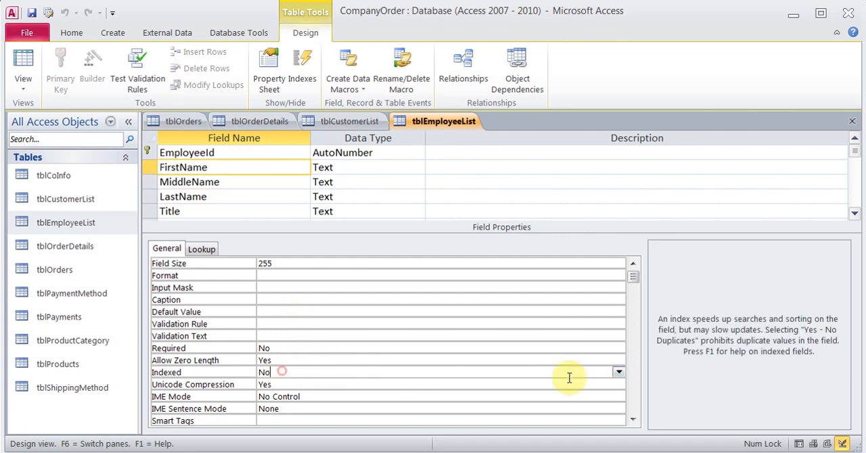
left_click(619, 373)
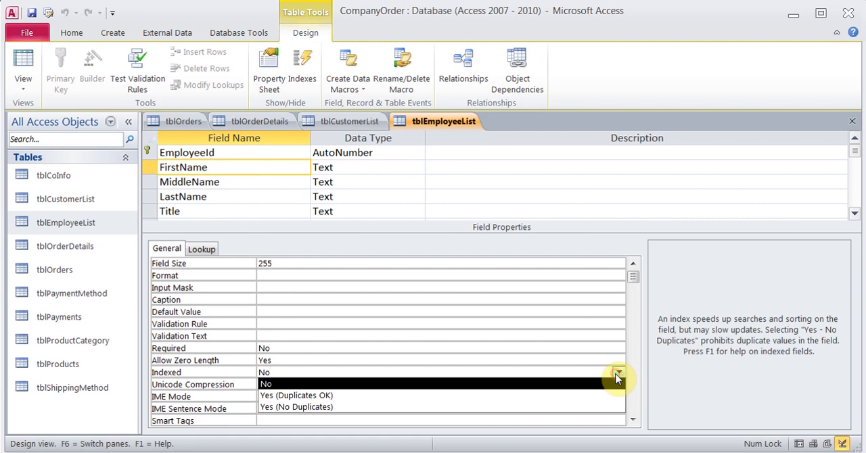
left_click(478, 397)
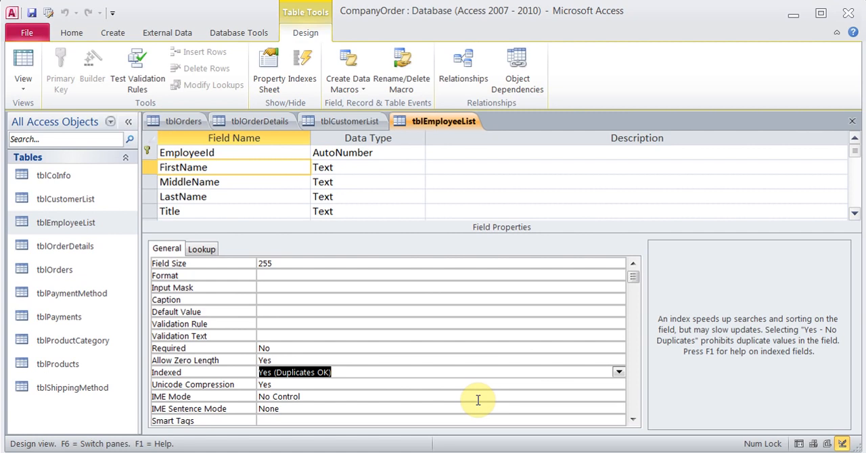
key("Up")
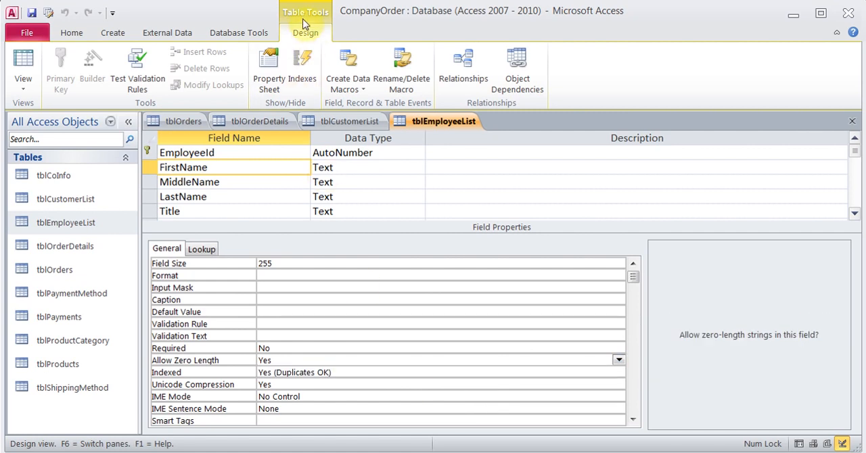
- Review the complete list of indexes defined for tblEmployeeList in an enlarged Indexes window, and close it
left_click(304, 73)
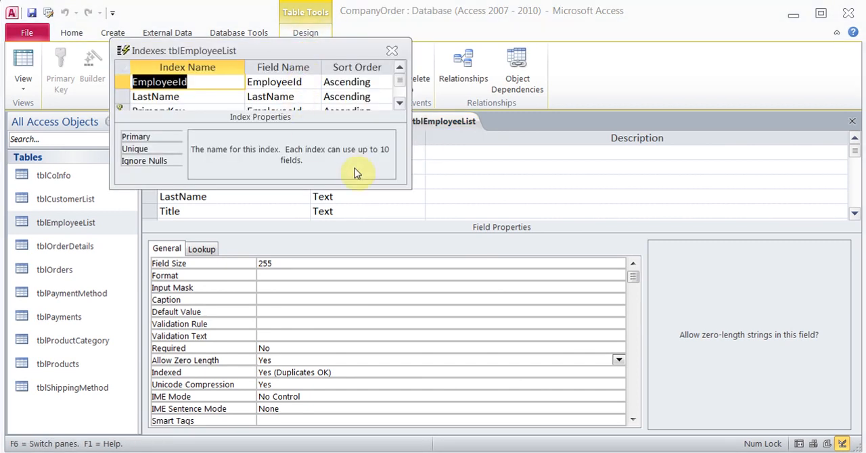
left_click_drag(410, 186, 535, 284)
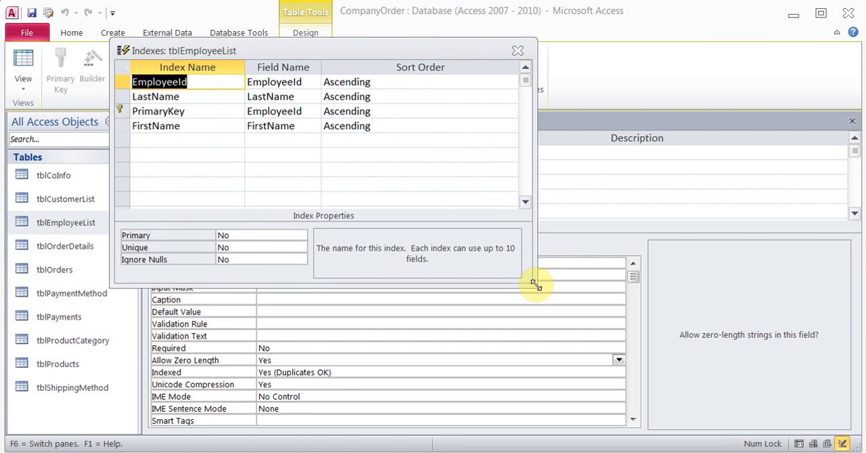
left_click(518, 52)
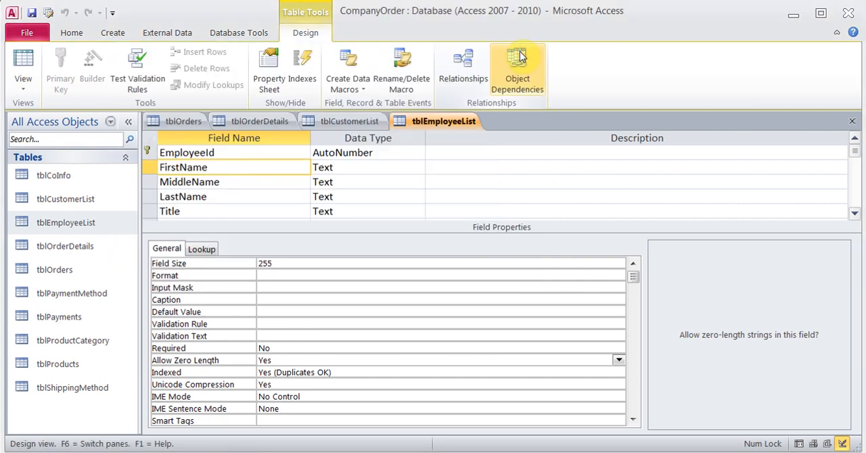
- Close tblEmployeeList, tblCustomerList, tblOrderDetails and tblOrders, saving the design changes to tblEmployeeList and tblOrderDetails
left_click(851, 121)
left_click(376, 274)
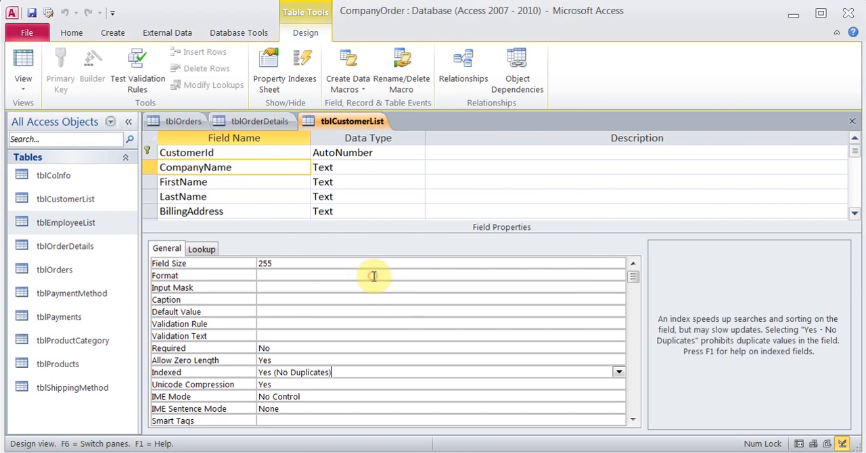
left_click(853, 122)
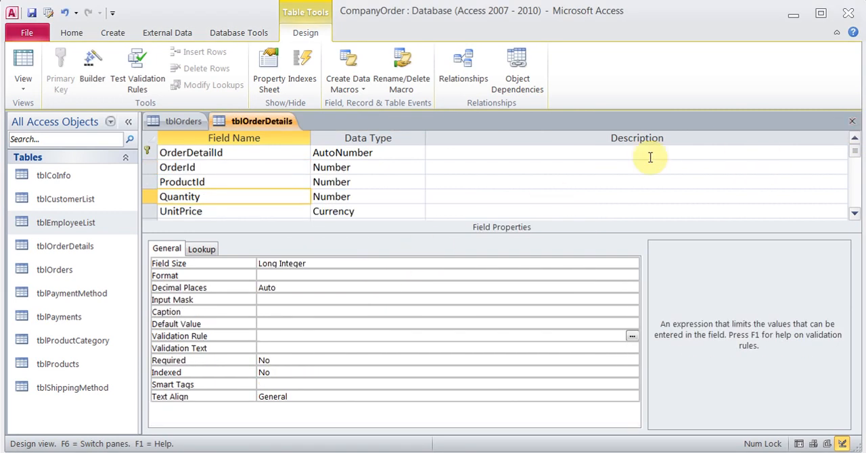
left_click(852, 123)
left_click(377, 274)
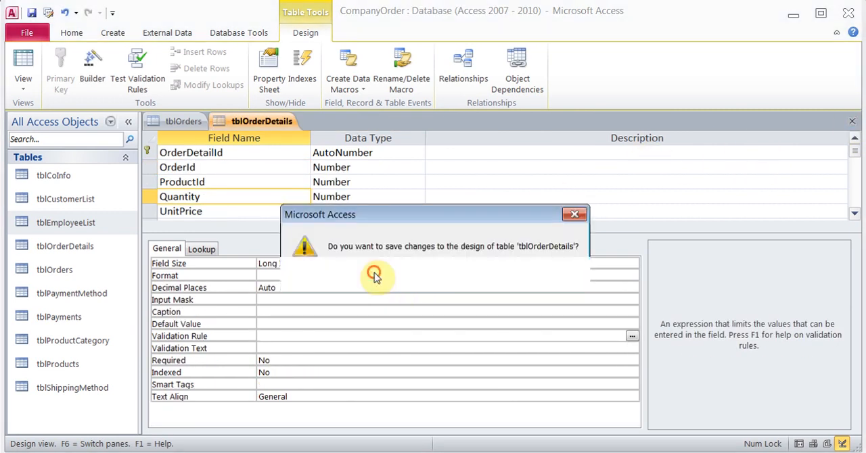
left_click(851, 122)
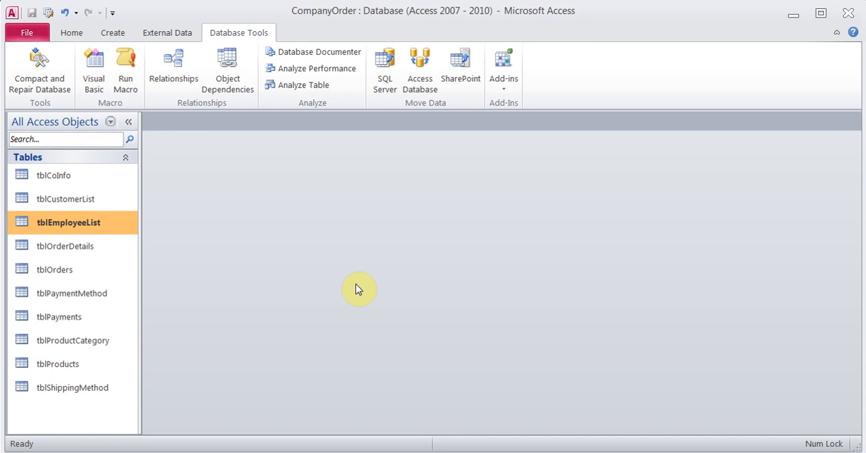
- Open the tblEmployeeList datasheet, look through all its columns up to Region, and close it
double_click(77, 226)
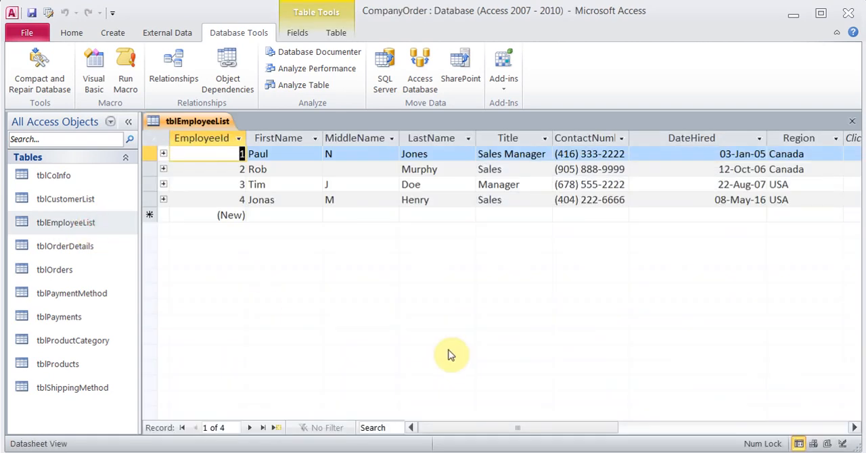
left_click(854, 428)
left_click(854, 427)
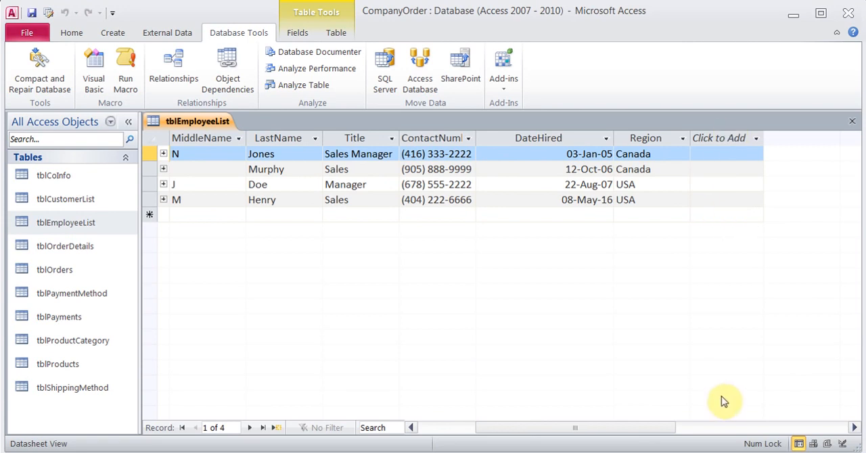
left_click_drag(605, 429, 548, 431)
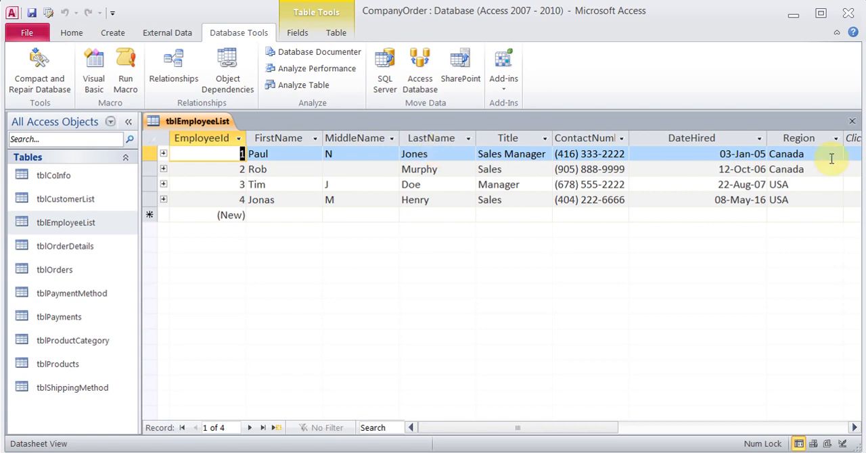
left_click(852, 122)
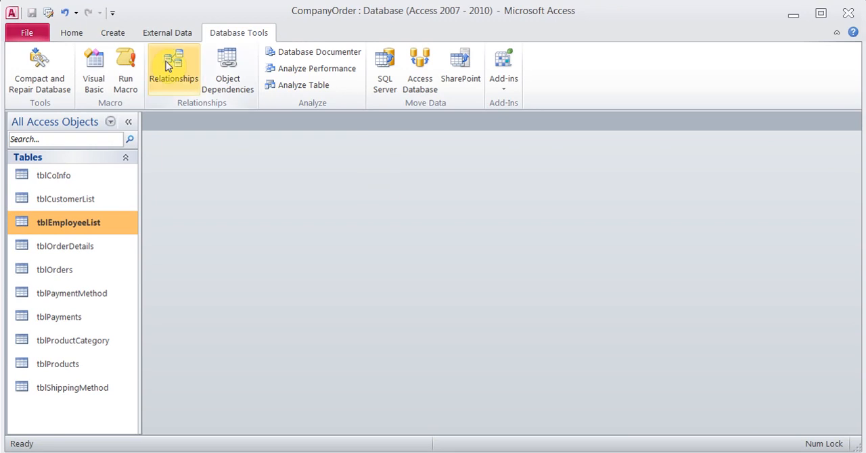
- Start a simple query with the Query Wizard and add FirstName, MiddleName and LastName from tblEmployeeList
left_click(115, 32)
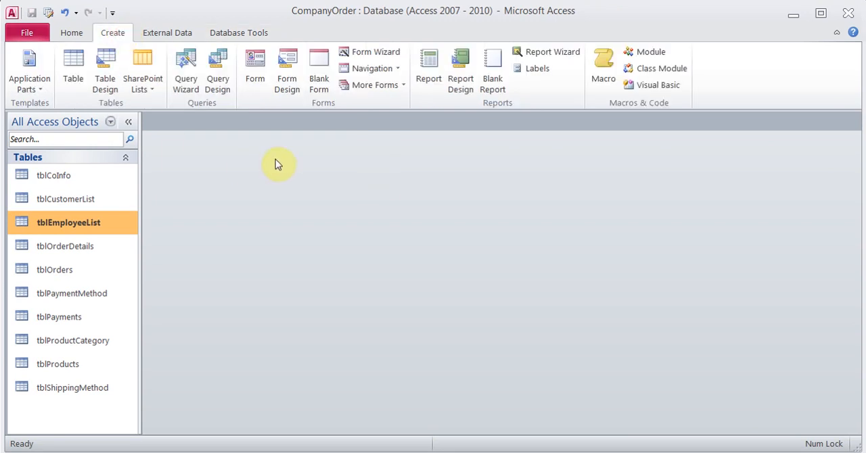
left_click(186, 71)
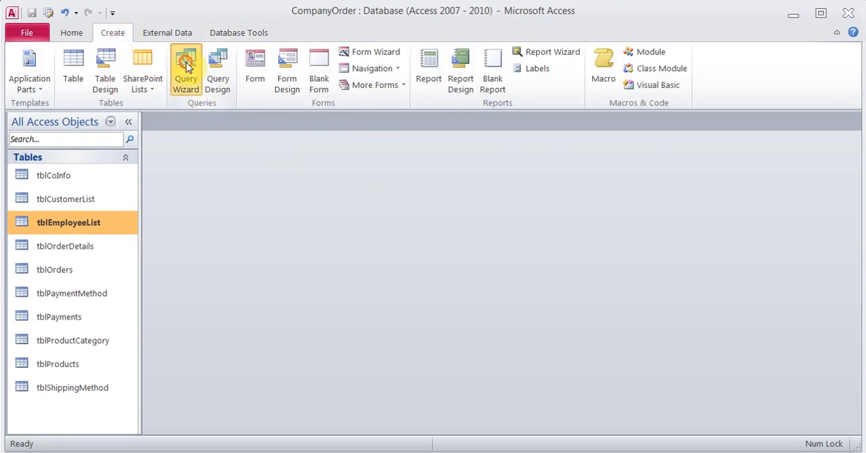
left_click(486, 310)
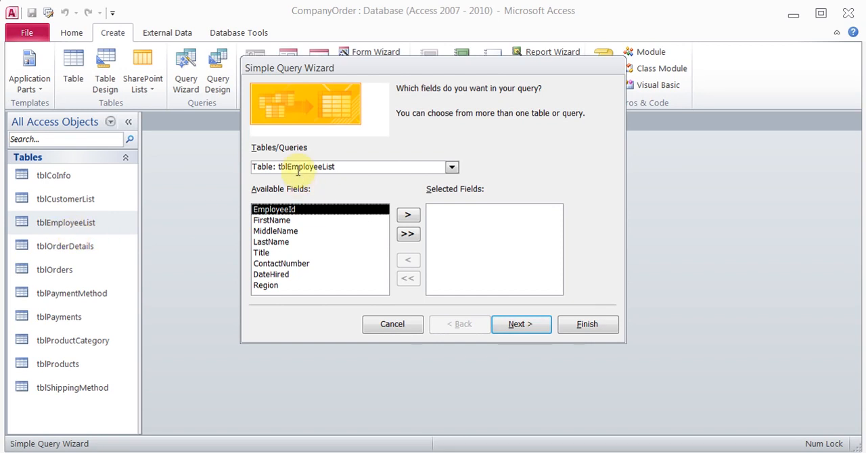
left_click(452, 168)
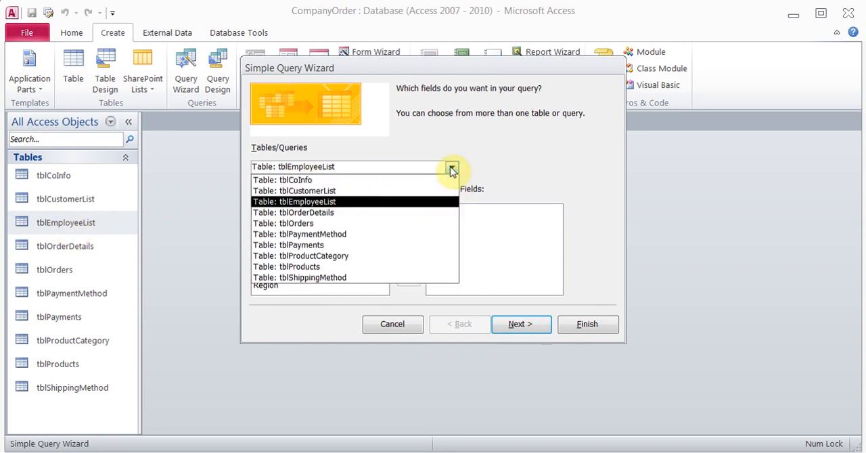
left_click(451, 168)
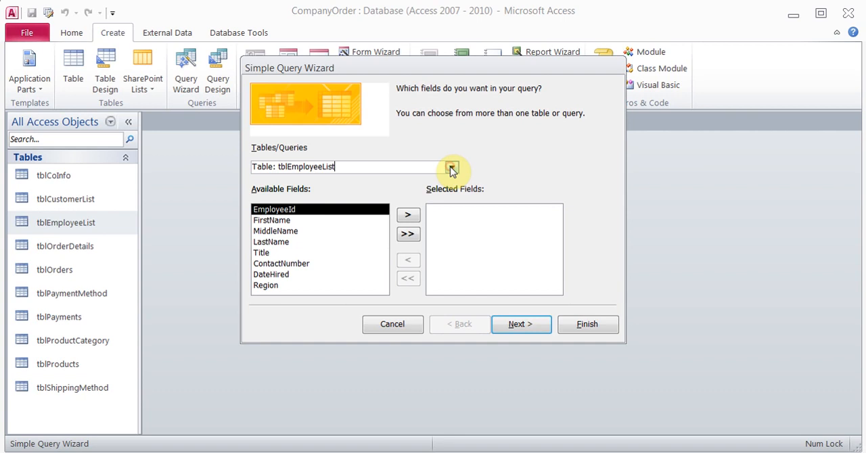
left_click(291, 220)
left_click(408, 215)
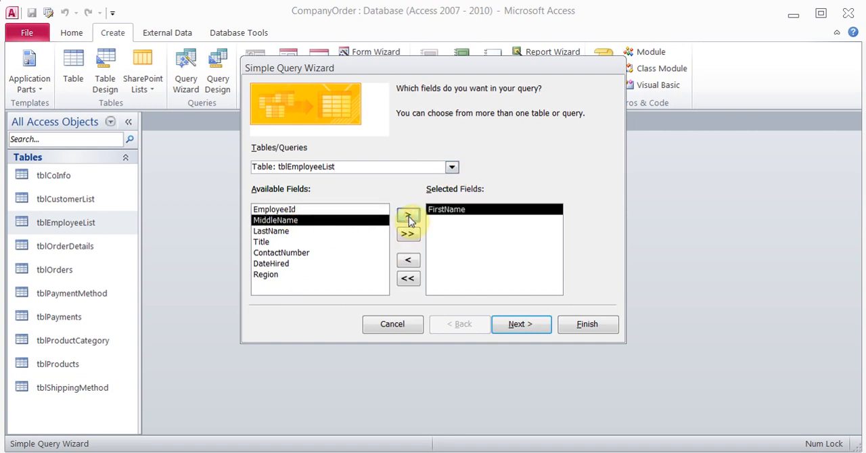
left_click(408, 216)
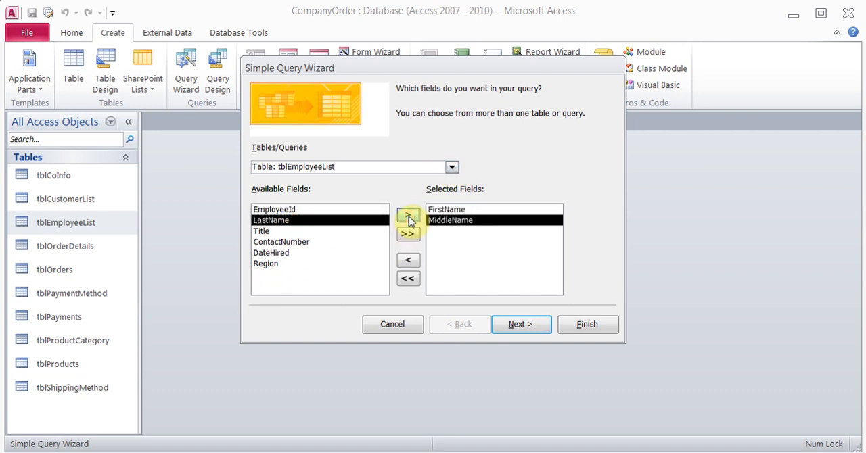
left_click(408, 216)
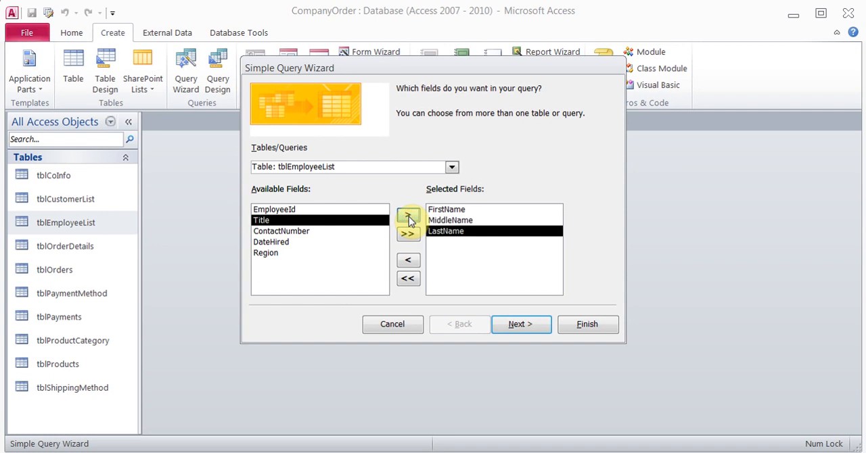
- Title the query qryFullName and finish the wizard with the option to modify the query design
left_click(516, 326)
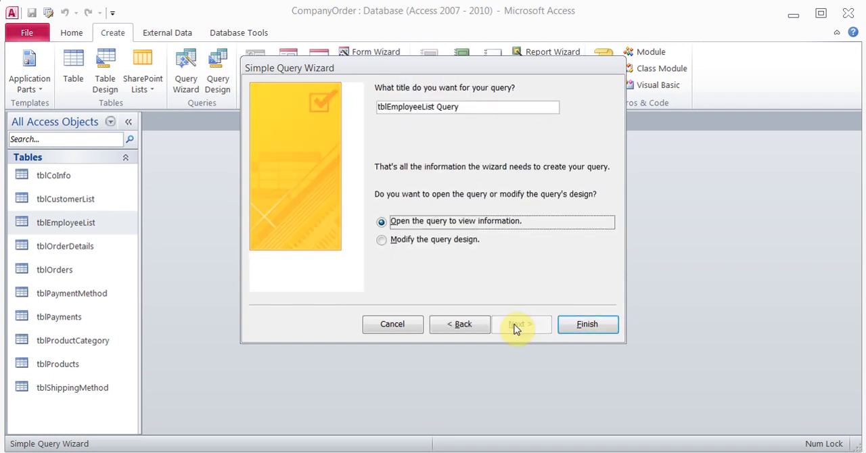
left_click(382, 242)
left_click_drag(466, 107, 332, 102)
type("qry")
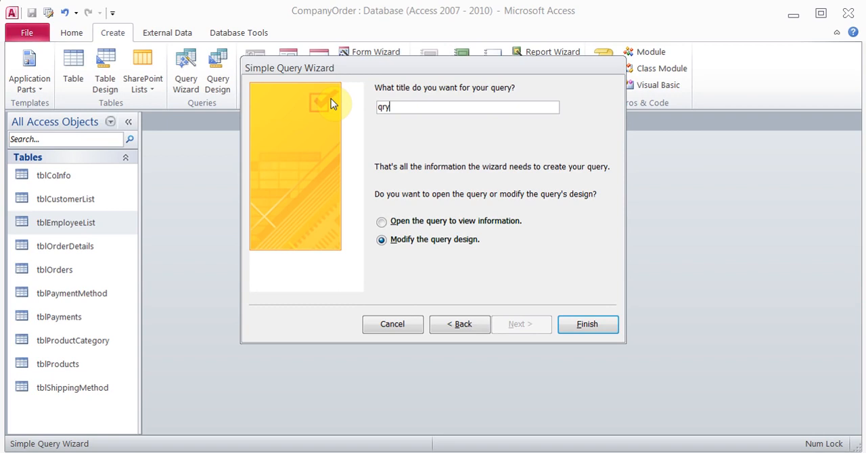
type("FullName")
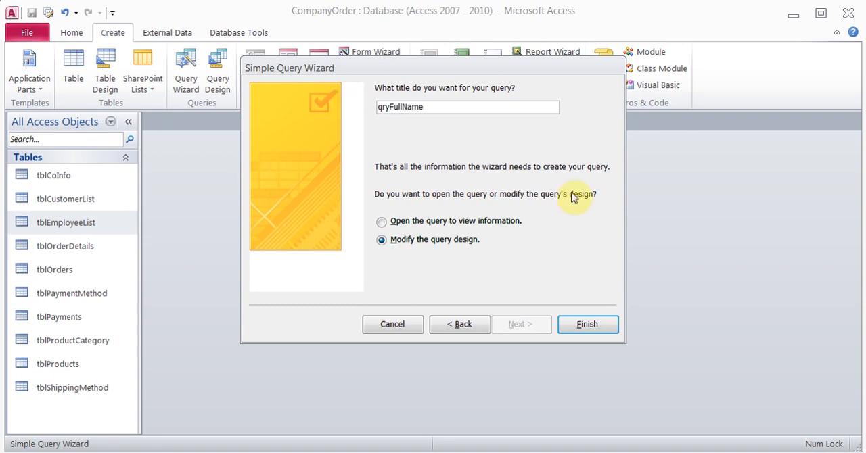
left_click(572, 324)
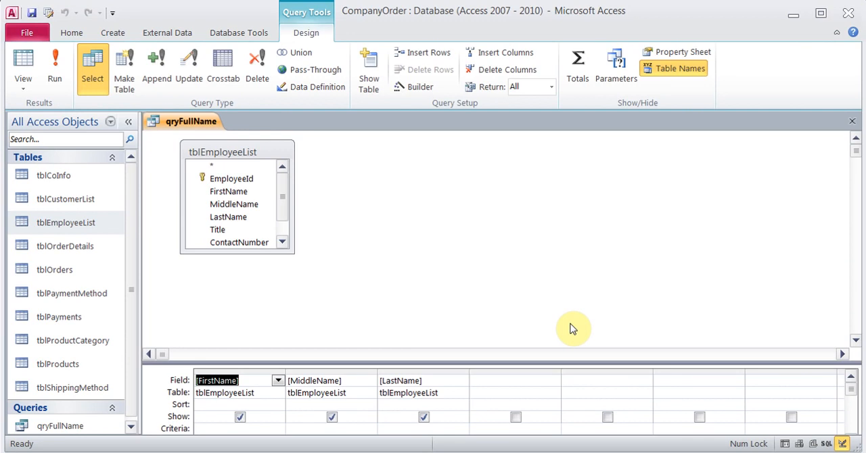
- Enlarge the query design grid and start a calculated field named FullName in the first empty column after LastName
left_click_drag(755, 364, 723, 272)
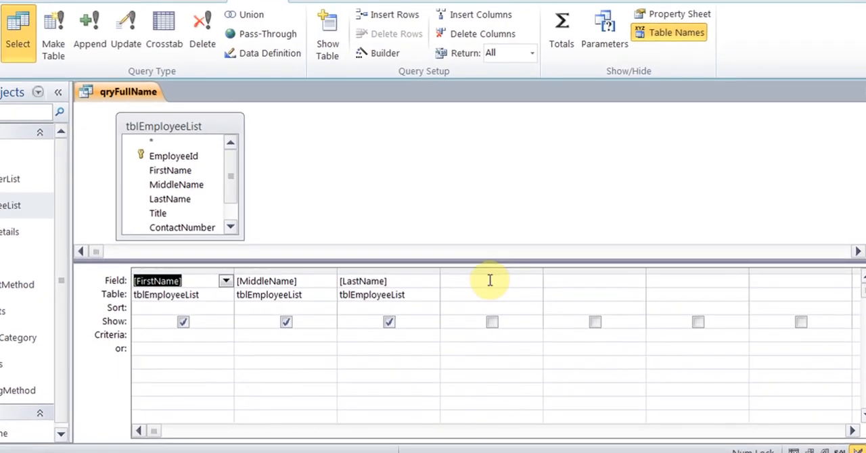
left_click(514, 290)
type("Fu")
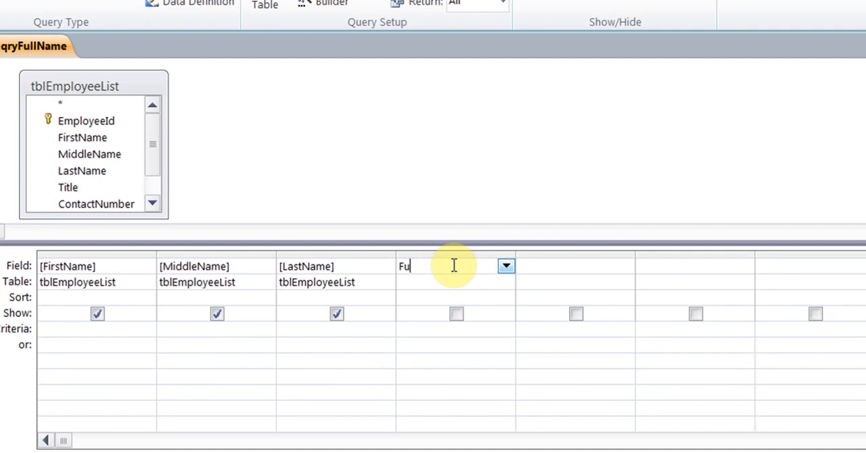
type("llName:")
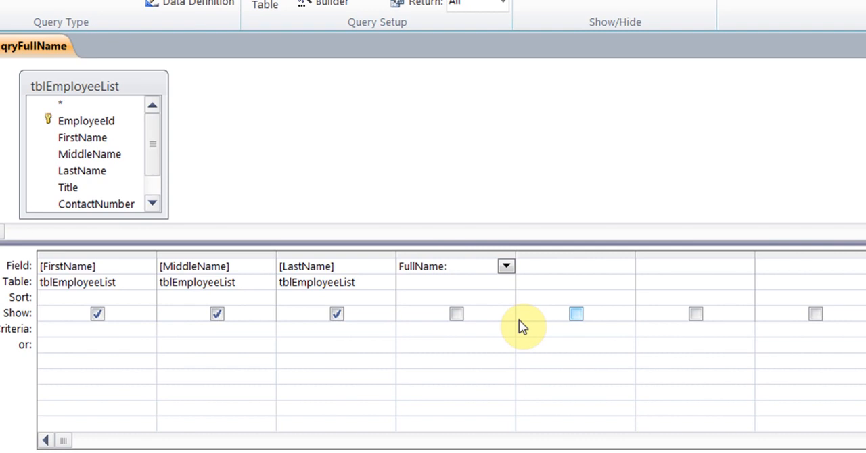
- Open the Expression Builder for the FullName field and add [FirstName] as the start of its expression
right_click(458, 265)
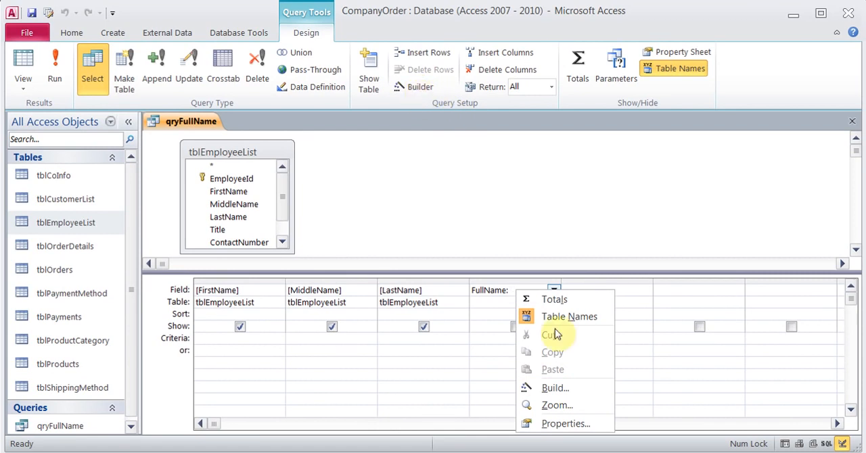
left_click(554, 388)
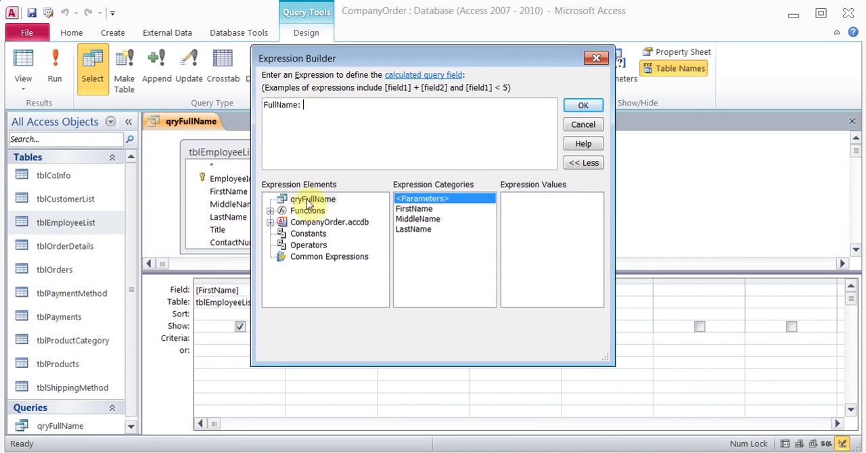
left_click(270, 211)
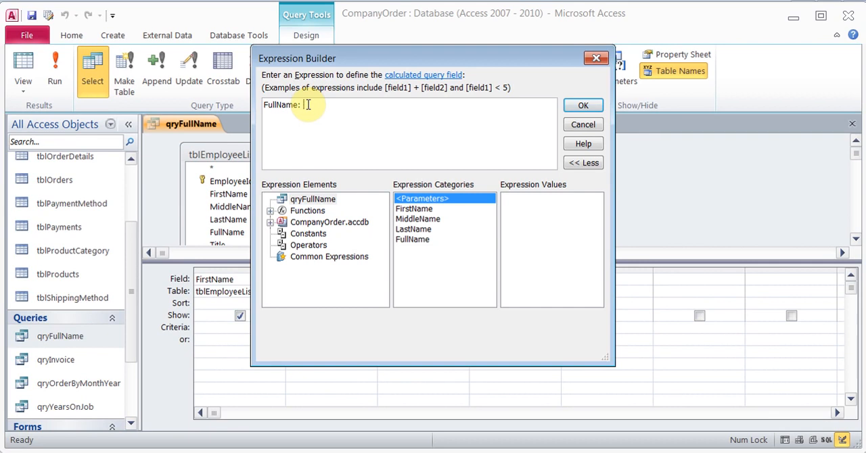
type("First")
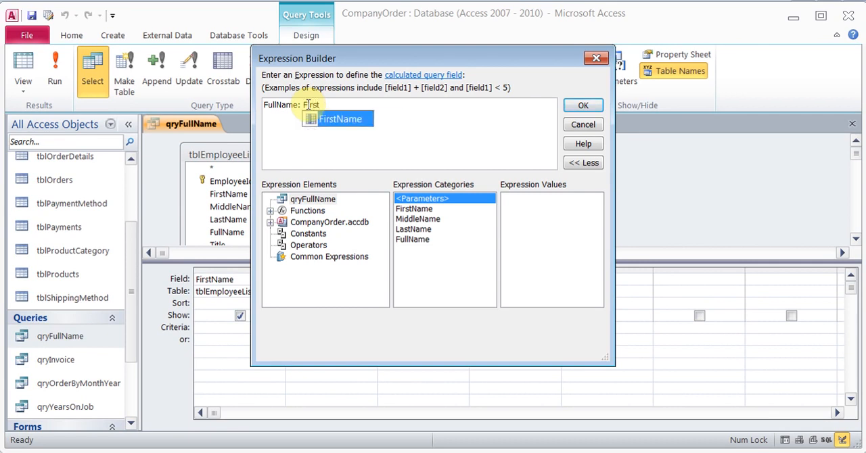
double_click(340, 119)
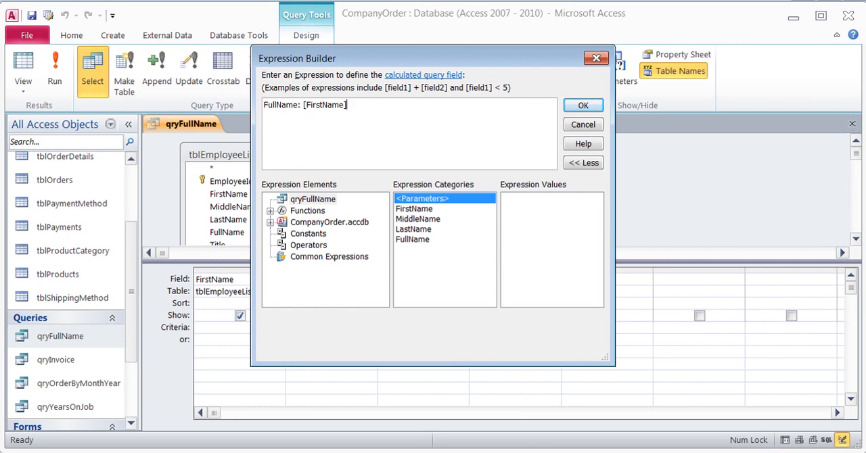
- Replace the FullName expression with [FirstName] & " " & [MiddleName] & " " & [LastName], copied from the Notepad notes, and accept it
key("alt+Tab")
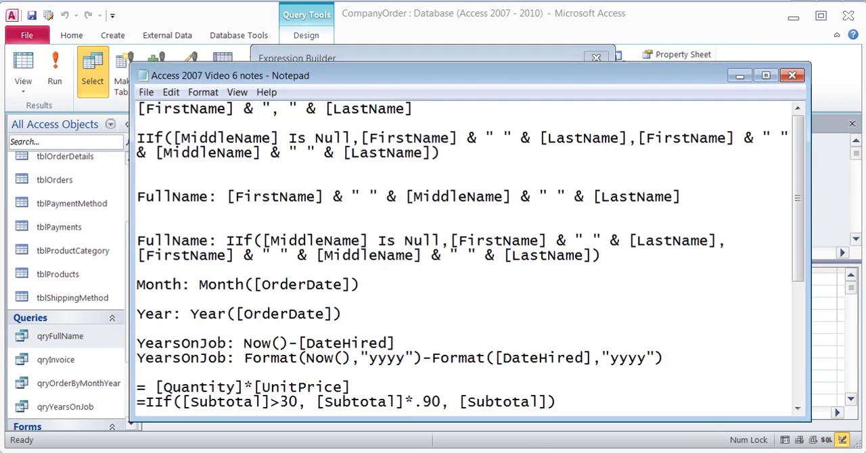
left_click_drag(412, 110, 138, 110)
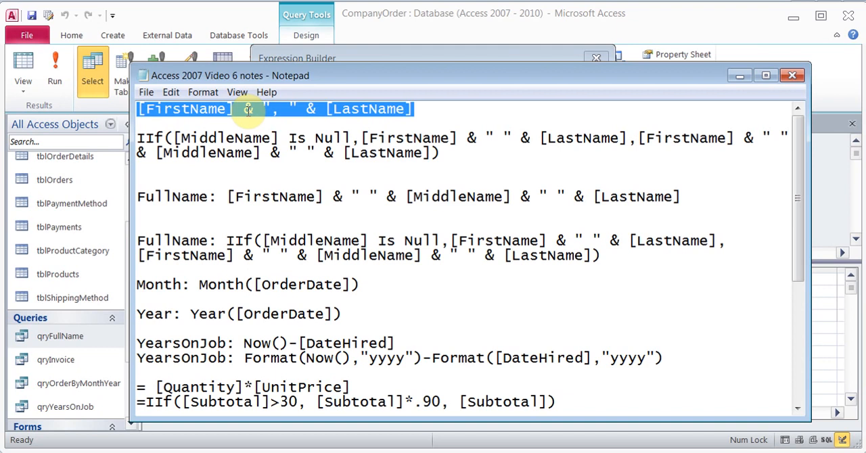
left_click_drag(229, 197, 695, 196)
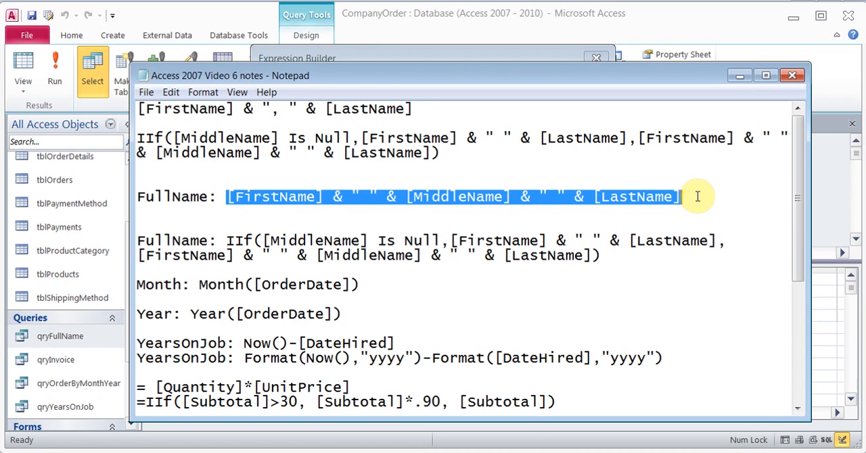
key("ctrl+c")
key("alt+Tab")
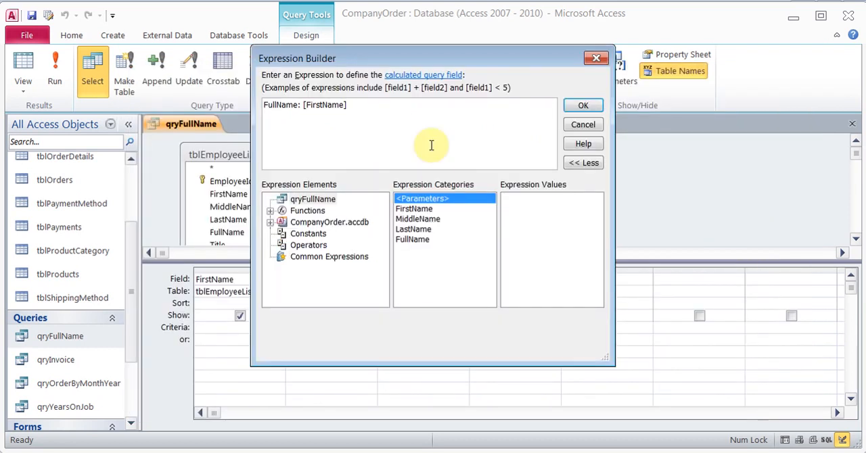
left_click_drag(302, 105, 379, 102)
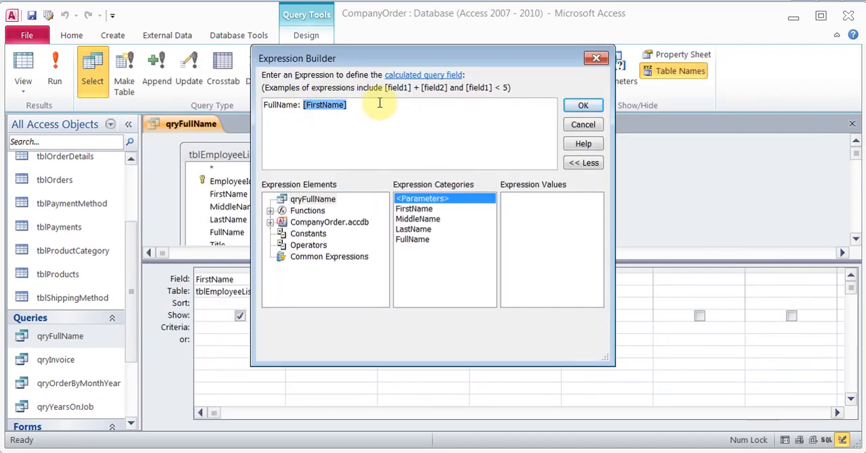
key("ctrl+v")
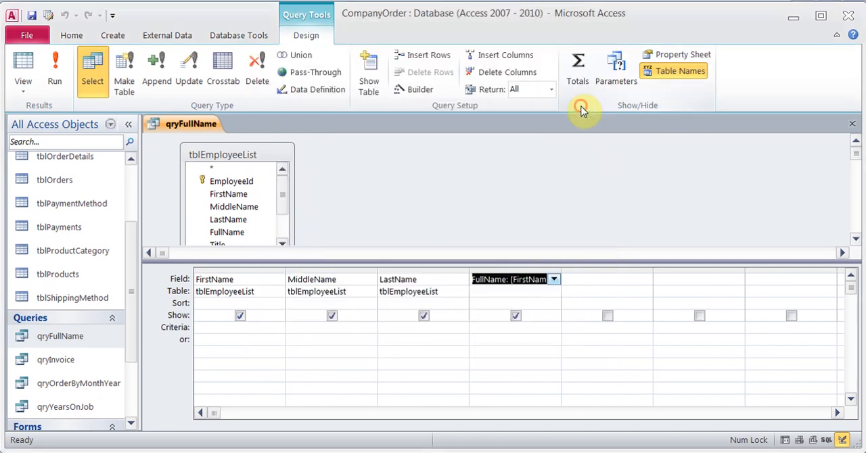
left_click(584, 107)
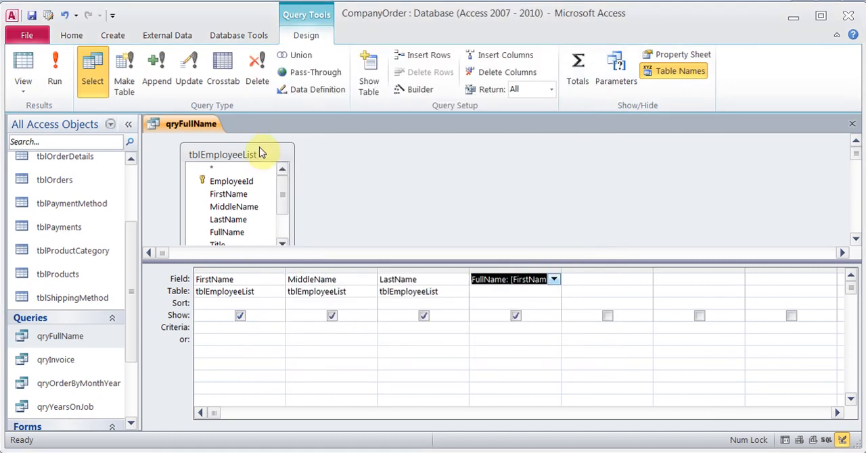
- Run qryFullName, inspect the FullName spacing in the record without a middle name, and return to Design View
left_click(56, 76)
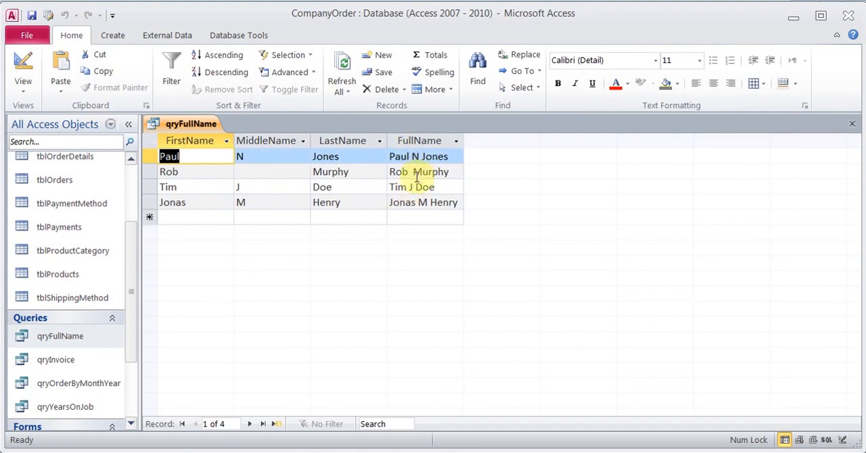
left_click(413, 172)
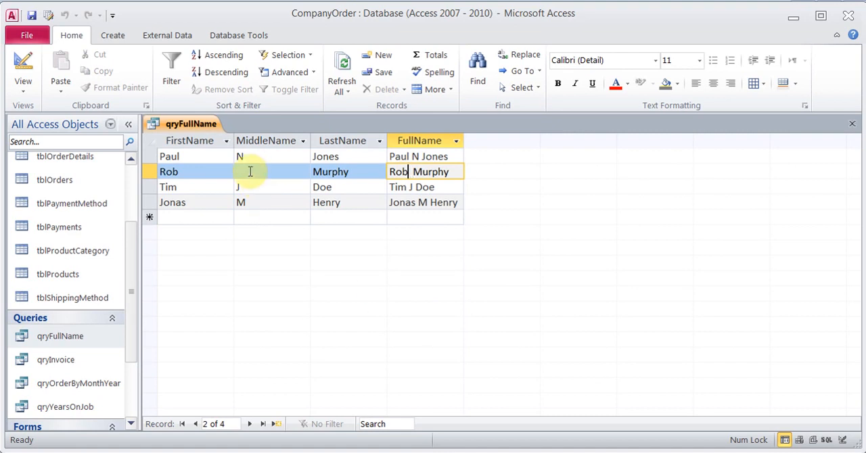
left_click(20, 74)
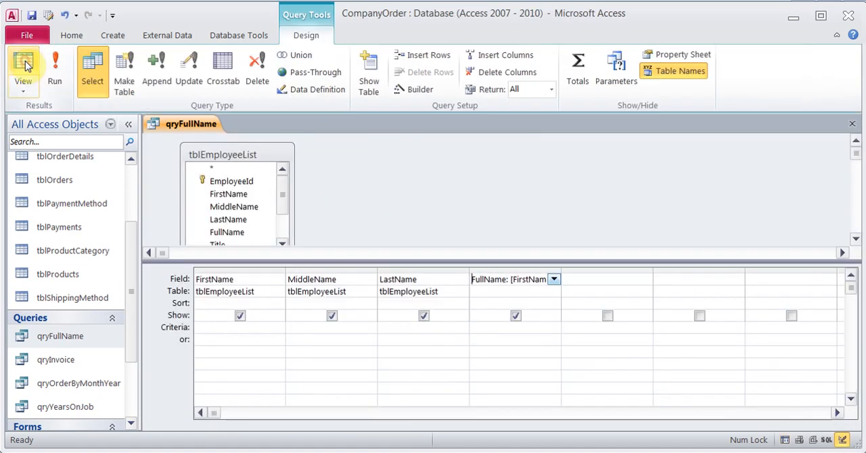
- Replace FullName's expression with the notes' IIf([MiddleName] Is Null,[FirstName] & " " & [LastName],[FirstName] & " " & [MiddleName] & " " & [LastName])
right_click(504, 280)
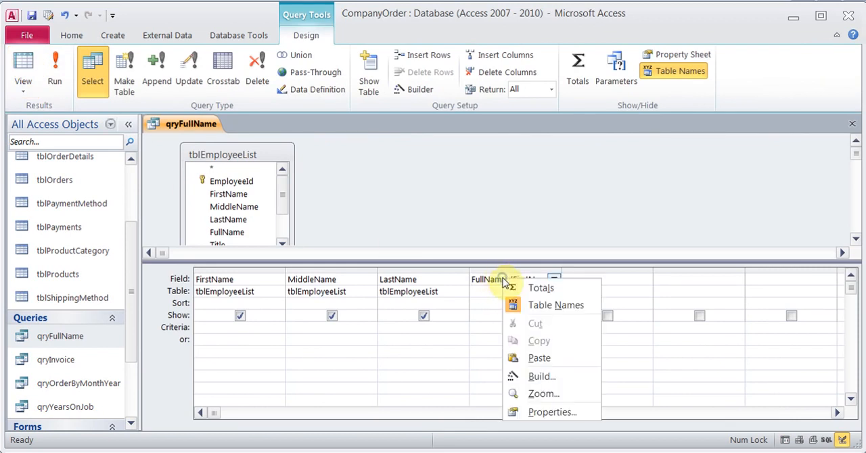
left_click(540, 377)
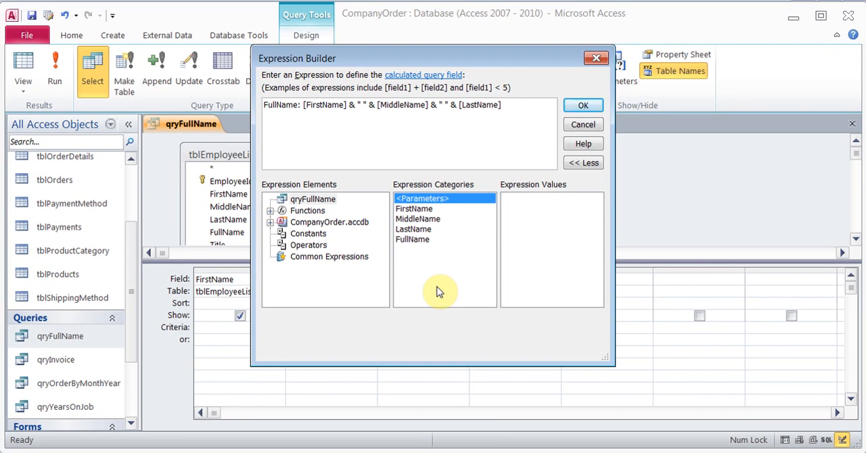
key("alt+Tab")
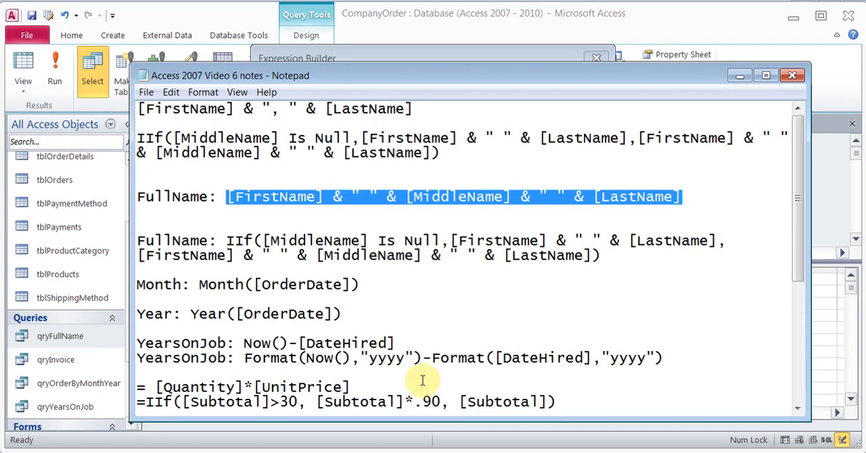
left_click_drag(226, 241, 634, 256)
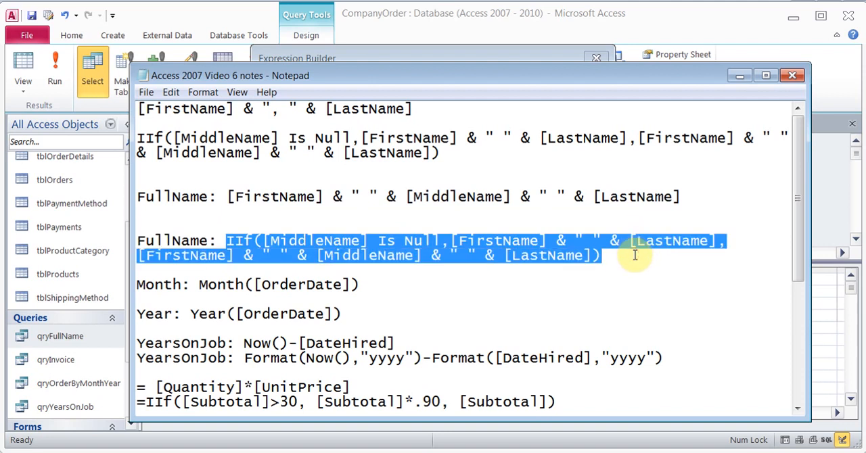
key("alt+Tab")
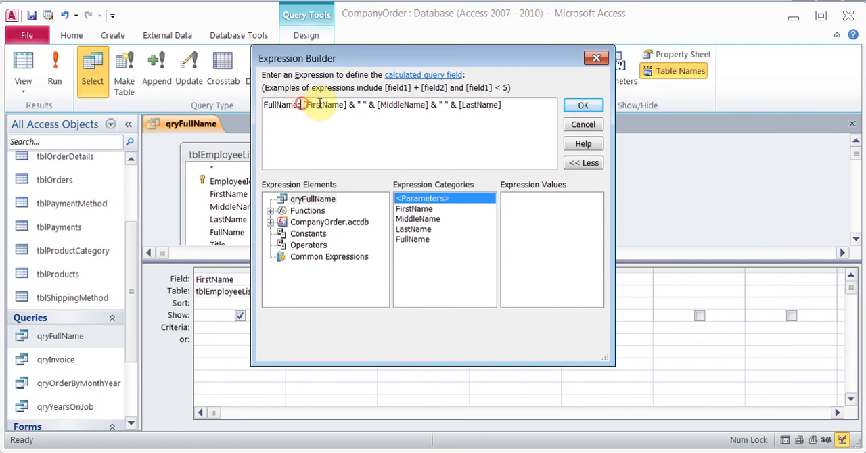
left_click_drag(303, 105, 507, 102)
key("ctrl+v")
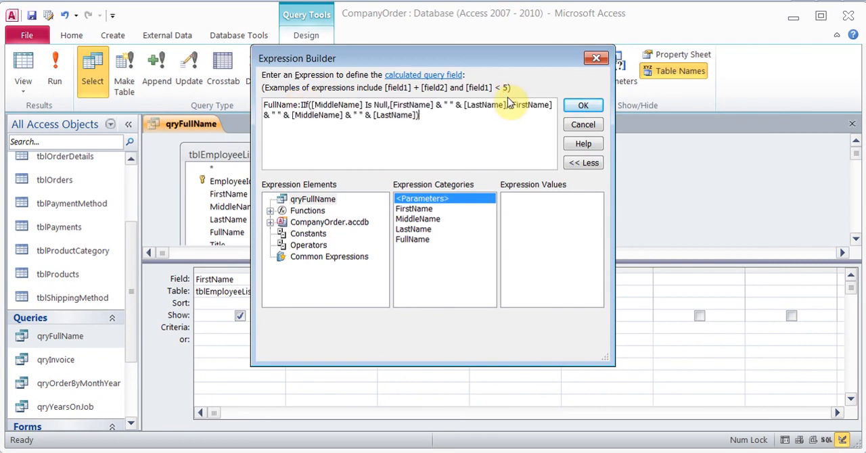
left_click(583, 105)
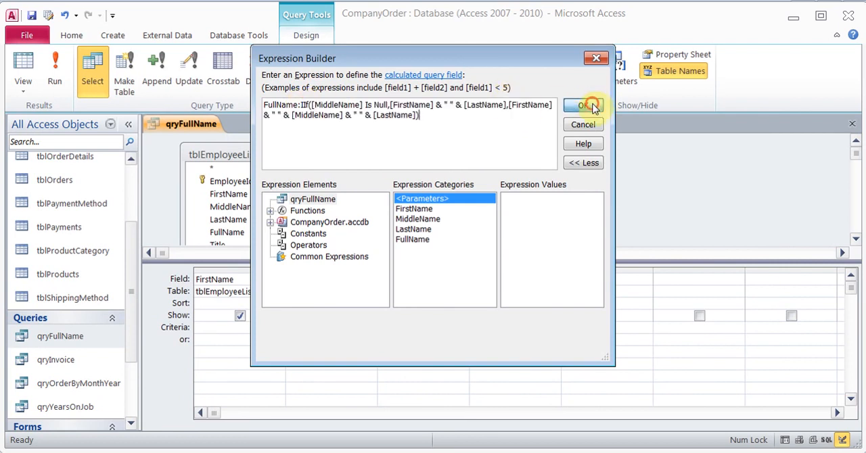
- Run qryFullName with the IIf expression, check the FullName spacing where the middle name is missing, and close the query
left_click(55, 75)
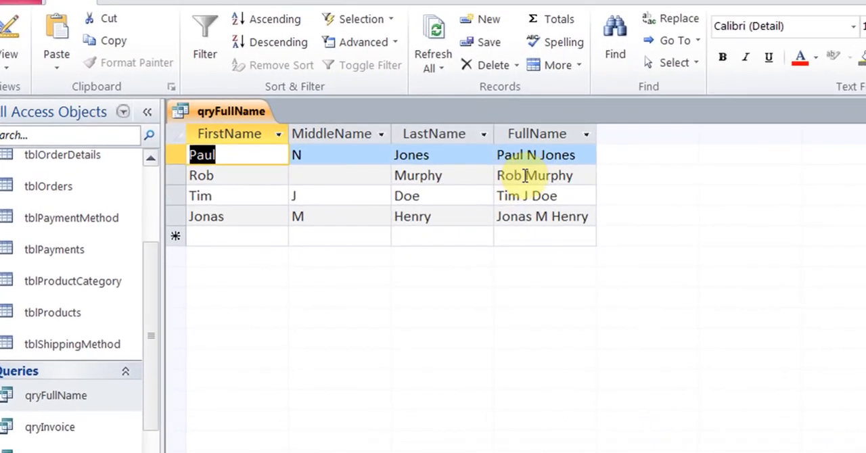
left_click(525, 175)
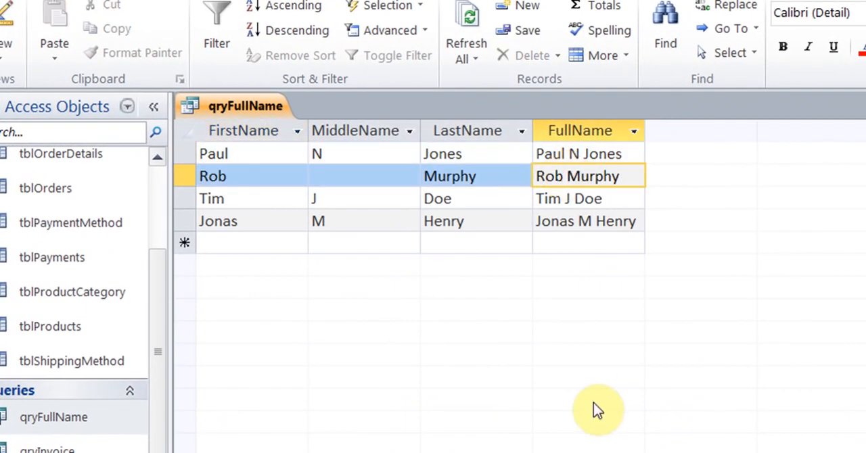
key("Left")
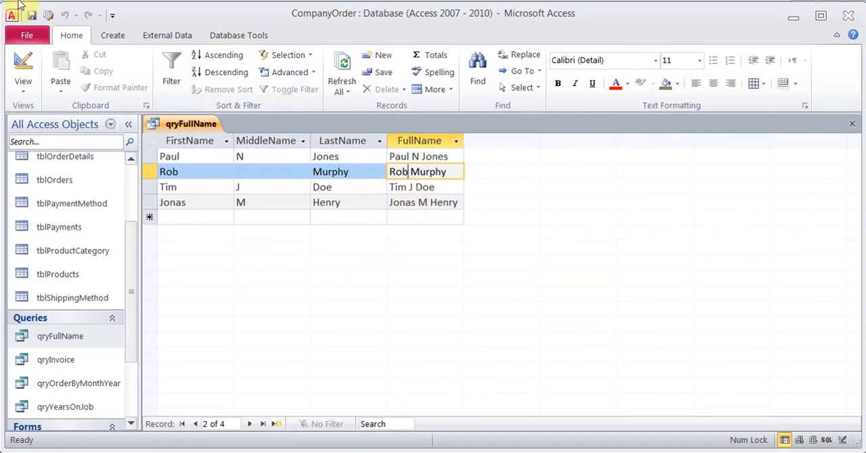
left_click(853, 126)
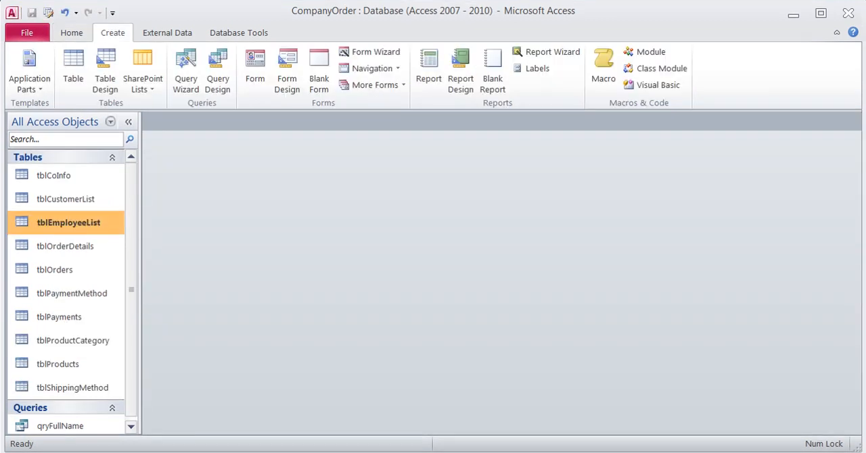
- Open tblEmployeeList in Design View and insert a Text field named FullName between LastName and Title
right_click(80, 223)
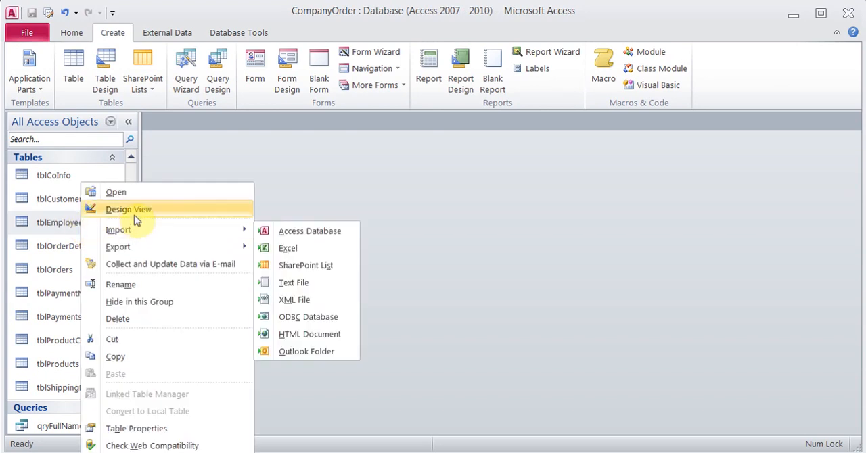
left_click(133, 211)
left_click(854, 214)
left_click(853, 213)
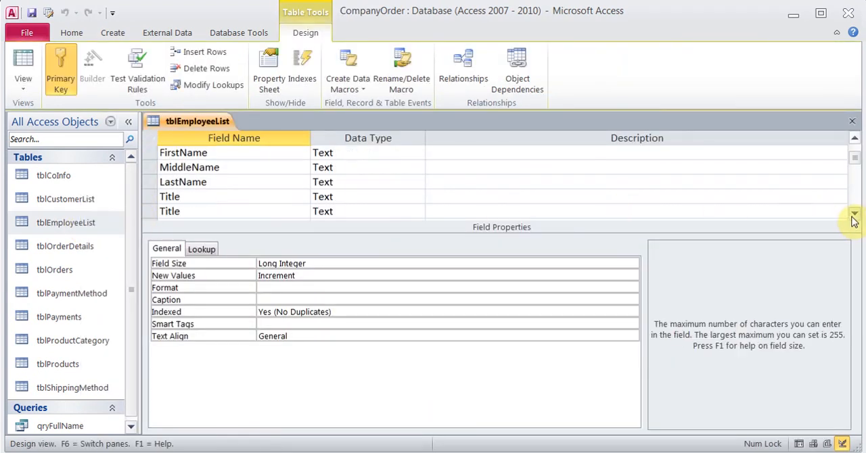
left_click(853, 214)
left_click(854, 214)
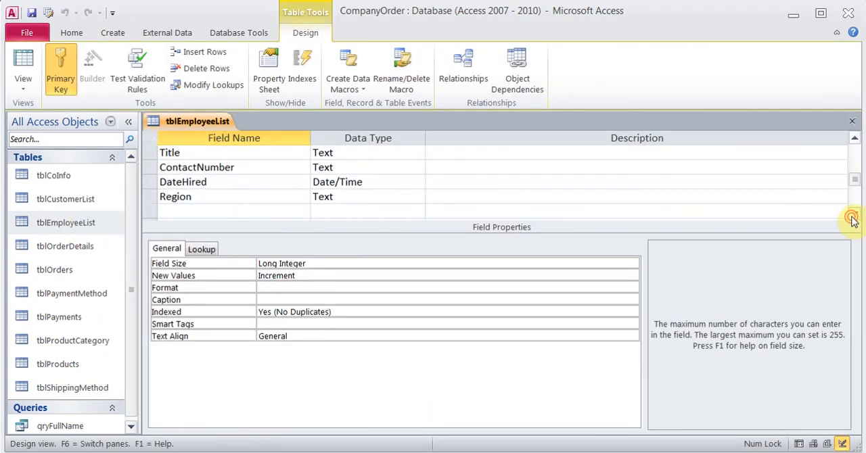
left_click(216, 213)
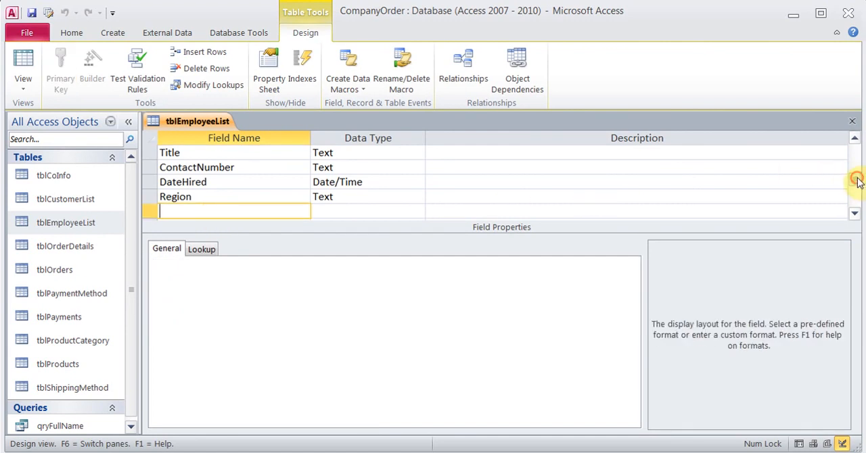
left_click_drag(856, 178, 858, 162)
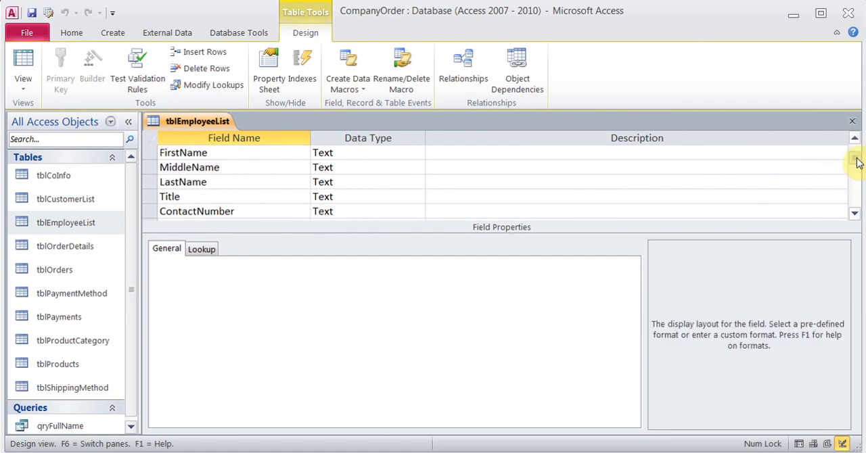
left_click(191, 197)
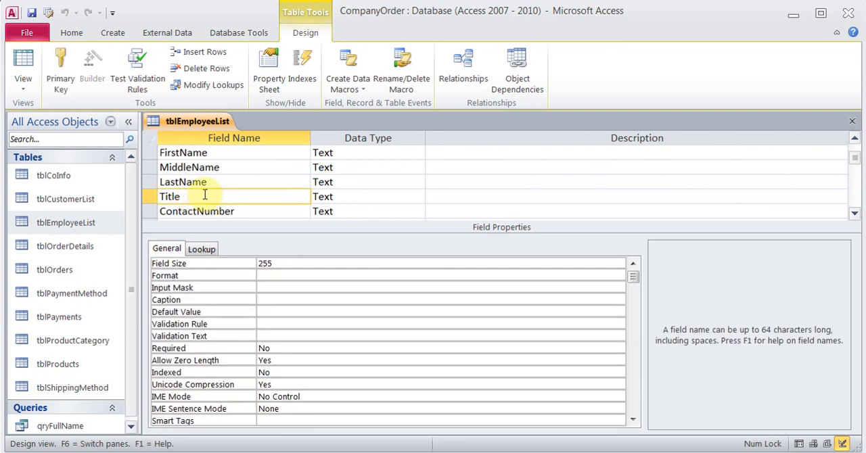
left_click(208, 57)
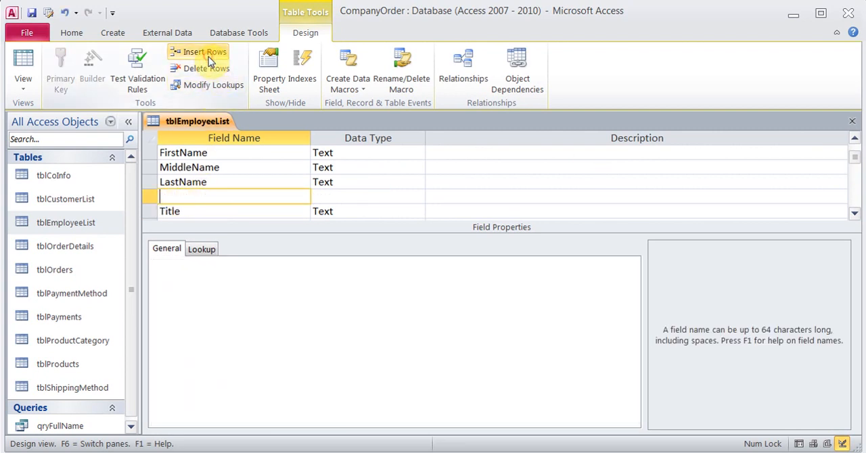
type("FullName")
key("Tab")
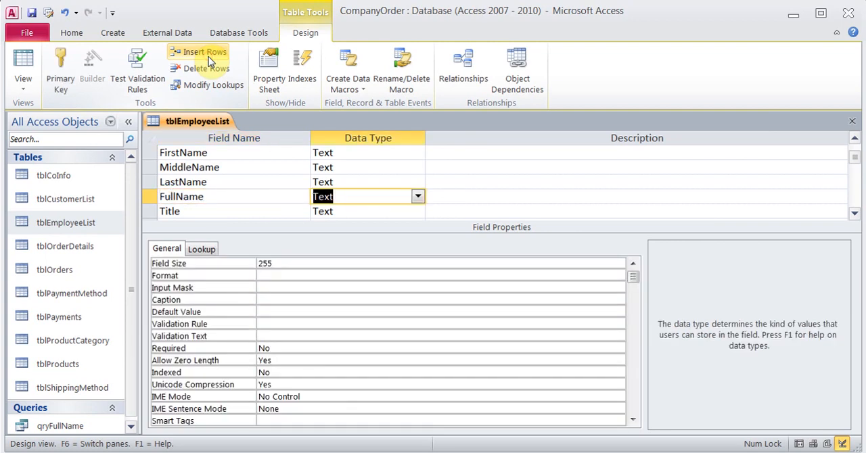
- Set the FullName field's Caption to Full Name
left_click(268, 300)
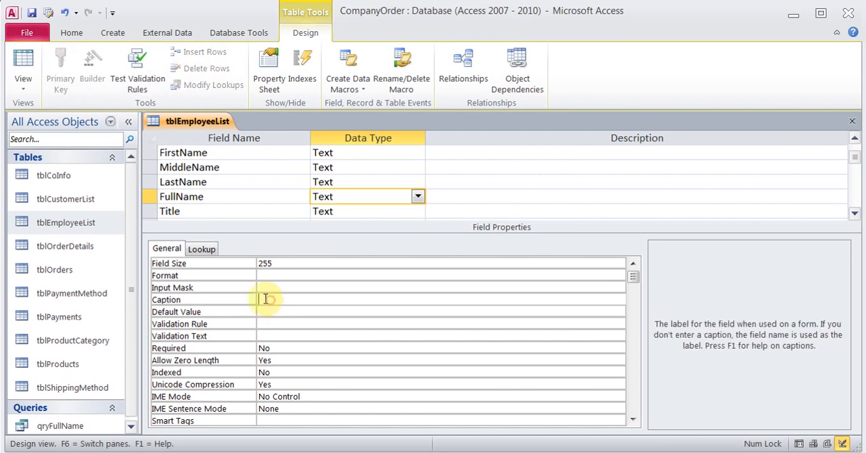
type("Full Na")
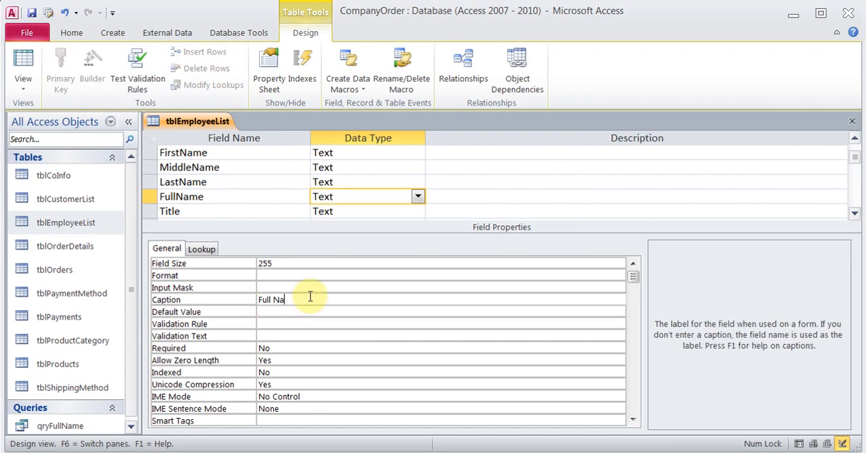
type("me")
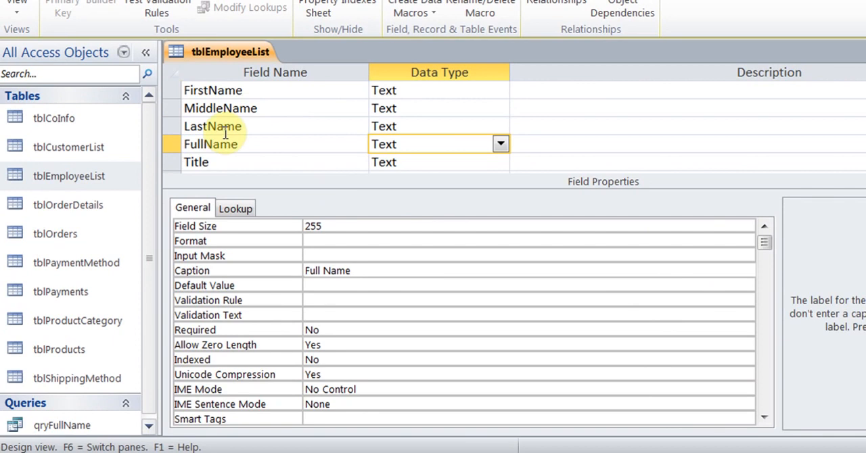
- Rename the LastName field as lastName and restore its name to LastName
left_click(191, 127)
key("BackSpace")
type("l")
left_click(257, 127)
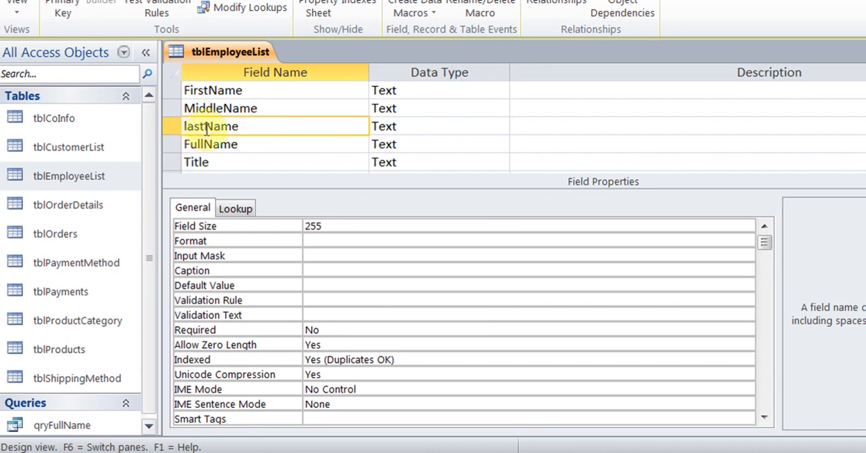
left_click(185, 127)
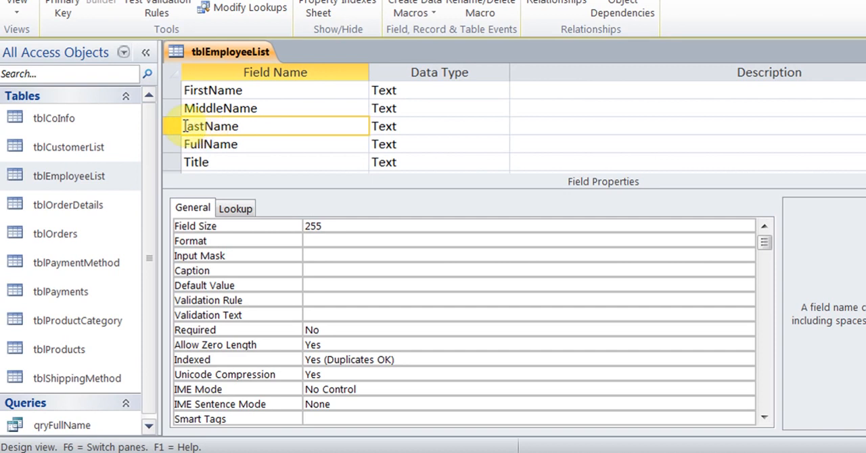
left_click(187, 126)
key("Delete")
type("L")
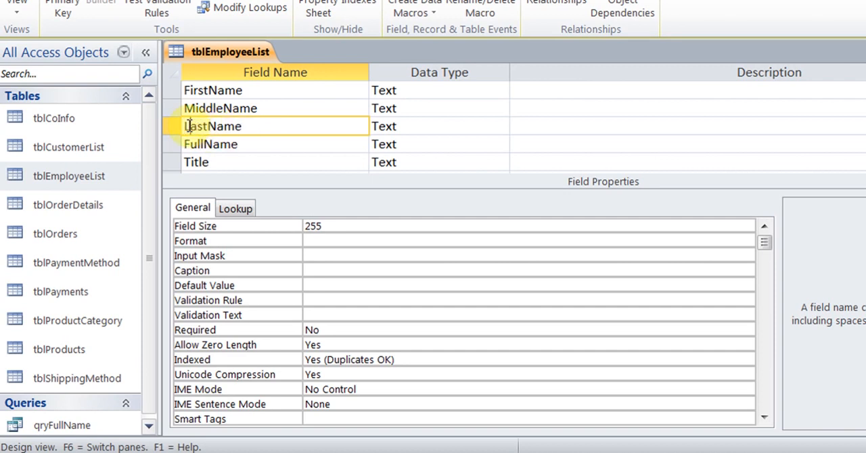
key("Tab")
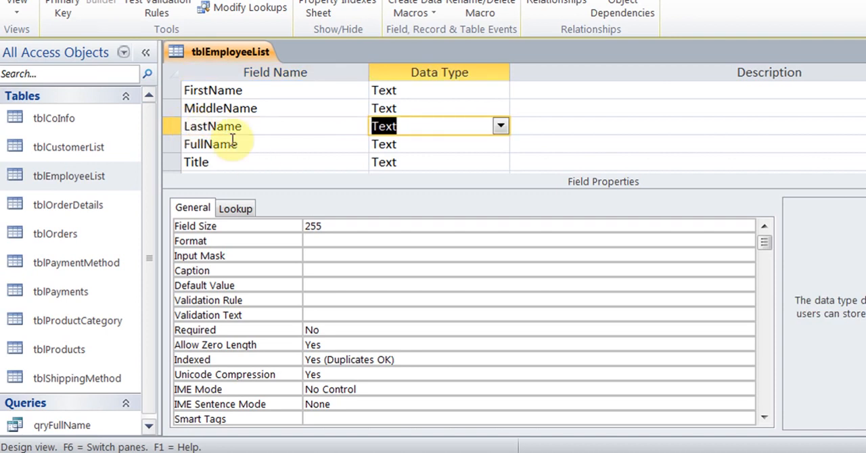
- Change the FullName field's lookup Display Control to Combo Box
left_click(266, 143)
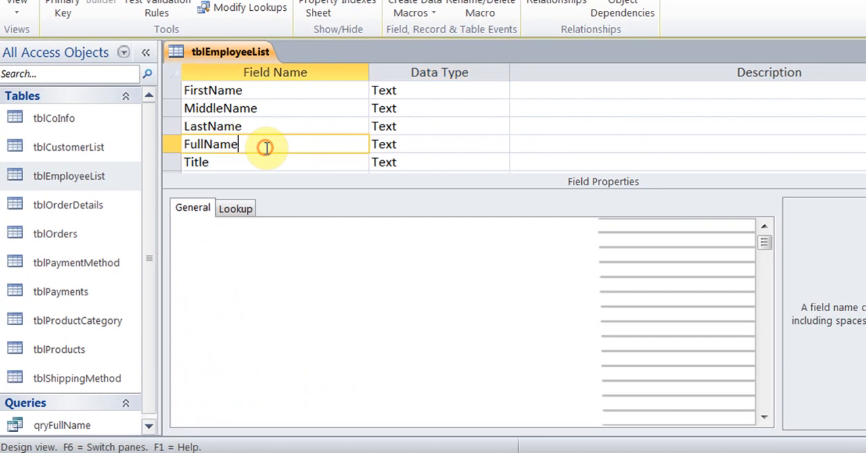
left_click(245, 209)
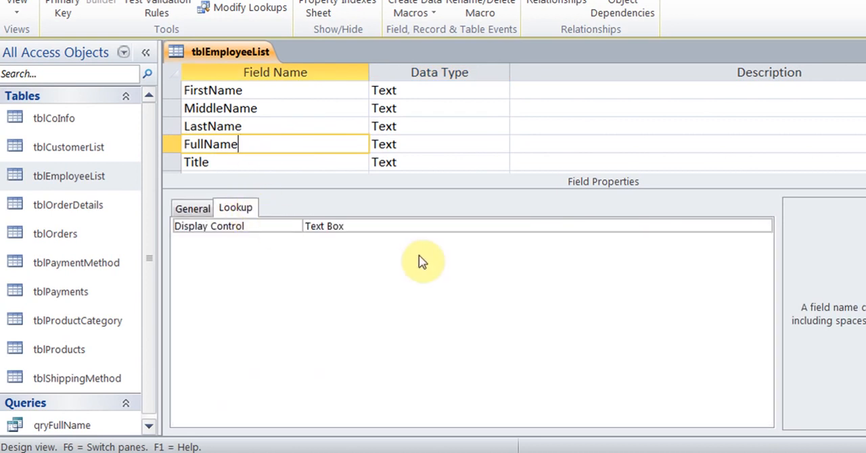
left_click(414, 227)
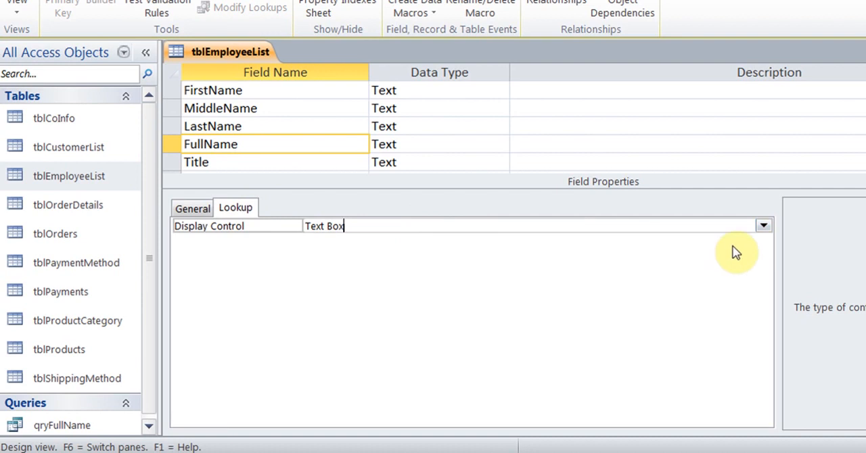
left_click(763, 226)
left_click(624, 270)
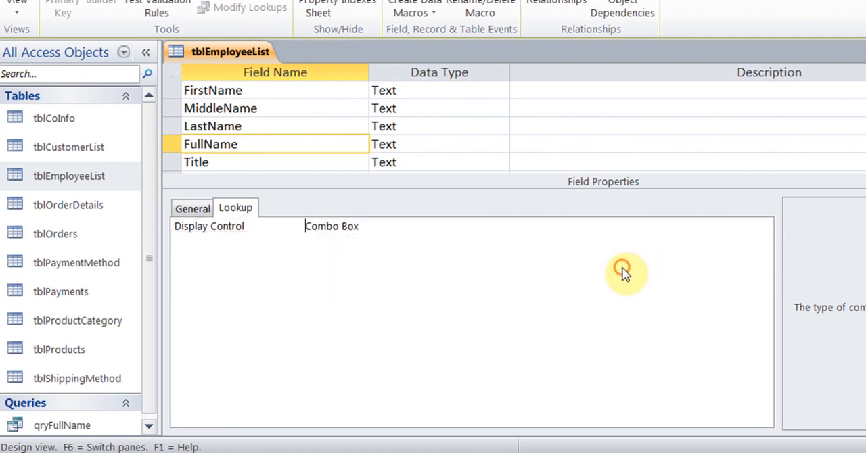
- Choose qryFullName as the Row Source of the FullName lookup, keeping Table/Query as its type, and save the table
left_click(377, 244)
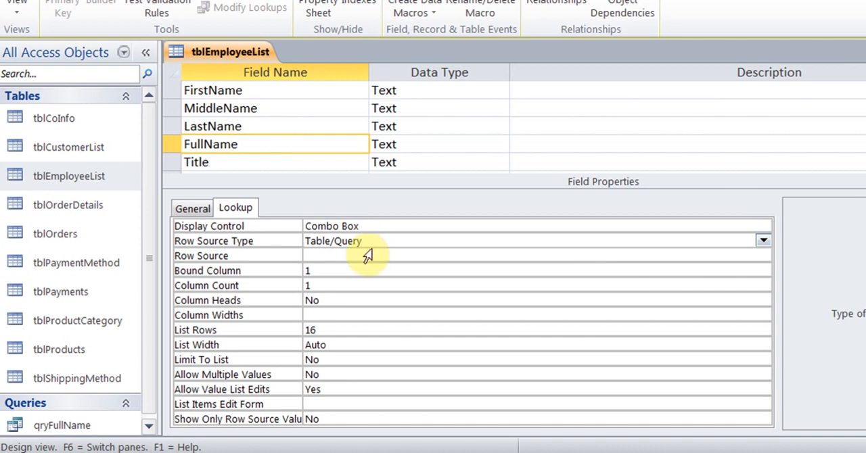
left_click(365, 256)
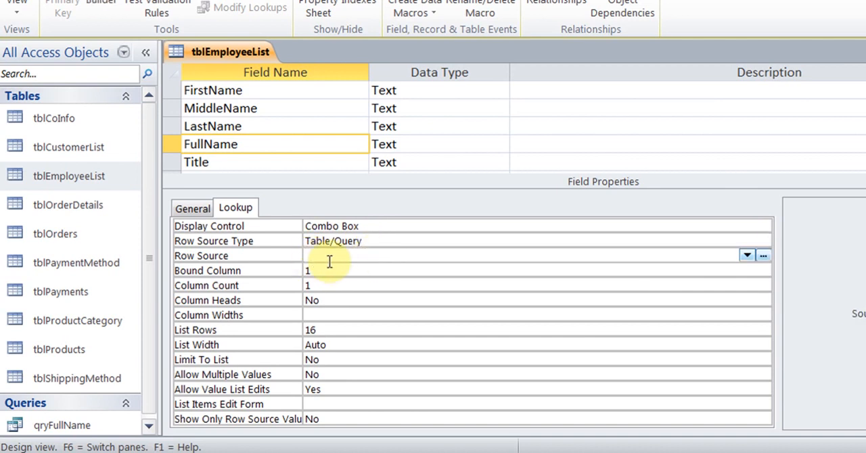
left_click(325, 258)
left_click(747, 256)
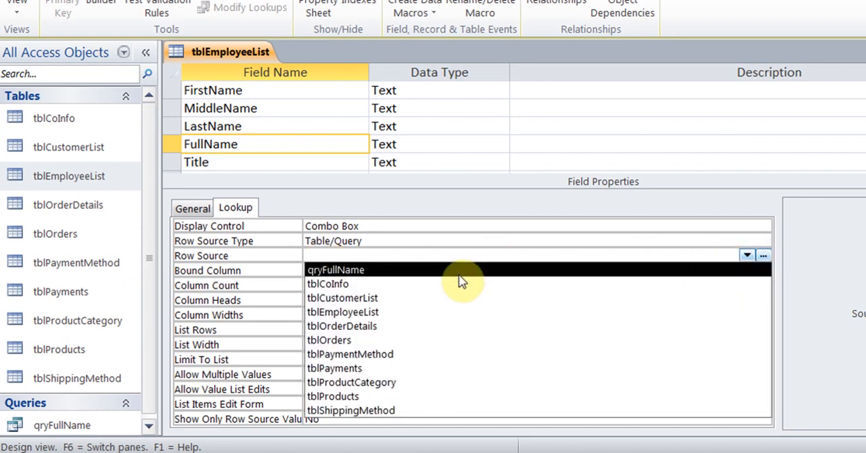
left_click(459, 273)
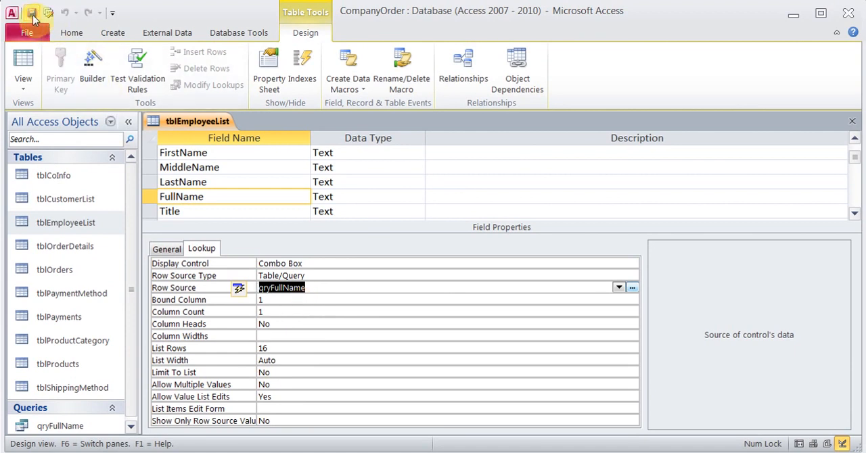
- Check the Full Name choices offered for the first employee in Datasheet View and return to Design View
left_click(26, 57)
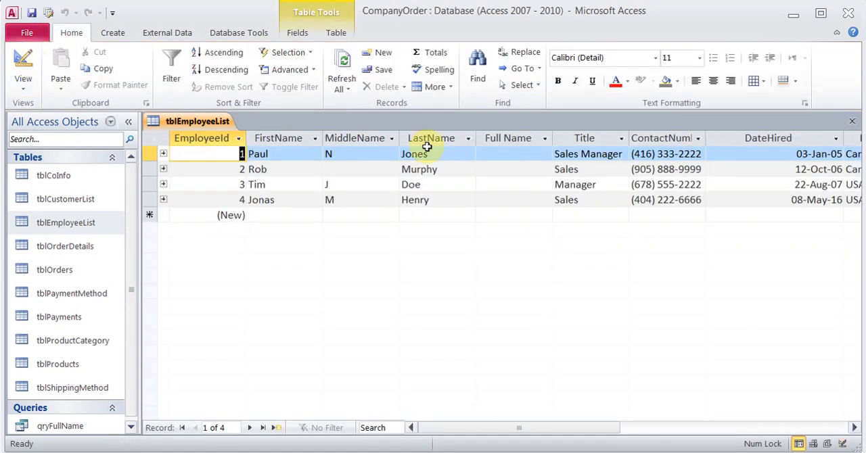
left_click(503, 154)
left_click(545, 155)
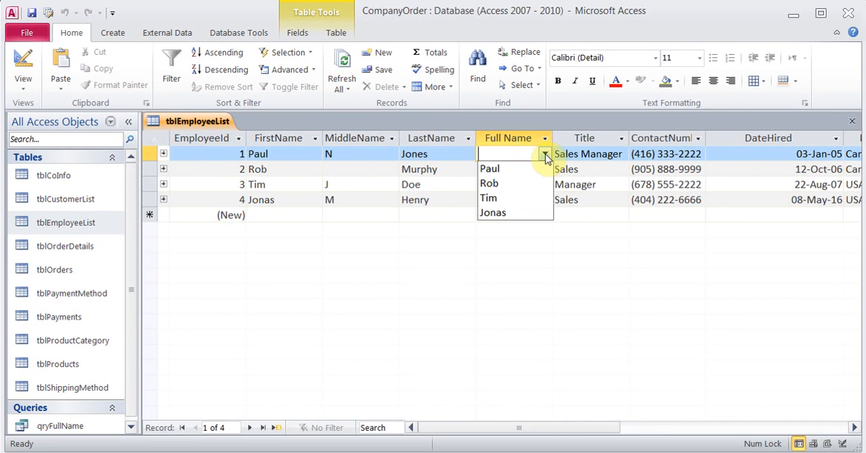
left_click(545, 155)
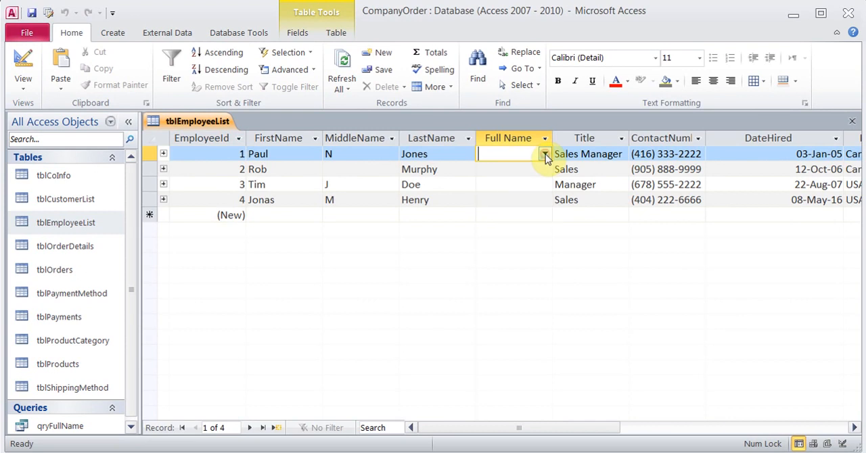
left_click(23, 64)
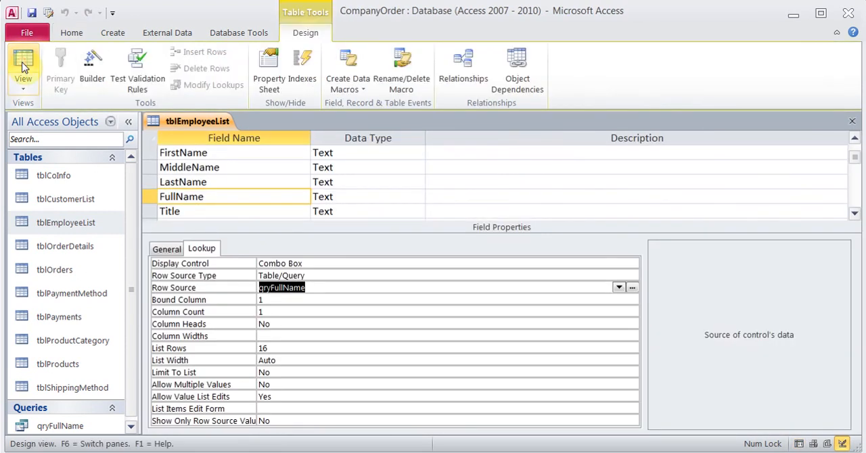
- Set the FullName lookup's Column Count to 4
left_click(289, 301)
left_click(281, 310)
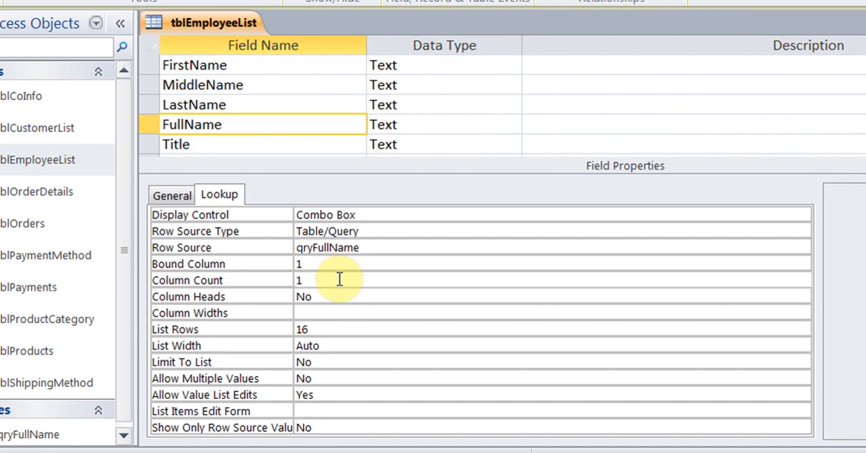
key("BackSpace")
type("4")
left_click(323, 313)
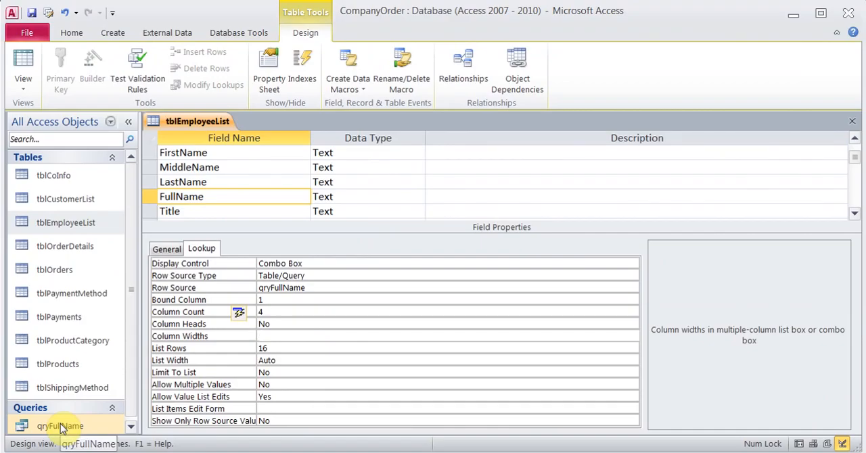
- Open qryFullName in Design View, review the order of its columns, and close it
right_click(29, 434)
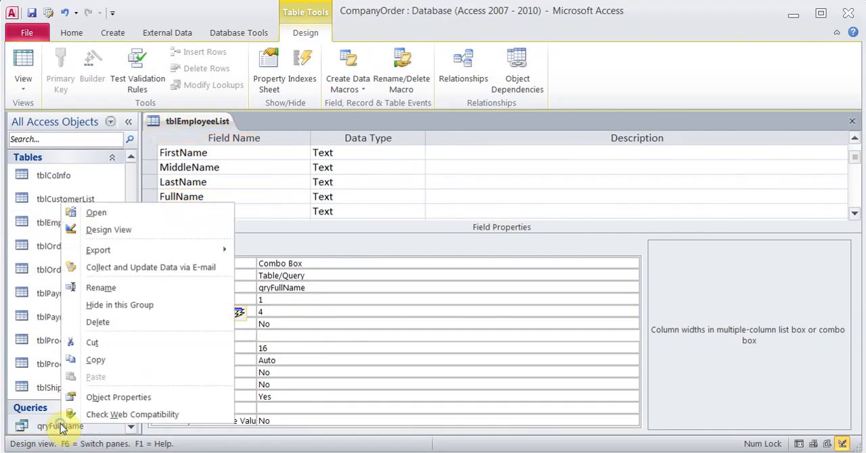
left_click(117, 229)
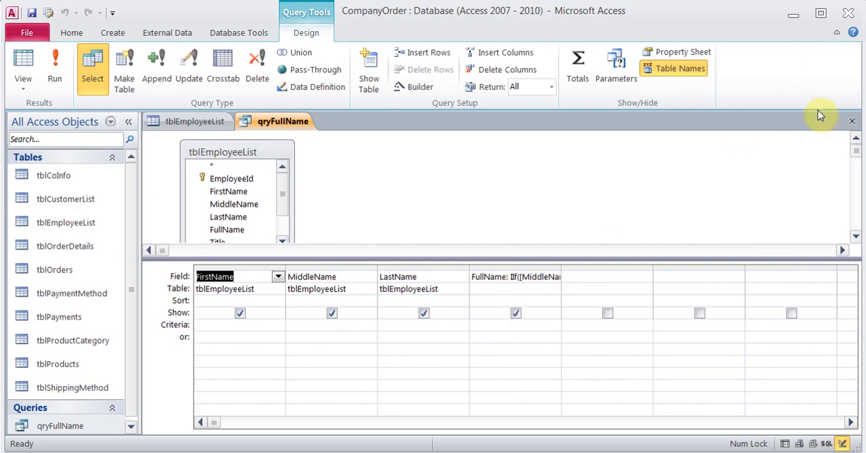
left_click(852, 121)
- Set the FullName lookup's Column Widths to 0,0,0,1, save the table and switch to Datasheet View
left_click(284, 335)
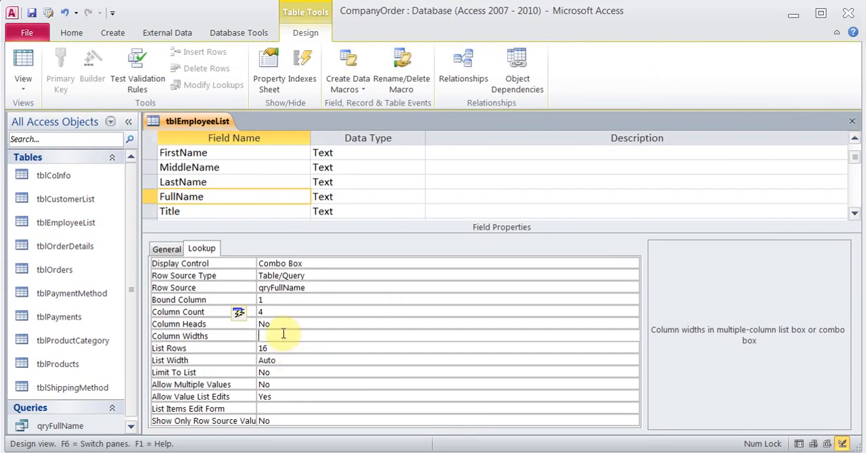
type("0,0,0,1")
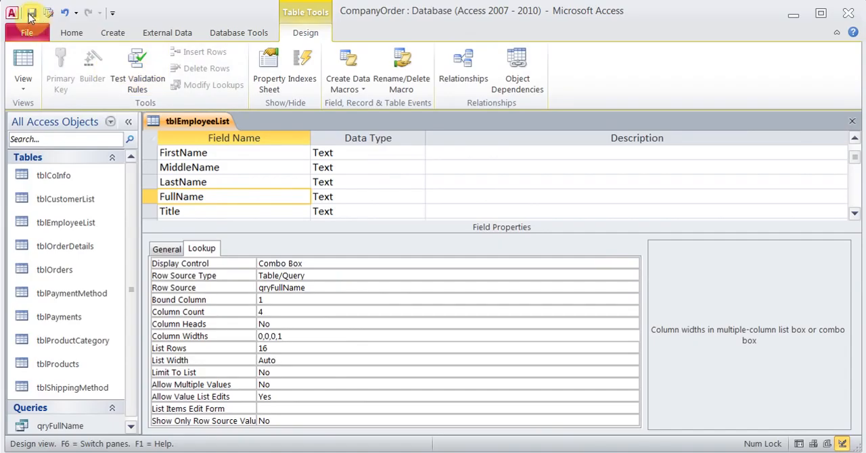
left_click(32, 12)
left_click(24, 61)
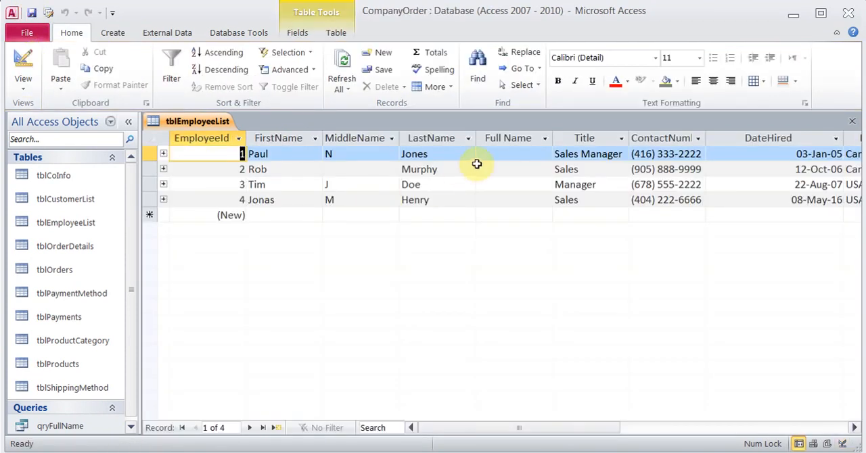
- Check the choices offered by the Full Name lookup for the first employee
left_click(485, 155)
left_click(545, 154)
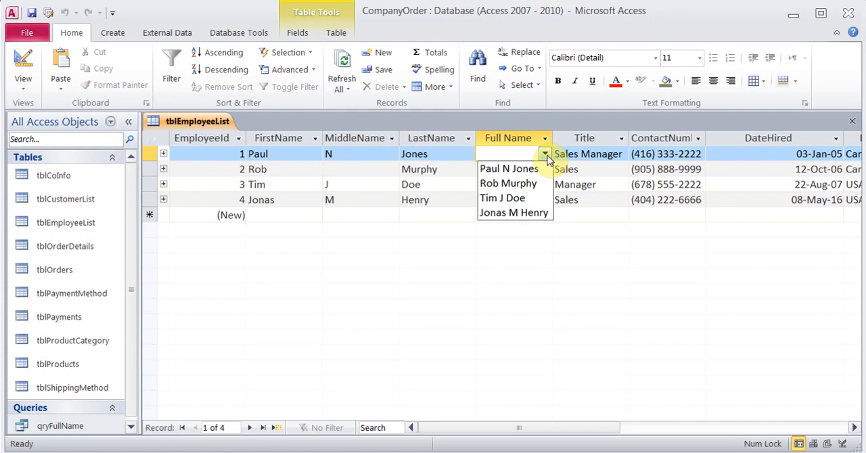
left_click(545, 157)
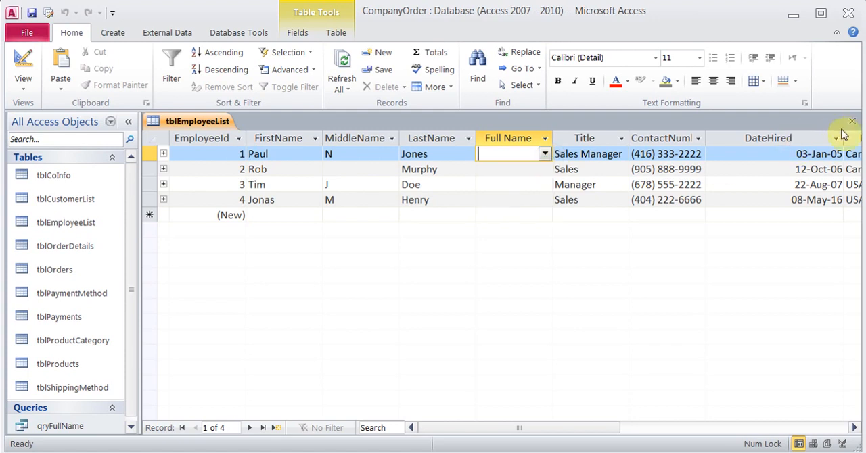
- Assign the matching full name to the first and second employees through the Full Name lookup
left_click(545, 153)
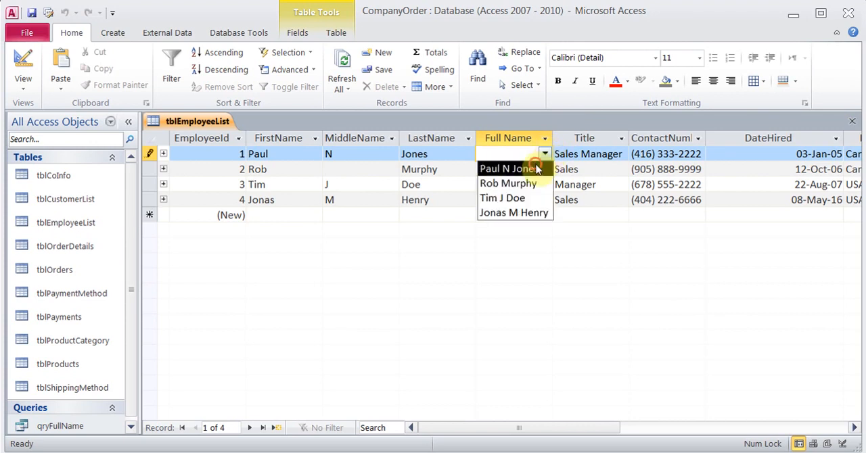
left_click(522, 167)
left_click(522, 169)
left_click(545, 169)
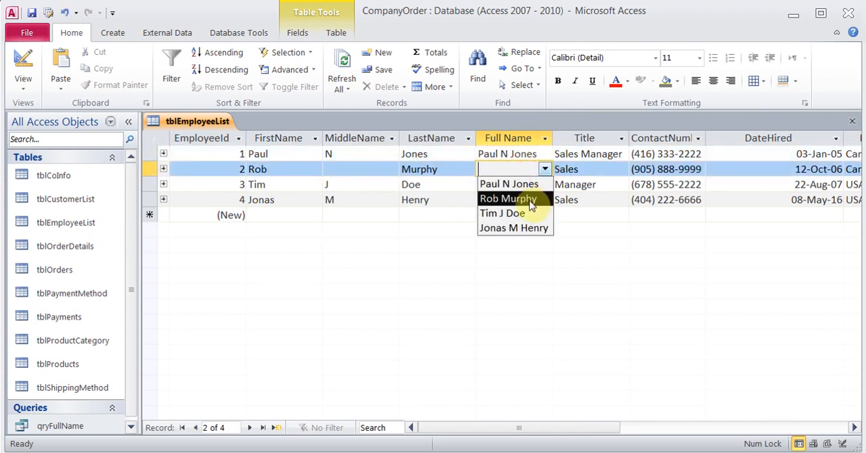
left_click(528, 197)
- Assign the matching full name to the third and fourth employees and close tblEmployeeList
left_click(522, 189)
left_click(545, 185)
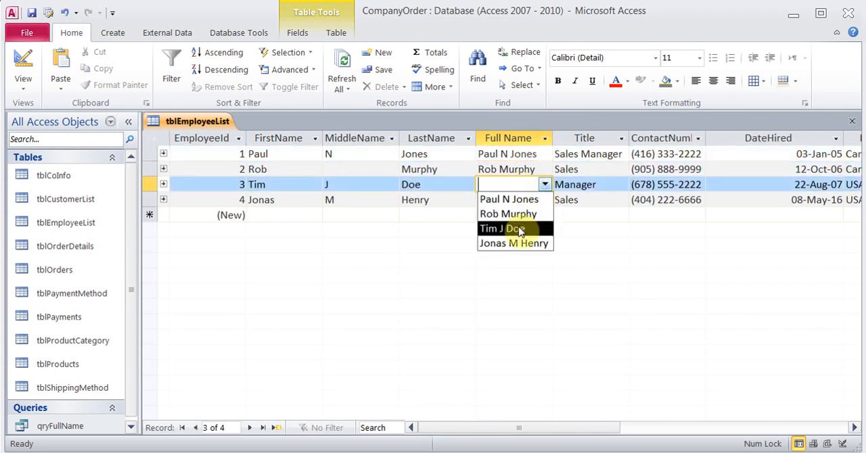
left_click(518, 231)
left_click(508, 199)
left_click(545, 200)
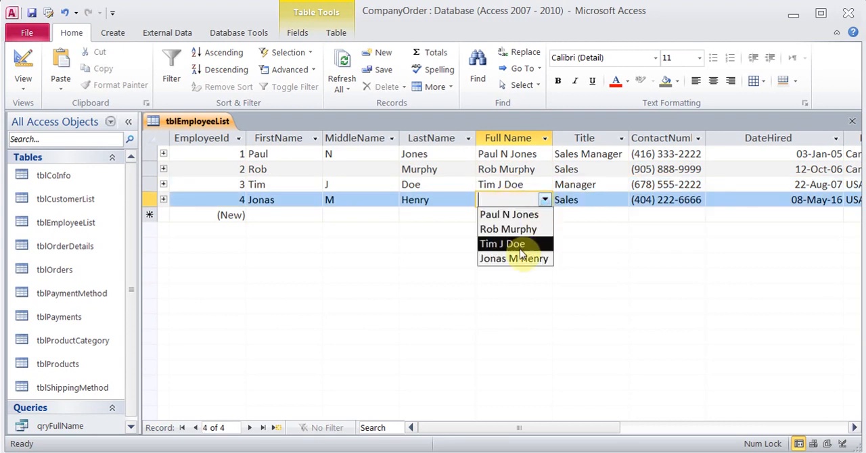
left_click(519, 260)
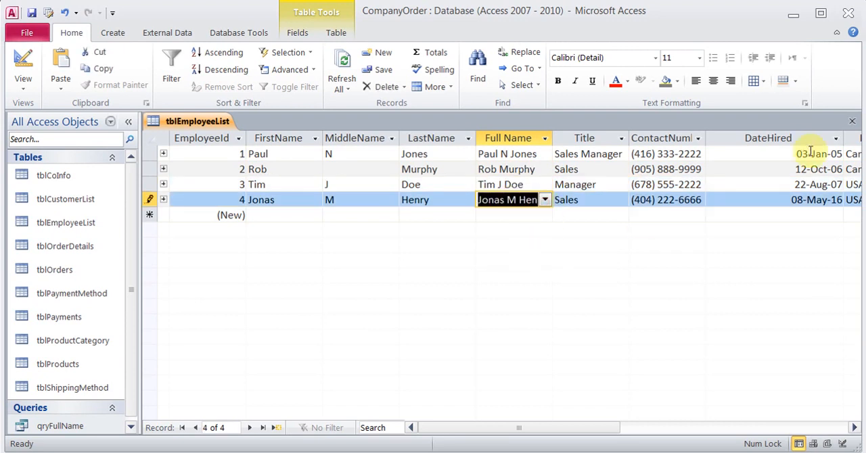
left_click(852, 121)
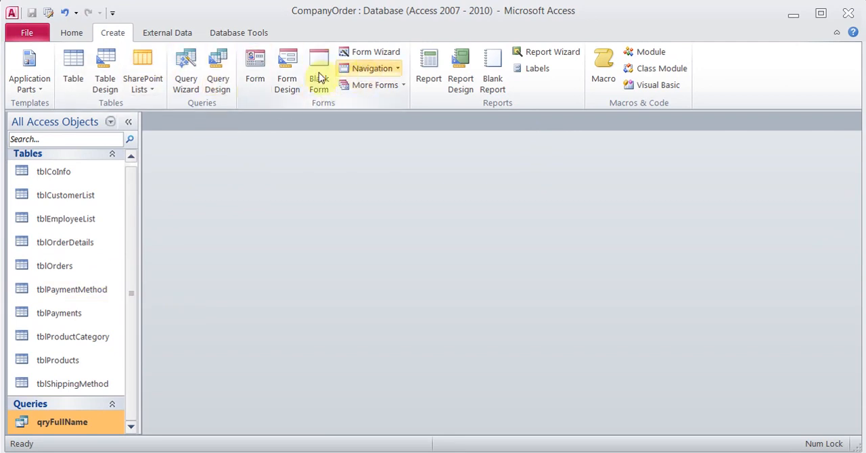
- Start a new query with the Simple Query Wizard and add all fields from tblOrders
left_click(187, 75)
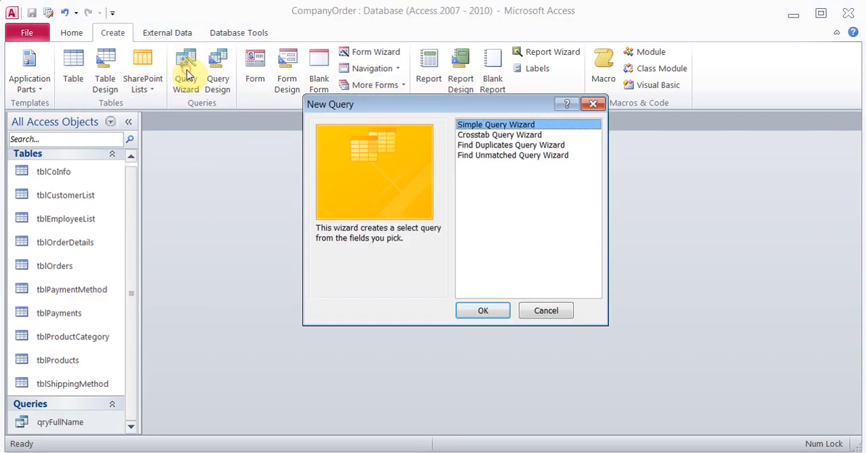
left_click(479, 312)
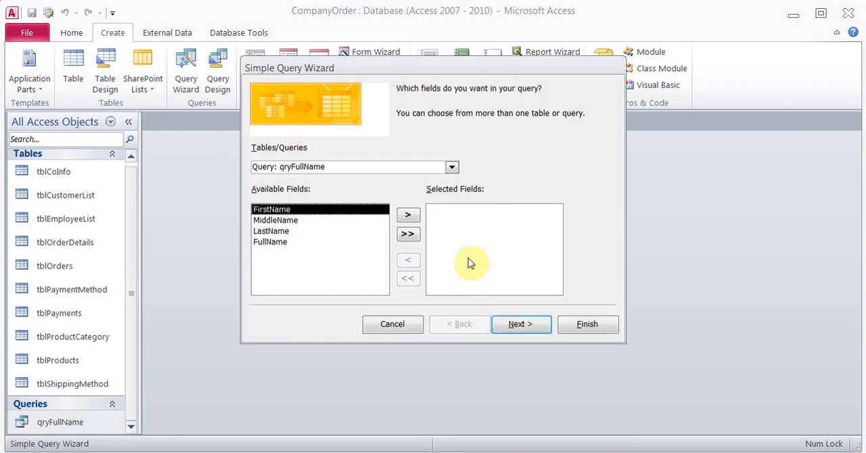
left_click(452, 168)
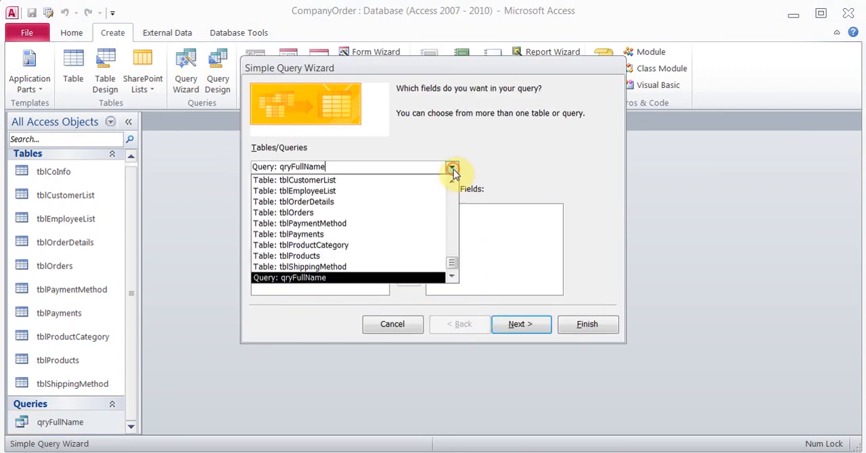
left_click(331, 213)
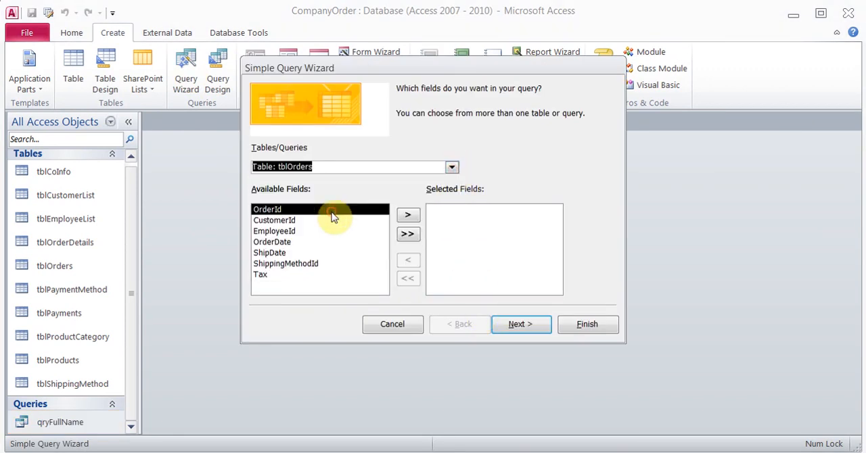
left_click(407, 234)
- Keep it a detail query, title it qryInvoice, and finish the wizard with the option to modify the query design
left_click(518, 325)
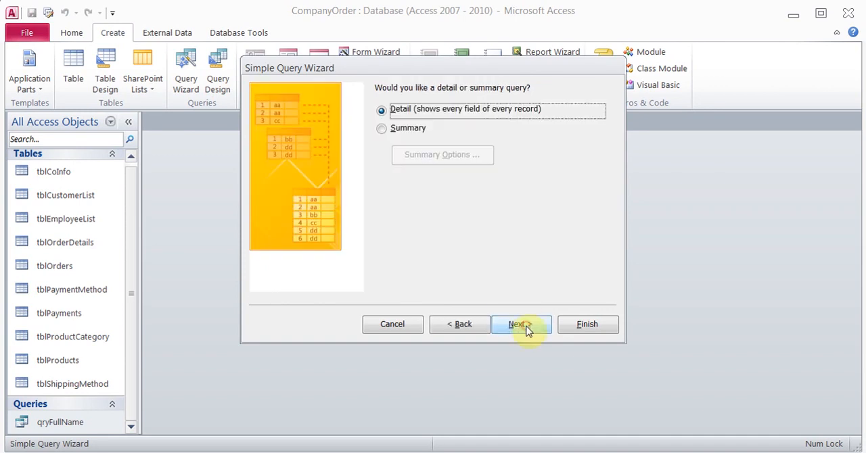
left_click(527, 327)
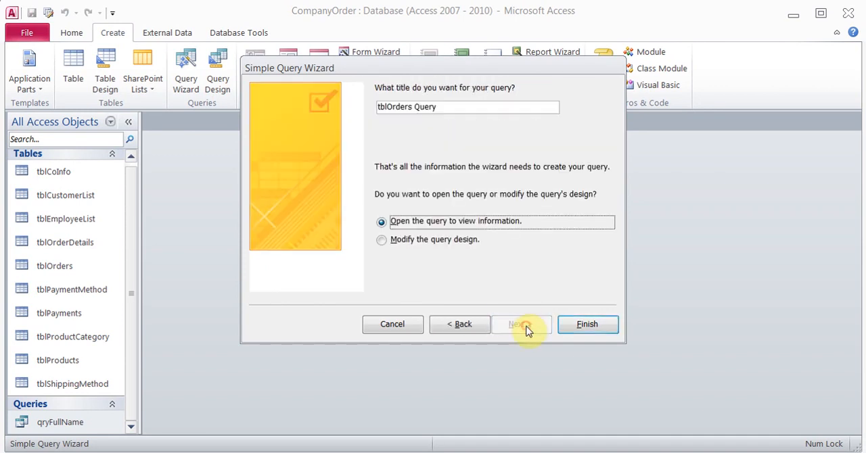
left_click(441, 107)
key("BackSpace")
key("BackSpace")
key("BackSpace")
key("BackSpace")
key("BackSpace")
key("BackSpace")
key("BackSpace")
key("BackSpace")
key("BackSpace")
key("BackSpace")
key("BackSpace")
key("BackSpace")
key("BackSpace")
type("qry")
key("BackSpace")
key("BackSpace")
key("BackSpace")
type("qryInvoice")
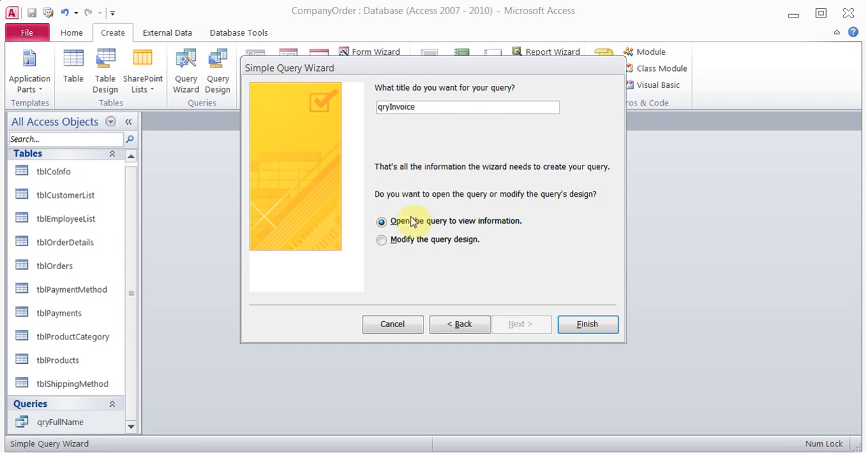
left_click(381, 241)
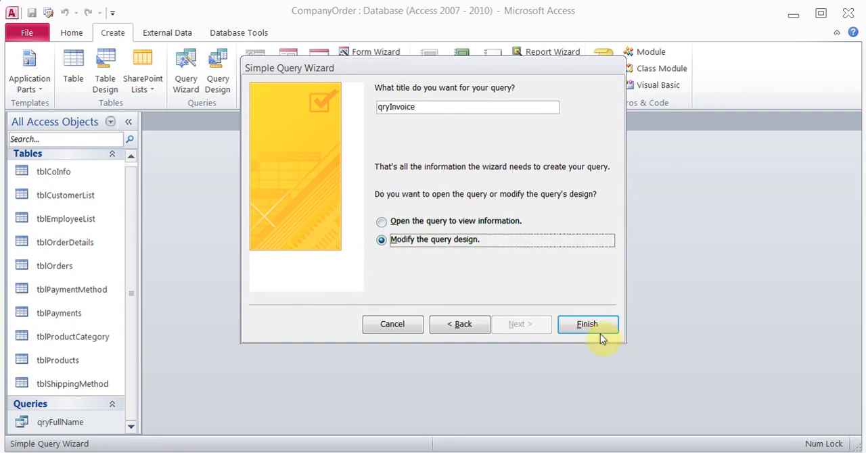
left_click(600, 331)
- Enter the parameter prompt [What Order #] as the criteria for OrderId in qryInvoice
left_click_drag(749, 365, 721, 275)
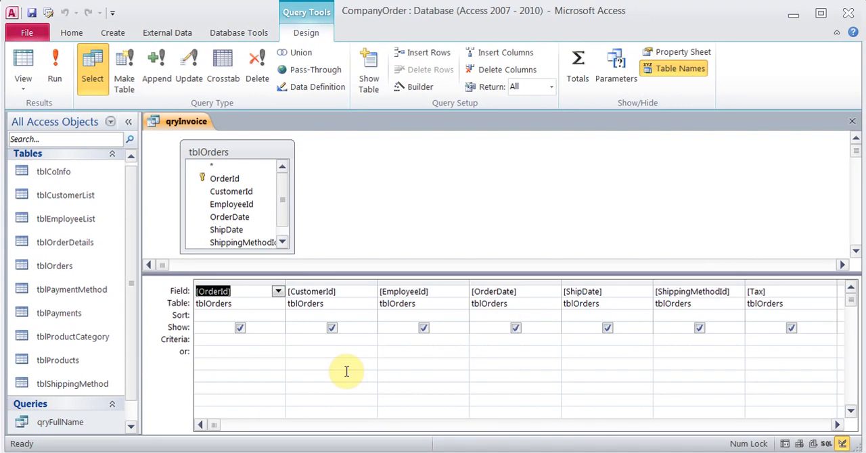
left_click(248, 341)
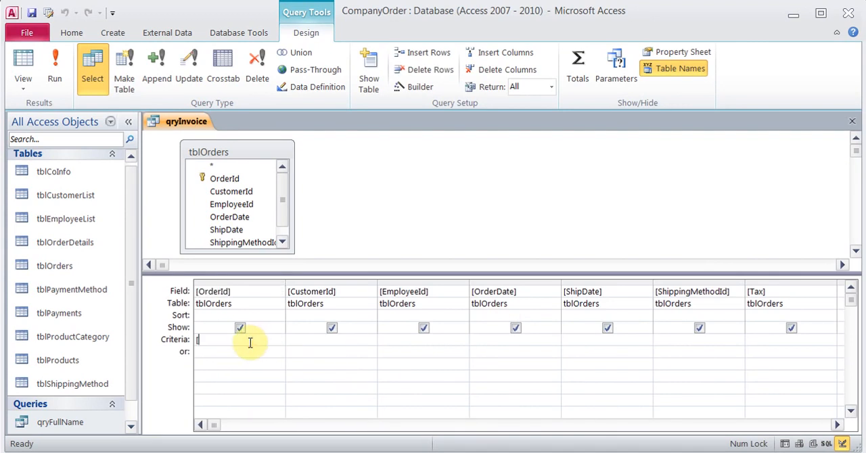
type("[What Order #]")
- Run qryInvoice and enter 2 as the order number
left_click(55, 79)
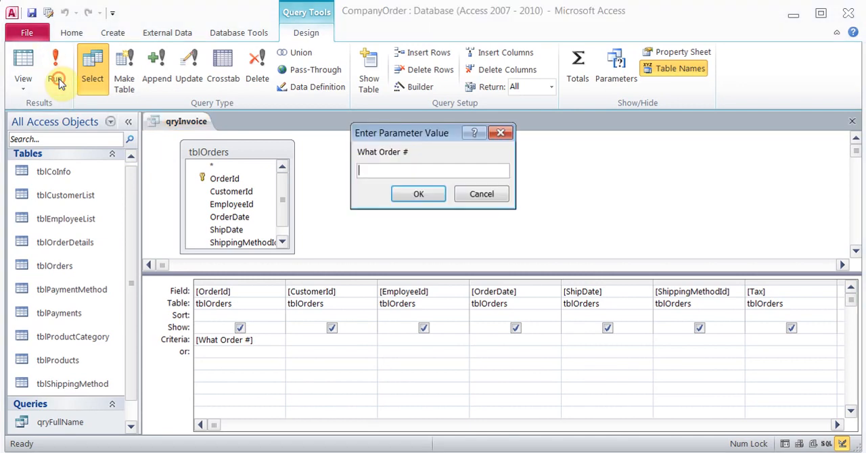
type("2")
key("Return")
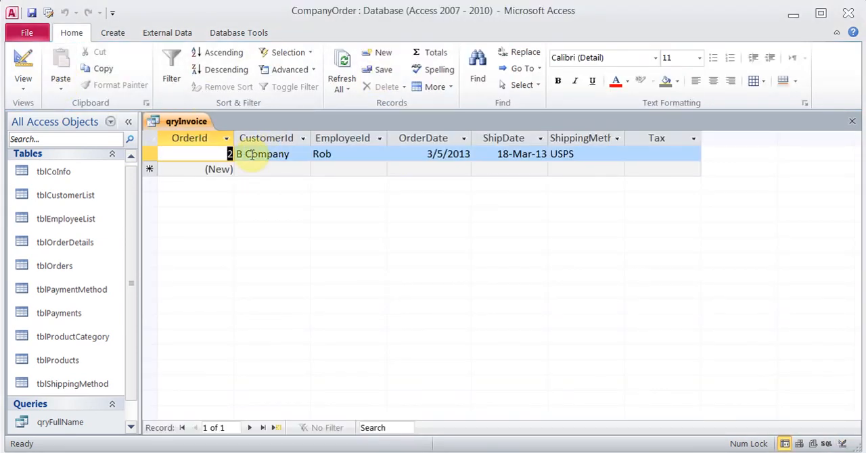
- Return to Design View and run qryInvoice again for order 1
left_click(25, 63)
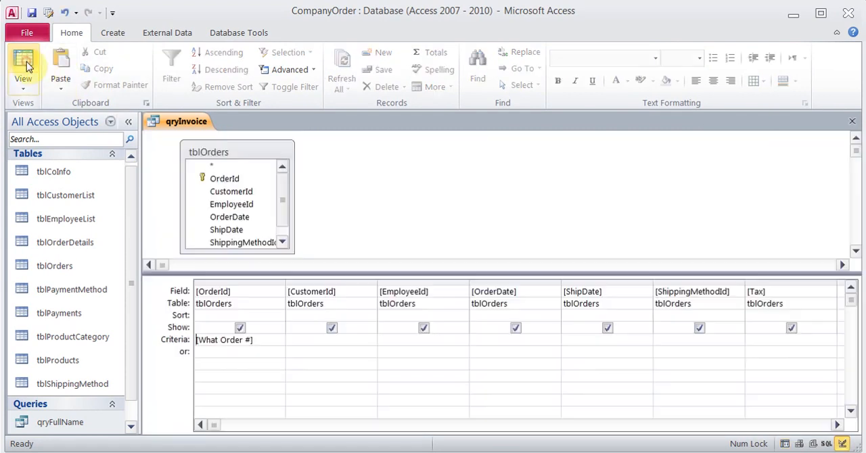
left_click(58, 75)
type("1")
key("Return")
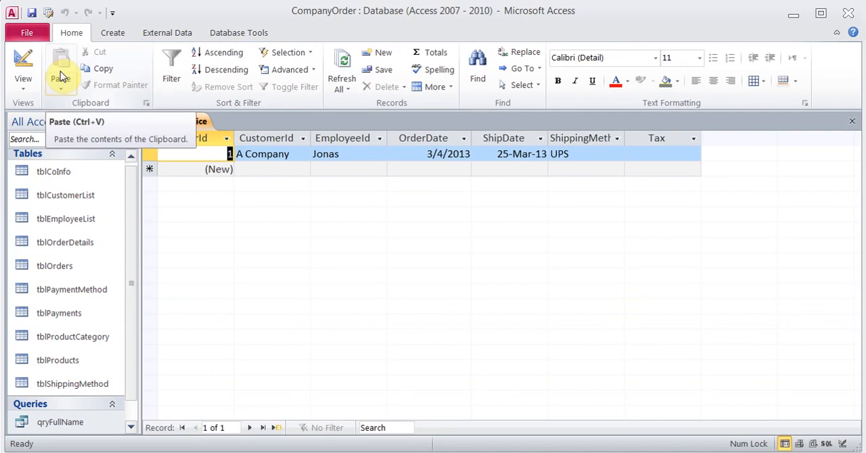
- Go back to the query design and run qryInvoice once more for order 3
left_click(25, 61)
left_click(58, 75)
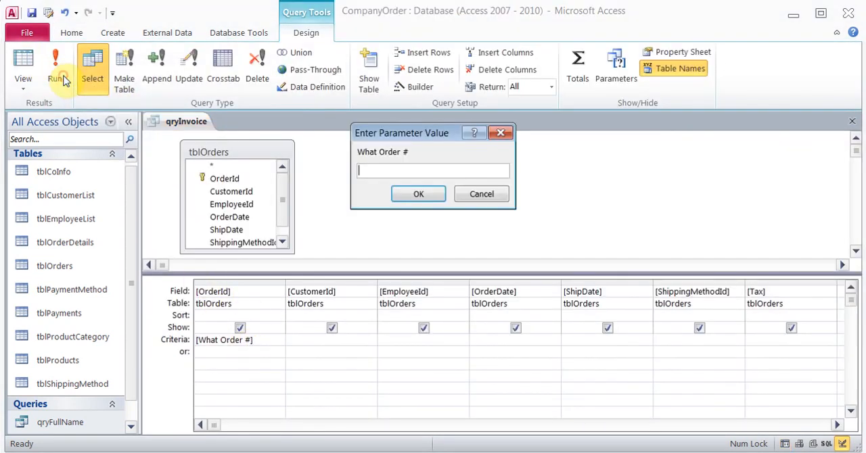
type("3")
key("Return")
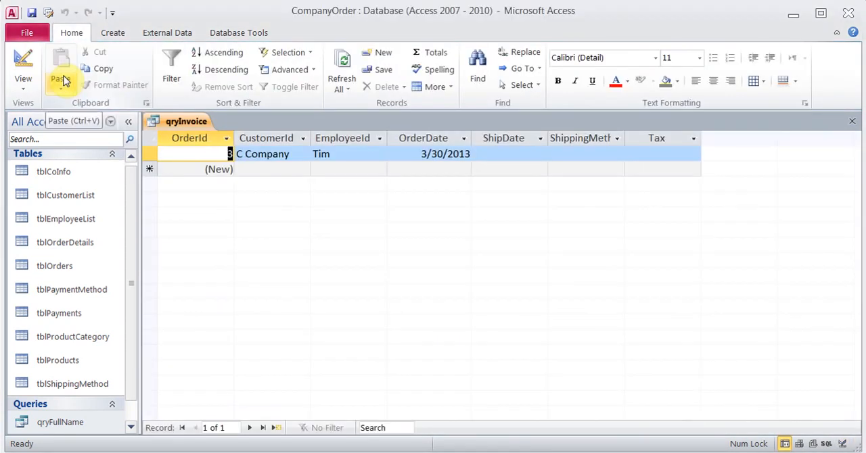
- Return qryInvoice to Design View and close it, saving the changes
left_click(25, 64)
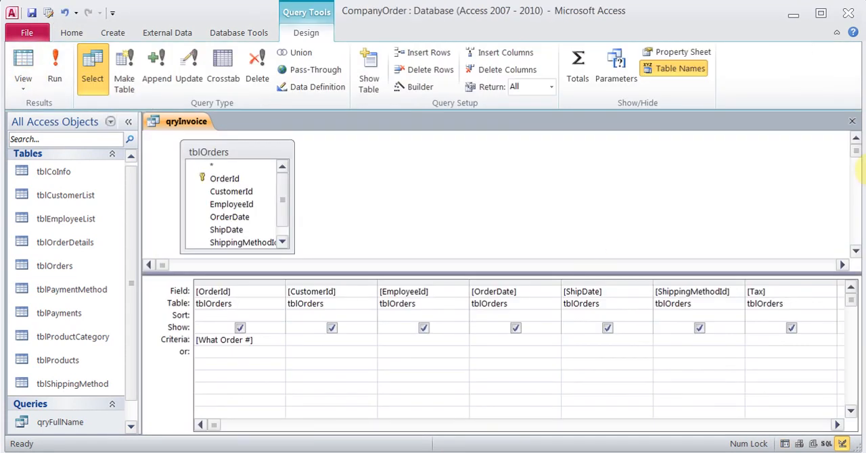
left_click(852, 125)
left_click(381, 278)
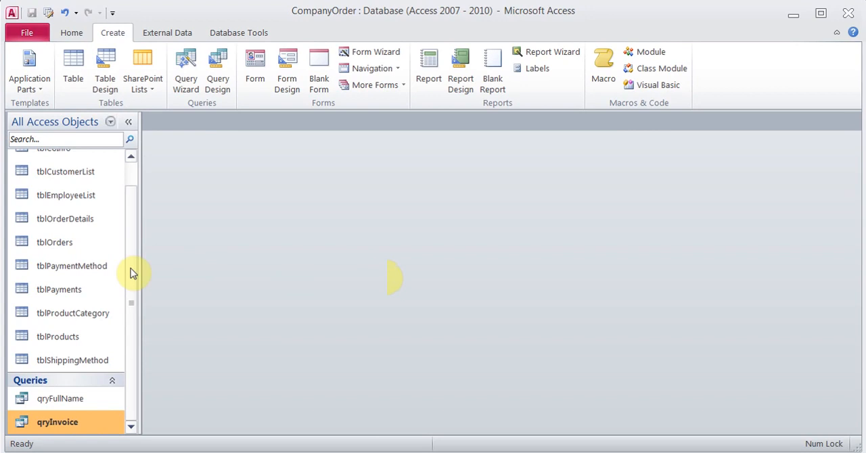
- Select the tblOrders table among the database objects
scroll(129, 271, "up", 1)
left_click(63, 271)
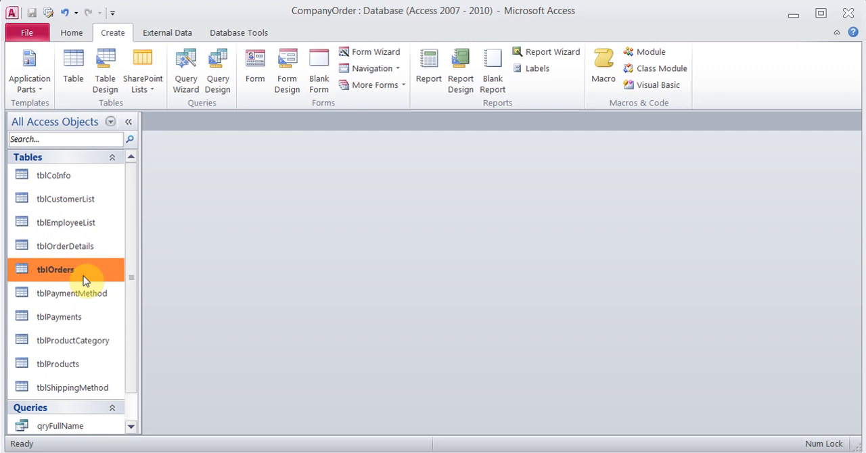
- Start a simple select query with the Query Wizard, including all the fields of tblOrders
left_click(188, 72)
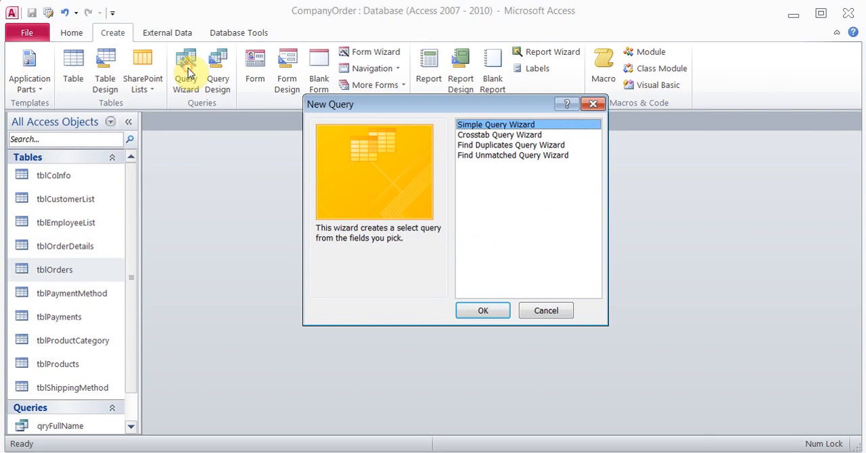
left_click(495, 315)
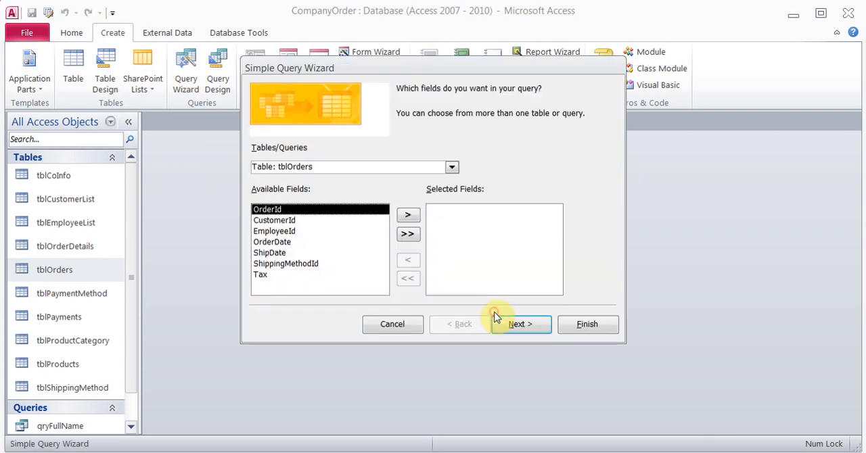
left_click(411, 235)
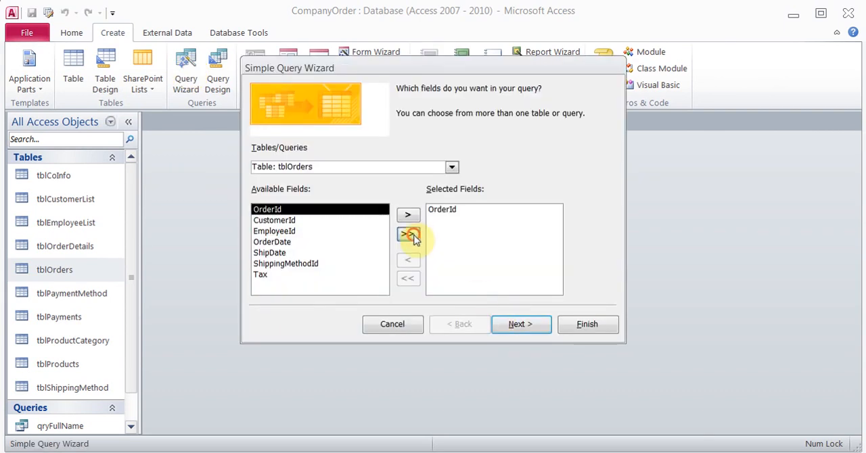
left_click(530, 328)
left_click(530, 328)
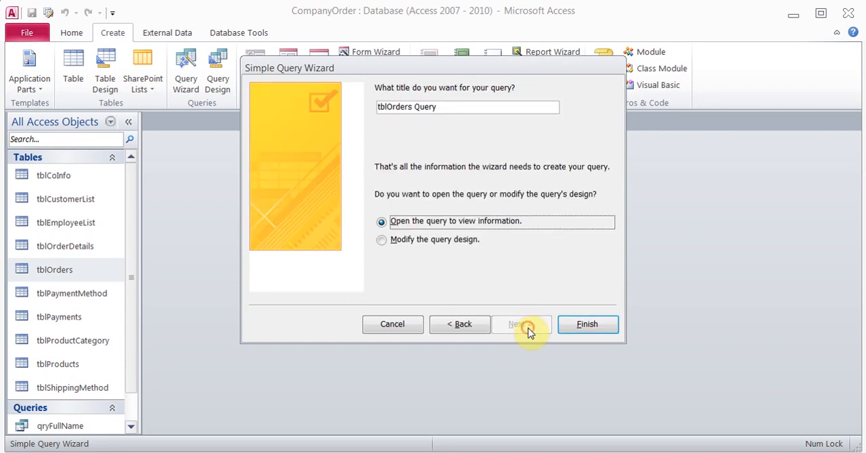
- Title the query qryOrderByMonthYear and finish the wizard with the option to modify the query design
left_click_drag(448, 108, 320, 104)
type("qry")
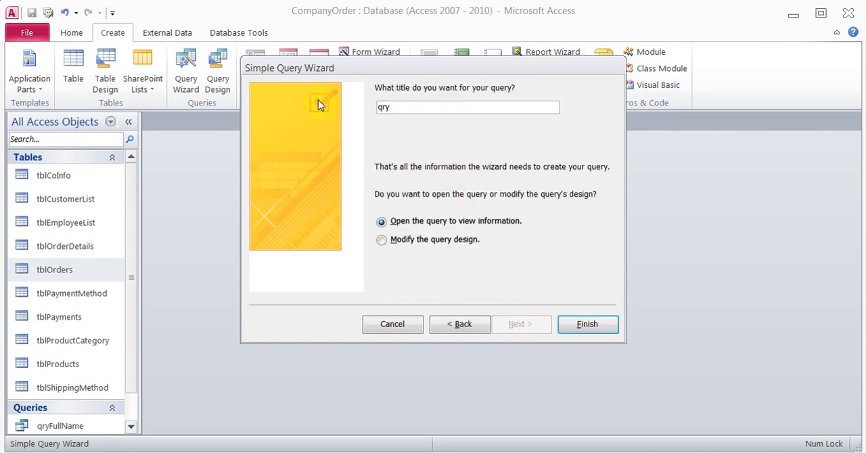
type("OrderByMonthYear")
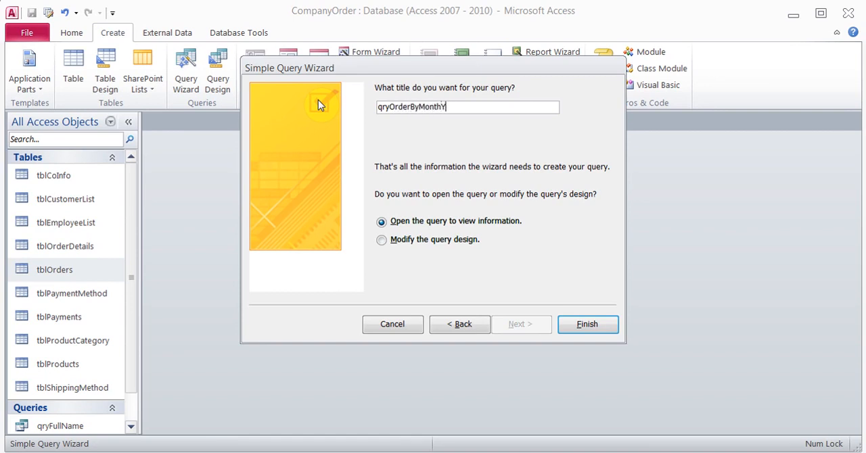
left_click(402, 240)
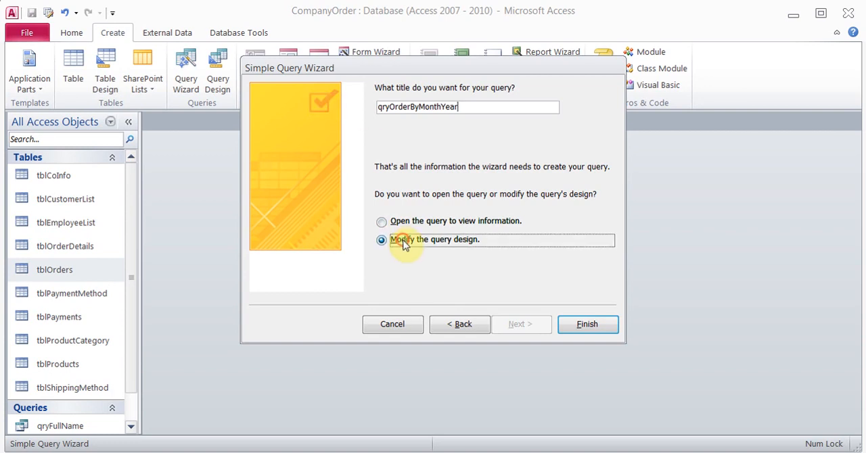
left_click(588, 323)
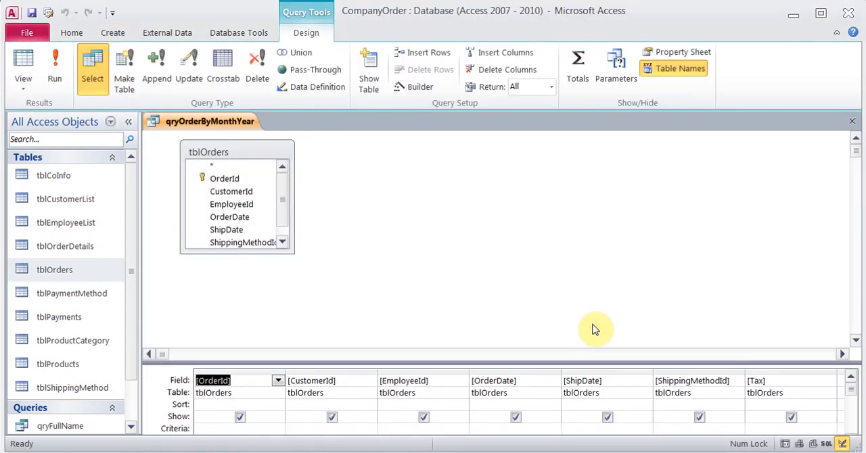
- Copy the month expression from the Notepad notes and build the calculated field Month: Month([OrderDate]) in the first empty query column
left_click_drag(738, 362, 715, 258)
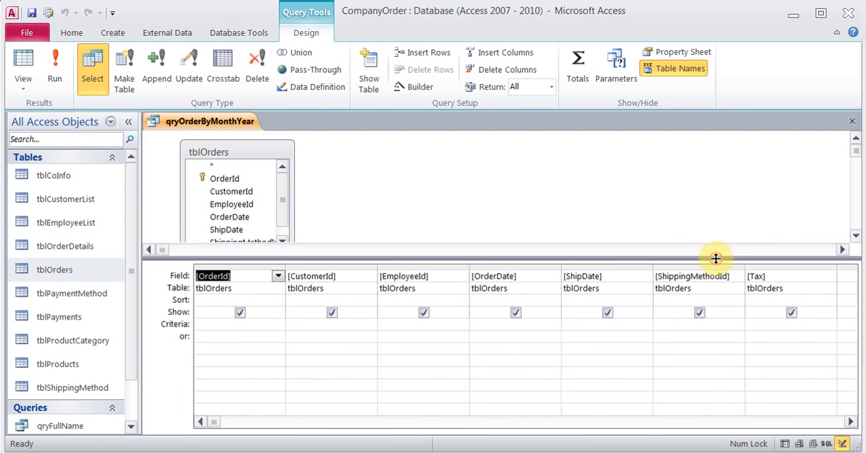
left_click(851, 422)
left_click(851, 422)
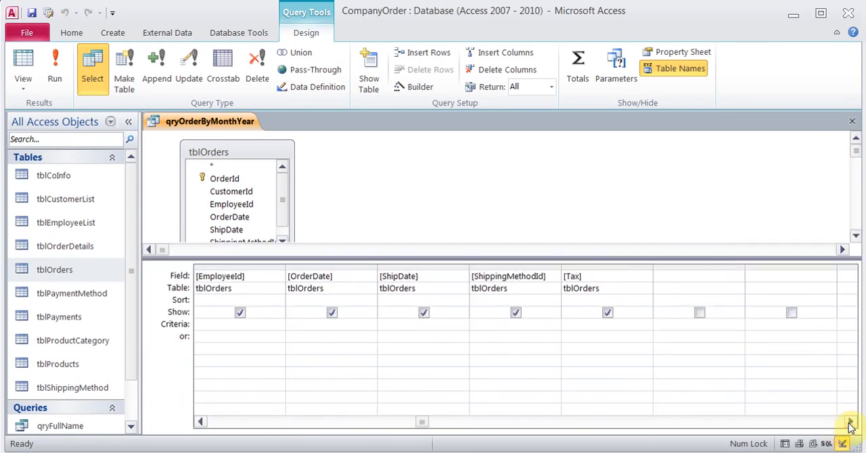
left_click(667, 277)
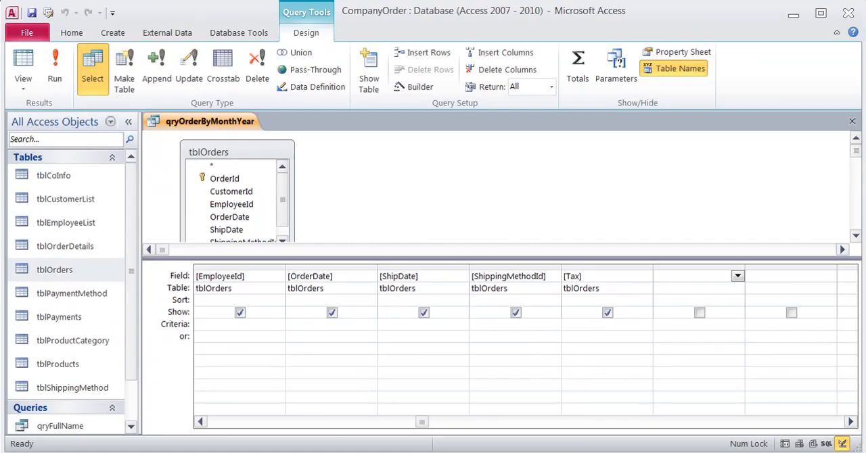
key("alt+Tab")
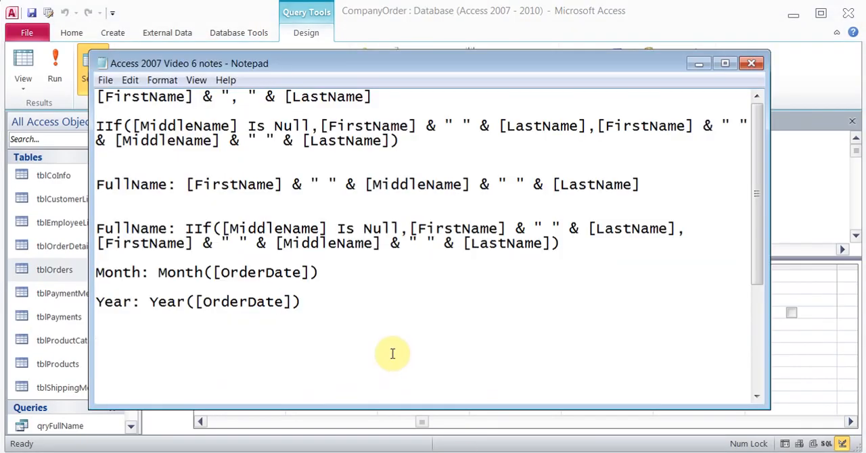
left_click_drag(319, 272, 98, 273)
key("ctrl+c")
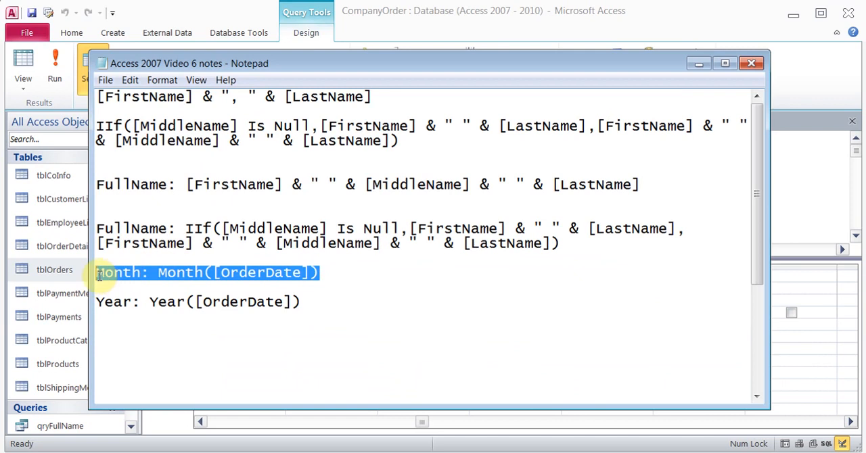
left_click(381, 431)
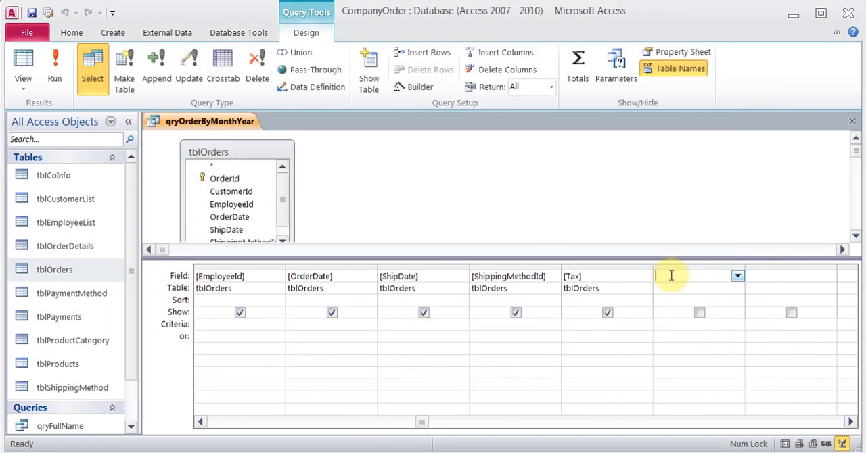
left_click(414, 88)
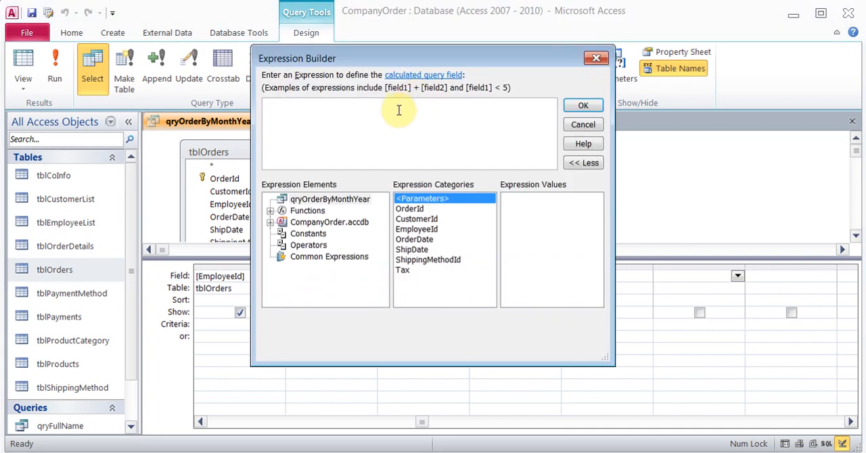
key("ctrl+v")
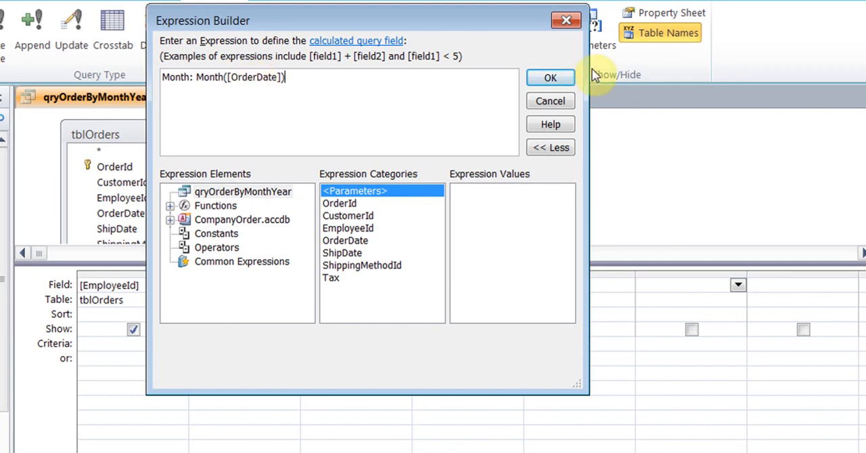
left_click(557, 77)
- Enter the parameter prompt [Type the Month in Number] as the criteria of the Month field
left_click(664, 344)
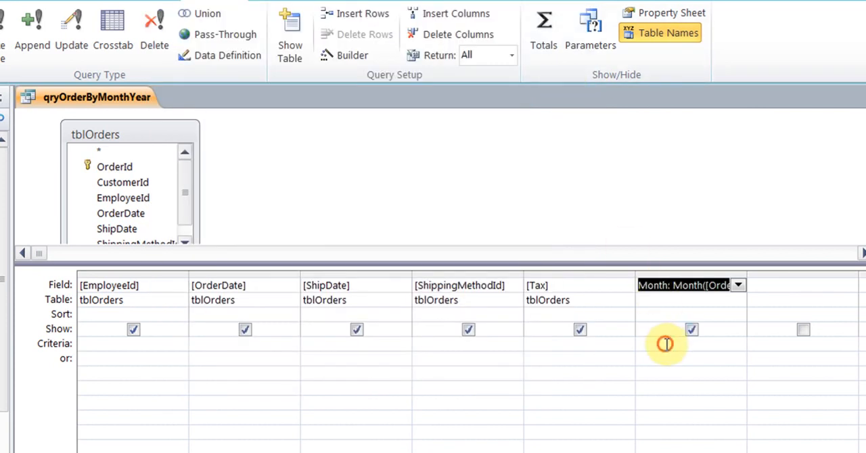
type("[Type the ")
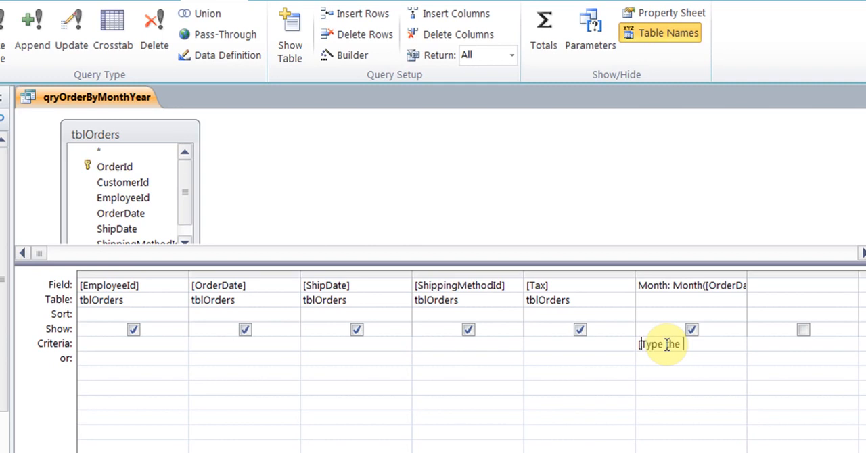
type("Month in Number")
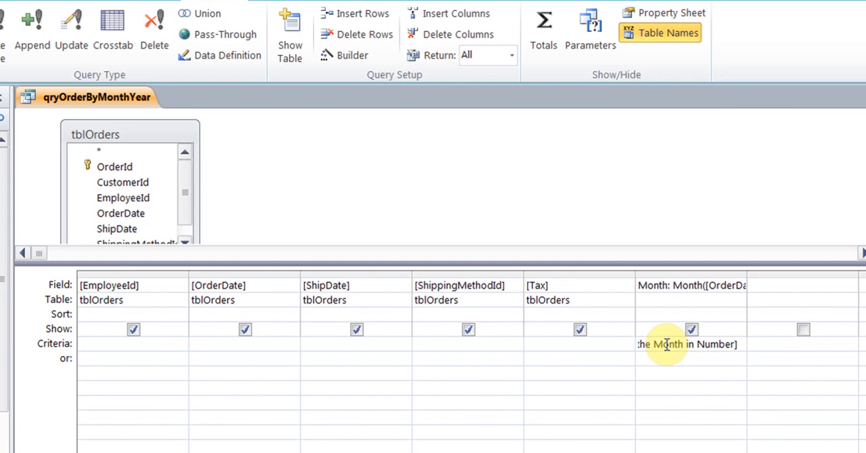
- Copy the year expression from the Notepad notes and build the calculated field Year: Year([OrderDate]) in the column after Month
left_click(798, 285)
left_click(513, 448)
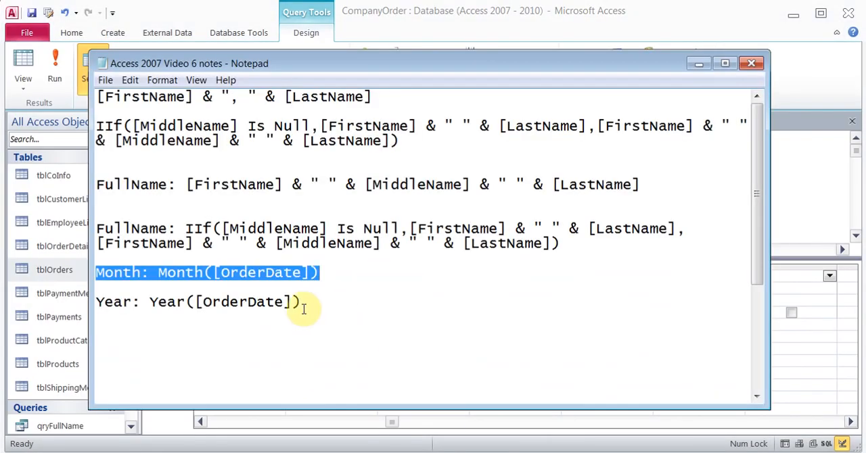
left_click_drag(308, 298, 100, 311)
key("ctrl+c")
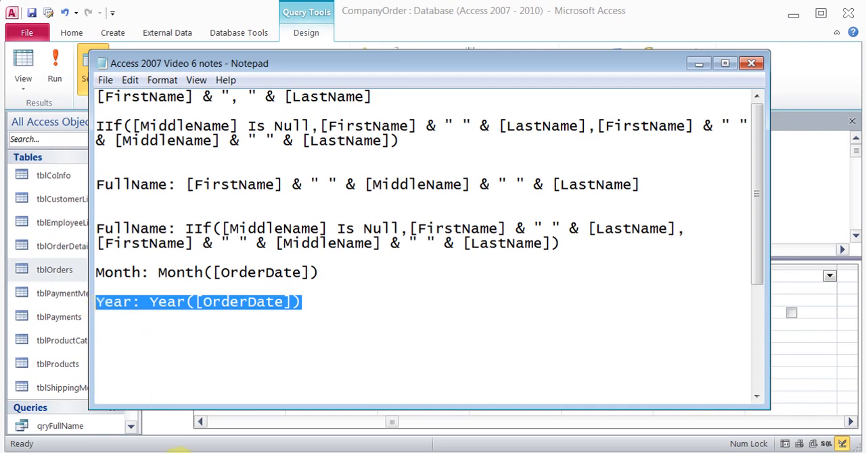
left_click(179, 451)
left_click(787, 280)
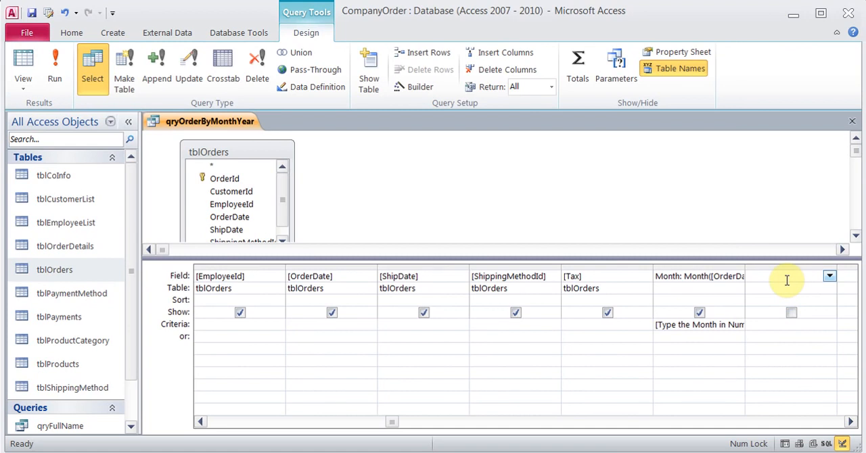
left_click(416, 87)
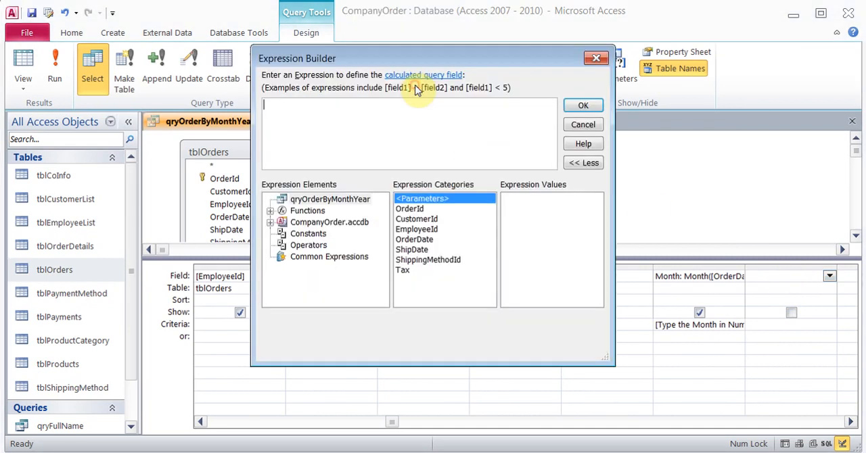
key("ctrl+v")
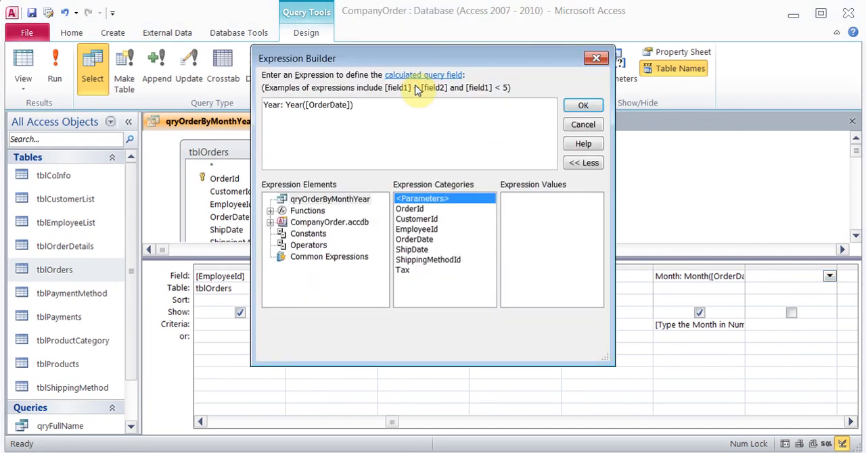
left_click(573, 107)
- Enter the parameter prompt [What year] as the criteria of the Year field
left_click(772, 327)
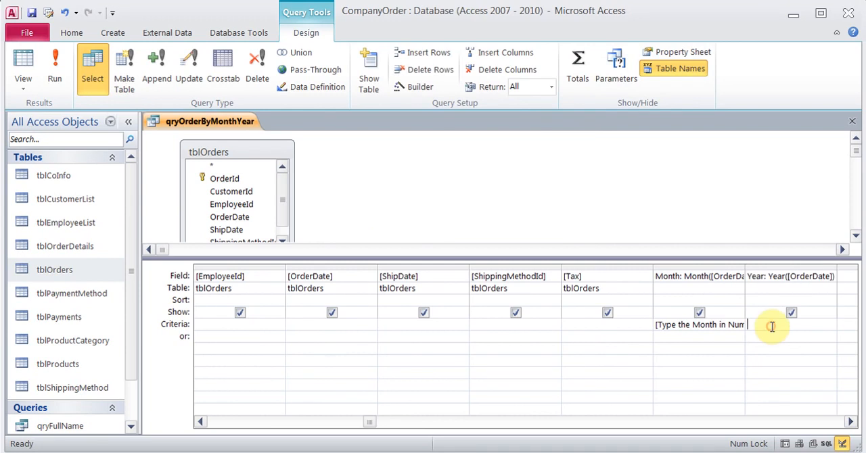
type("[What Year")
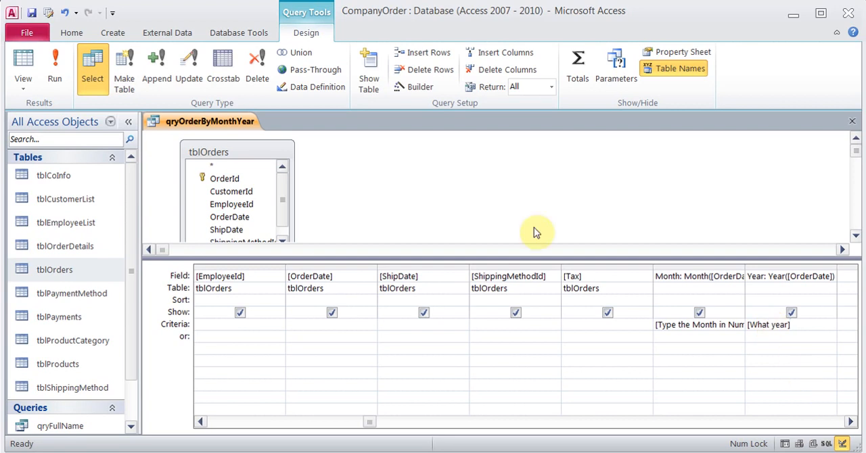
- Run qryOrderByMonthYear for month 12 and year 2013
left_click(63, 65)
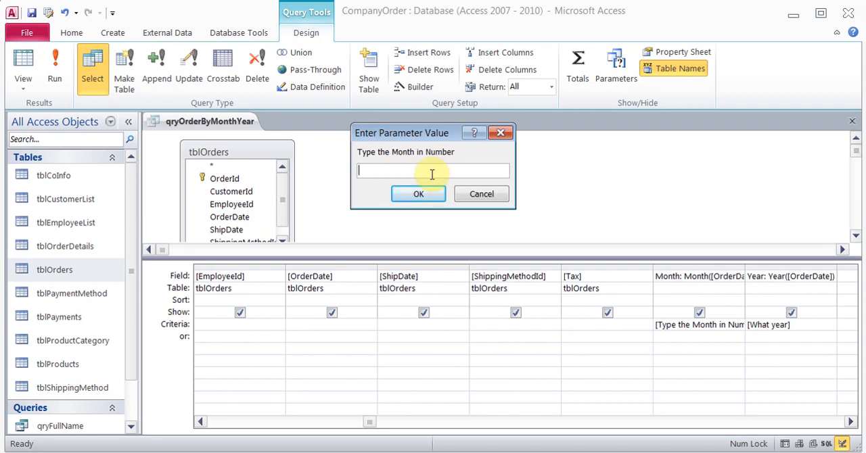
type("12")
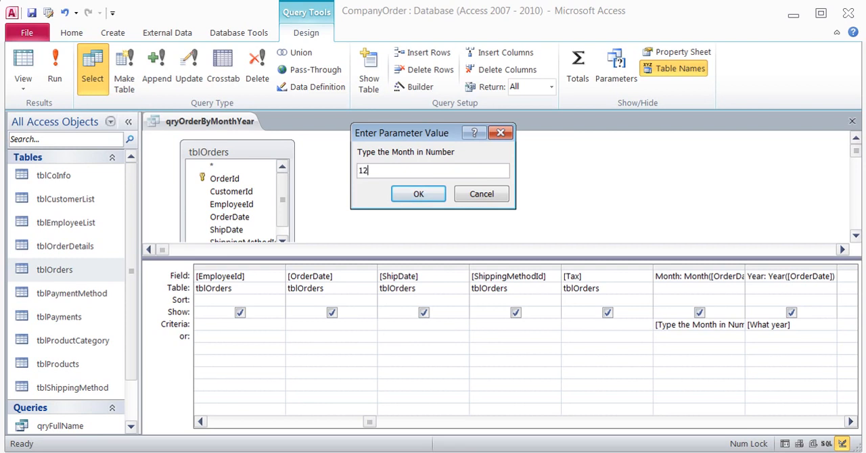
left_click(437, 194)
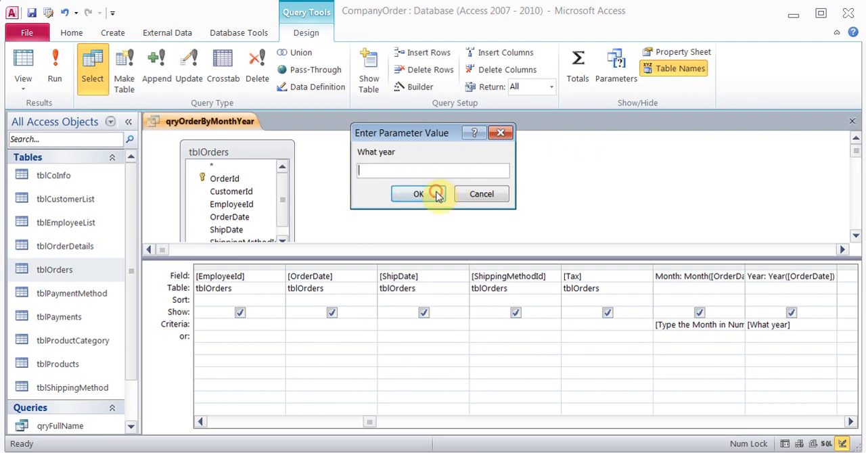
type("2013")
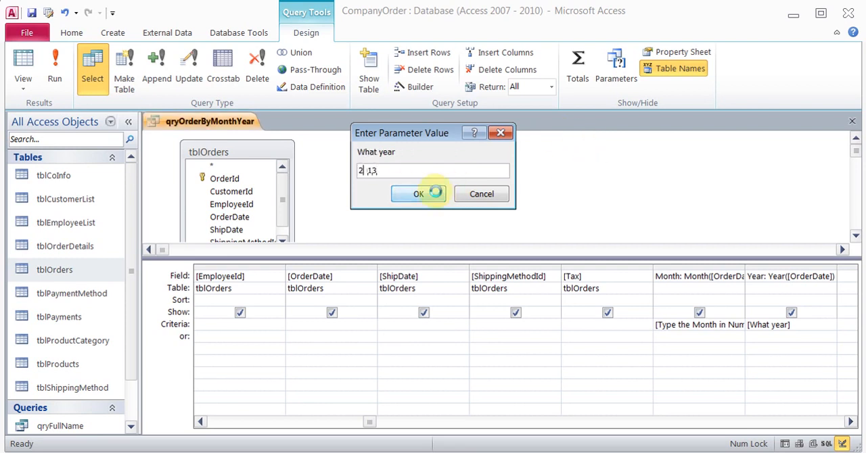
left_click(433, 194)
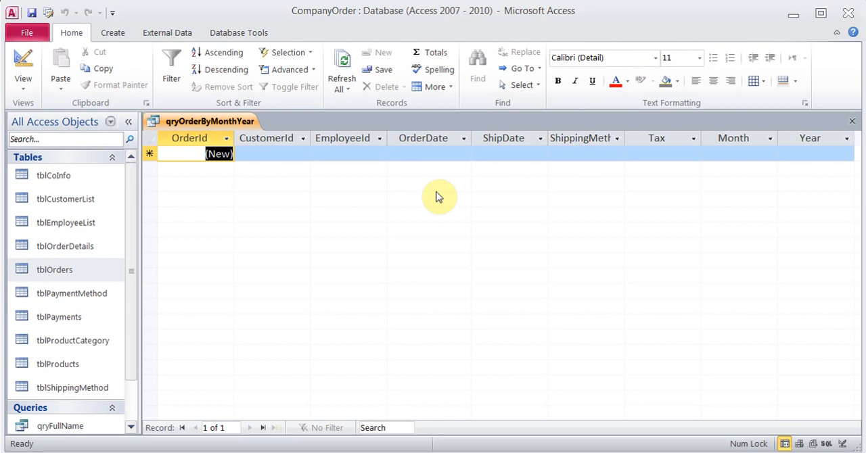
- Return to Design View and run qryOrderByMonthYear again for month 12 and year 2012
left_click(25, 62)
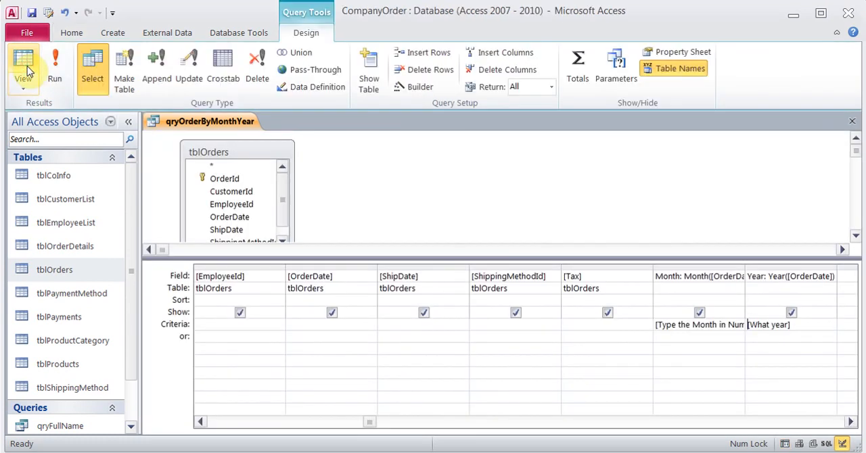
left_click(49, 65)
type("12")
key("Return")
type("2012")
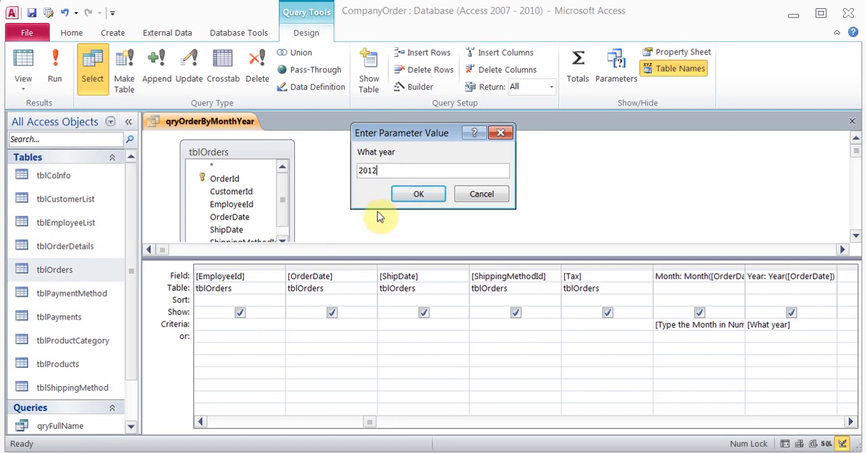
left_click(401, 193)
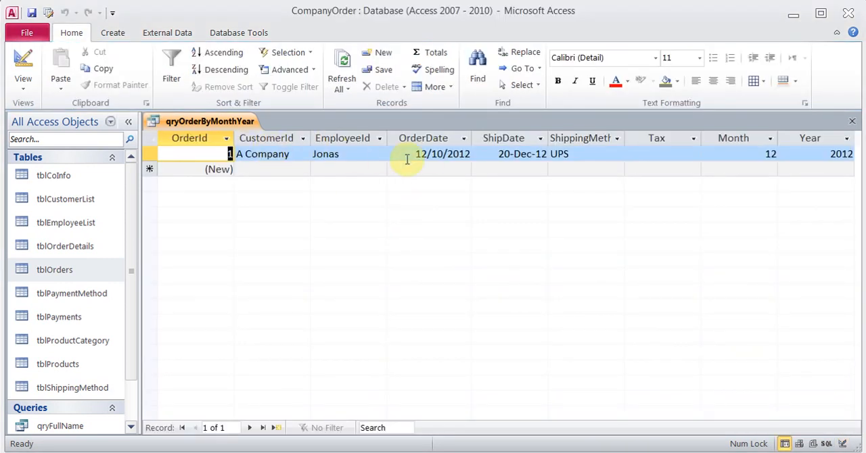
- Return to Design View and run qryOrderByMonthYear for month 03 and year 2013
left_click(23, 64)
left_click(55, 68)
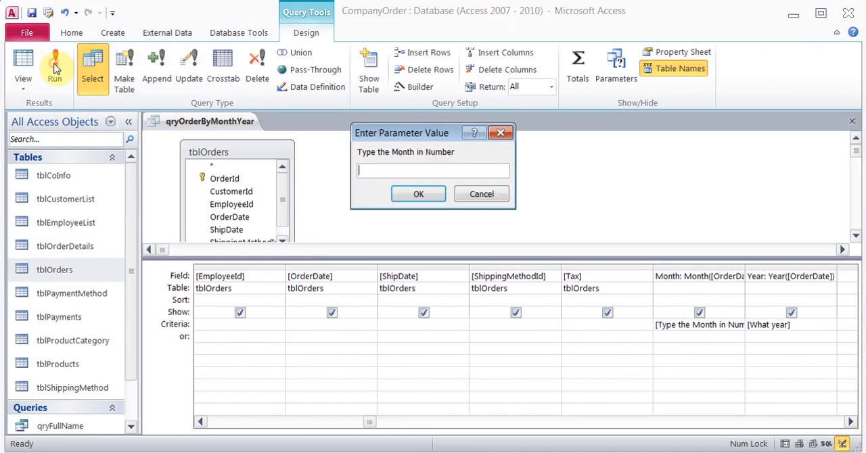
type("03")
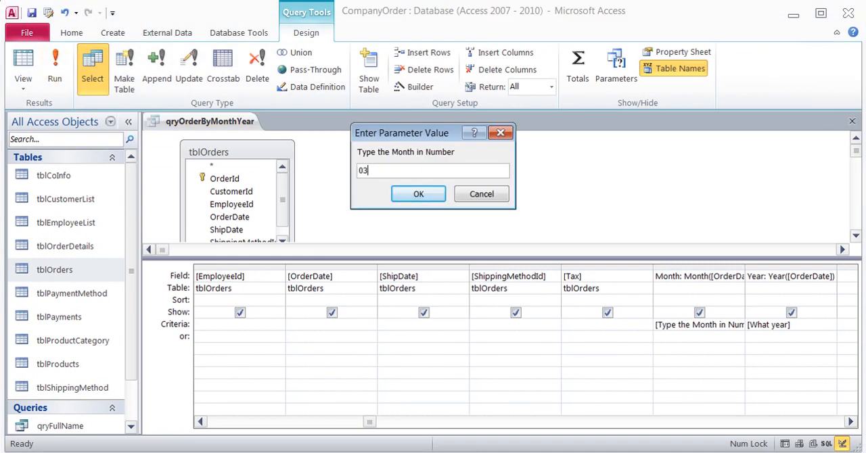
key("Return")
type("2013")
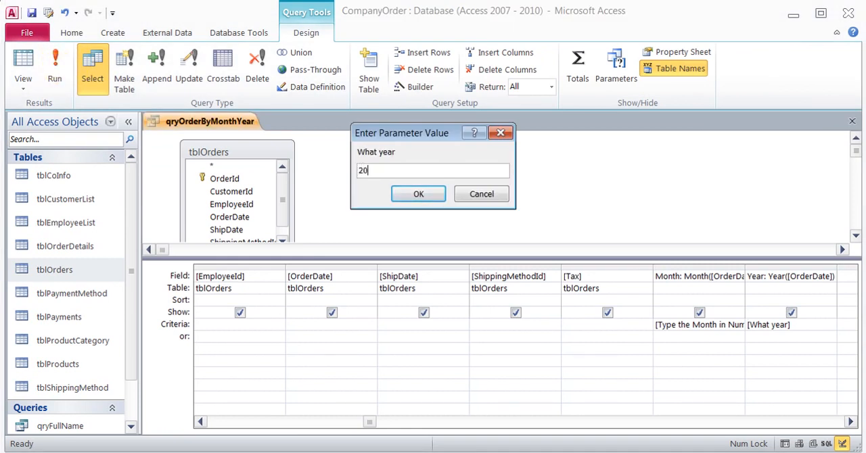
key("Return")
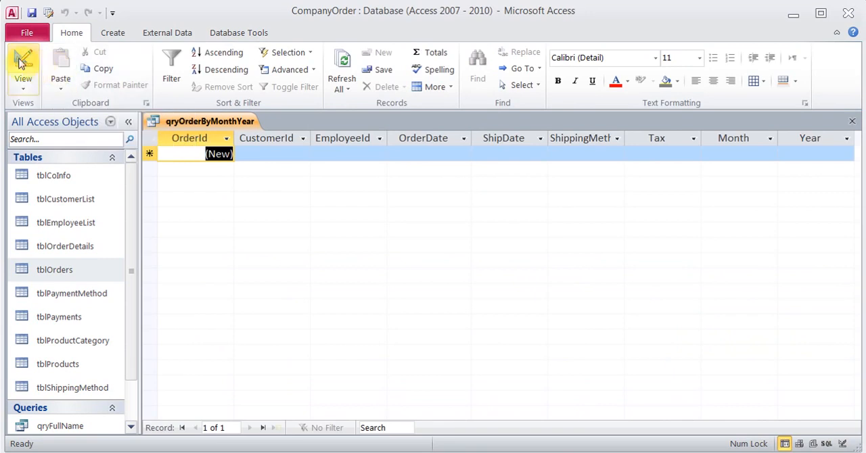
- Return to Design View and rerun qryOrderByMonthYear with the month entered as 3 and the year as 2013
left_click(24, 60)
left_click(54, 68)
type("3")
key("Return")
type("2013")
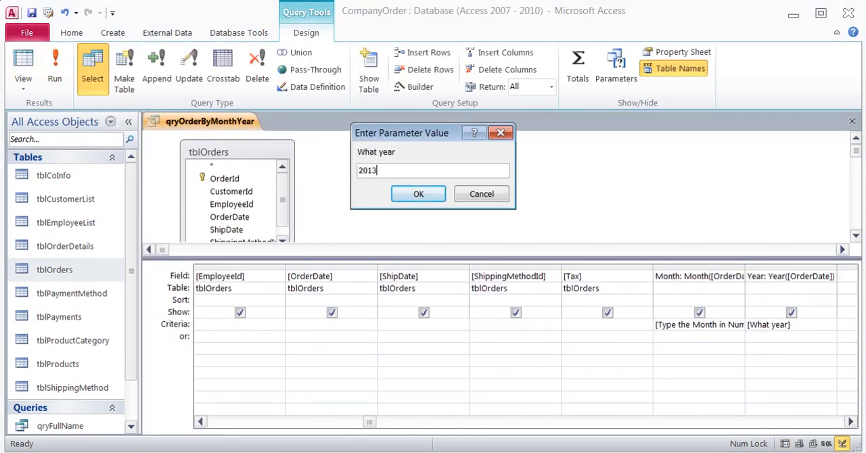
key("Return")
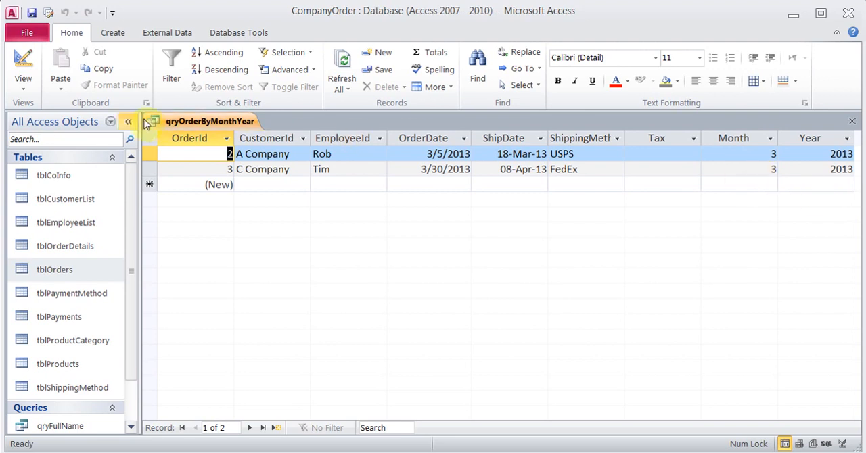
- Return to Design View and hide the calculated Month and Year fields from the query output
left_click(24, 64)
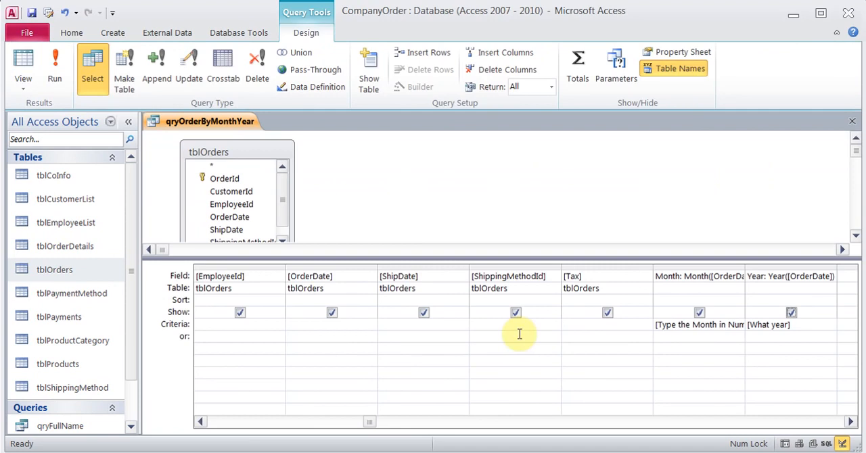
left_click(697, 313)
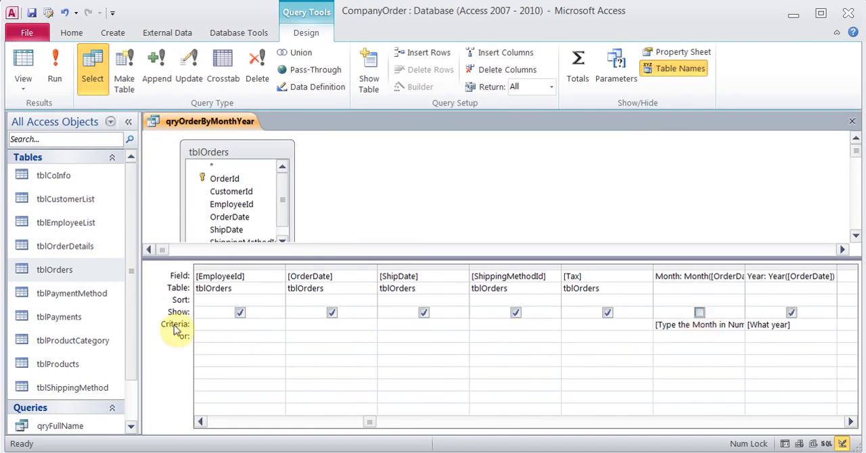
left_click(791, 312)
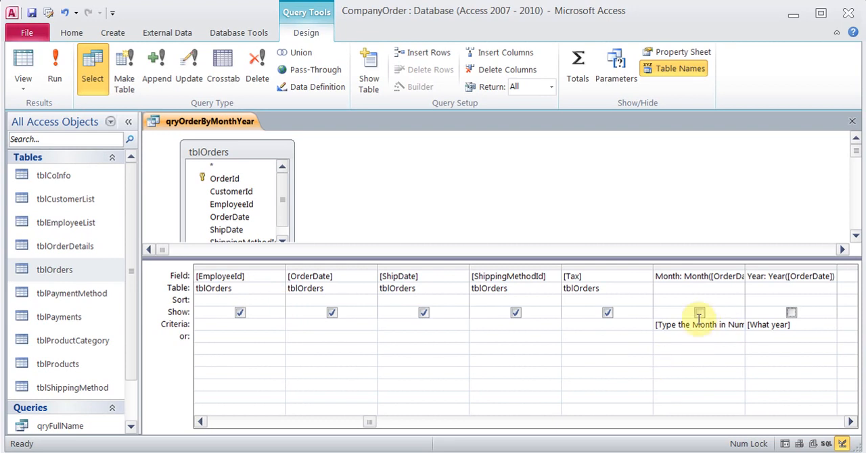
- Run qryOrderByMonthYear for month 3 and year 2013, and close it with its design changes saved
left_click(56, 65)
type("1")
key("Return")
type("2013")
key("Return")
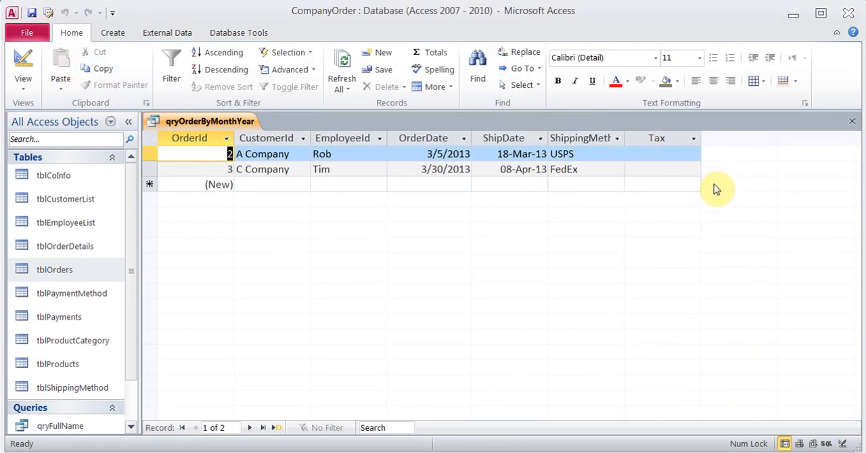
left_click(852, 121)
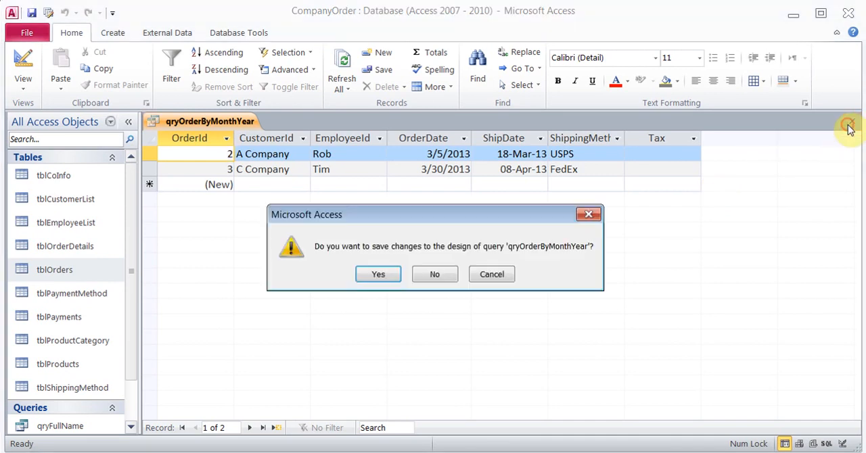
left_click(378, 275)
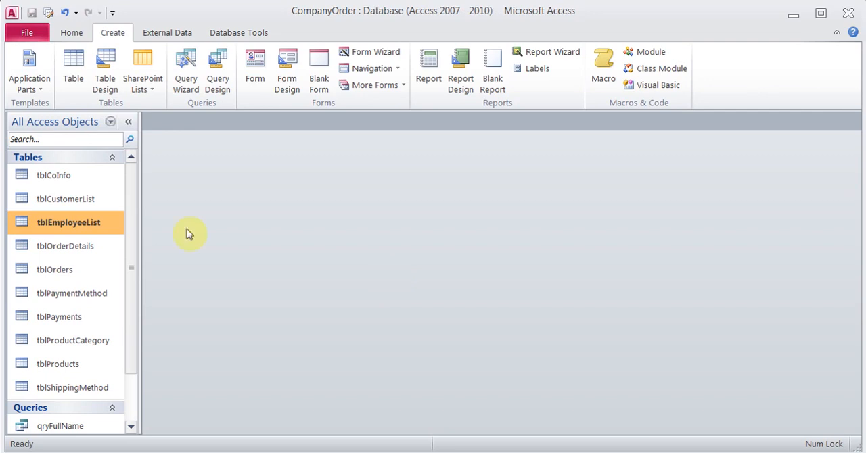
- Open tblEmployeeList, examine its DateHired column, and close the table
double_click(93, 230)
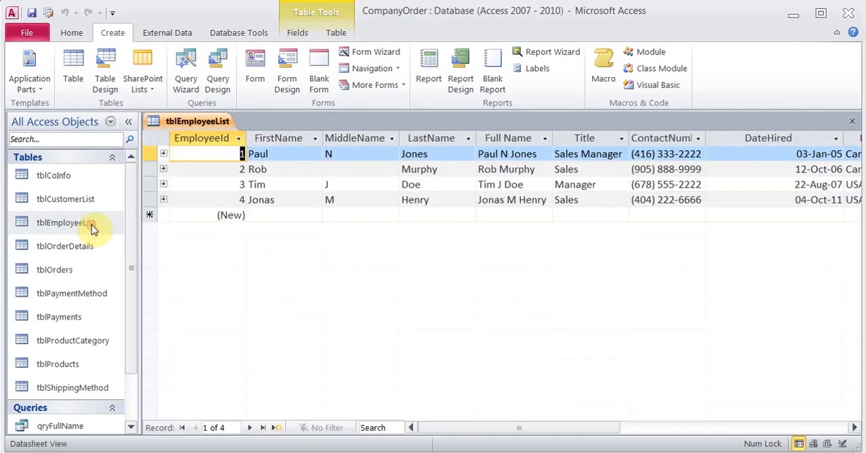
left_click(854, 430)
left_click(854, 430)
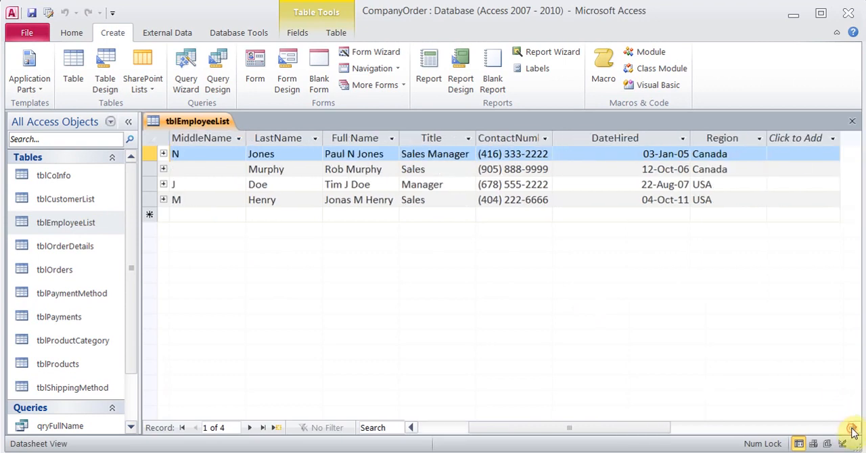
left_click(618, 150)
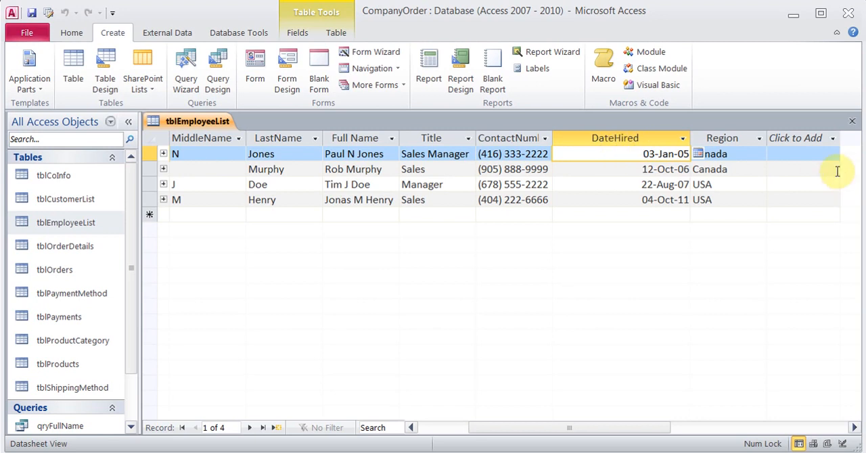
left_click(854, 122)
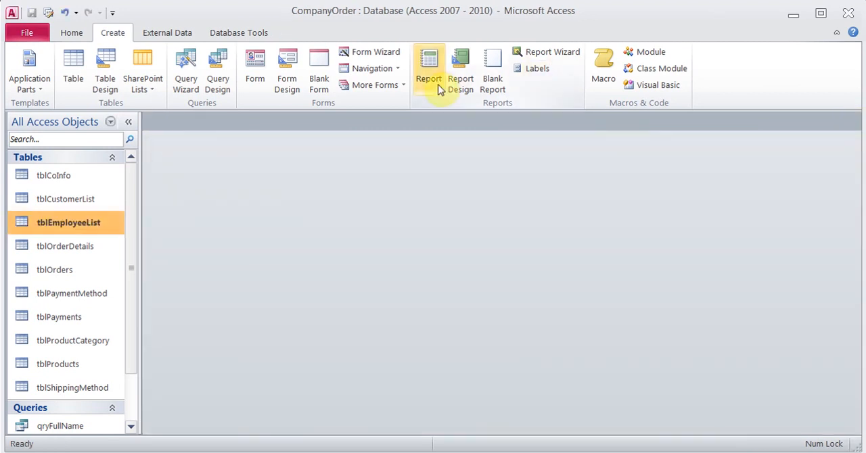
- Start a simple query with the Query Wizard and include all fields of tblEmployeeList
left_click(186, 75)
left_click(481, 311)
left_click(408, 234)
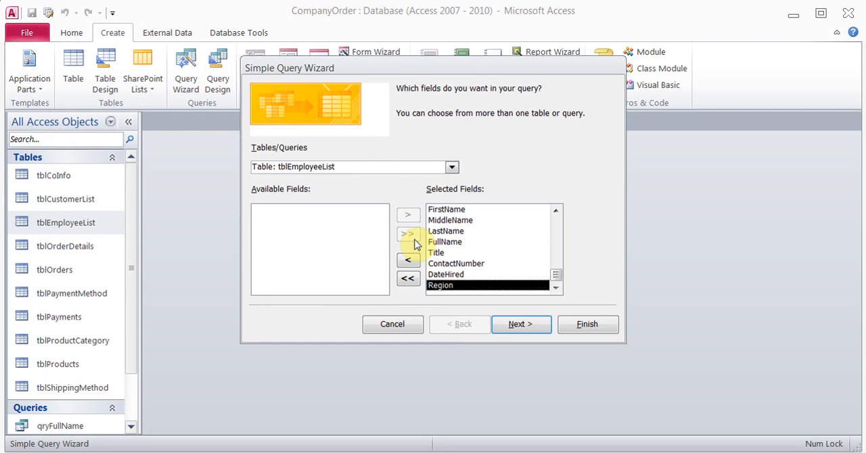
left_click(516, 324)
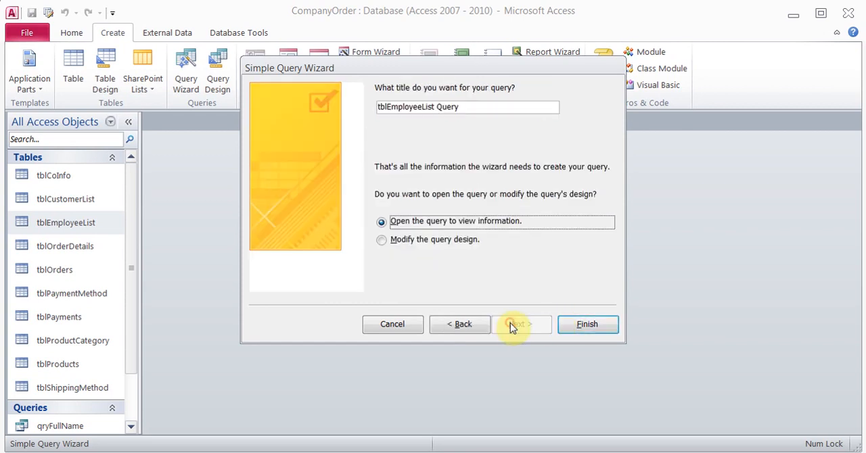
- Title the new query qryYearsOnJob and finish the wizard with the option to modify the query design
left_click(457, 249)
left_click_drag(471, 106, 324, 111)
type("qry")
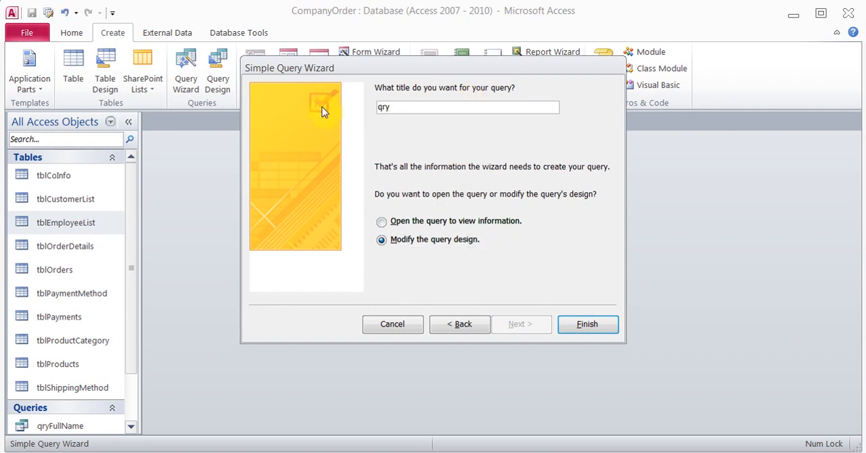
type("YearsOnJob")
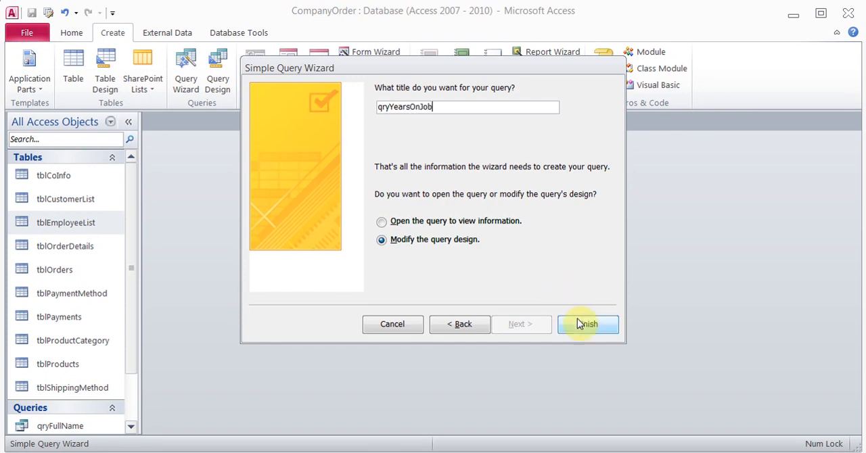
left_click(583, 324)
- Select the empty field cell in the column after Region in the design grid
left_click_drag(659, 364, 634, 273)
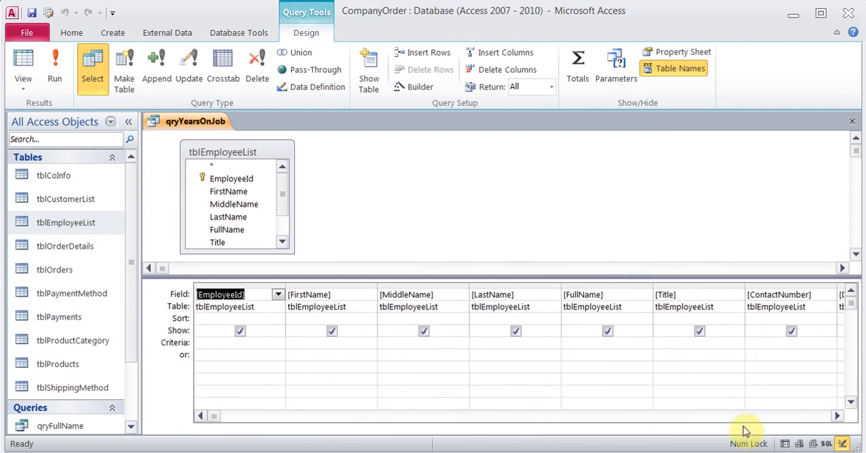
left_click_drag(837, 417, 837, 420)
left_click(837, 419)
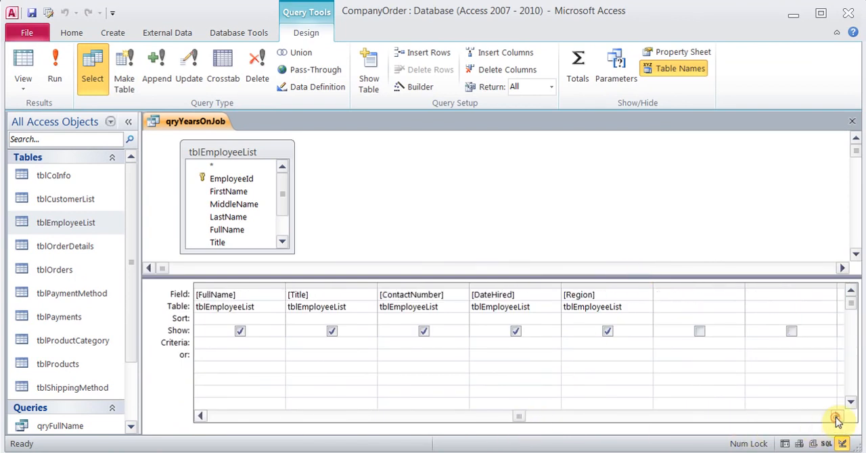
left_click(674, 296)
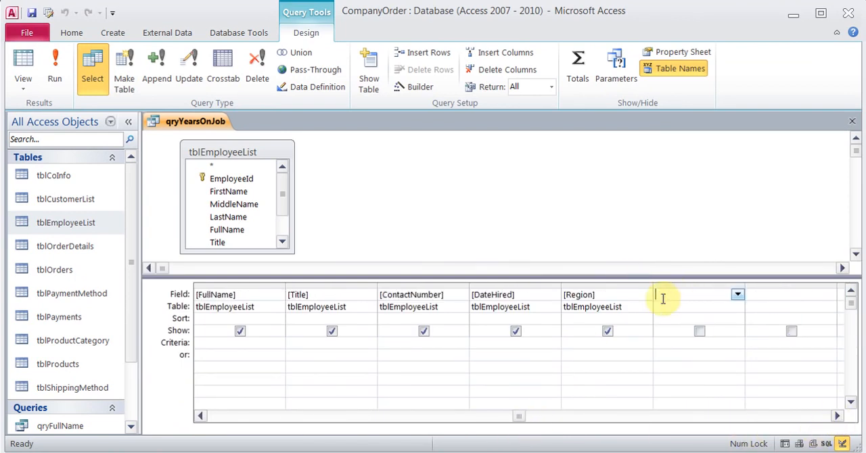
- Examine the two YearsOnJob expressions in the Notepad notes, the Now()-[DateHired] version and the Format version
key("alt+Tab")
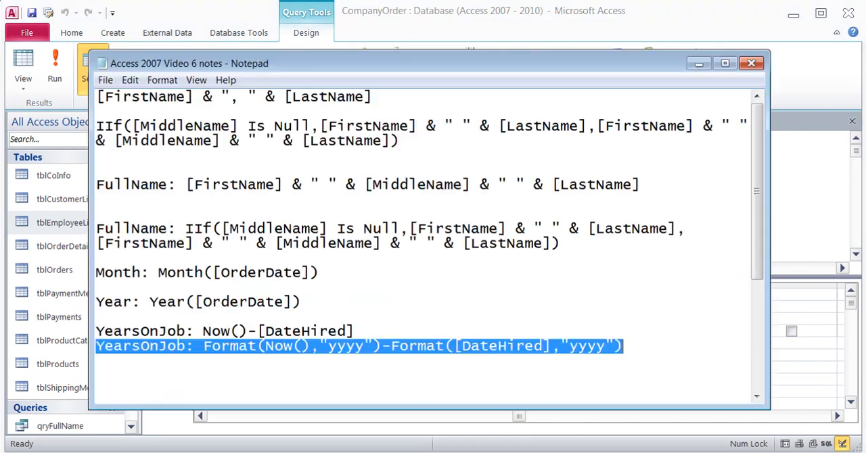
left_click_drag(356, 331, 96, 330)
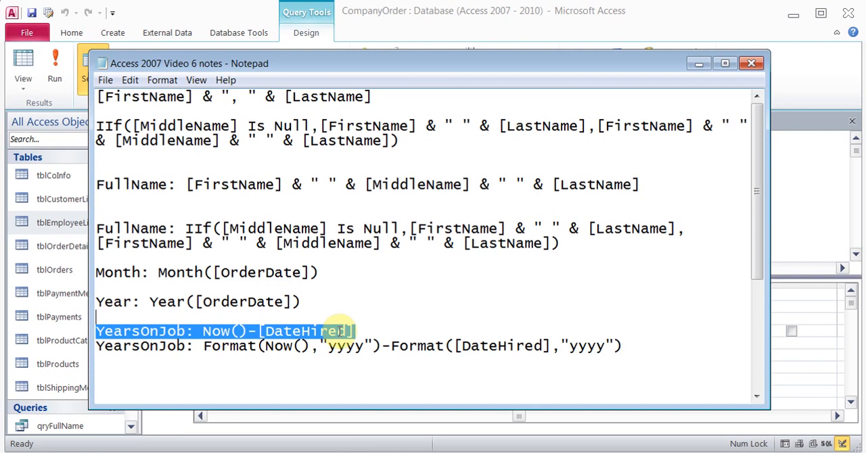
key("alt+Tab")
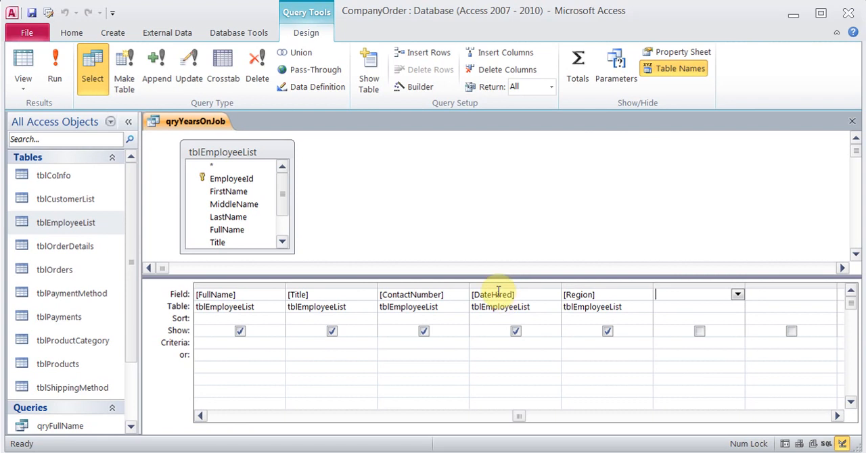
key("alt+Tab")
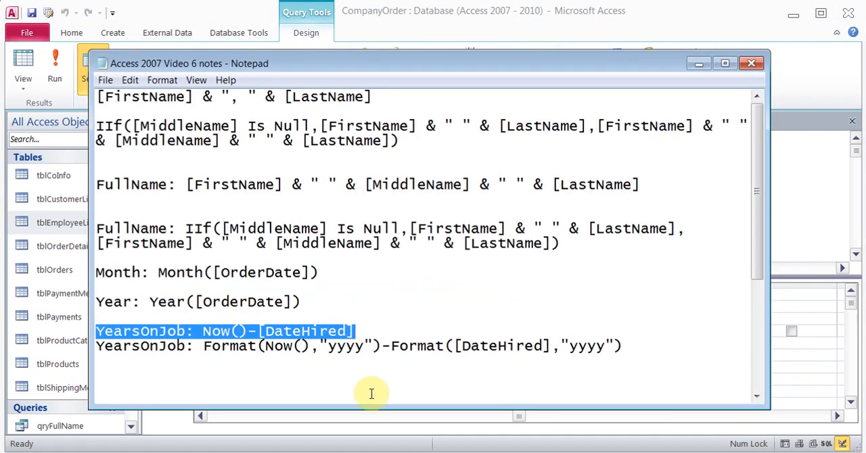
left_click(362, 327)
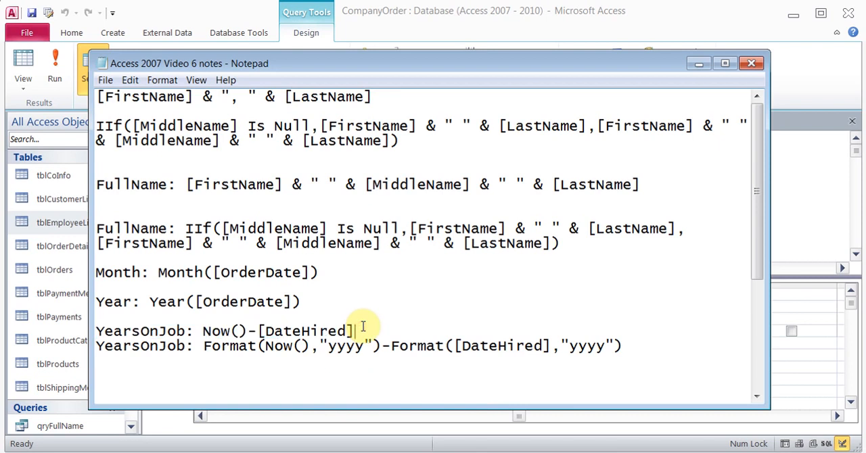
left_click_drag(203, 347, 257, 346)
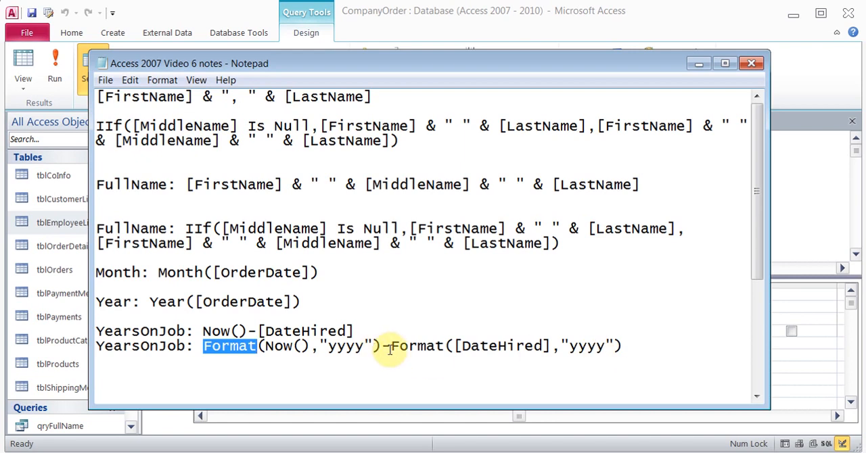
left_click(403, 333)
- Copy YearsOnJob: Format(Now(),"yyyy")-Format([DateHired],"yyyy") from the Notepad notes into a calculated field after Region, and run the query
left_click_drag(403, 333, 633, 357)
key("ctrl+c")
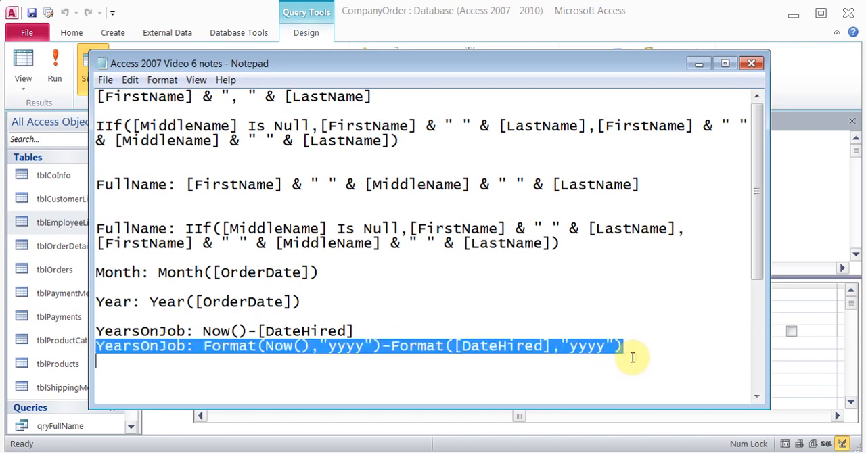
left_click(355, 452)
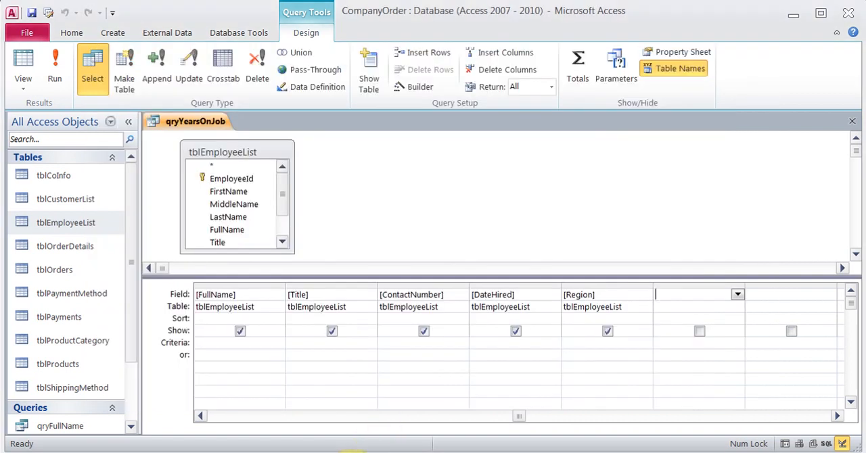
left_click(415, 86)
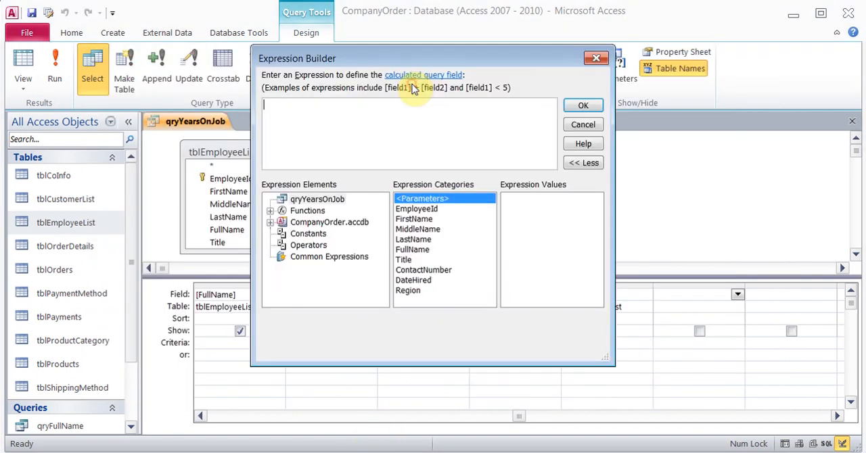
key("ctrl+v")
key("BackSpace")
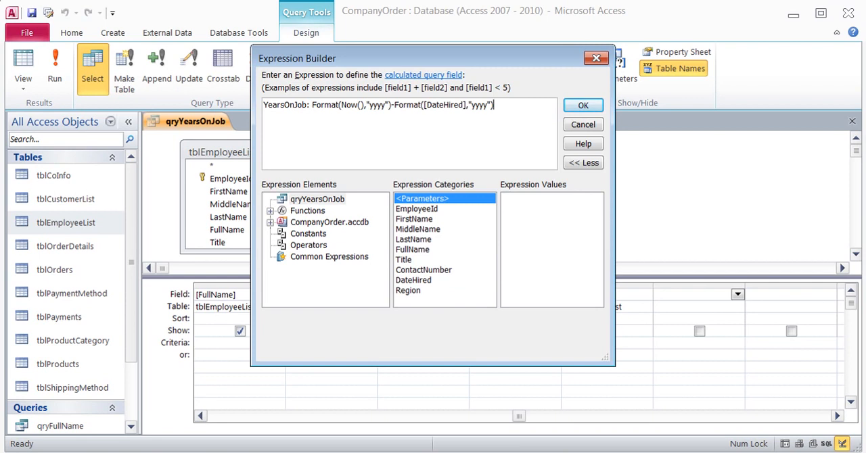
left_click(576, 104)
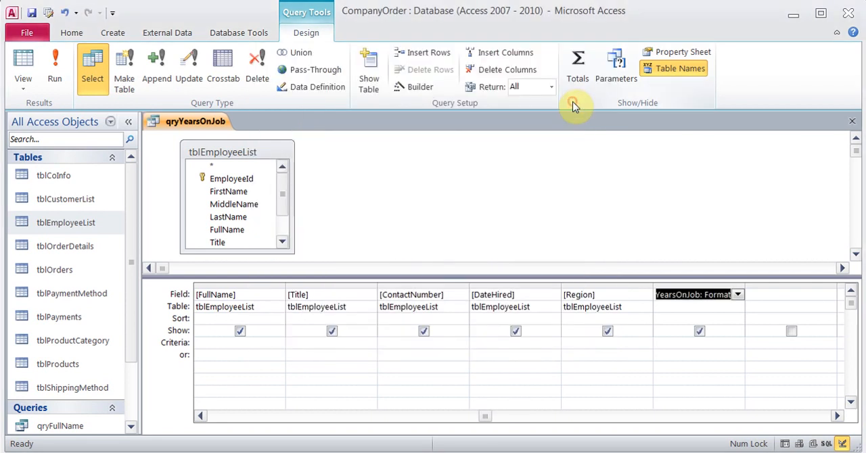
left_click(64, 72)
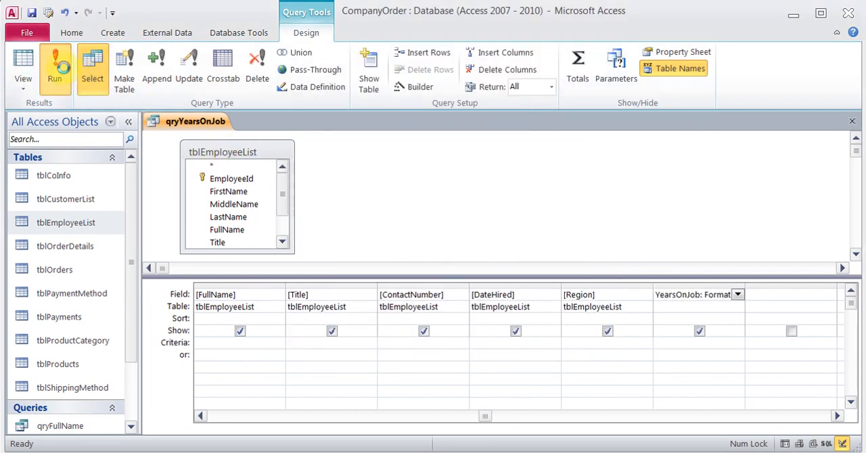
- View the YearsOnJob column in the query results, and close qryYearsOnJob with its changes saved
left_click_drag(485, 429, 596, 424)
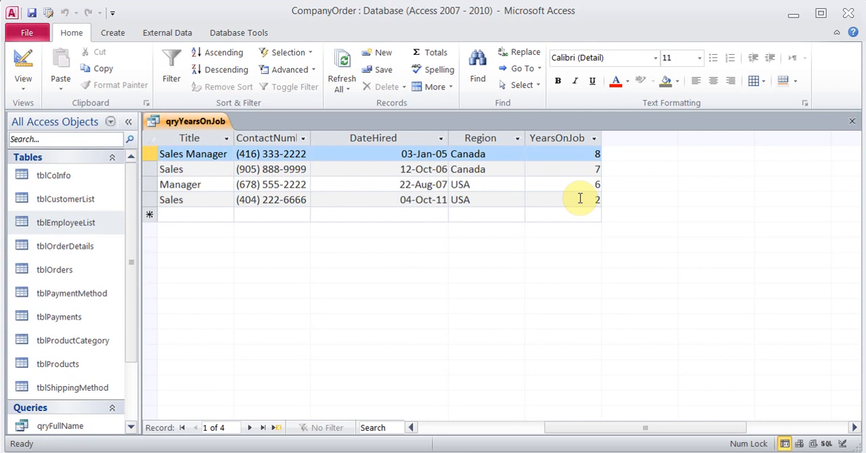
left_click(852, 121)
left_click(377, 276)
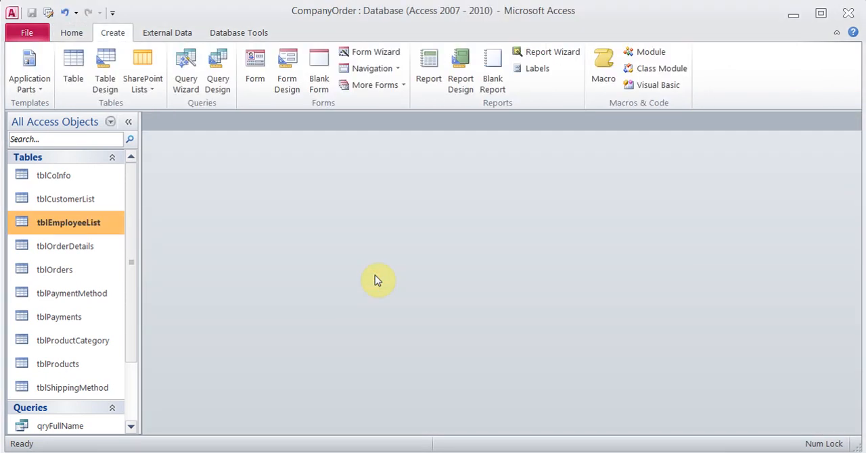
- Look up the Expressions topics in Access Help and close the help window
left_click(853, 34)
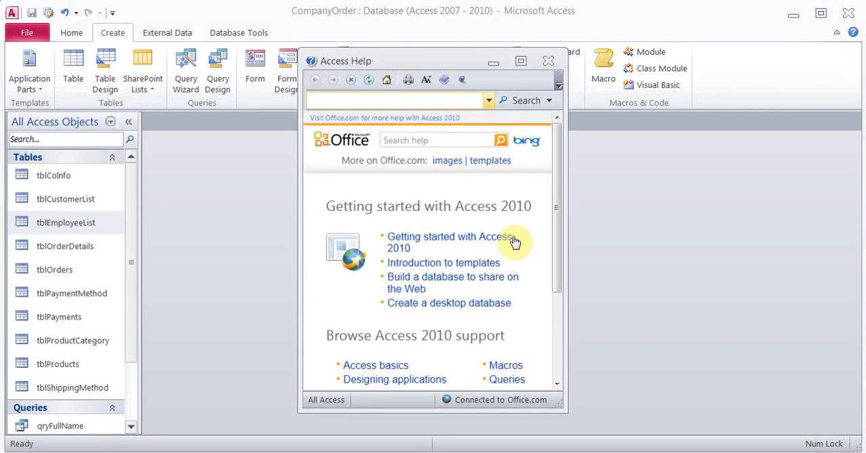
left_click(553, 247)
left_click_drag(554, 247, 553, 303)
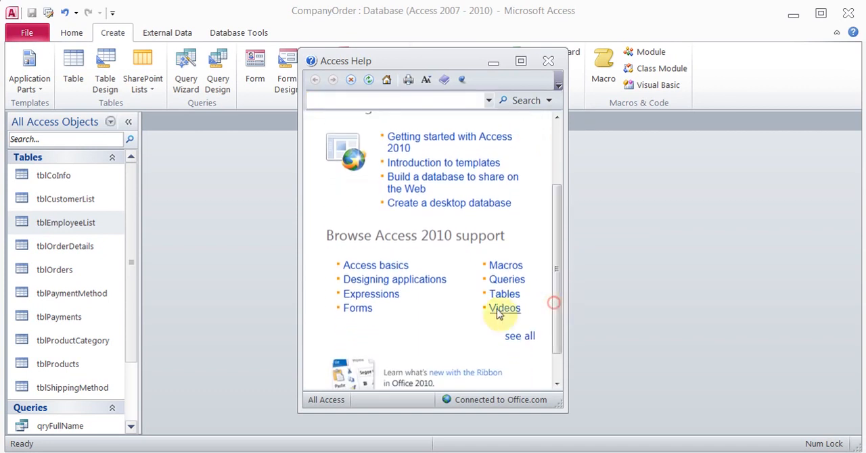
left_click(392, 300)
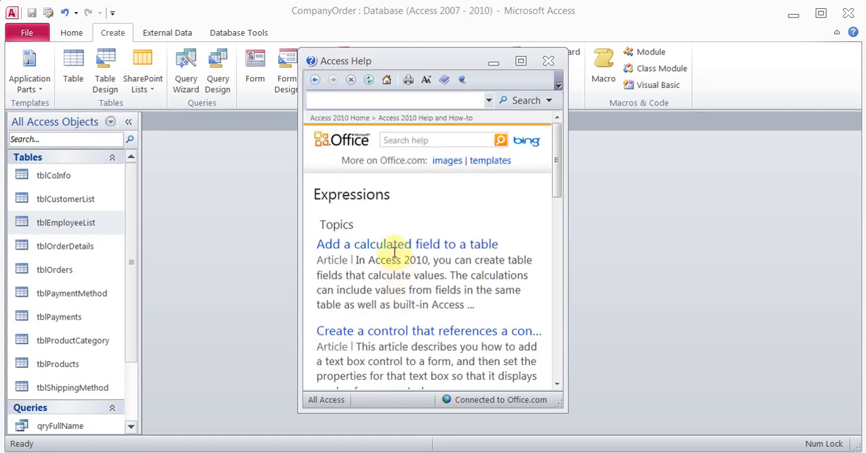
mouse_move(555, 153)
left_mouse_down()
mouse_move(558, 218)
mouse_move(559, 149)
left_mouse_up()
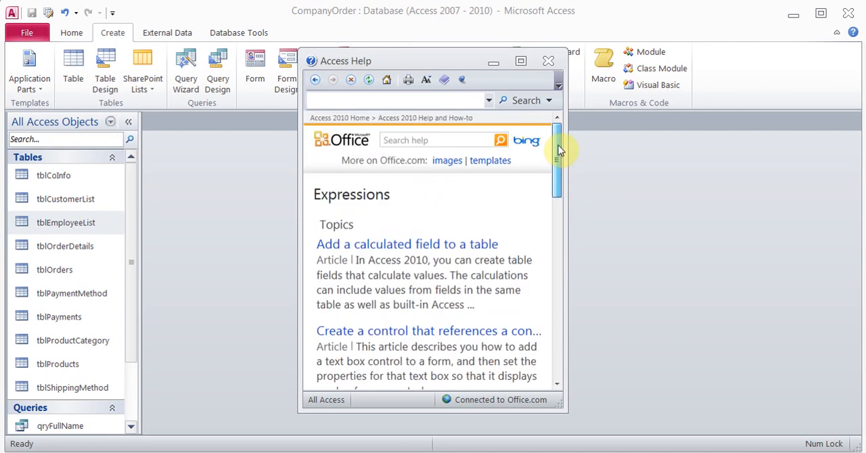
left_click(550, 63)
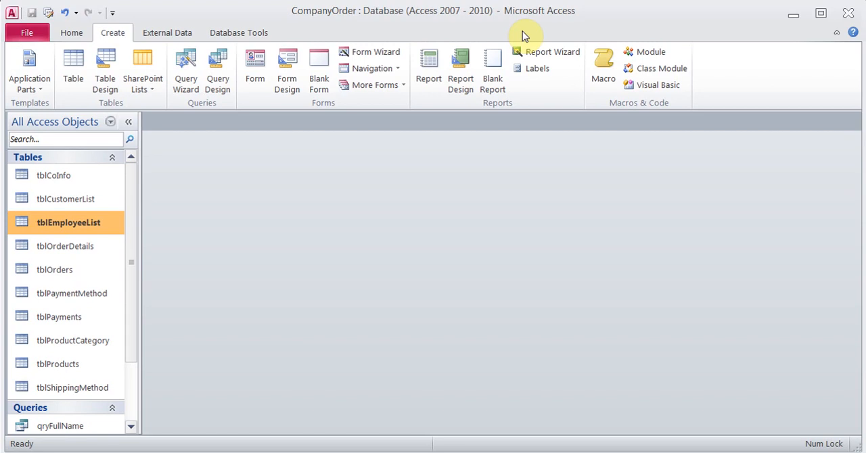
- Start a Form Wizard form based on tblOrderDetails, including all its fields and keeping the default layout
key("Down")
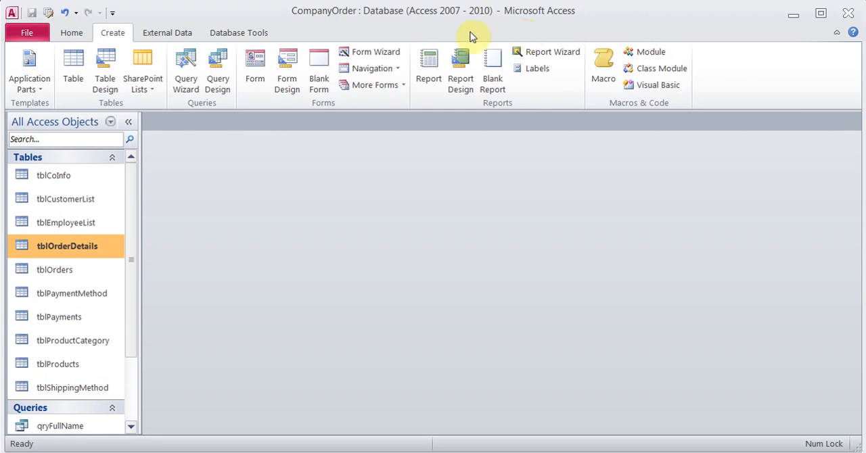
left_click(384, 57)
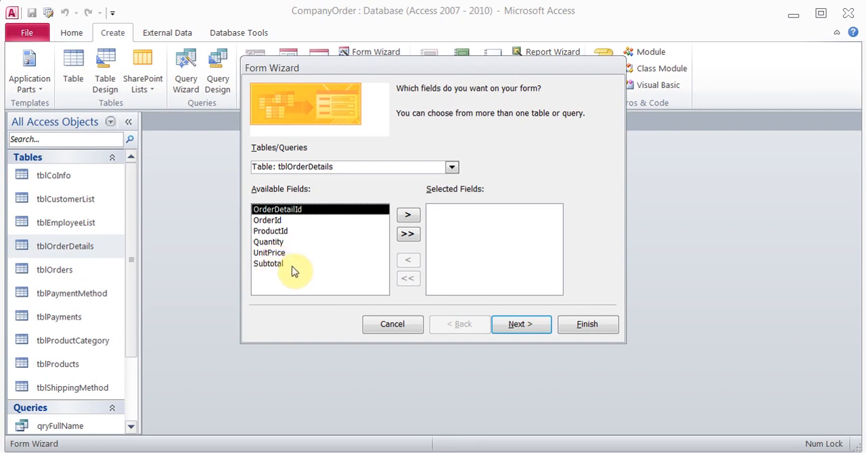
left_click(415, 237)
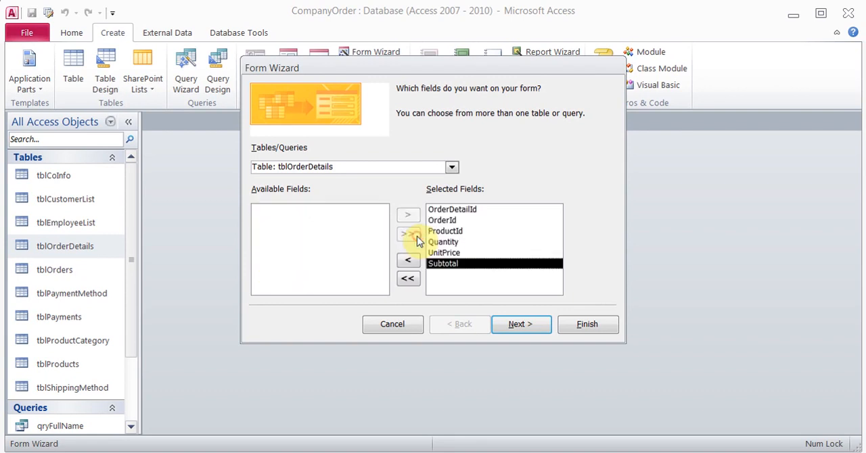
left_click(520, 325)
left_click(520, 326)
- Title the form frmOrderDetails and finish the wizard with the option to open the form for viewing or entering information
left_click(443, 107)
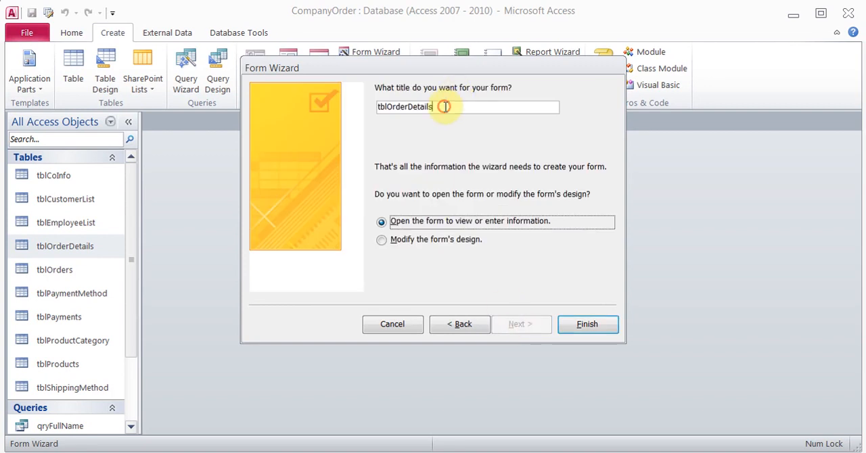
key("BackSpace")
key("BackSpace")
key("BackSpace")
key("BackSpace")
key("BackSpace")
key("BackSpace")
key("BackSpace")
key("BackSpace")
key("BackSpace")
key("BackSpace")
key("BackSpace")
key("BackSpace")
key("BackSpace")
key("BackSpace")
key("BackSpace")
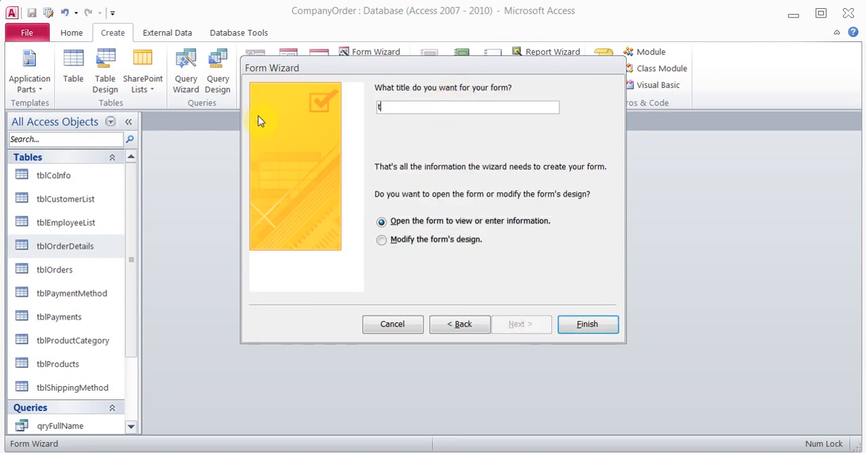
type("frmod")
key("BackSpace")
key("BackSpace")
type("OrderDetails")
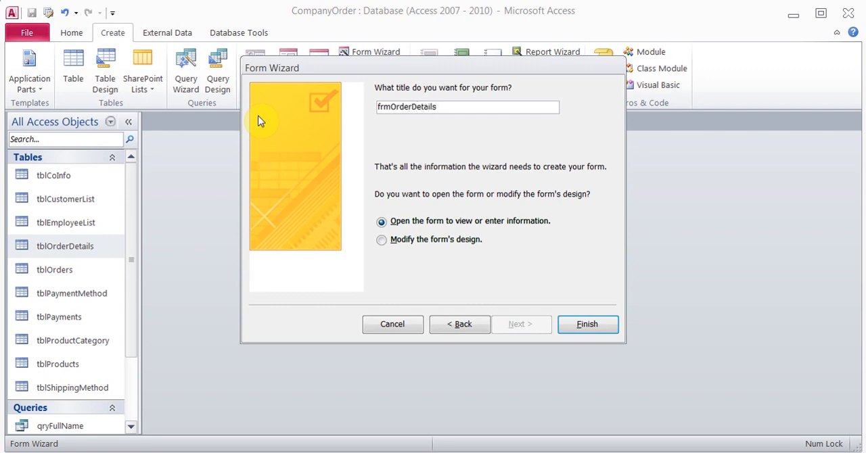
left_click(586, 325)
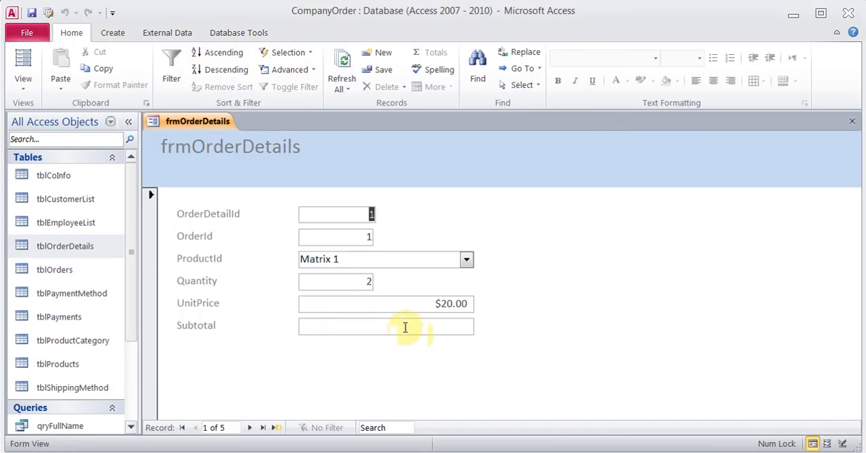
- Switch frmOrderDetails to Design View and open the properties of the Subtotal text box
left_click(23, 87)
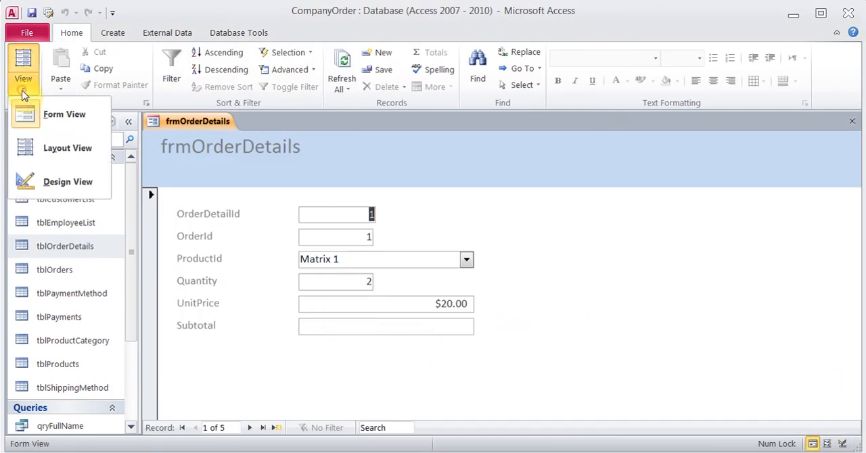
left_click(67, 182)
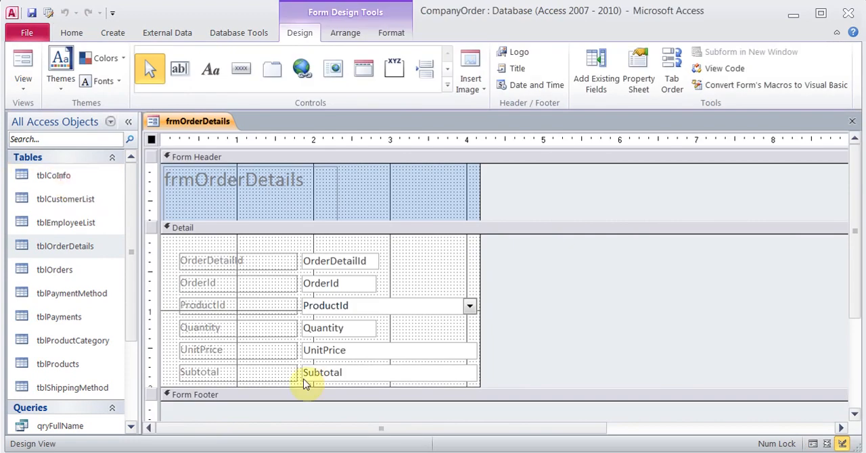
left_click(347, 373)
left_click(336, 373)
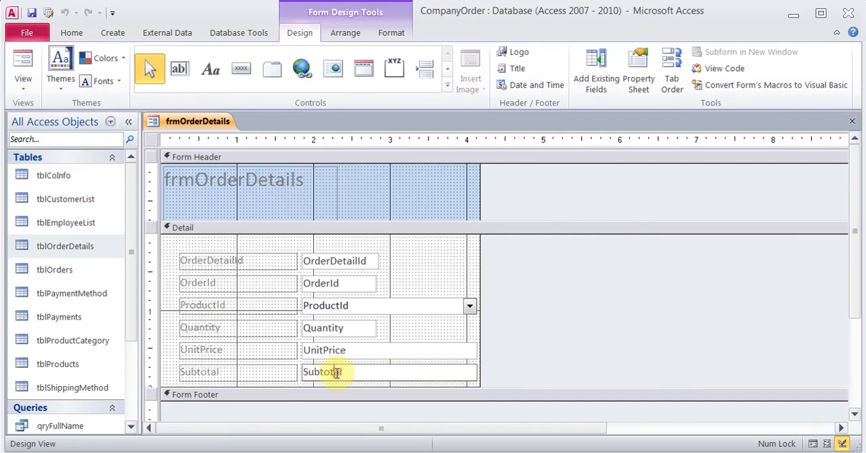
left_click(362, 375)
left_click_drag(342, 373, 300, 372)
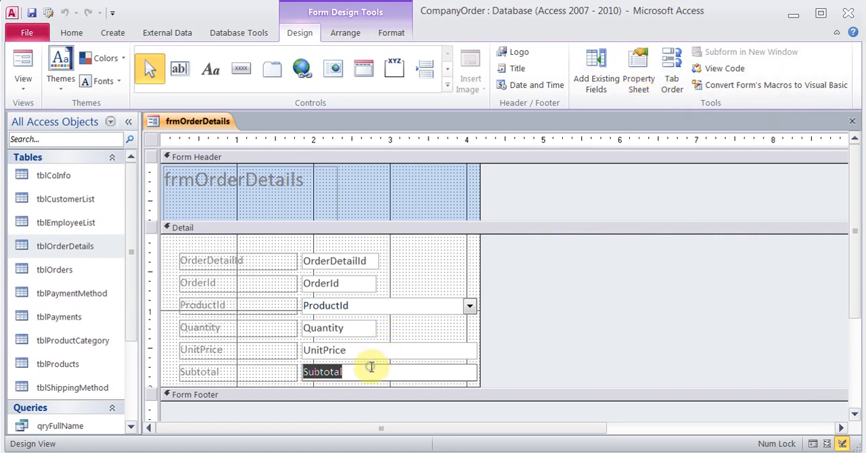
left_click(301, 368)
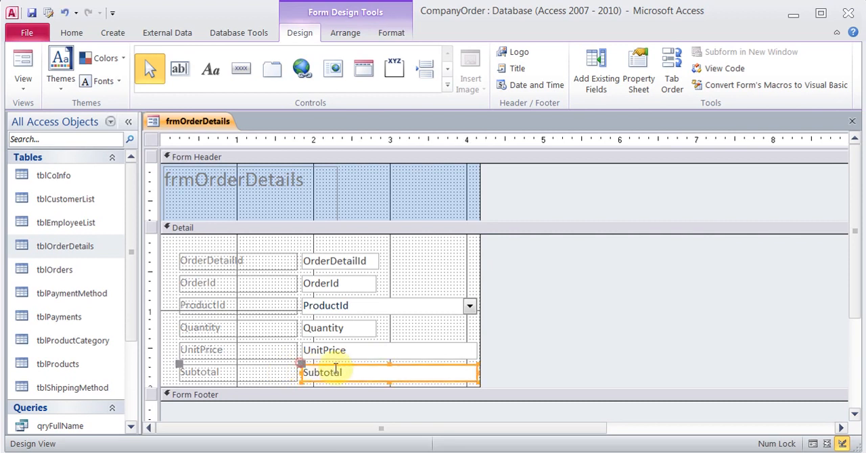
right_click(334, 374)
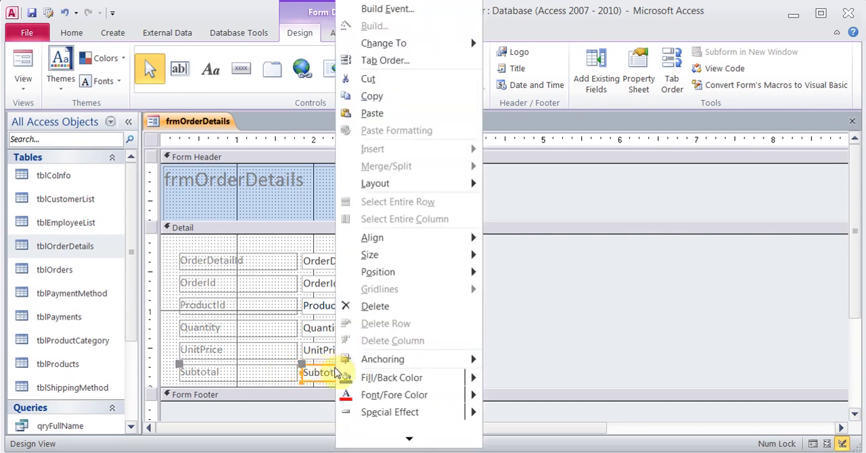
left_click(412, 441)
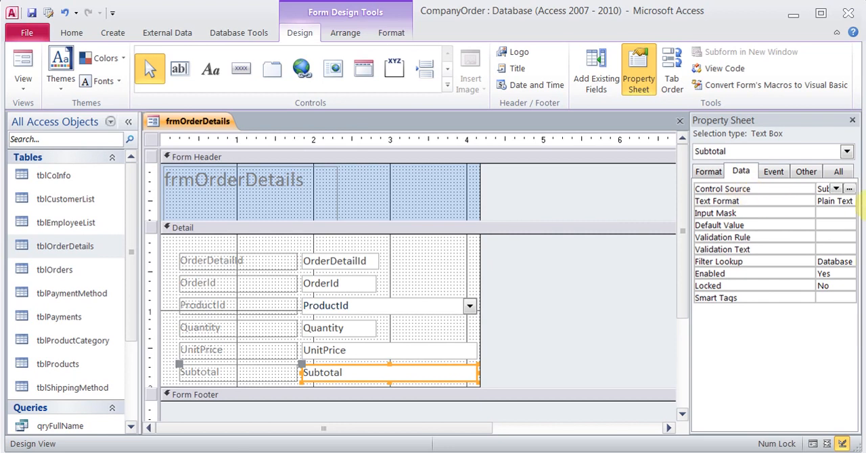
- Set the Subtotal text box's control source to =[Quantity]*[UnitPrice] with the Expression Builder, and check the form in Form View
left_click(849, 190)
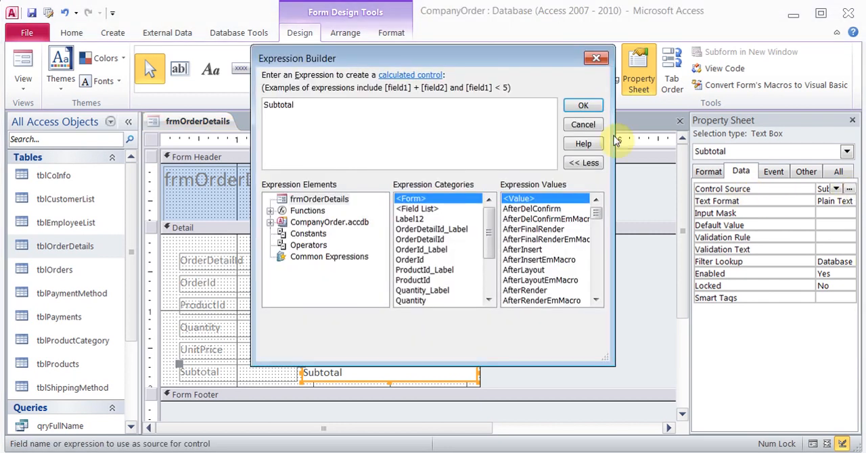
key("BackSpace")
key("BackSpace")
key("BackSpace")
key("BackSpace")
key("BackSpace")
key("BackSpace")
key("BackSpace")
key("BackSpace")
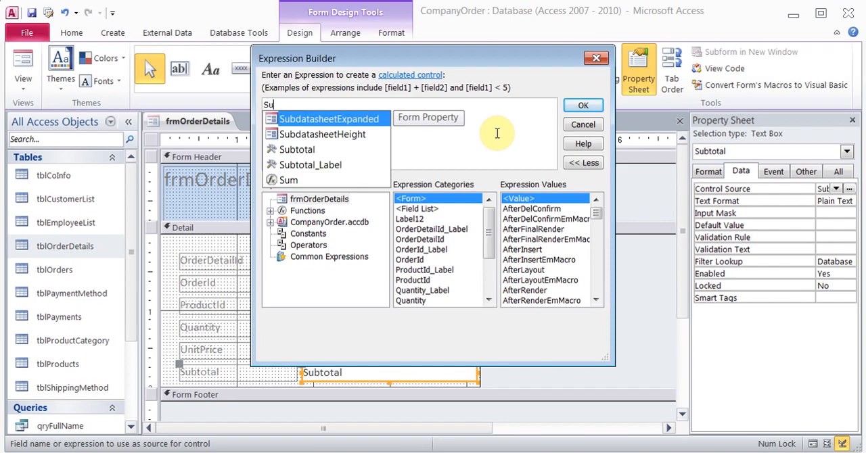
type("= ")
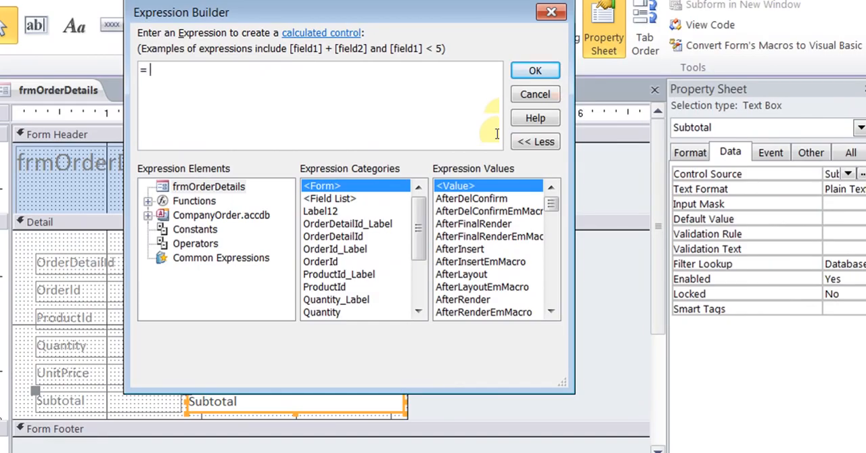
type("[Quantiy")
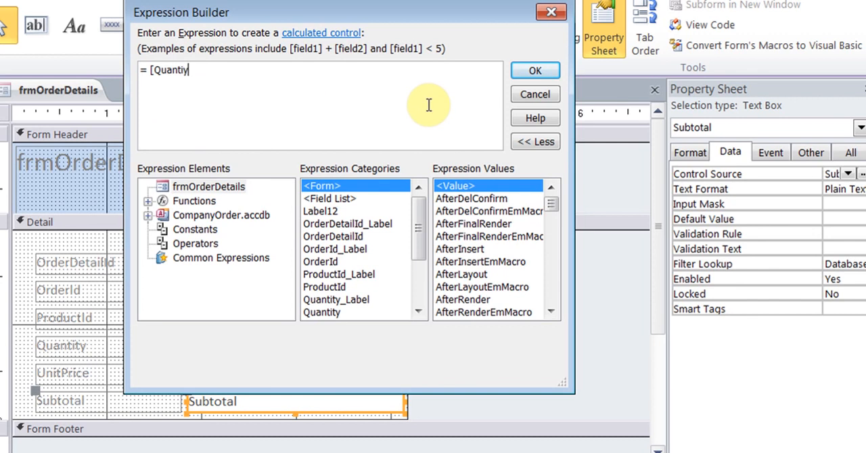
key("BackSpace")
key("BackSpace")
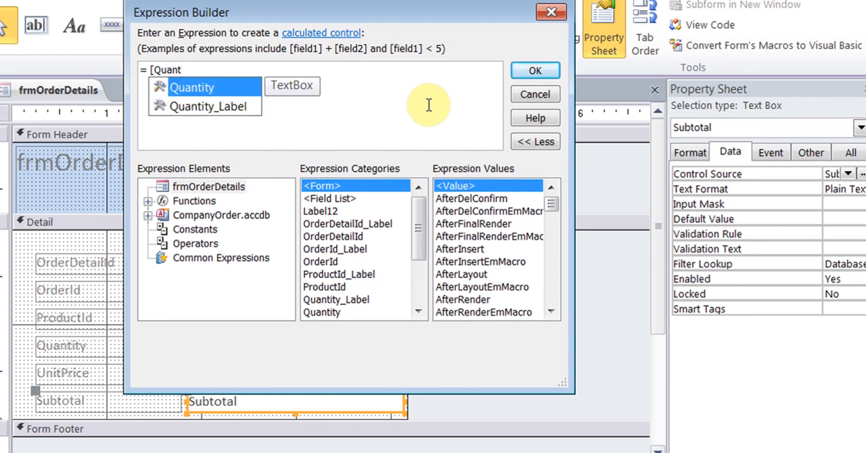
double_click(224, 93)
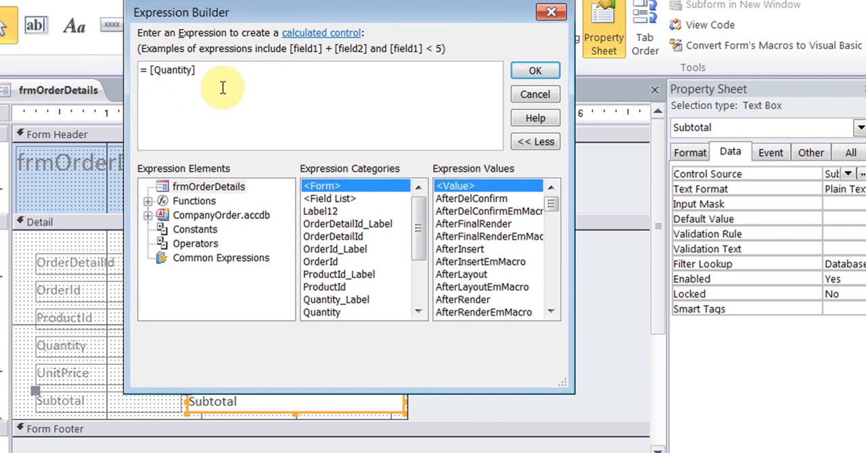
type("*un")
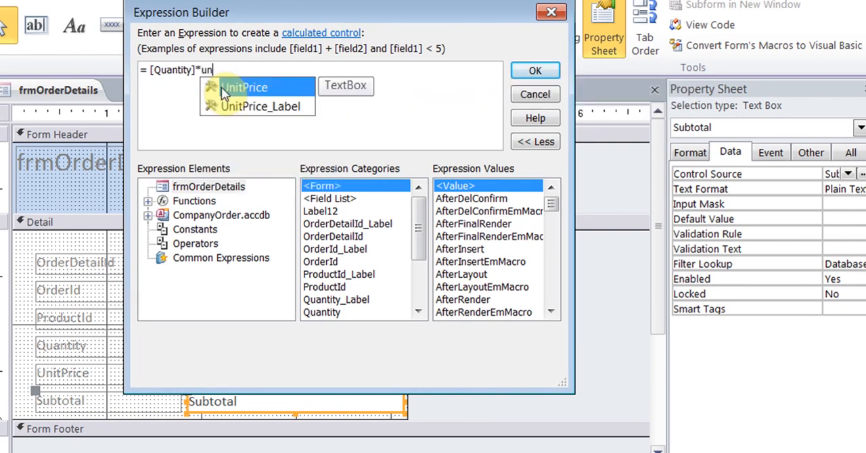
double_click(223, 93)
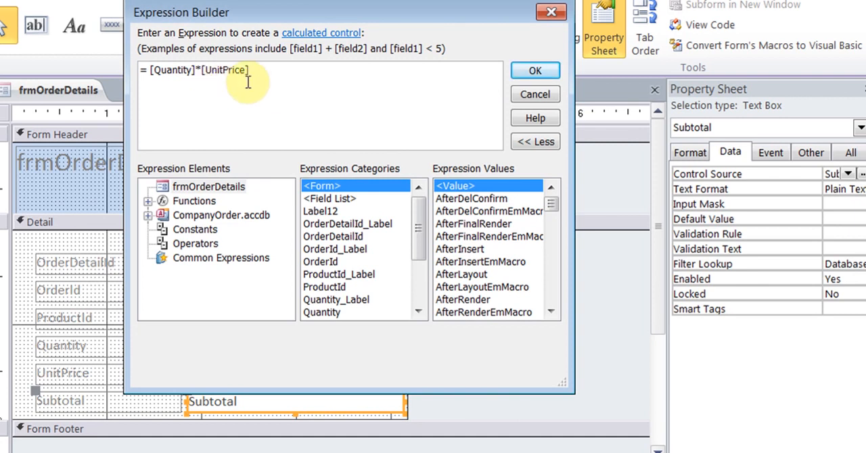
left_click(530, 71)
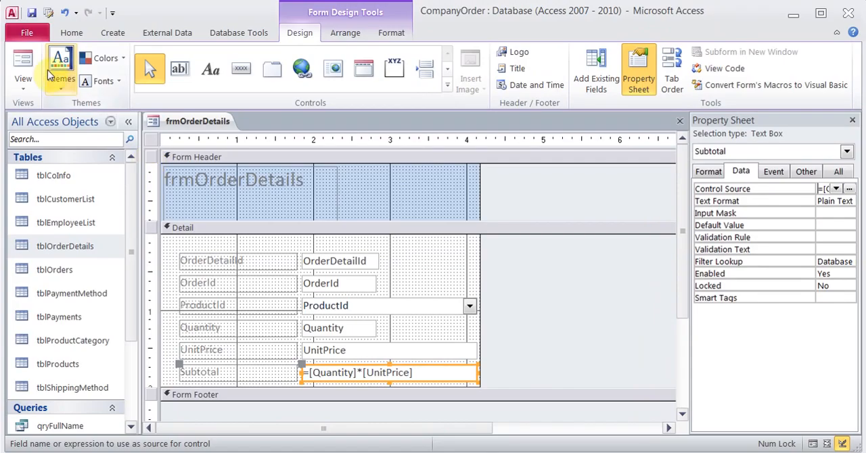
left_click(27, 65)
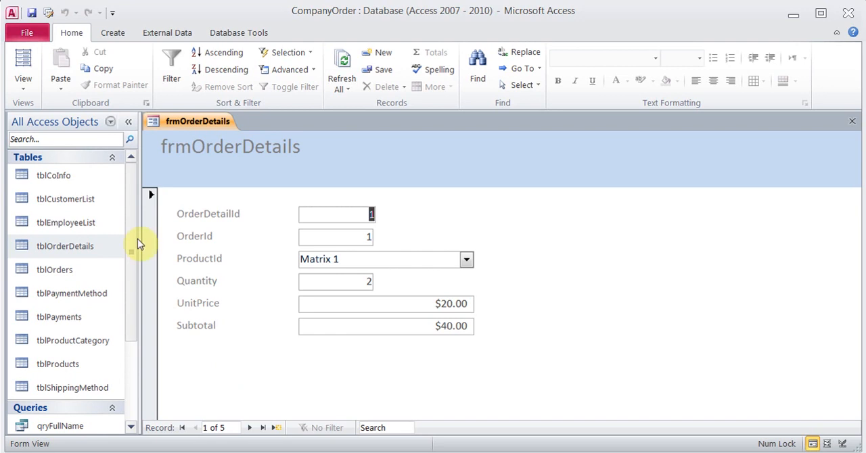
- In Design View, extend the form's Detail section downward and draw a text box about 1.3 inches wide beneath the Subtotal field
left_click(23, 80)
left_click(64, 183)
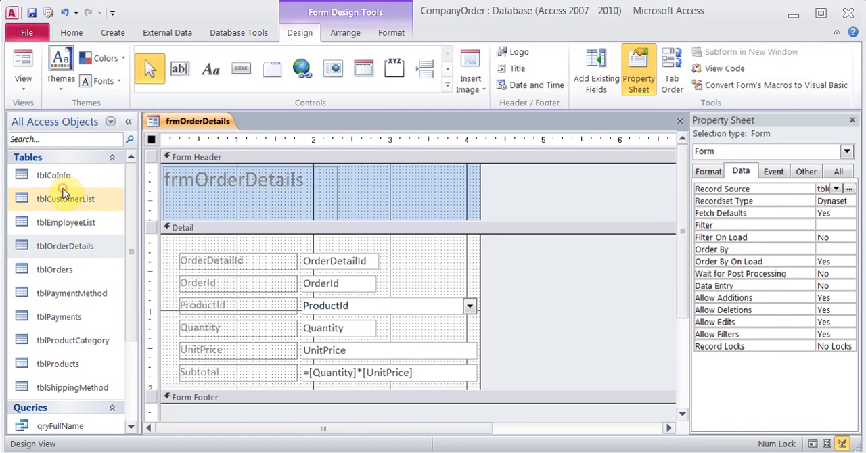
left_click_drag(368, 388, 368, 417)
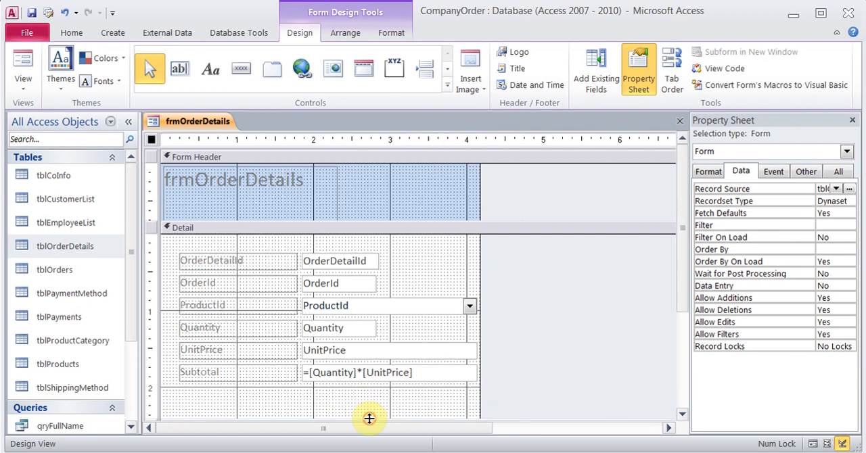
left_click(180, 70)
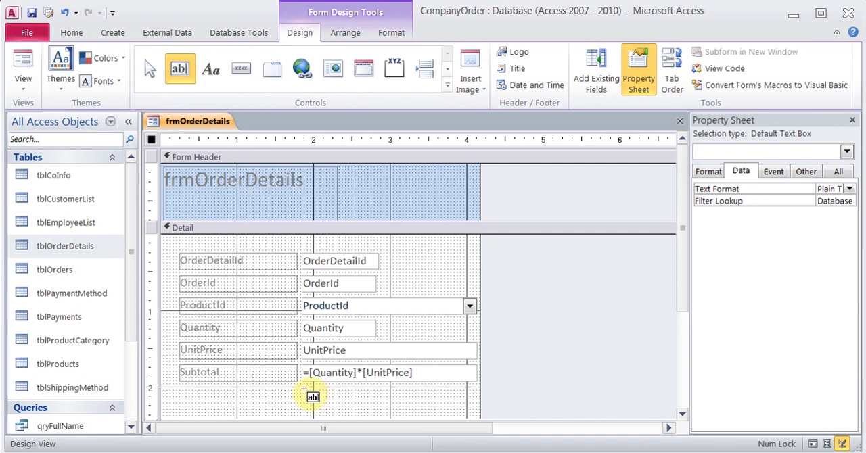
left_click_drag(303, 391, 403, 410)
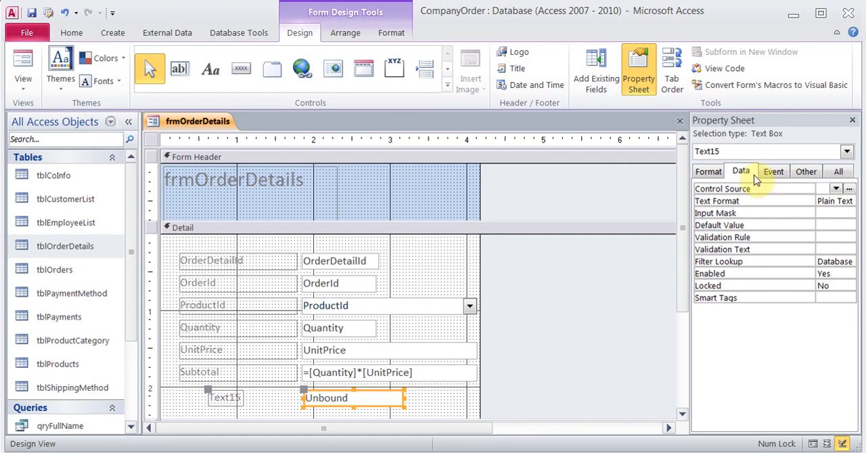
- Enter =IIf([Subtotal]>30, [Subtotal]*.90, [Subtotal]), copied from the Notepad notes, in the Expression Builder for the new text box's control source
left_click(850, 189)
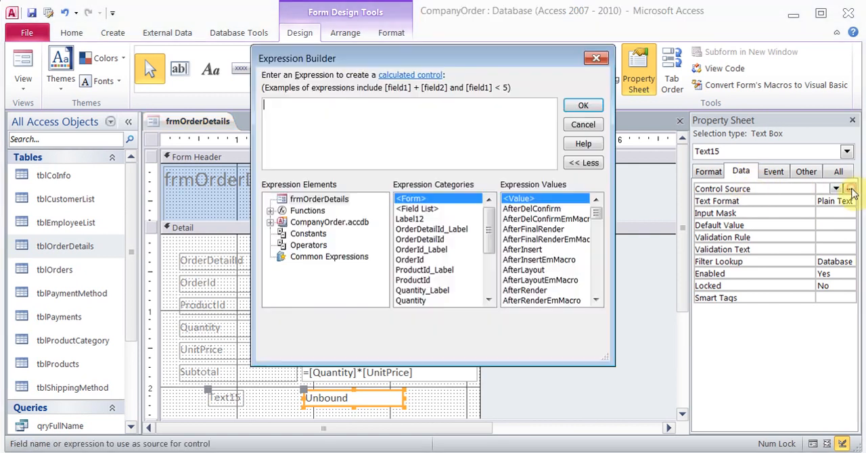
left_click(350, 119)
type("=")
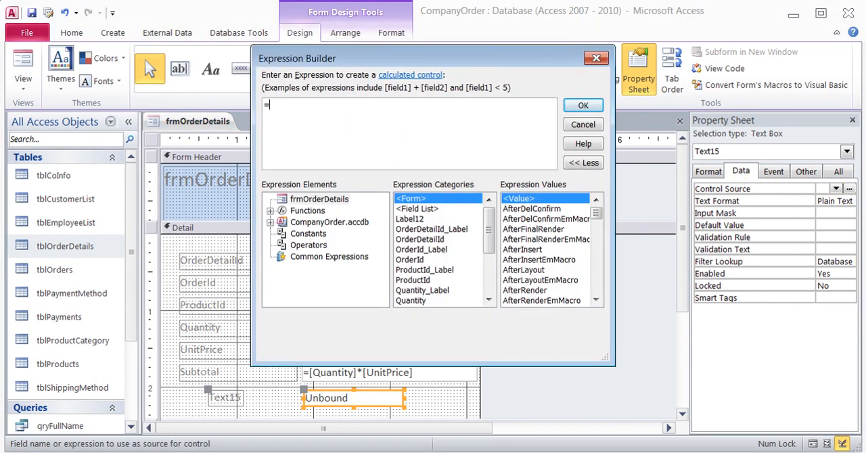
type("iif")
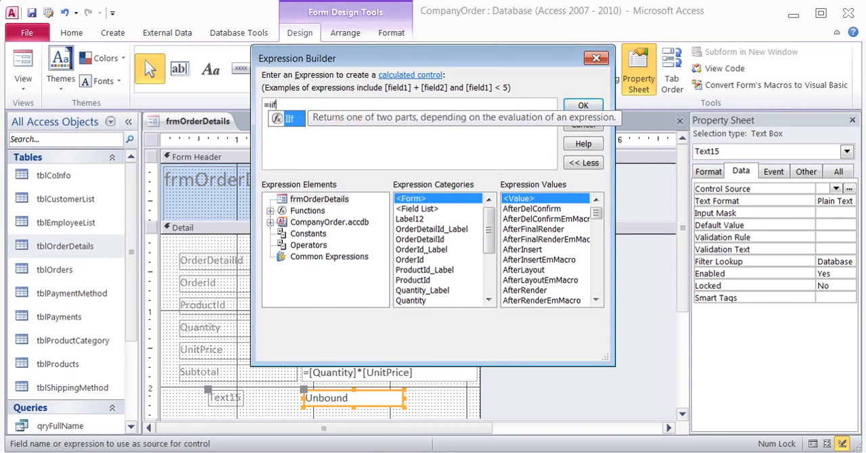
key("alt+Tab")
left_click_drag(518, 391, 90, 396)
key("ctrl+c")
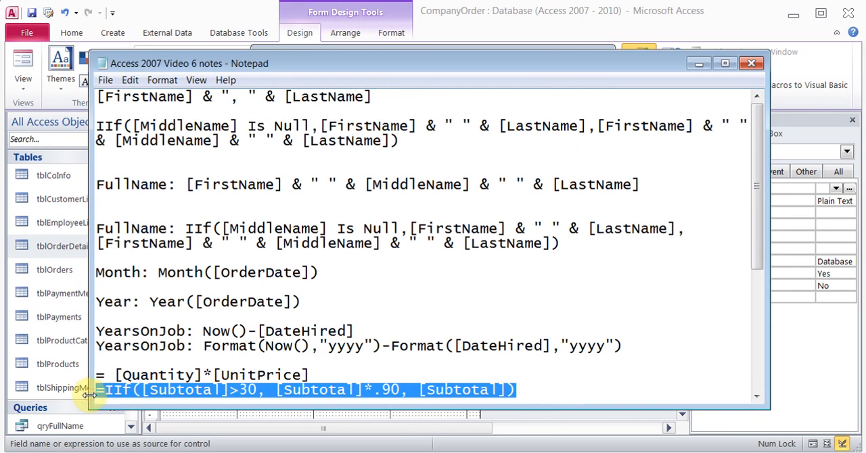
key("alt+Tab")
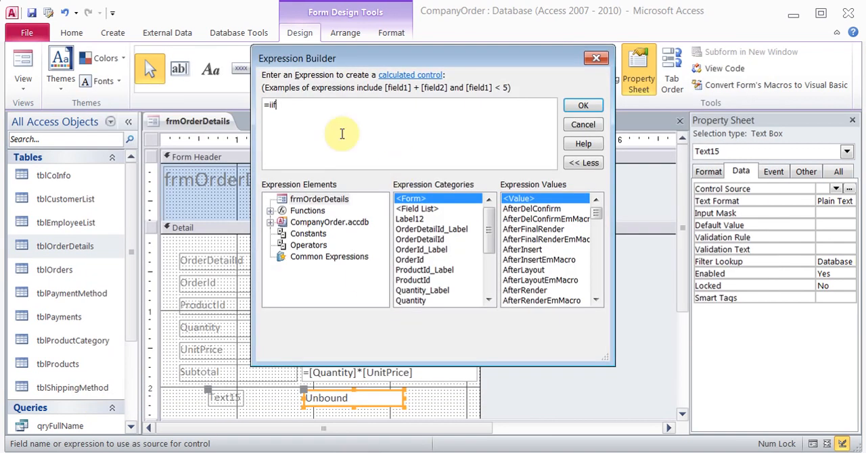
key("ctrl+a")
key("ctrl+v")
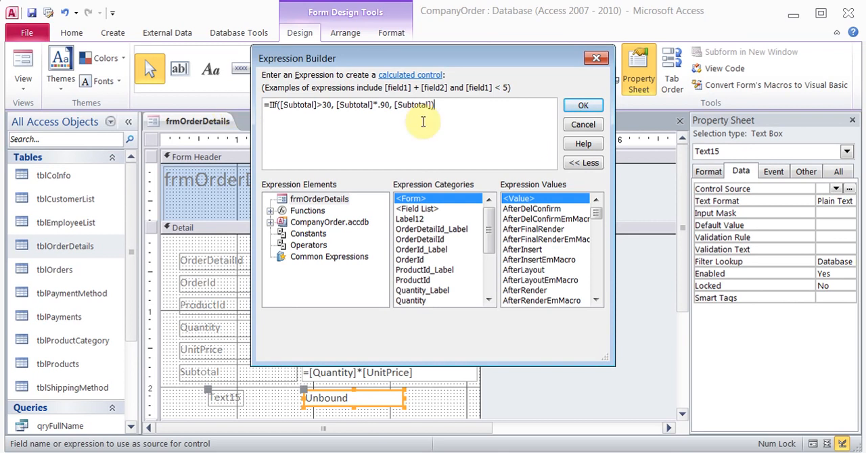
left_click_drag(280, 105, 331, 105)
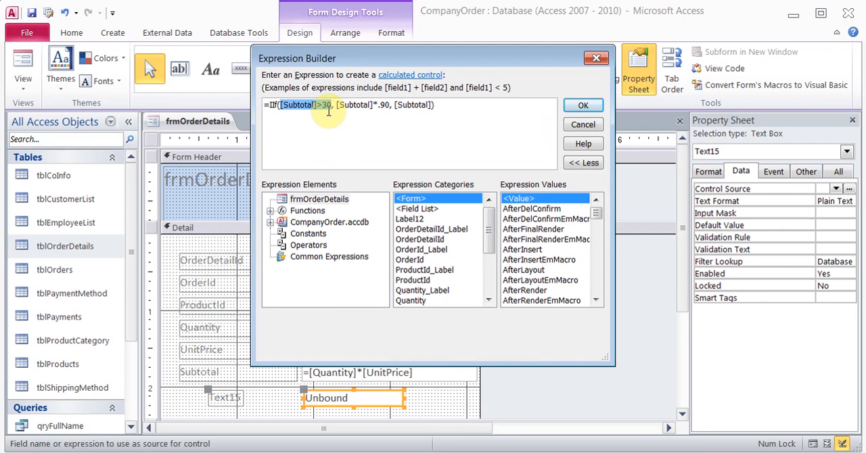
left_click(377, 107)
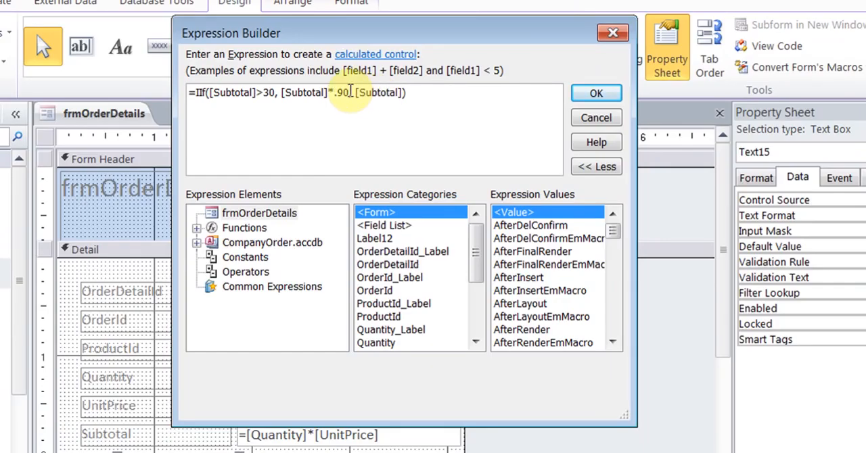
- Change the IIf expression to give [Subtotal]*.10 when true and 0 when false, and apply it as the control source
left_click(390, 106)
key("BackSpace")
key("BackSpace")
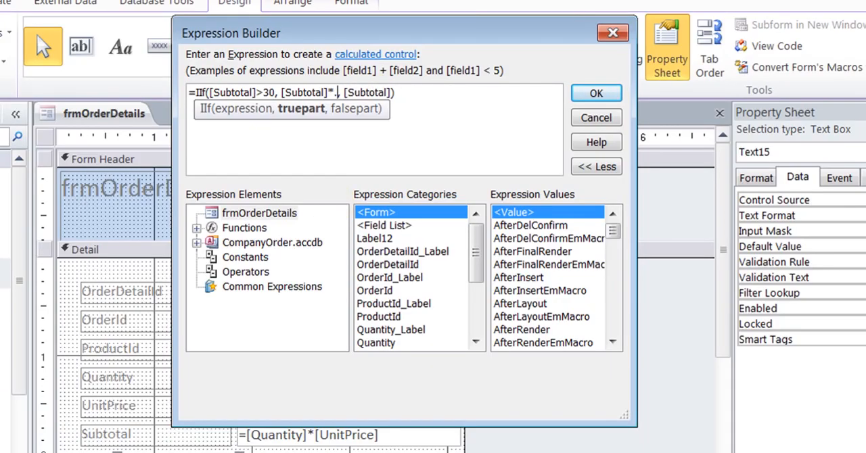
type("10")
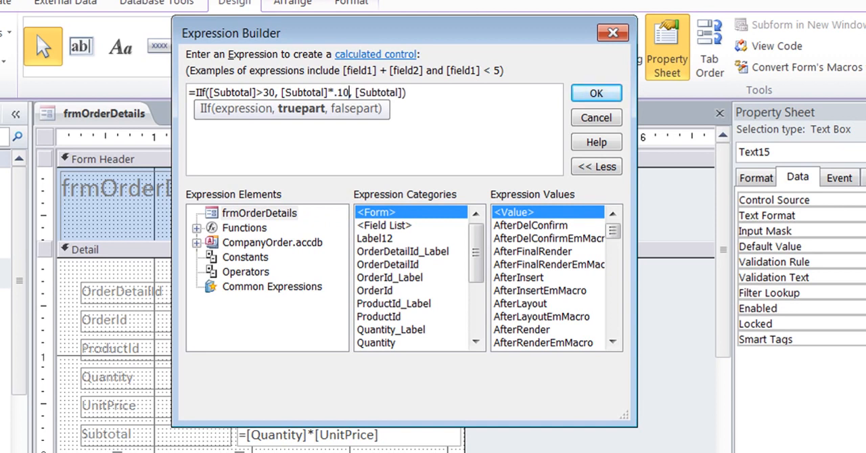
left_click(400, 93)
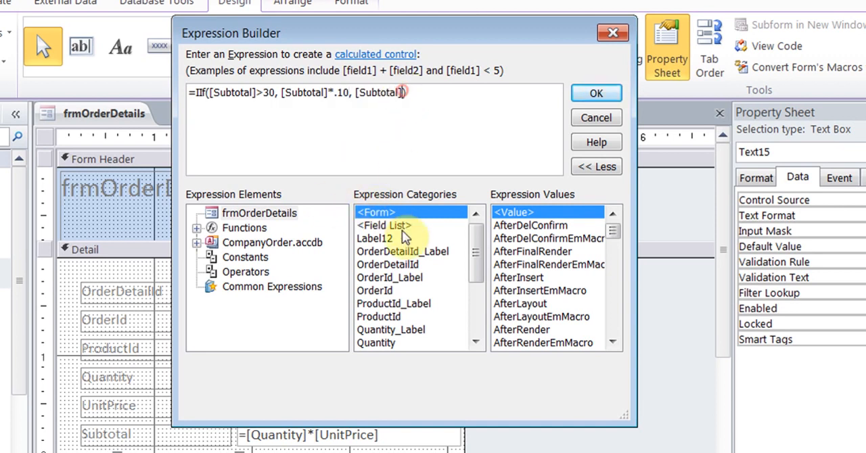
key("BackSpace")
key("BackSpace")
key("BackSpace")
key("BackSpace")
key("BackSpace")
key("BackSpace")
key("BackSpace")
key("BackSpace")
key("BackSpace")
key("BackSpace")
type("0")
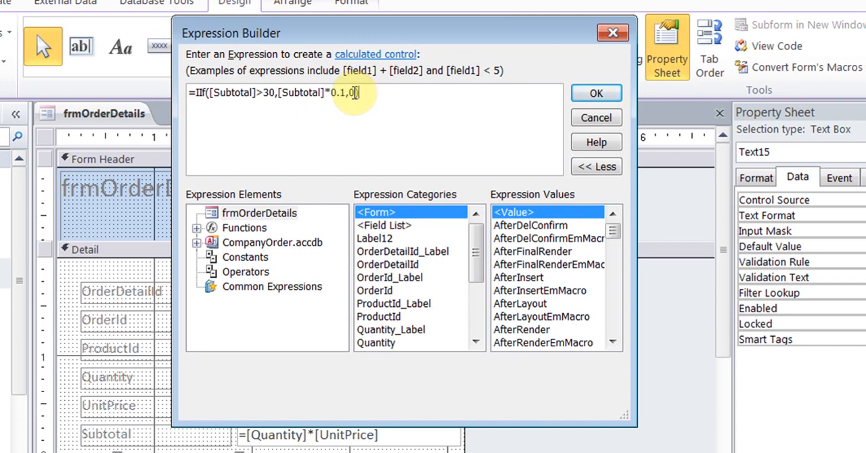
left_click(577, 93)
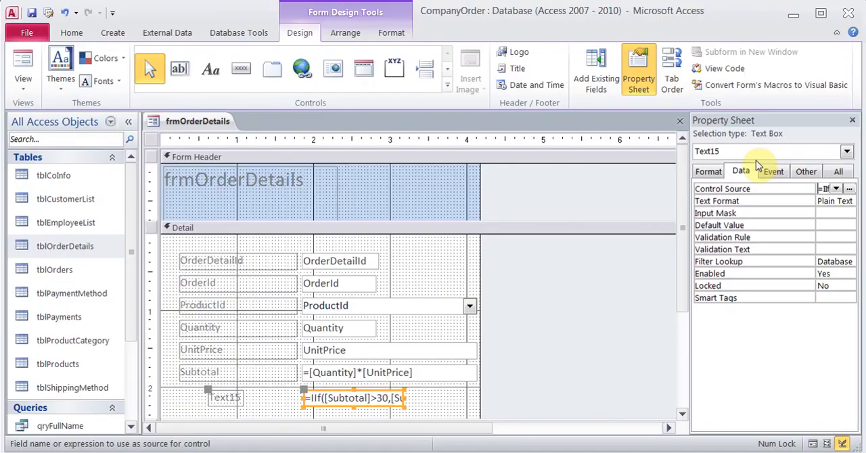
- Set the format of the calculated text box beneath Subtotal to Currency
left_click(721, 175)
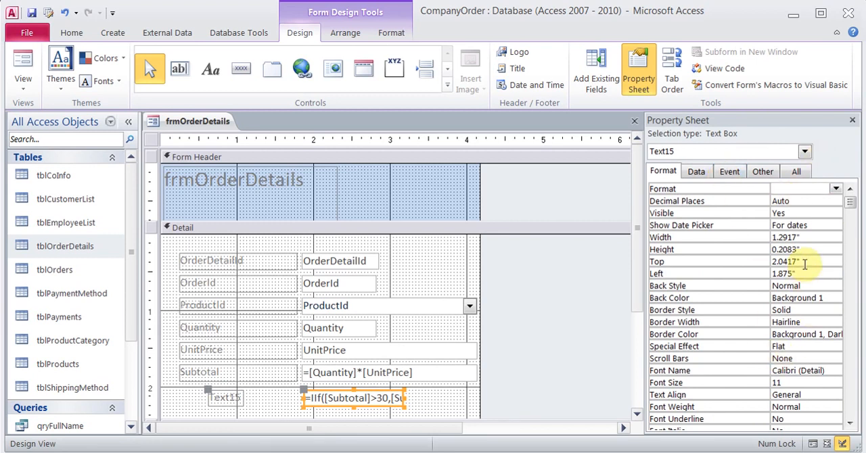
left_click(834, 190)
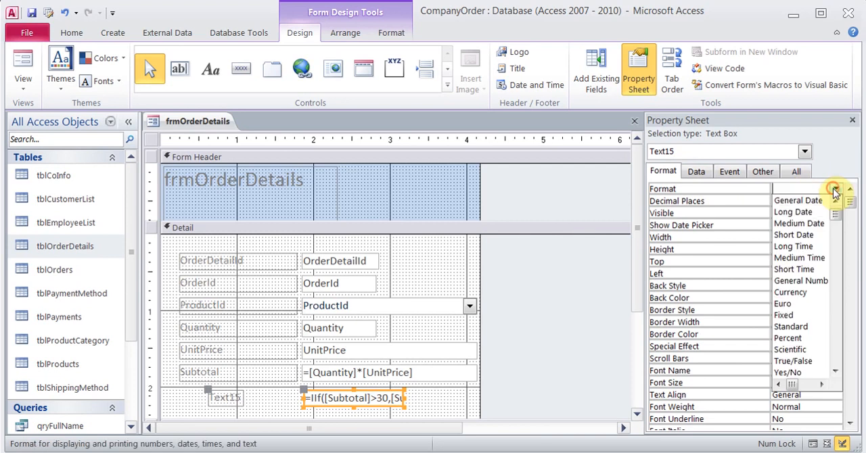
left_click(802, 293)
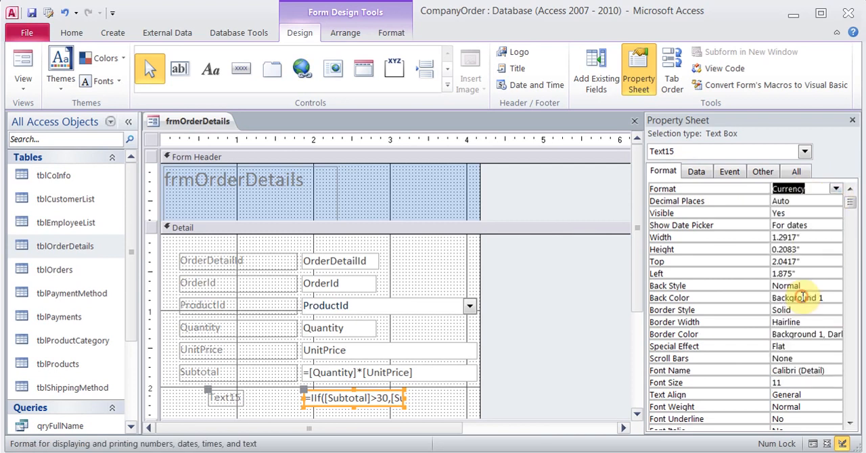
- Set the calculated text box's Name property to Discount
left_click(758, 174)
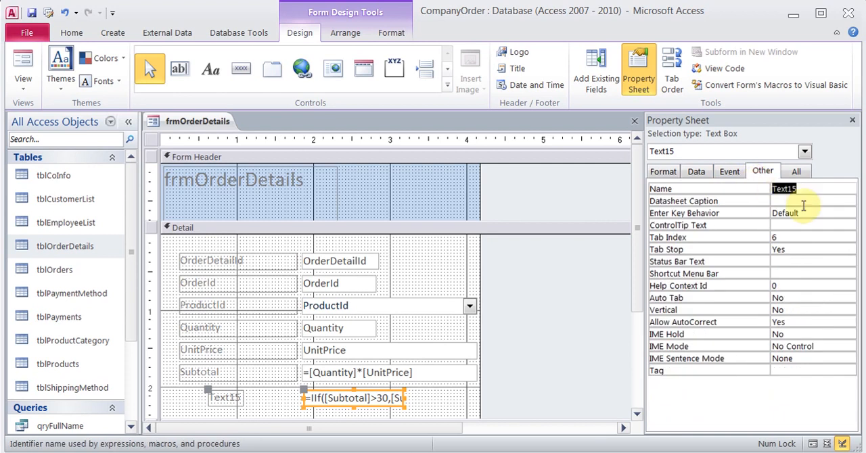
type("Discount")
key("Return")
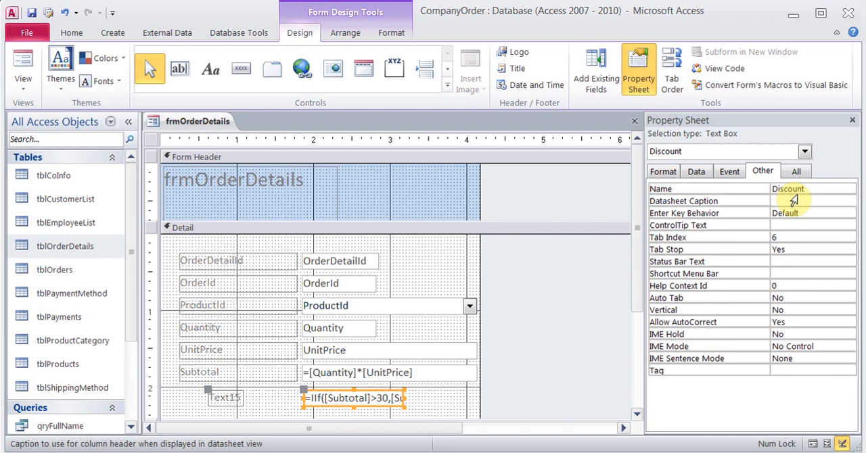
- Restore the calculated text box's Name property to Text15
key("ctrl+s")
left_click_drag(811, 191, 700, 194)
key("End")
type("Te")
key("Left")
key("Left")
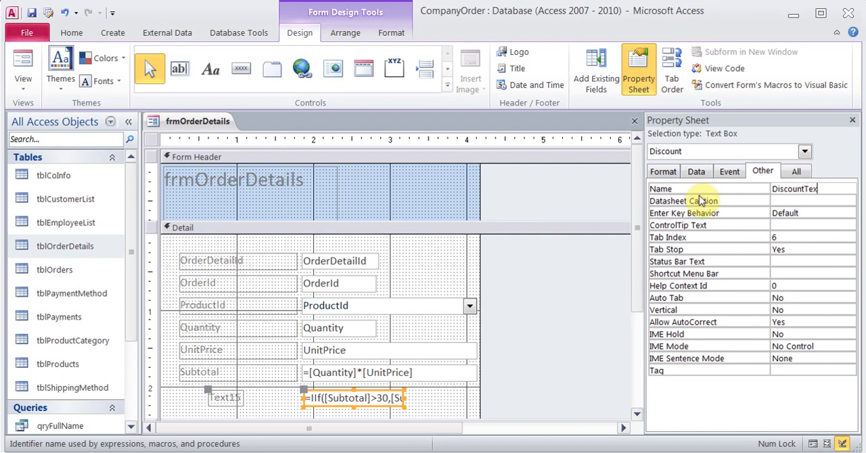
key("BackSpace")
key("BackSpace")
key("BackSpace")
key("BackSpace")
key("BackSpace")
key("BackSpace")
key("BackSpace")
key("BackSpace")
type("xt15")
key("Return")
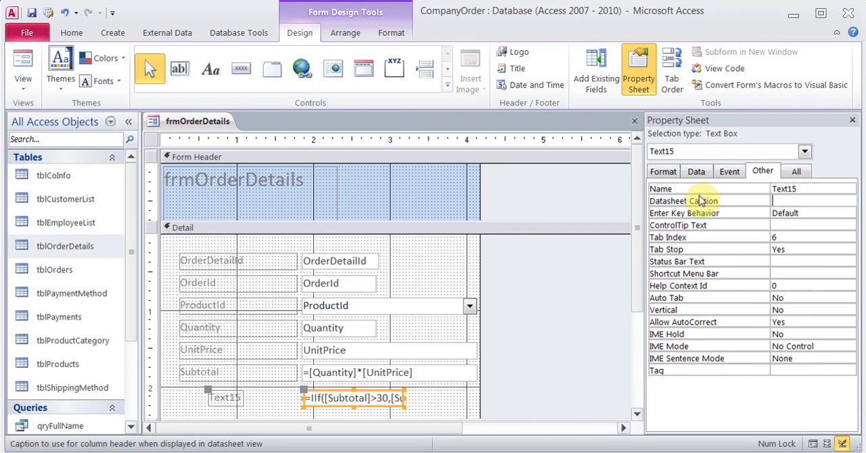
- Set the caption of the label attached to the calculated text box to Discount
left_click(224, 397)
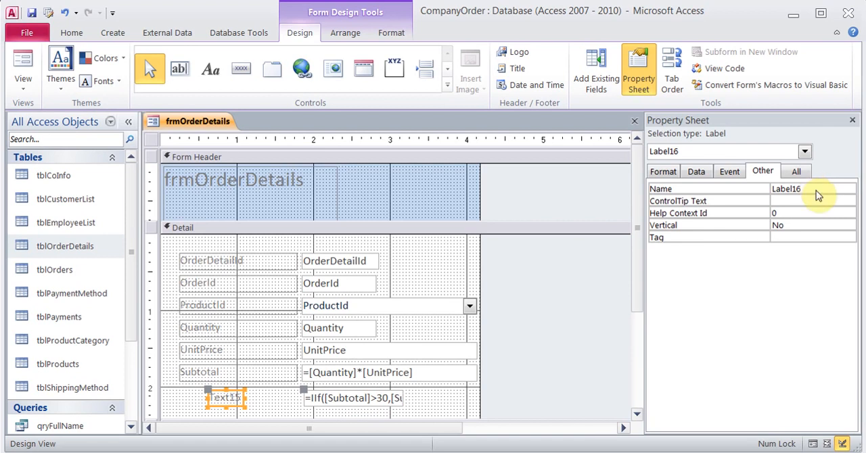
left_click(655, 174)
left_click_drag(798, 188, 670, 195)
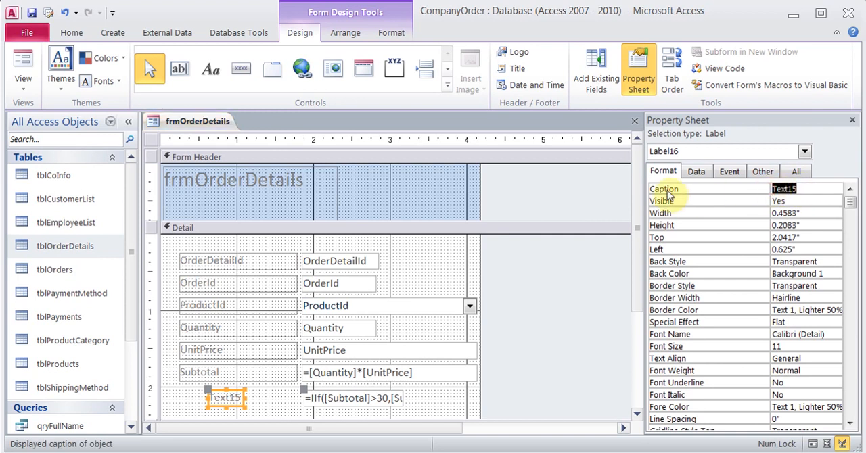
type("Discount")
key("Return")
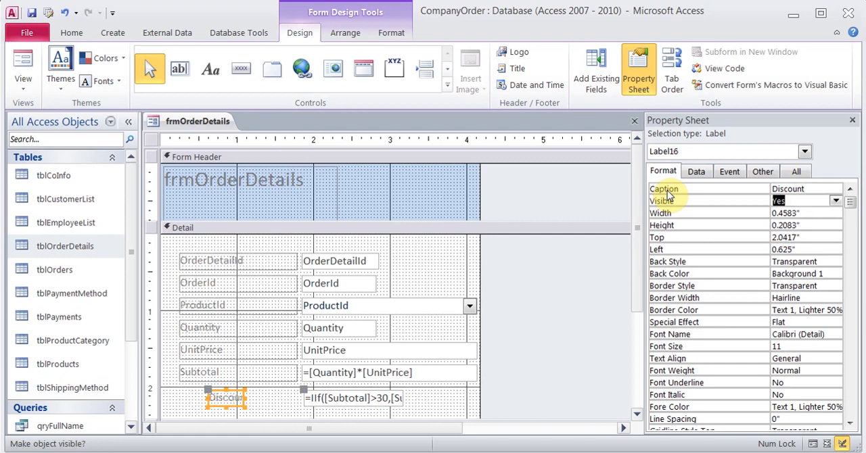
- Line up the Discount label and its text box with the label and field columns above, widening the label to fit its caption
left_click(213, 392)
left_click_drag(212, 392, 236, 402)
left_click(331, 399)
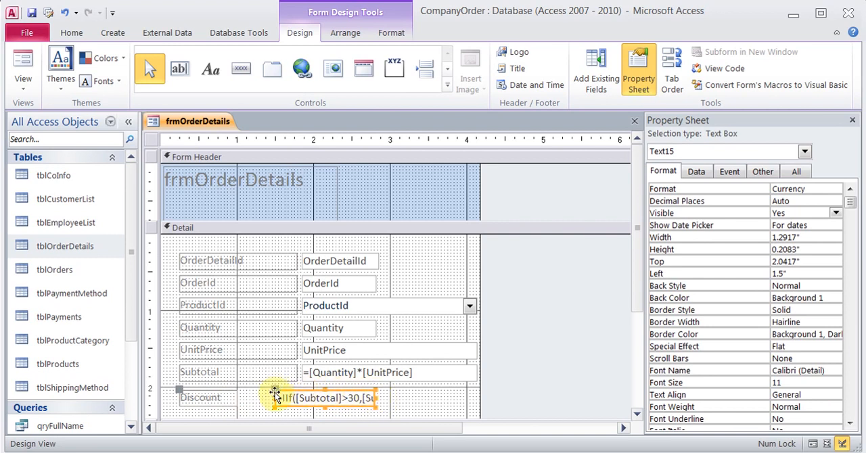
left_click_drag(275, 389, 300, 392)
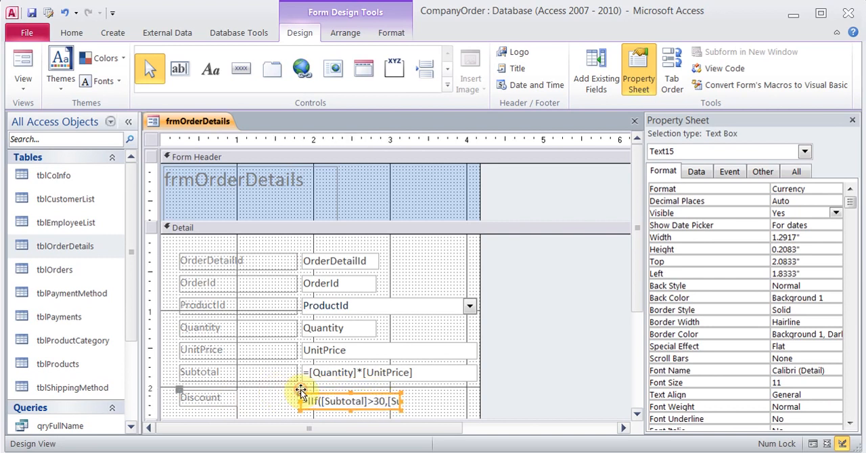
left_click(446, 394)
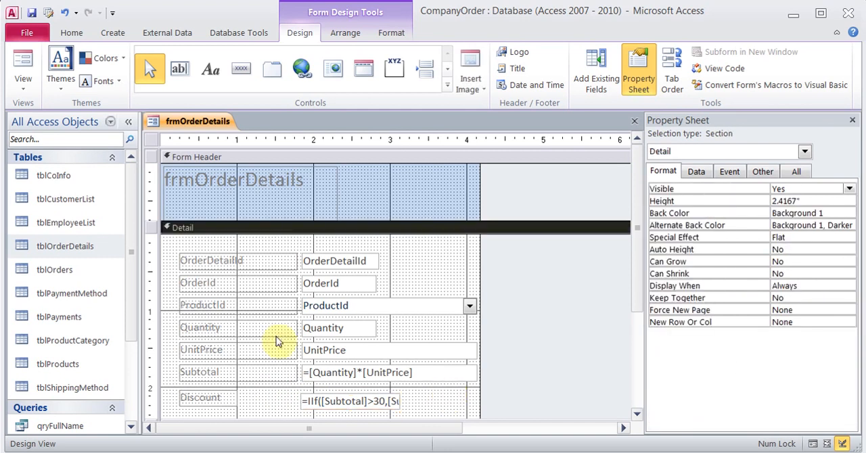
- Check the discount in Form View and close frmOrderDetails, saving its changes
left_click(23, 62)
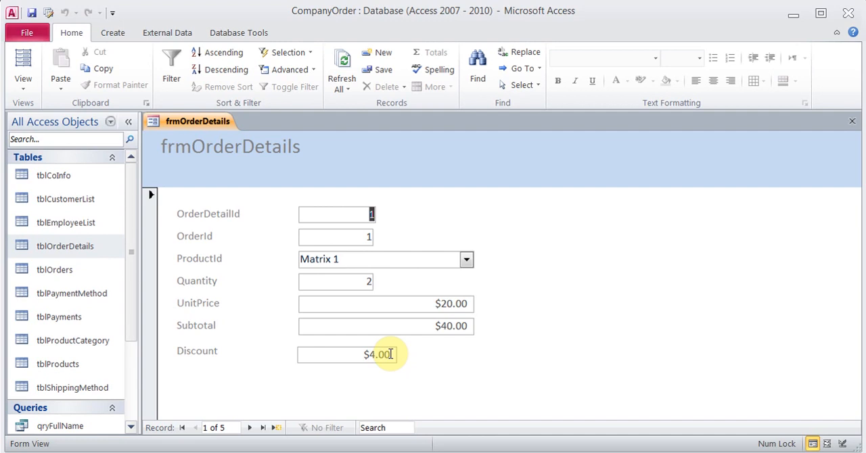
left_click(852, 122)
left_click(383, 274)
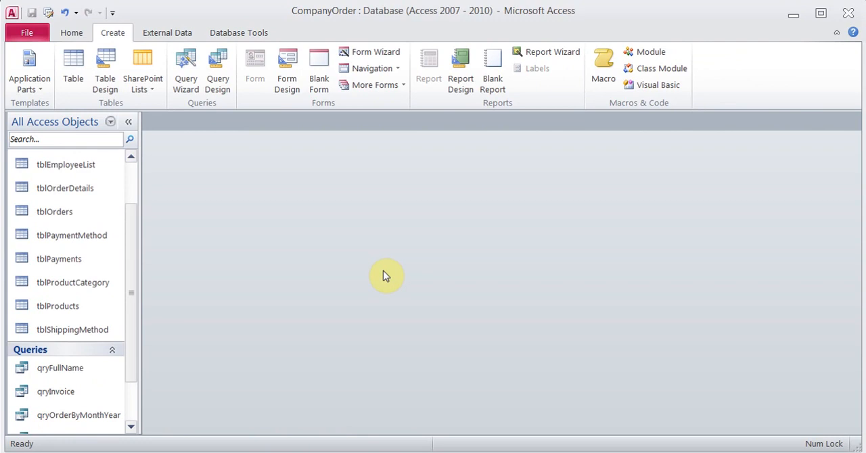
- Delete the qryInvoice query and confirm the deletion
left_click(58, 391)
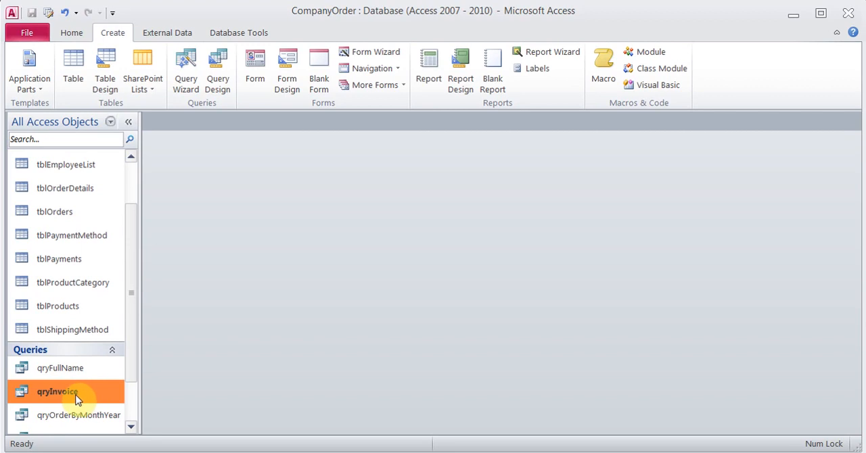
key("Delete")
key("Return")
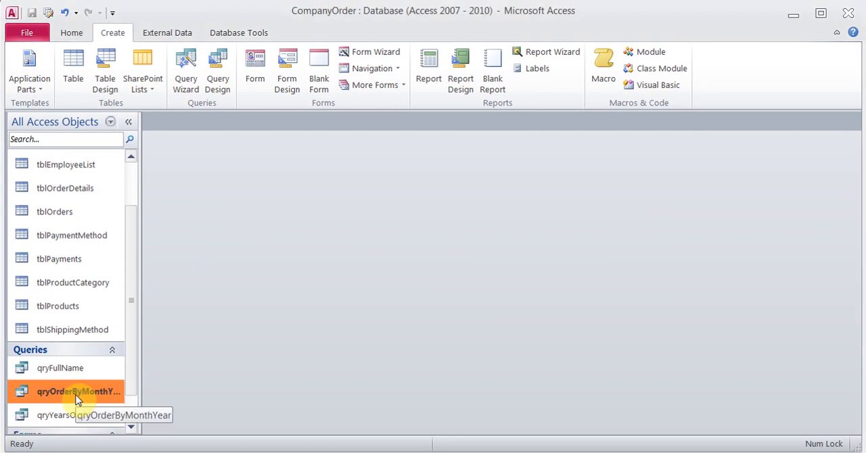
- Start a simple query with the wizard and add OrderId, CustomerId and OrderDate from tblOrders
left_click(188, 77)
left_click(482, 310)
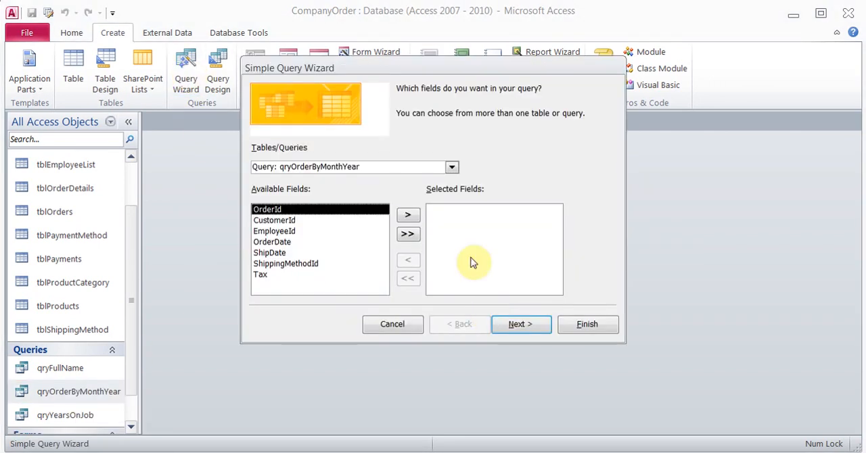
left_click(452, 167)
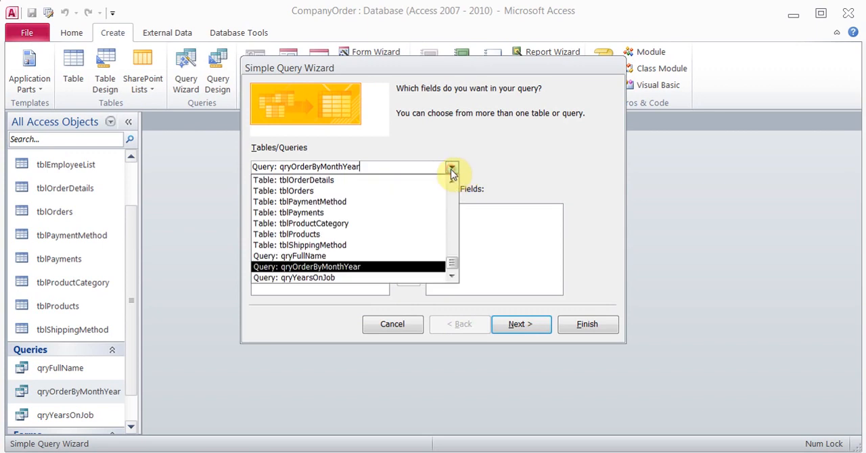
left_click(420, 191)
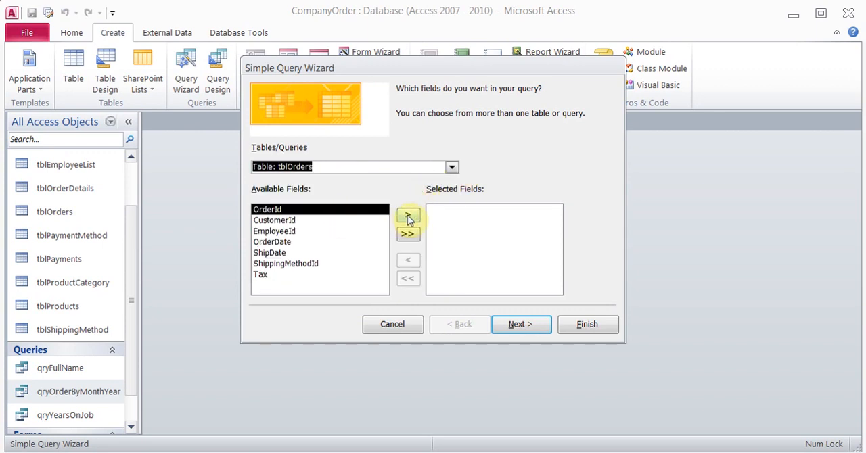
left_click(407, 215)
left_click(408, 215)
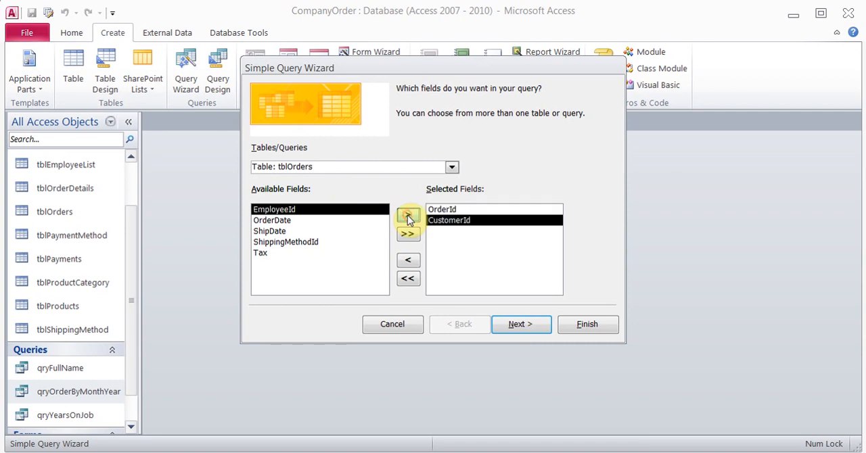
left_click(300, 220)
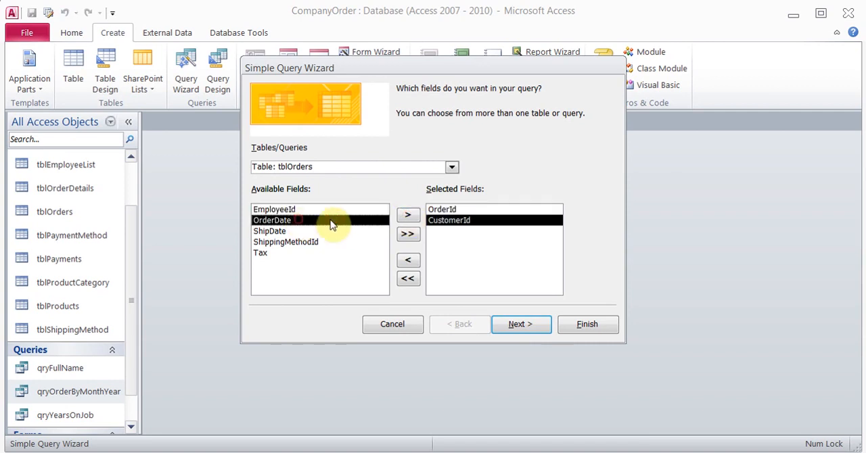
left_click(408, 217)
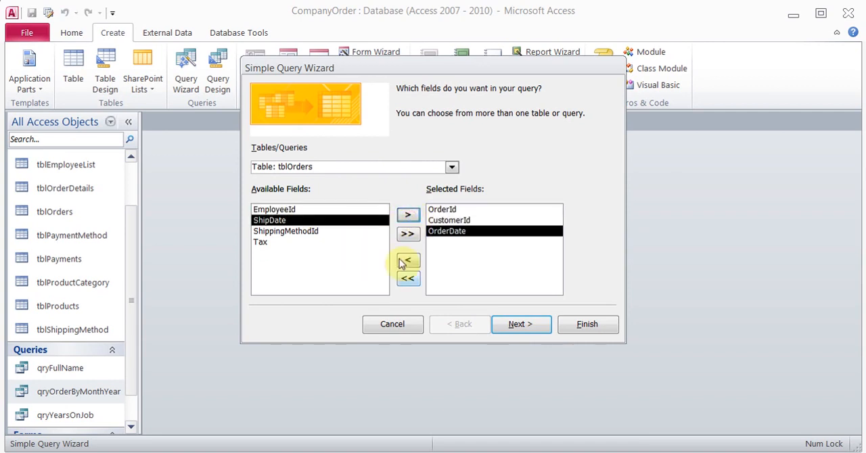
- Add ProductId, Quantity, UnitPrice and Subtotal from tblOrderDetails to the query's selected fields
left_click(452, 168)
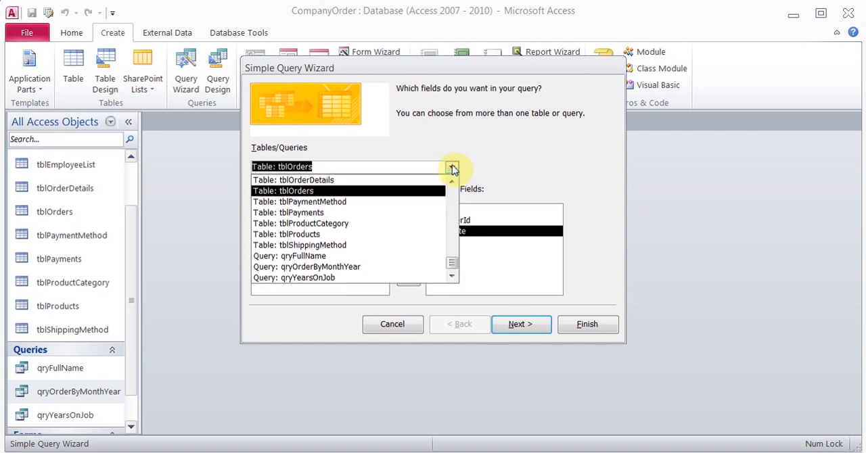
left_click(428, 179)
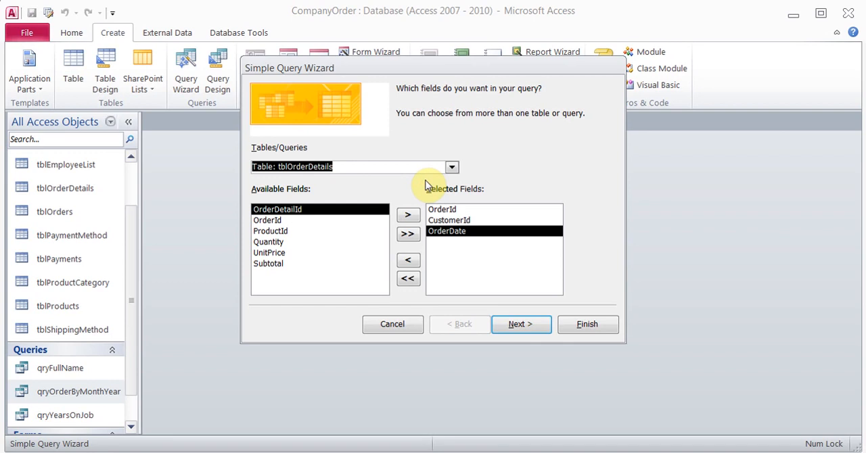
left_click(295, 220)
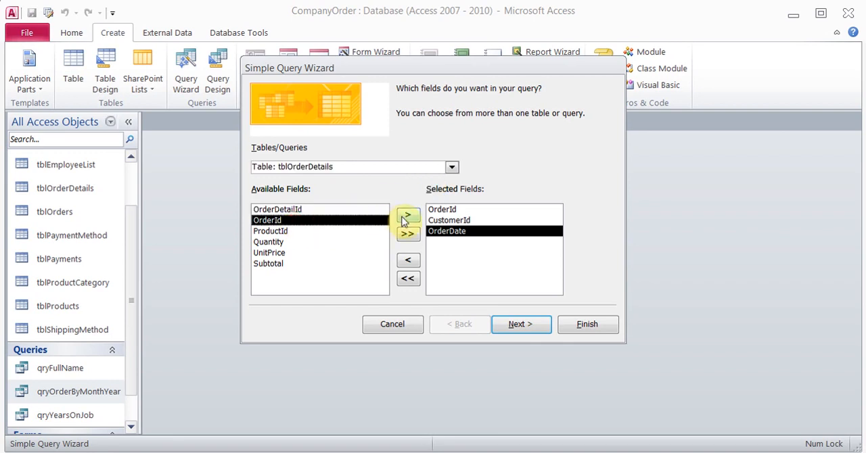
left_click(287, 231)
left_click(409, 216)
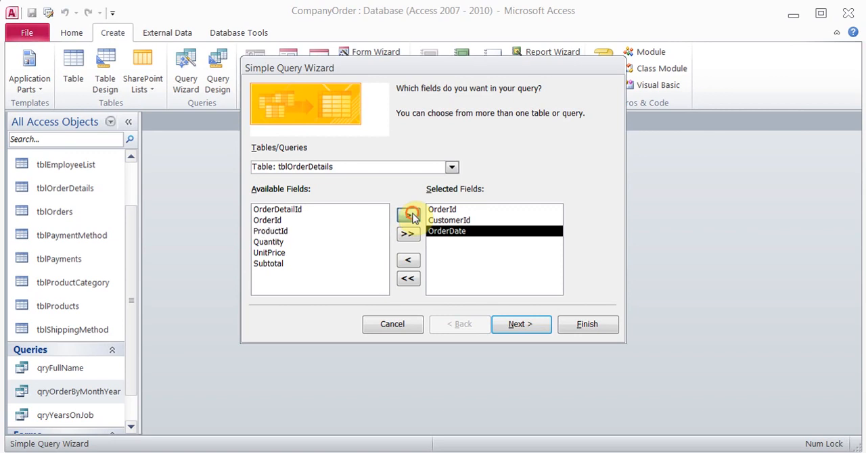
left_click(408, 216)
left_click(409, 216)
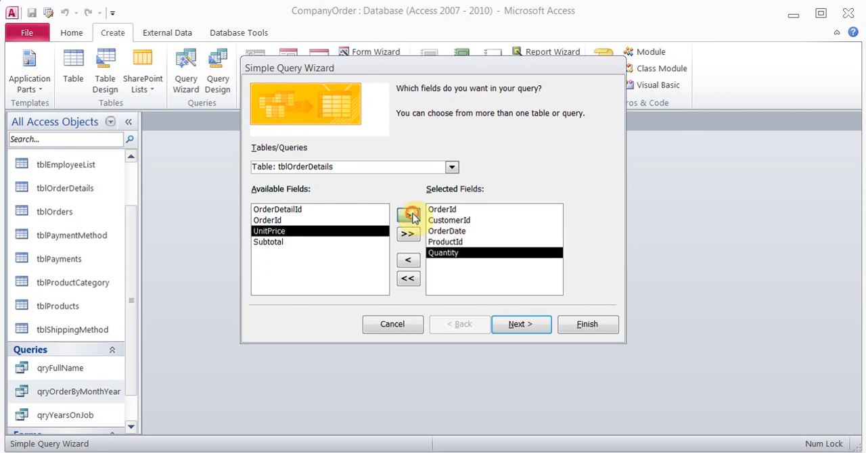
left_click(410, 216)
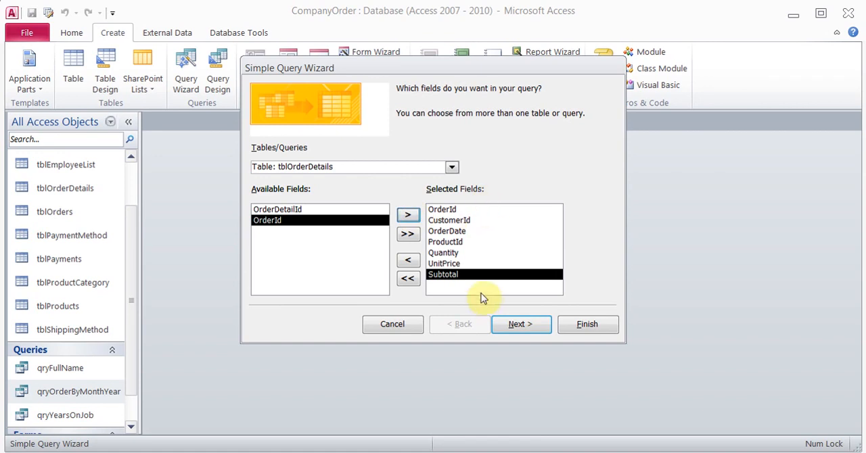
- Keep it a detail query, title it qryInvoice, and finish the wizard by opening the query design for modification
left_click(519, 326)
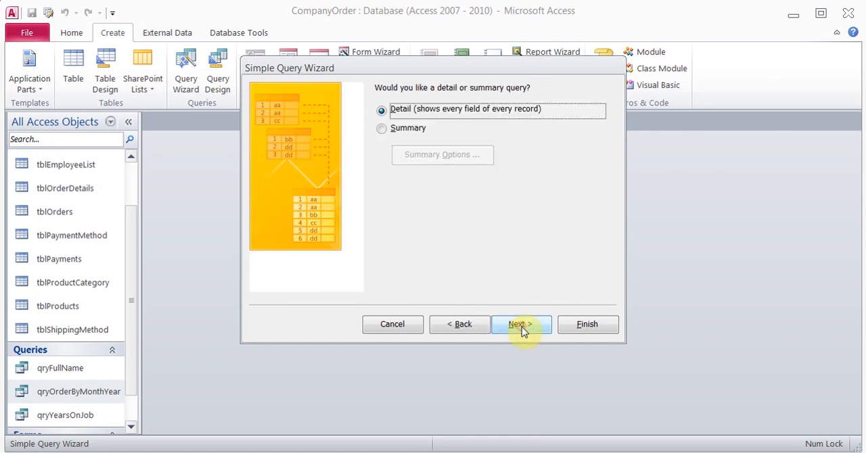
left_click(519, 325)
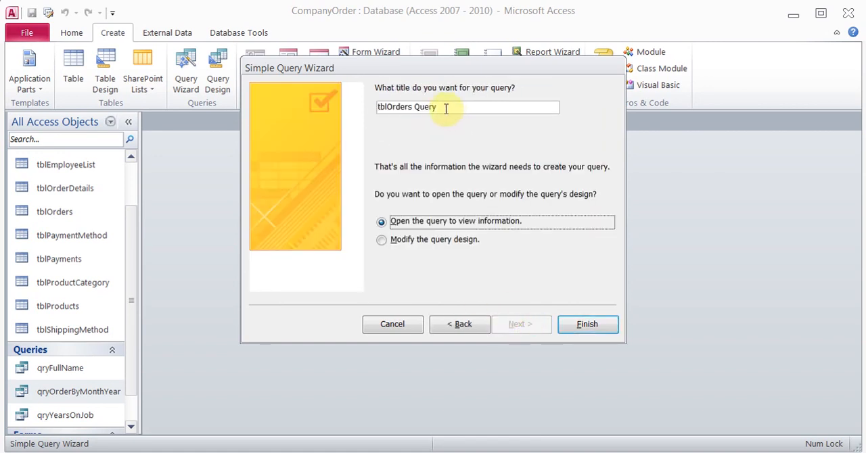
left_click_drag(444, 107, 362, 108)
type("qry")
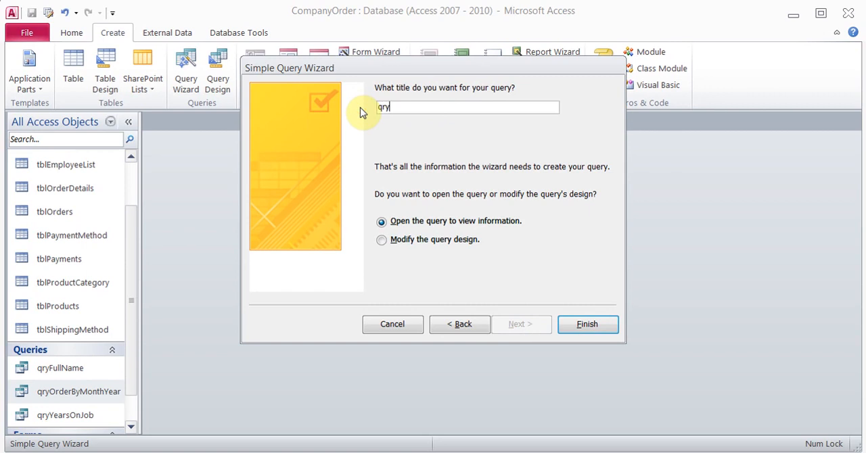
type("Invoice")
left_click(382, 241)
left_click(584, 325)
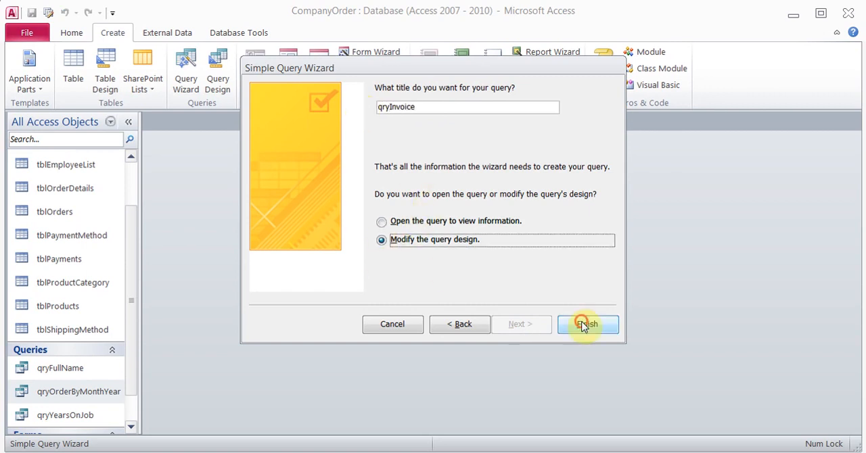
- Enter the parameter prompt [what Order #] as the criteria for the OrderId field
left_click_drag(561, 362, 547, 275)
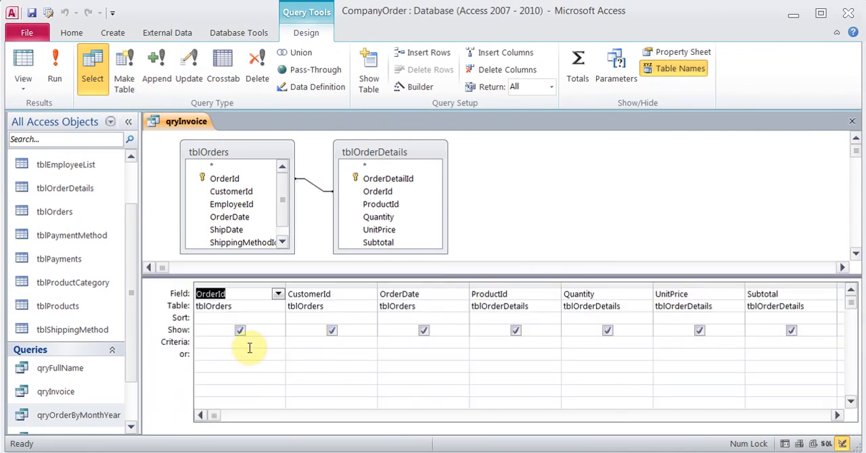
left_click(246, 344)
type("what")
key("Home")
type("[")
key("End")
type("Orde")
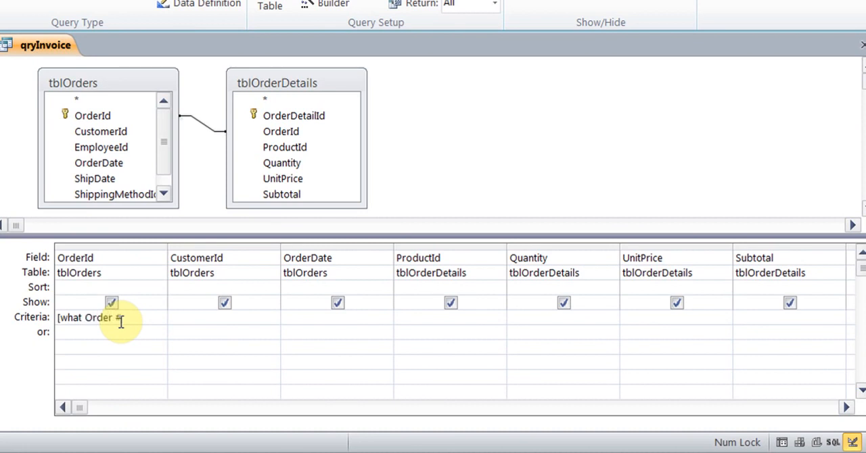
type("r #]")
- Turn the Subtotal column into a calculated field with the expression Subtotal: [Quantity]*[UnitPrice] in the Expression Builder
left_click(790, 262)
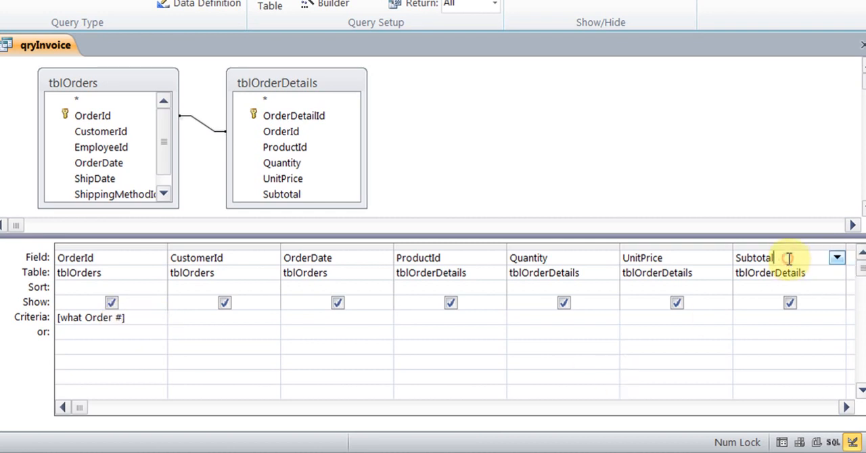
right_click(777, 257)
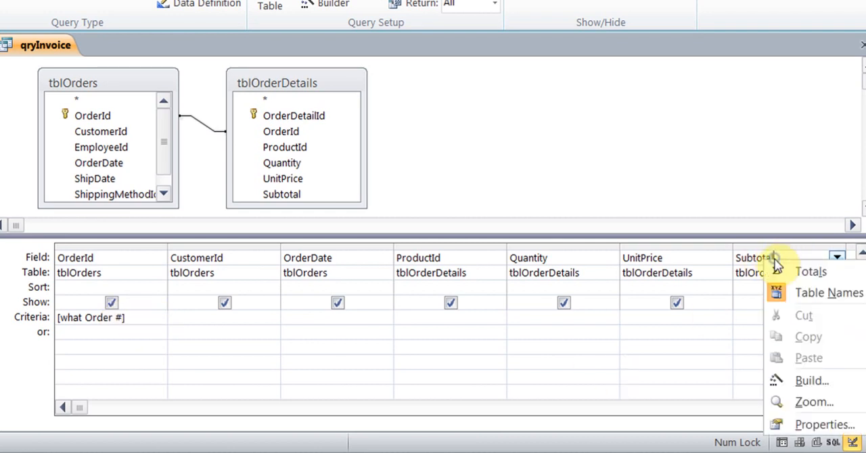
left_click(809, 381)
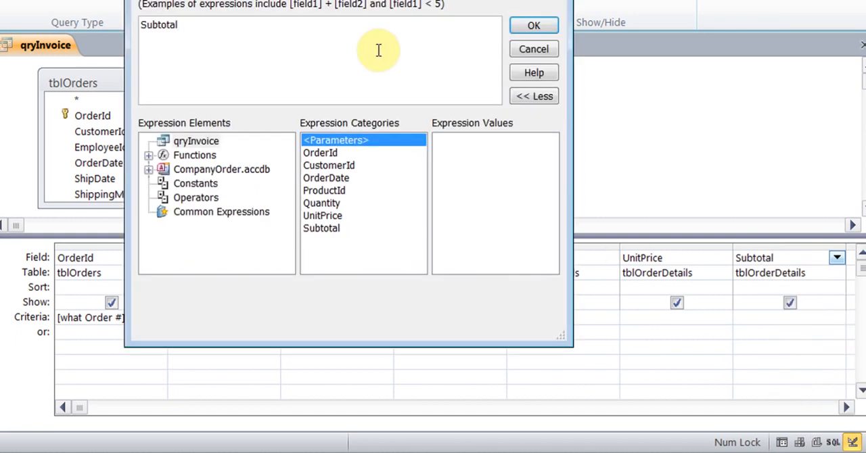
type(":")
type("[Quanity")
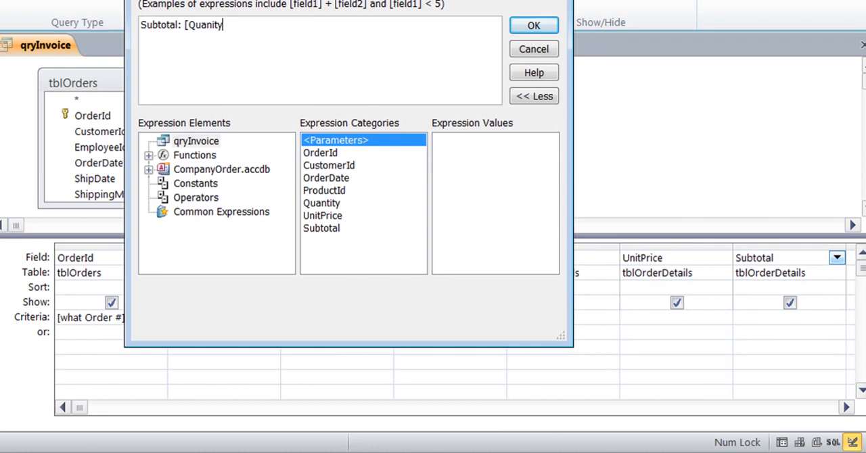
key("BackSpace")
key("BackSpace")
key("BackSpace")
type("tity")
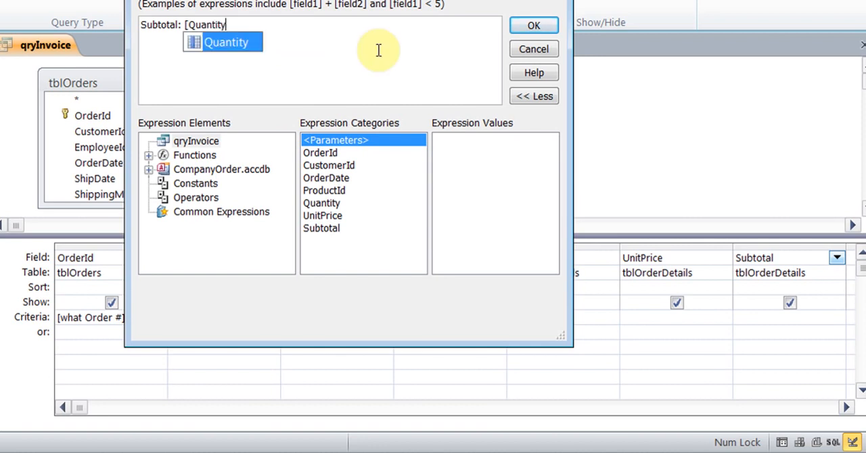
type("]")
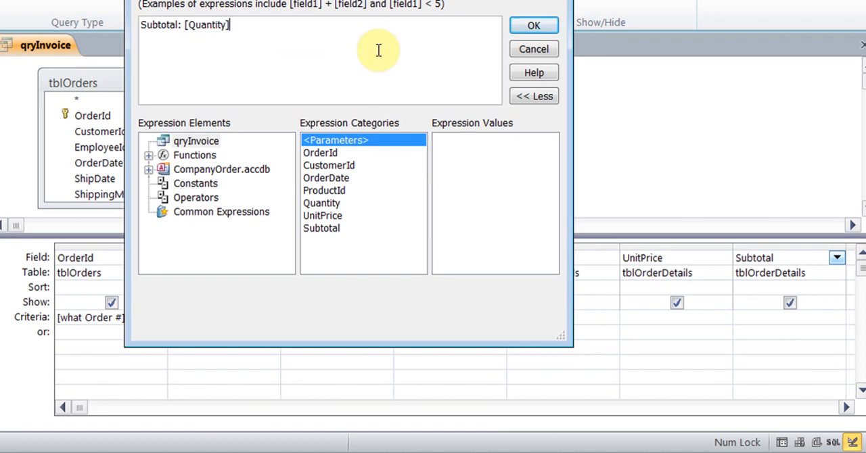
type("*[UnitPrice")
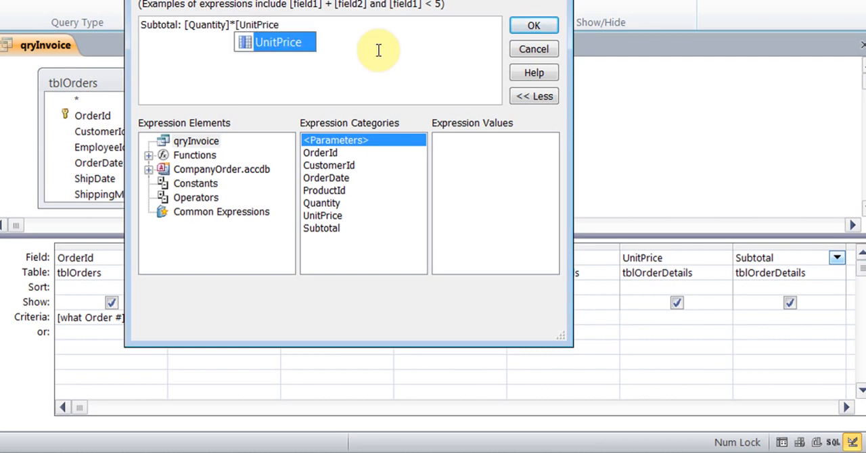
double_click(277, 44)
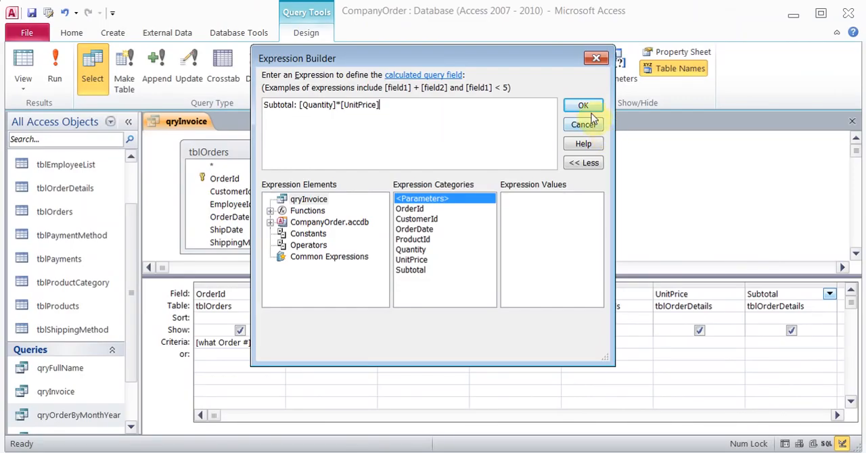
left_click(534, 25)
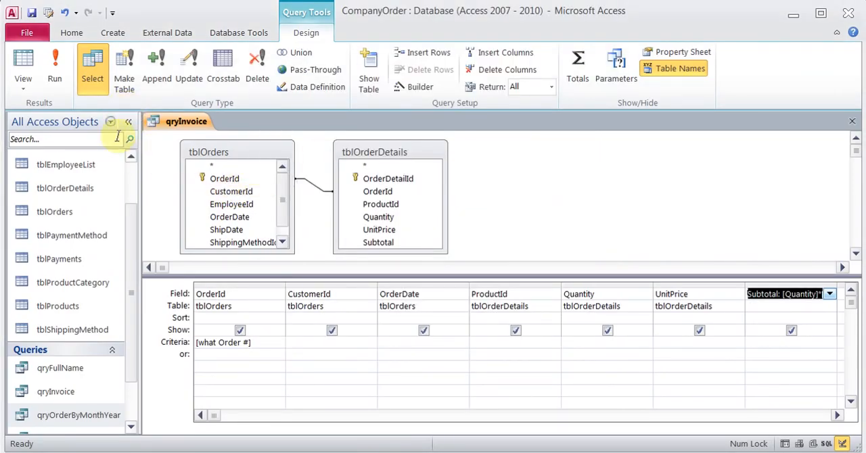
- Run qryInvoice for order 2 to check its subtotals, and save and close the query
left_click(57, 77)
type("2")
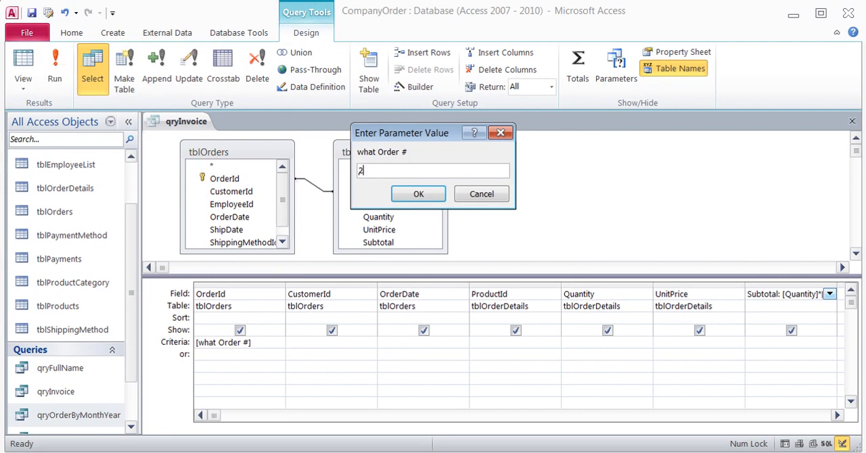
key("Return")
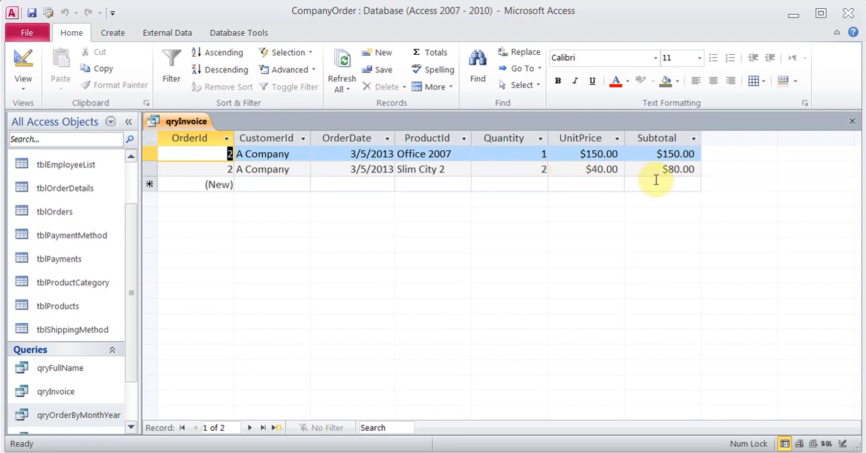
left_click(31, 13)
left_click(852, 121)
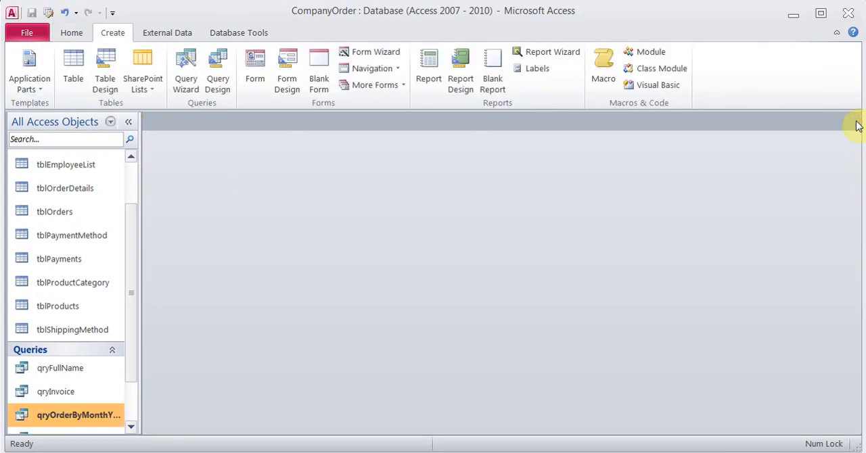
- Start a report with the Report Wizard on qryInvoice, including all its fields and viewing the data by tblOrders
left_click(26, 400)
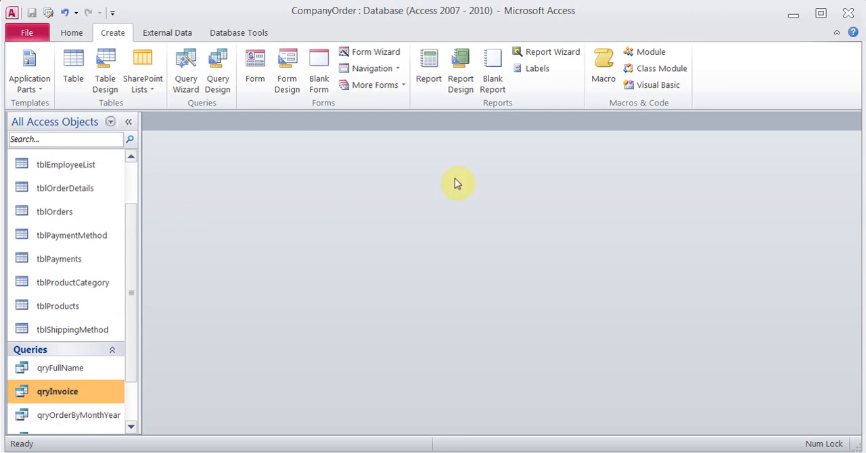
left_click(551, 59)
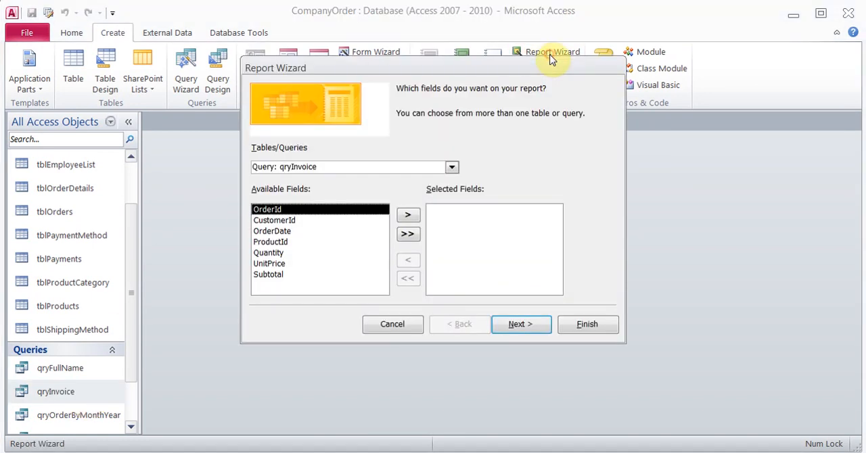
left_click(409, 234)
left_click(518, 327)
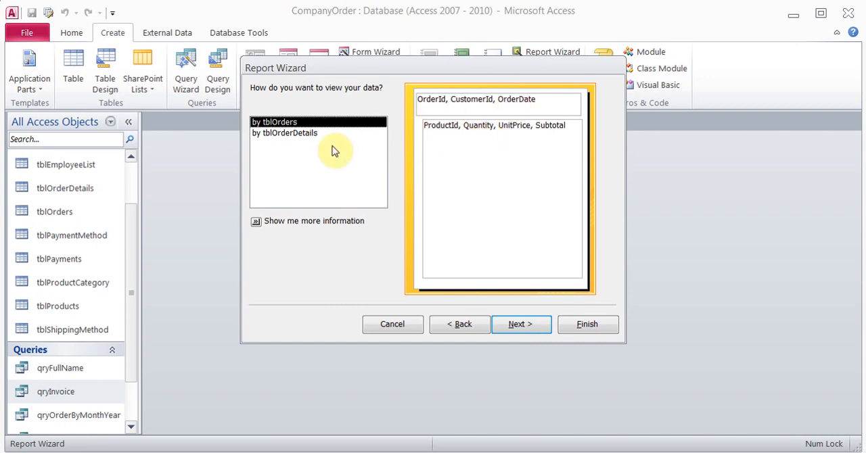
left_click(309, 134)
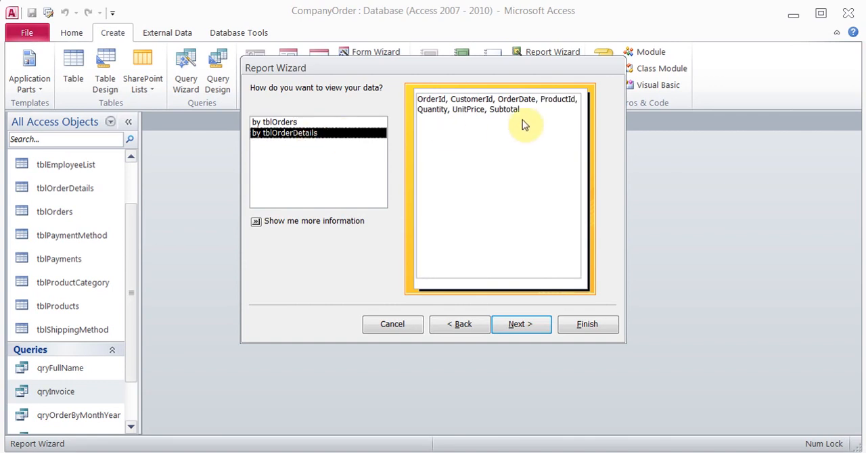
left_click(318, 123)
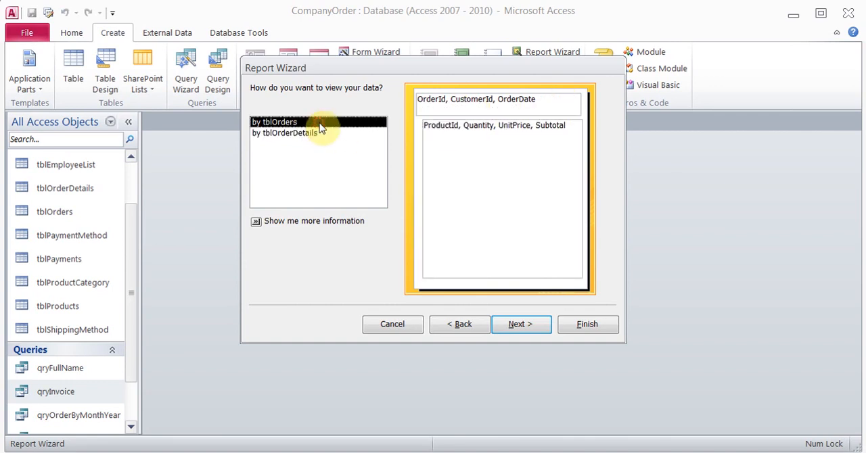
- Keep the default grouping and sorting without summary options, and give the report a stepped layout in landscape orientation
left_click(518, 326)
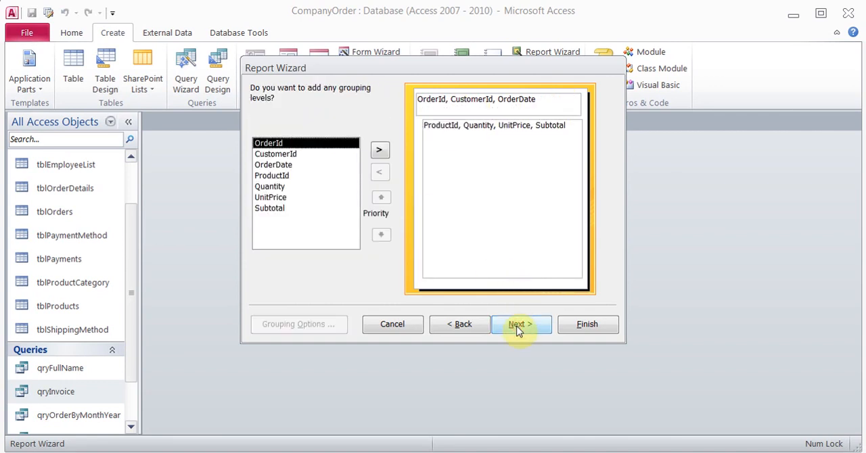
left_click(518, 328)
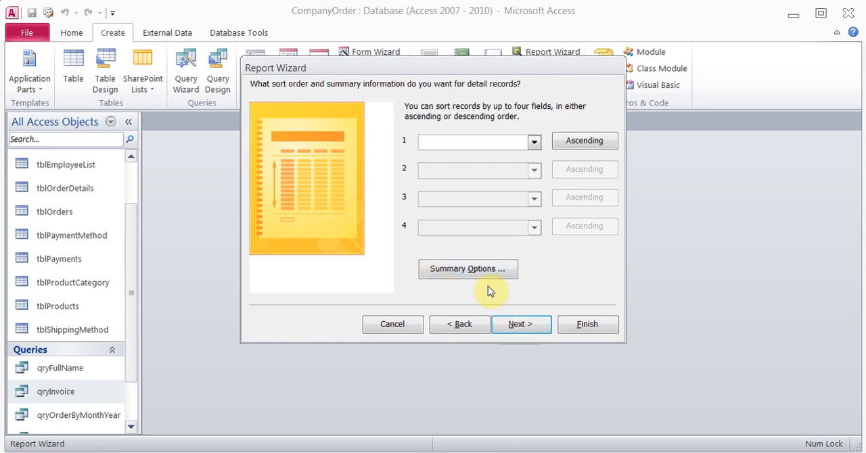
left_click(472, 270)
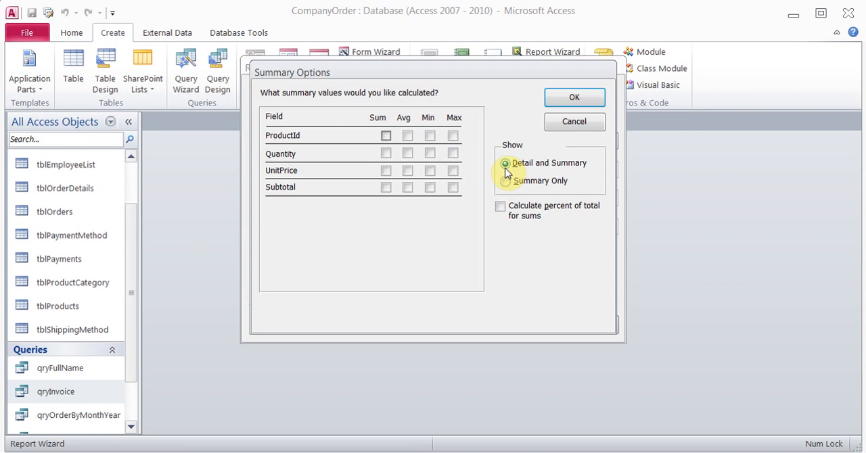
left_click(573, 120)
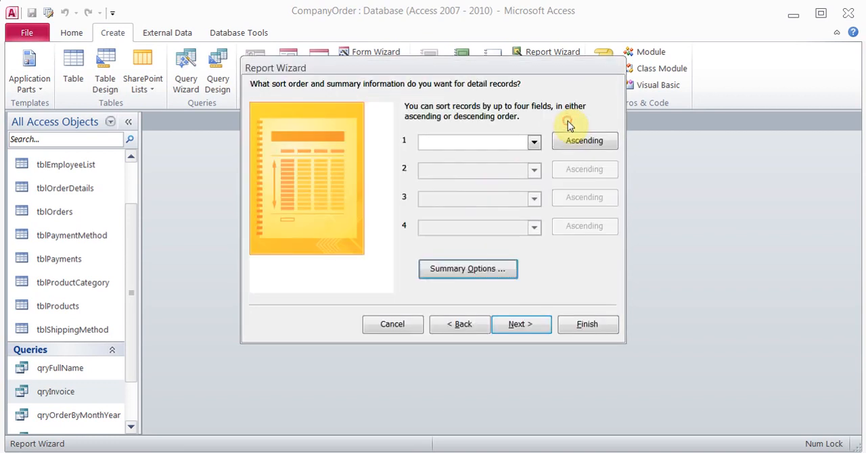
left_click(519, 324)
left_click(544, 145)
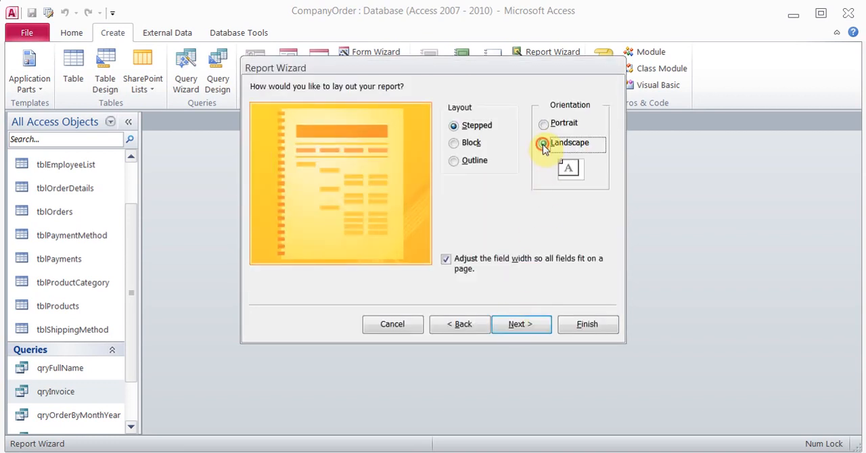
left_click(521, 325)
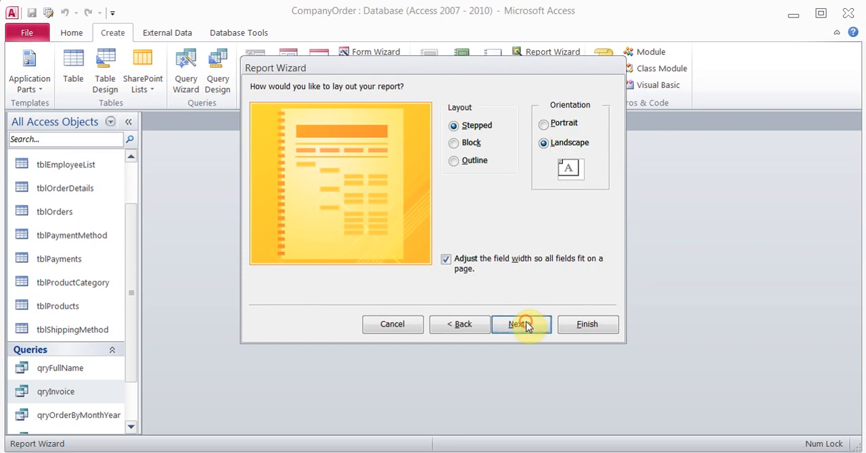
- Title the report Invoice, finish the wizard, preview it for order 2 across its full width, and close the preview
left_click_drag(424, 108, 352, 117)
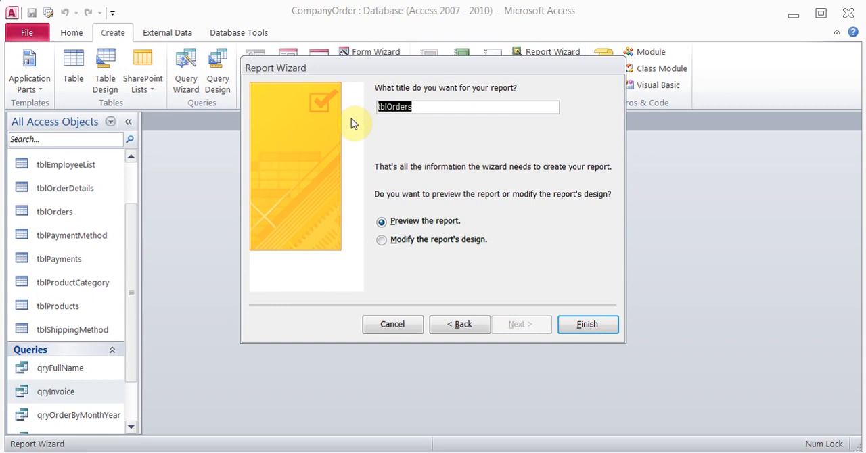
key("BackSpace")
type("Invoice")
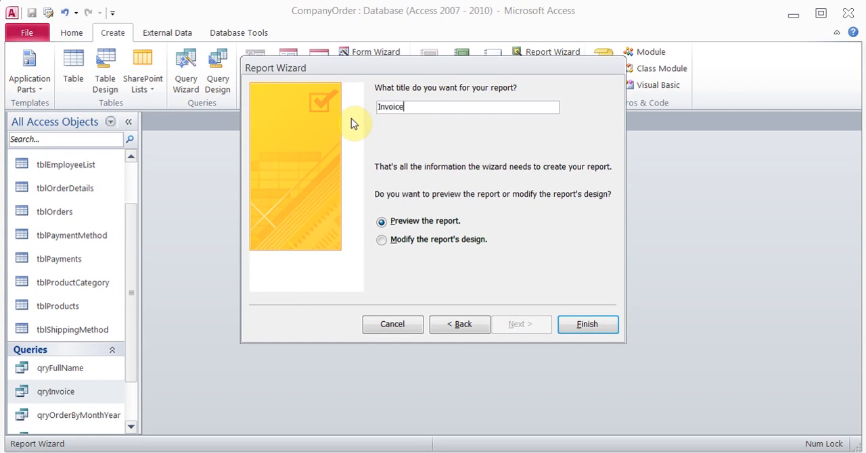
left_click(566, 332)
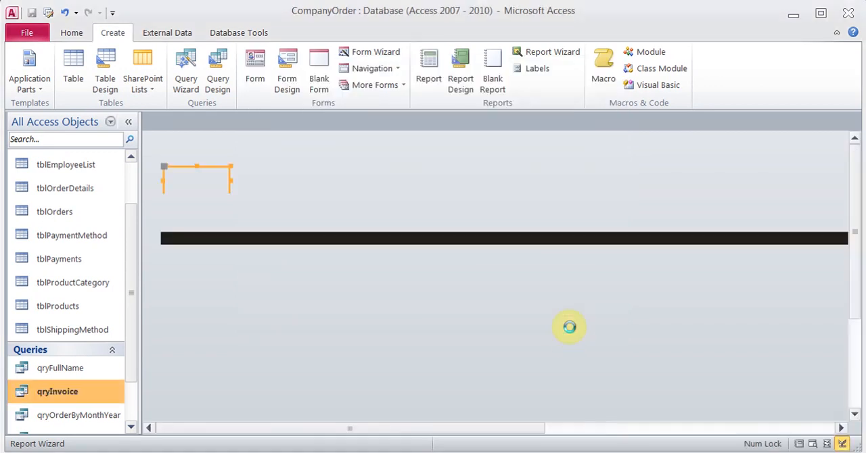
type("2")
key("Return")
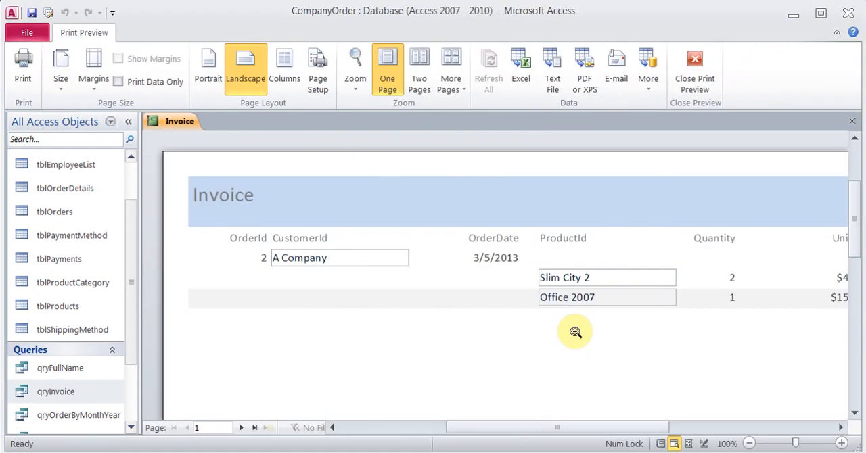
left_click_drag(510, 427, 607, 420)
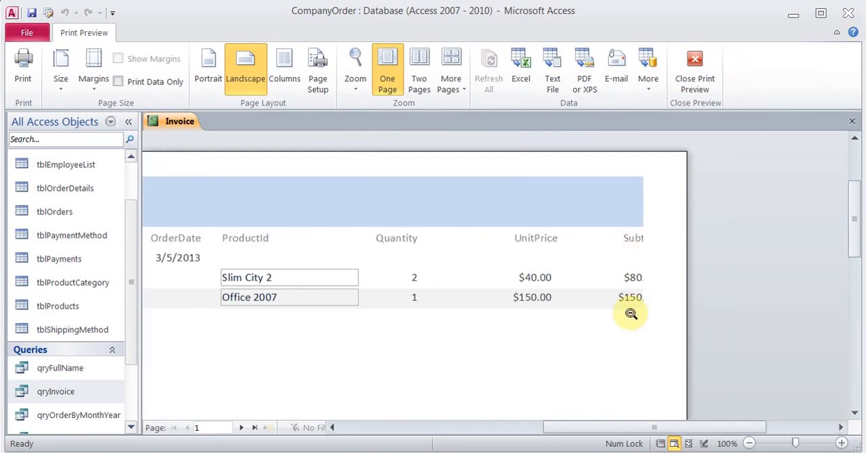
left_click(696, 66)
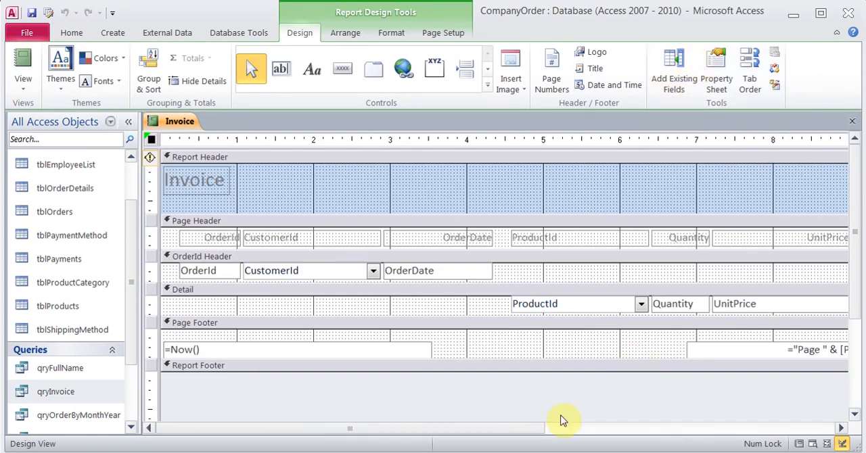
- Narrow the UnitPrice heading and its detail field together to about 1 inch wide
left_click_drag(519, 429, 663, 433)
left_click(623, 243)
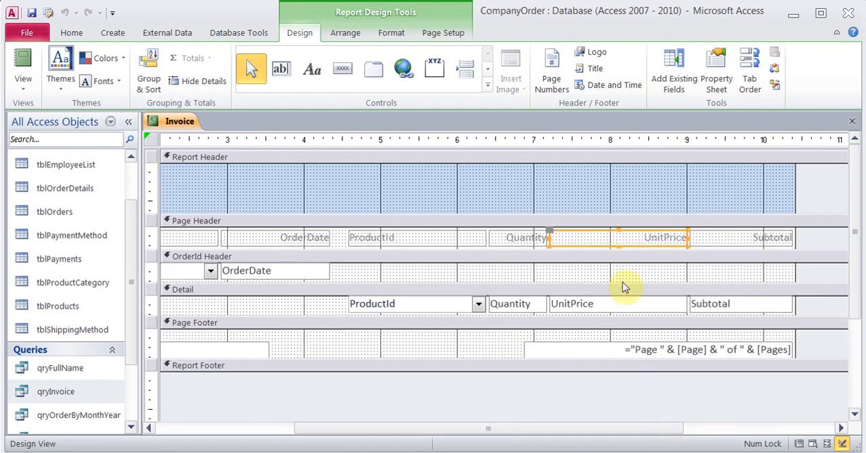
left_click(621, 304, "shift")
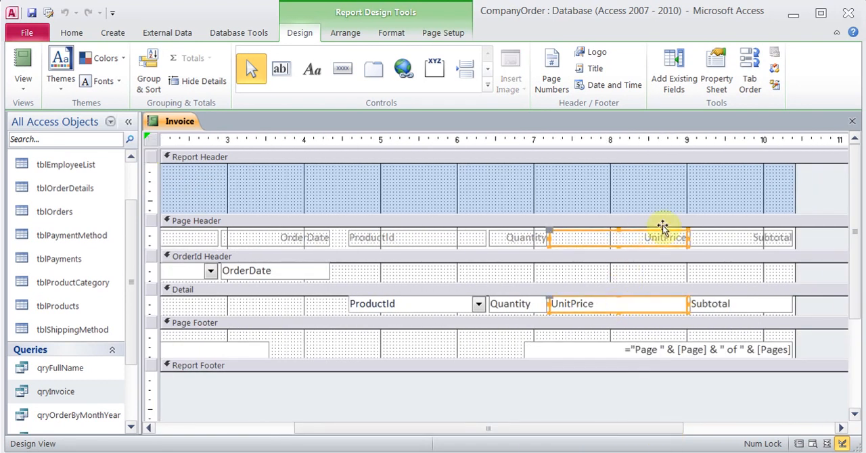
left_click_drag(684, 237, 622, 236)
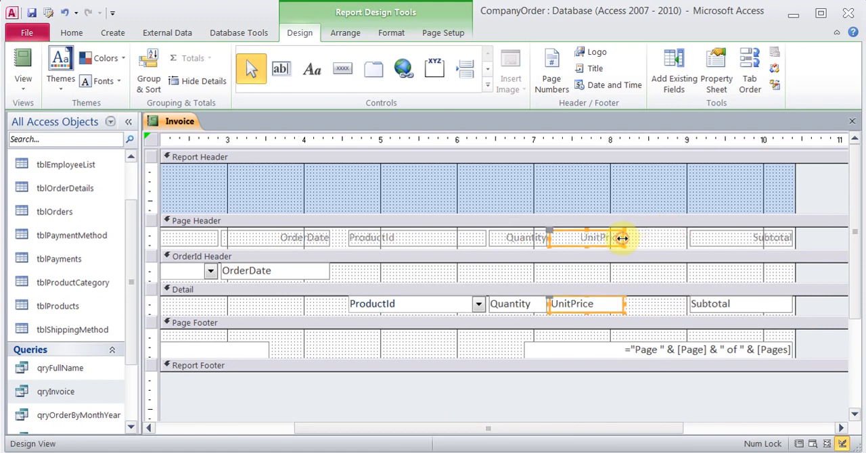
- Move the Subtotal heading and its detail field together closer to the narrowed UnitPrice column
left_click(739, 239)
left_click(738, 305, "shift")
left_click_drag(740, 239, 684, 239)
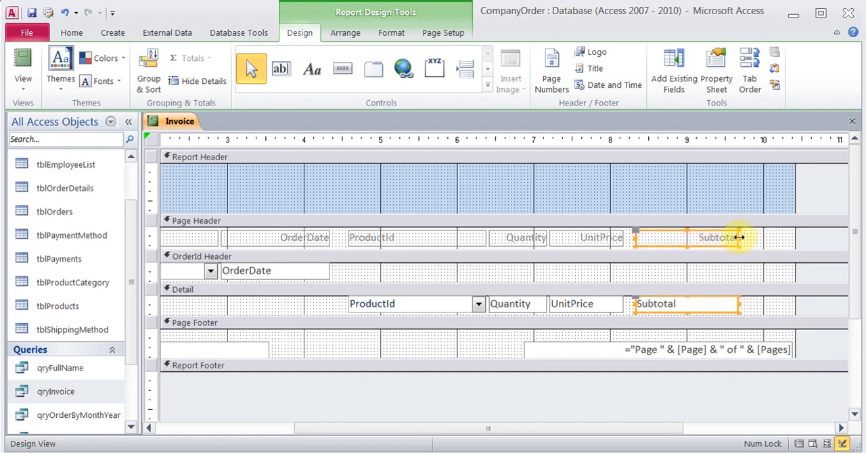
left_click(498, 341)
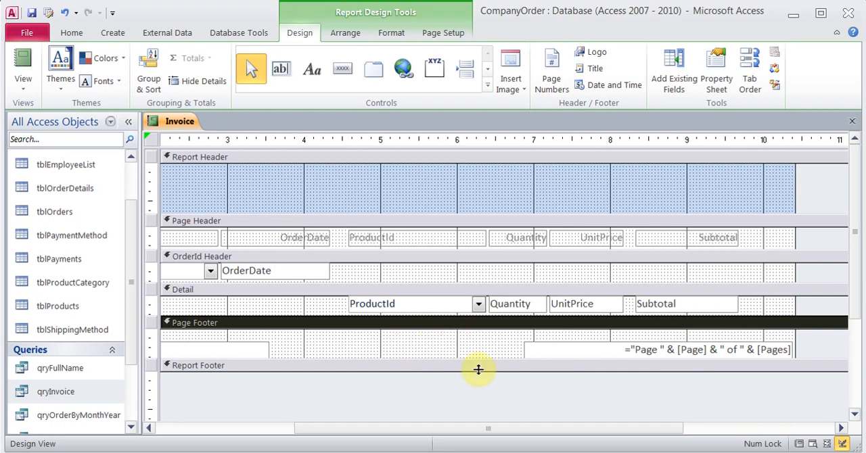
- Expand the Report Footer to about 0.5 inch high and add a text box about 1.4 inches wide beneath the Subtotal column
left_click_drag(480, 370, 483, 409)
left_click(605, 399)
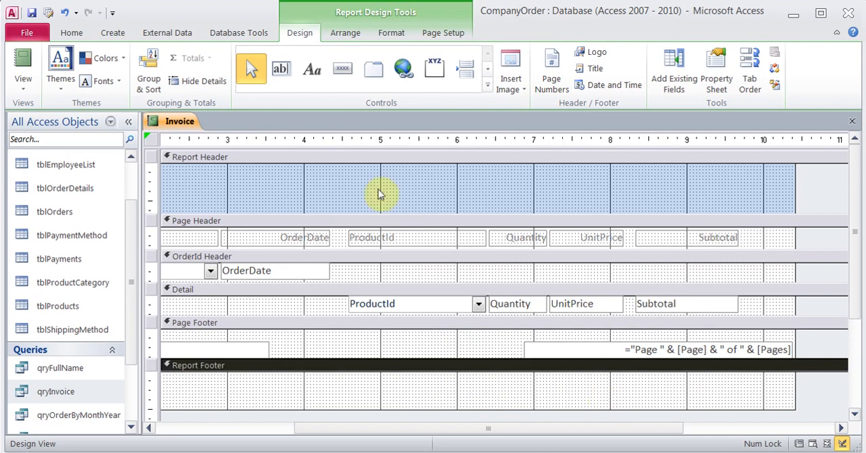
left_click(282, 73)
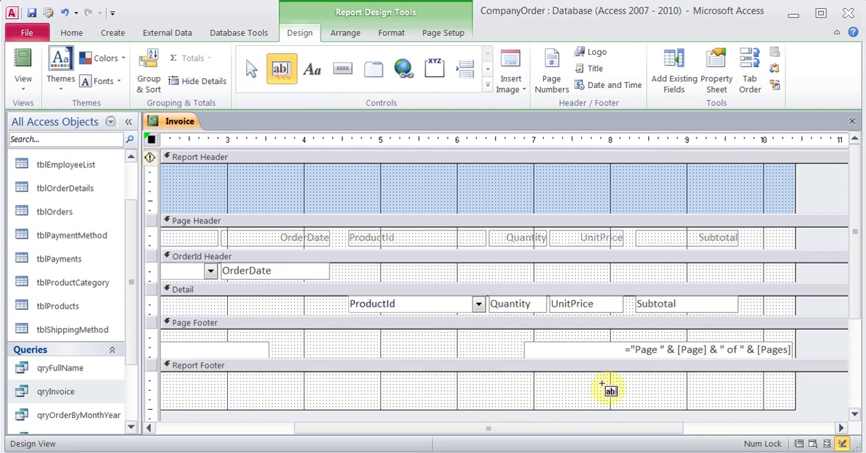
left_click_drag(637, 378, 743, 399)
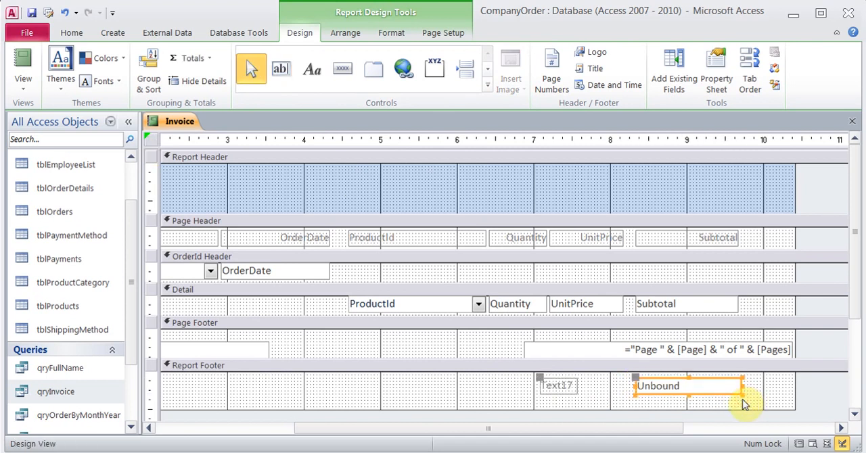
- Enter =Sum([Subtotal]) as the expression of the unbound text box in the Report Footer
left_click(679, 384)
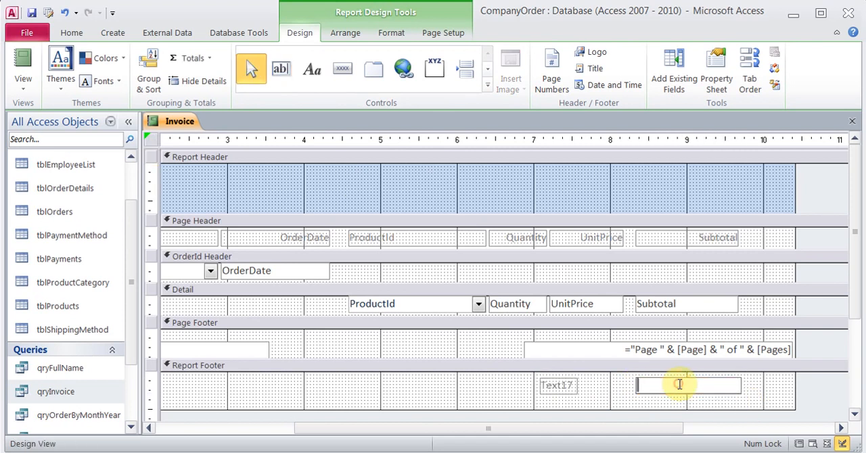
type("=Sum")
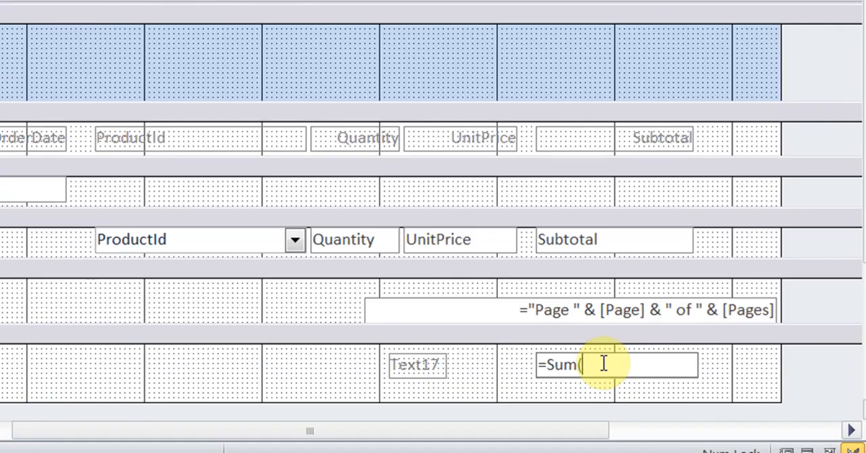
type("([Subtotal])")
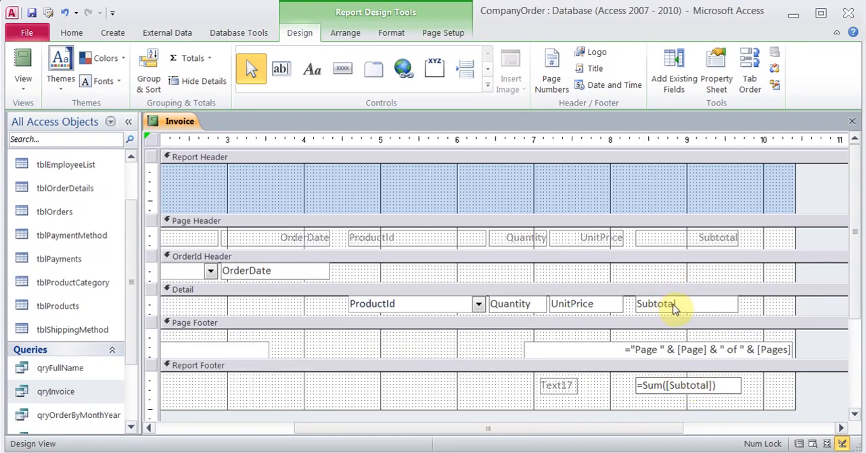
- Review the total text box's control source in the Expression Builder and close its properties
left_click(712, 89)
left_click(826, 189)
left_click(837, 189)
left_click(849, 189)
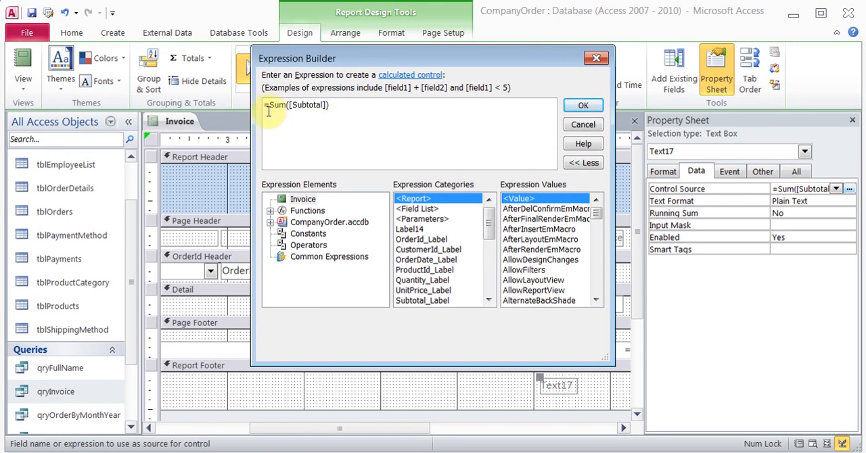
left_click(583, 106)
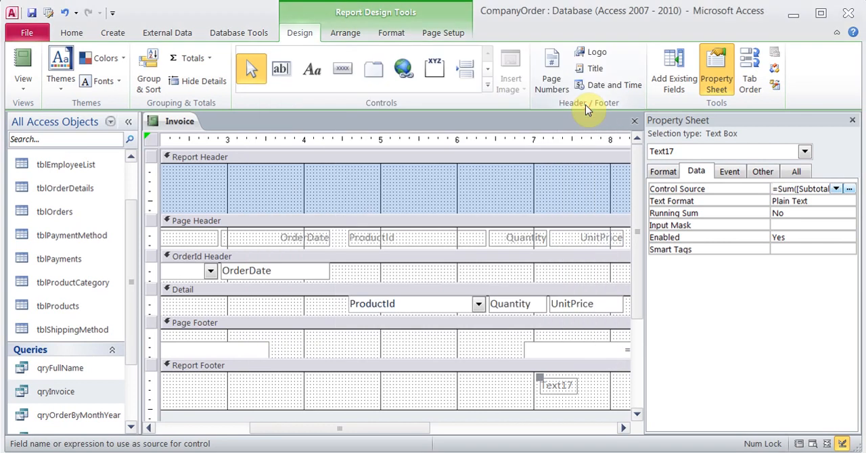
left_click(851, 120)
- Change the caption of the label beside the footer's sum text box to Total
left_click(554, 386)
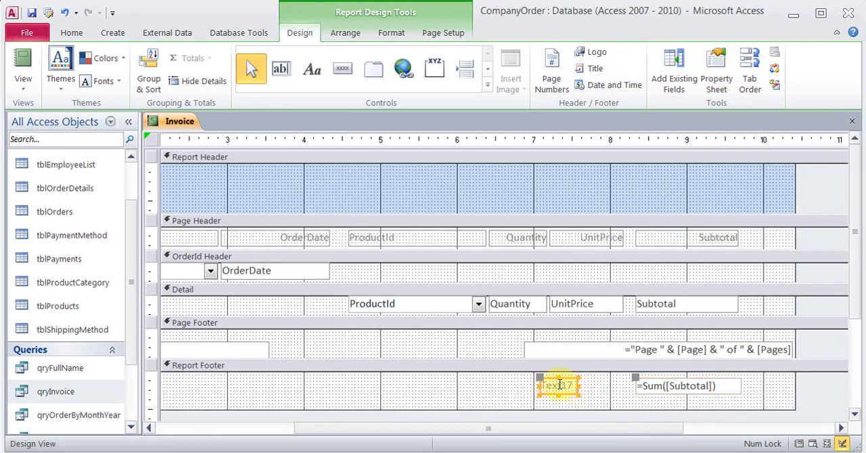
left_click(716, 74)
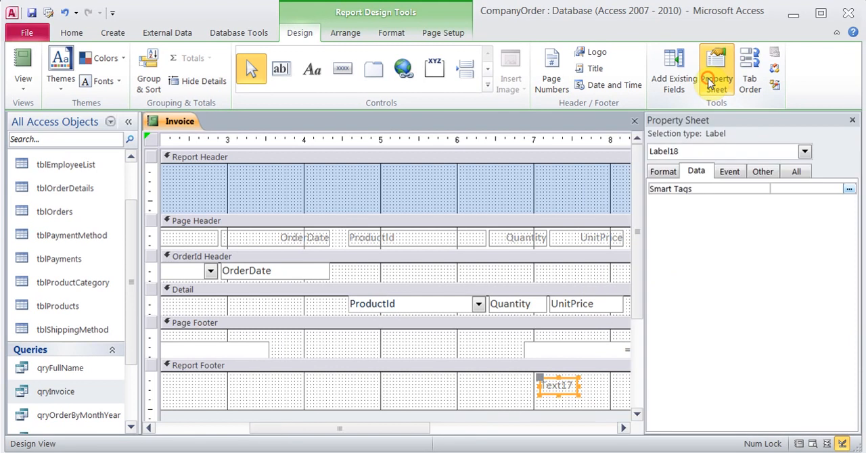
left_click(667, 172)
double_click(798, 190)
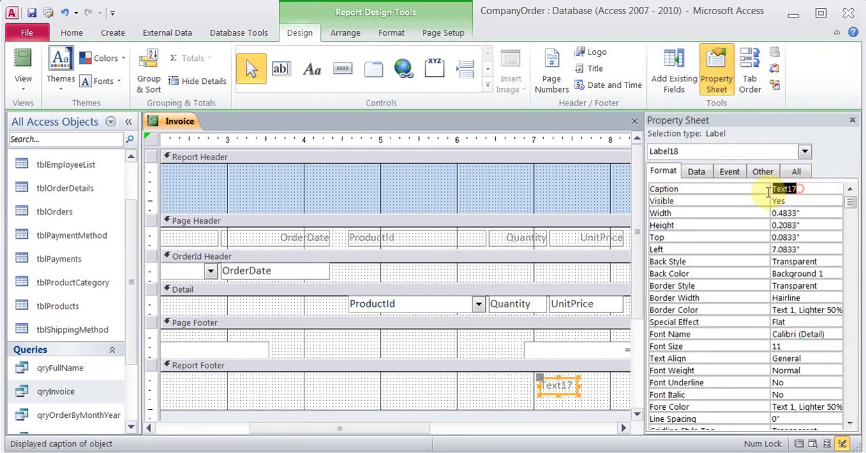
left_click(767, 194)
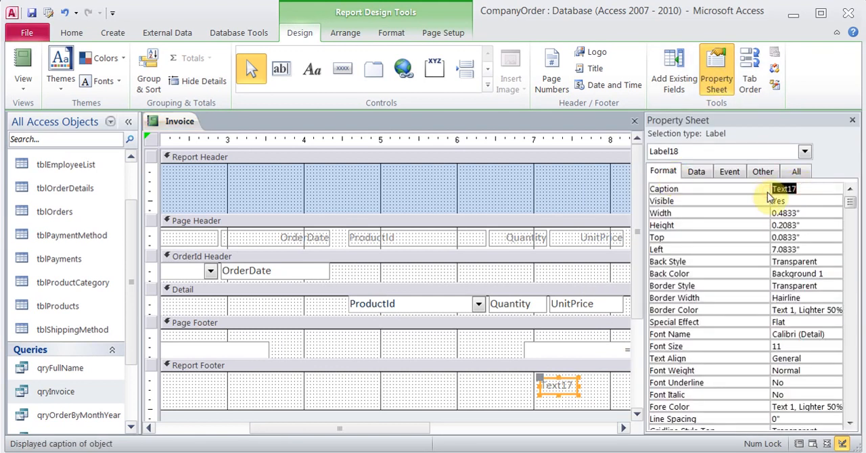
type("Total")
left_click(701, 173)
left_click(729, 174)
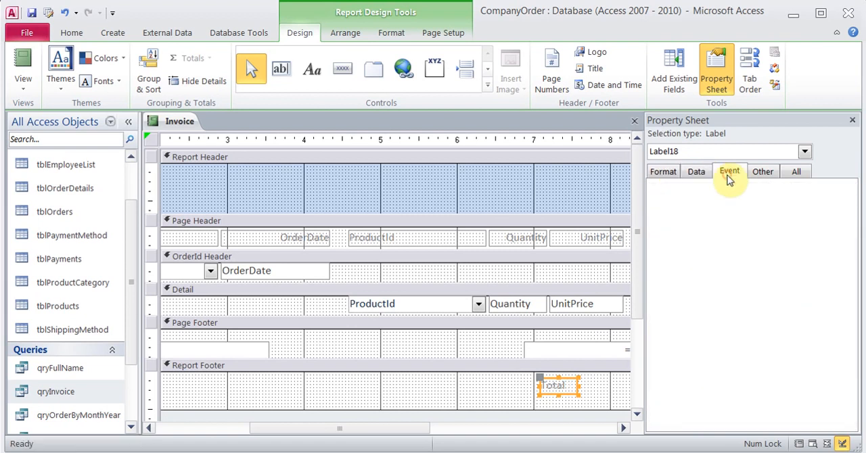
left_click(853, 120)
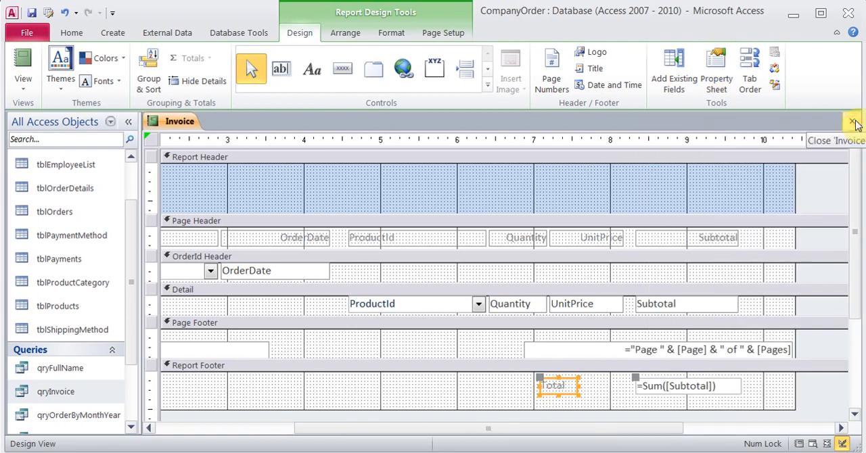
- Show the Invoice report in Report View for order 2 and check the total under the Subtotal column
left_click(24, 64)
type("2")
key("Return")
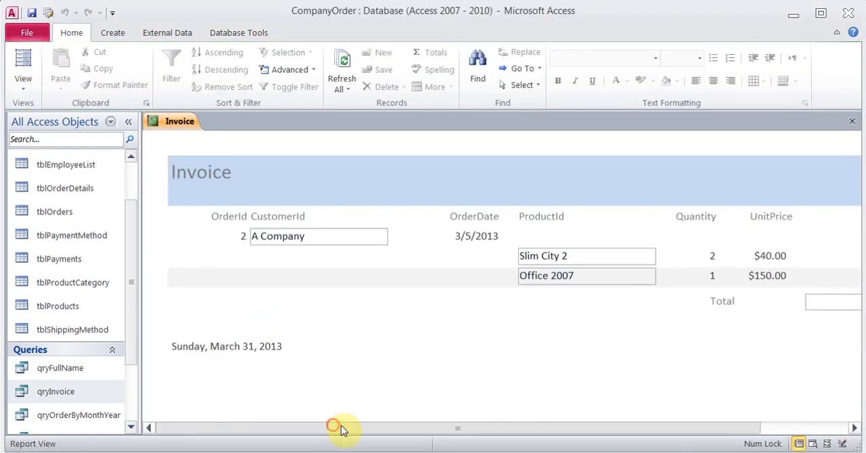
left_click_drag(332, 429, 463, 442)
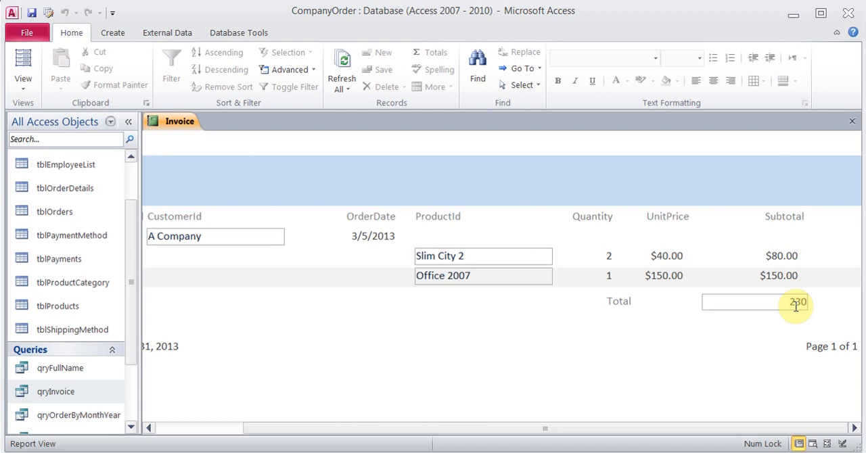
- Extend the Report Footer in Design View and add an unbound text box beneath the =Sum([Subtotal]) text box
left_click(22, 85)
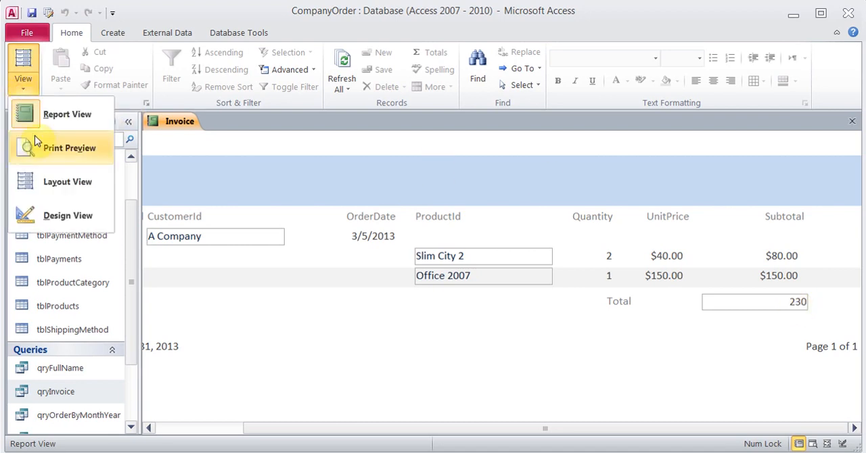
left_click(27, 213)
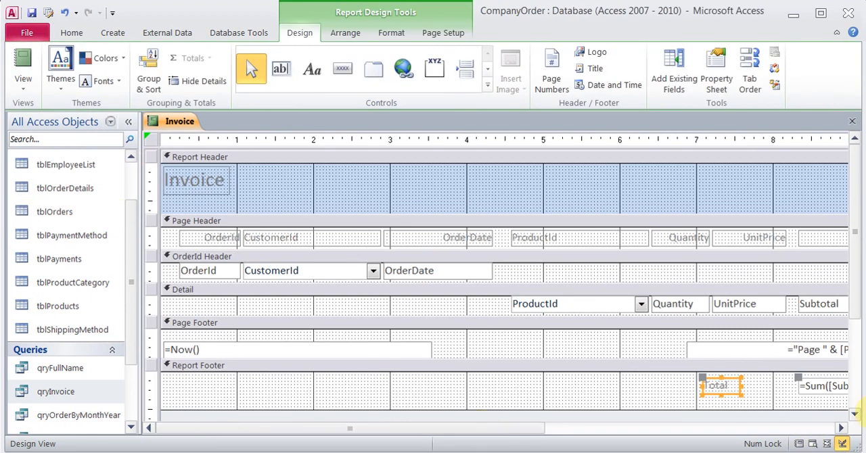
left_click(855, 414)
left_click_drag(770, 320, 771, 349)
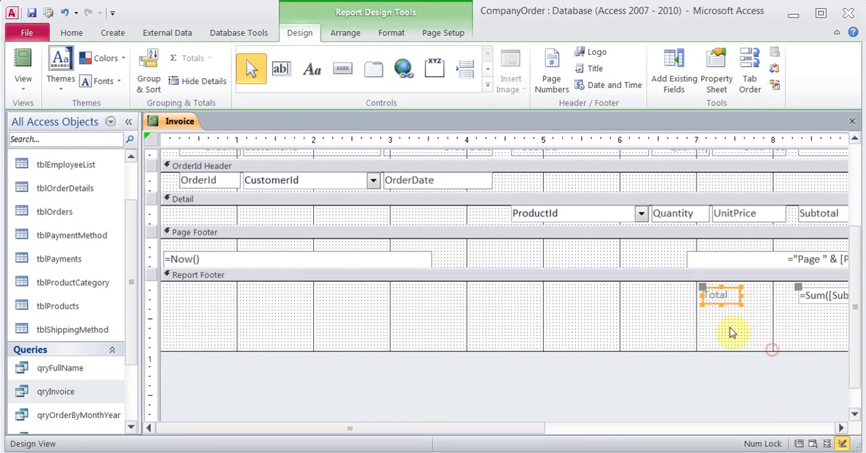
left_click(282, 70)
left_click_drag(800, 317, 843, 334)
- Enter =[Total]*.13 as the expression of the new text box in the Report Footer
left_click(826, 326)
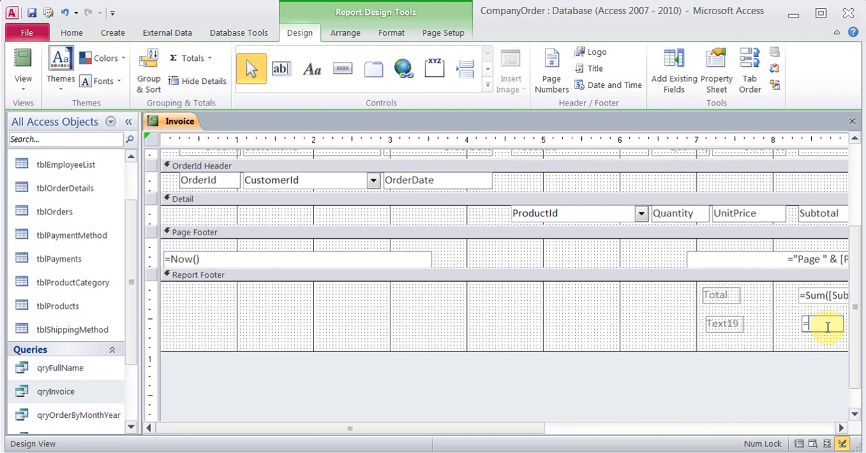
type("=[To")
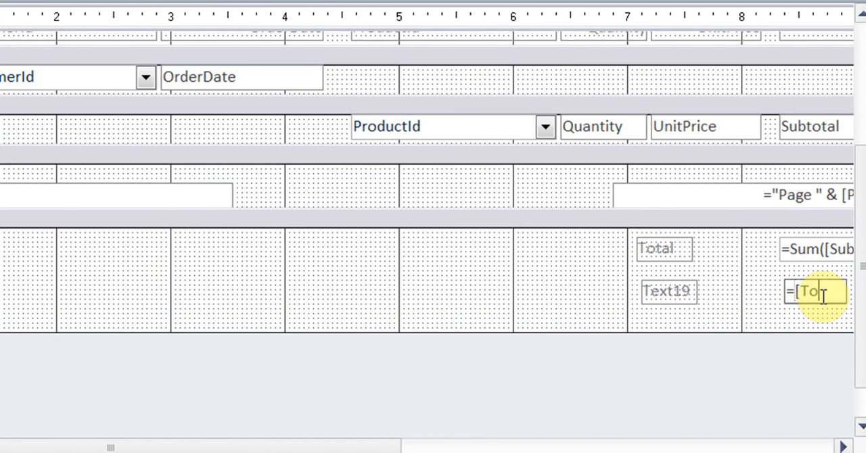
type("tal]*")
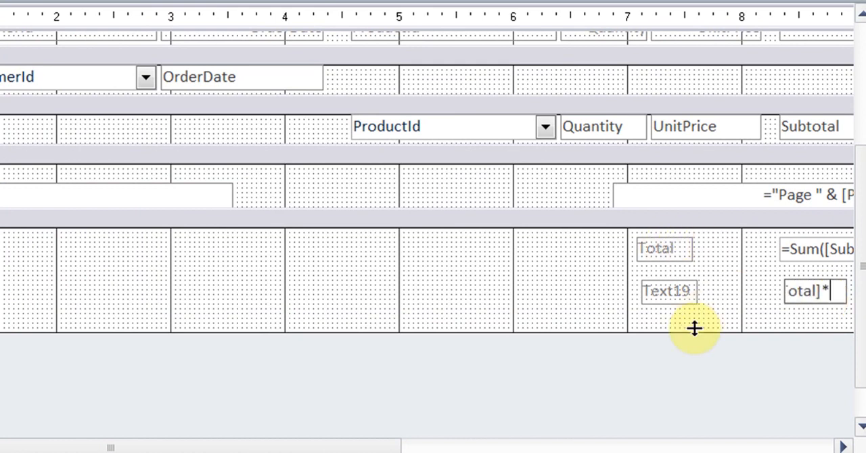
type(".13")
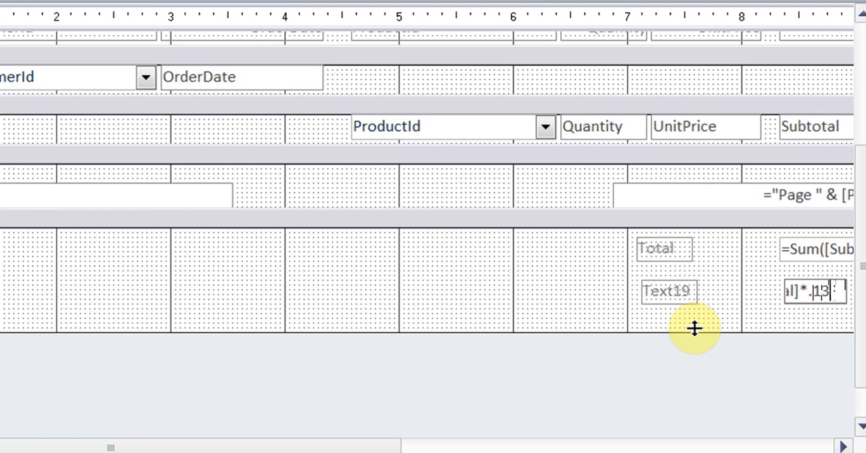
key("Left")
key("Left")
key("Left")
key("Left")
key("Left")
key("Left")
key("Left")
key("Left")
key("Left")
key("Left")
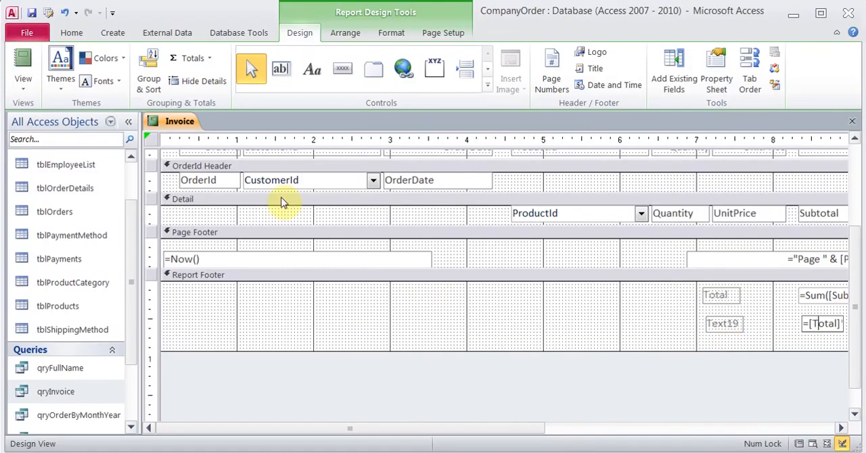
- Show the Invoice report in Report View for order 2, entering 2 for the Total parameter, and check the new calculated field
left_click(22, 61)
type("2")
key("Return")
type("2")
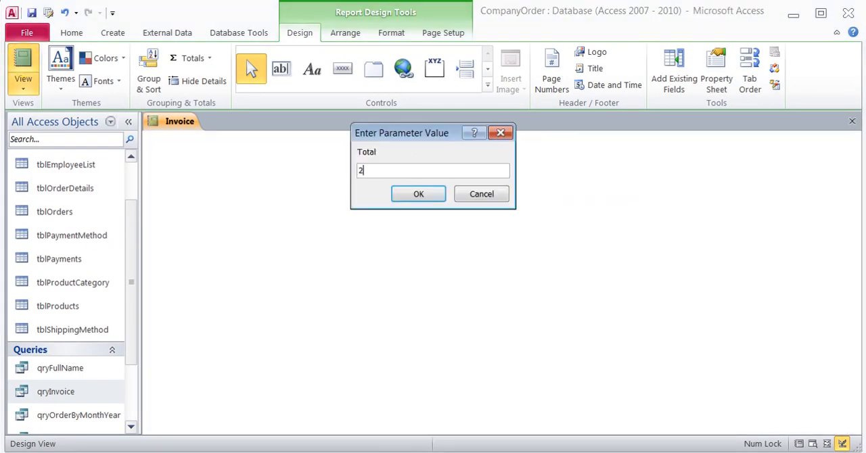
key("Return")
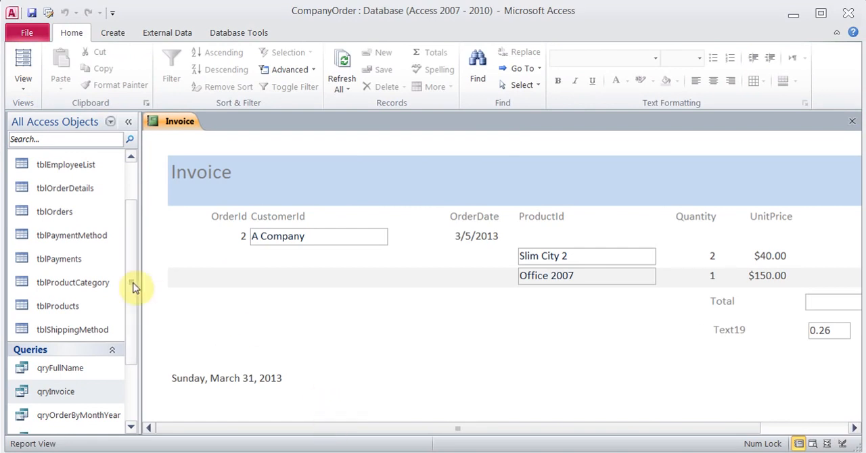
- Look up the name of the =Sum([Subtotal]) text box in its properties in Design View
left_click(24, 81)
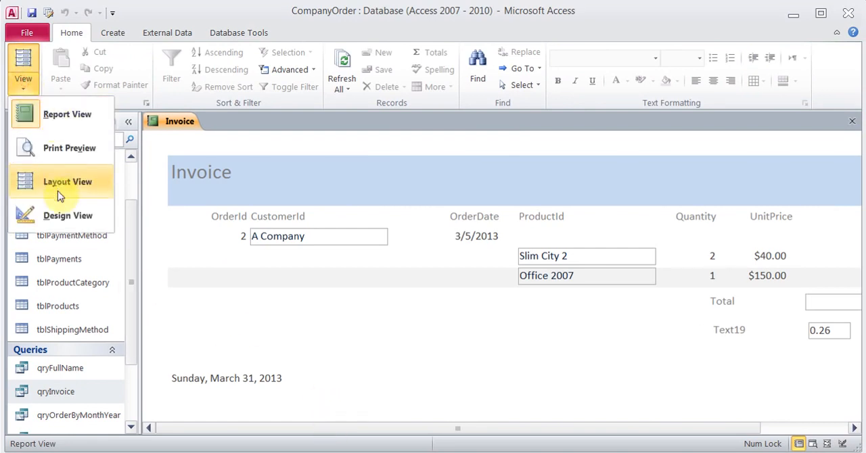
left_click(58, 214)
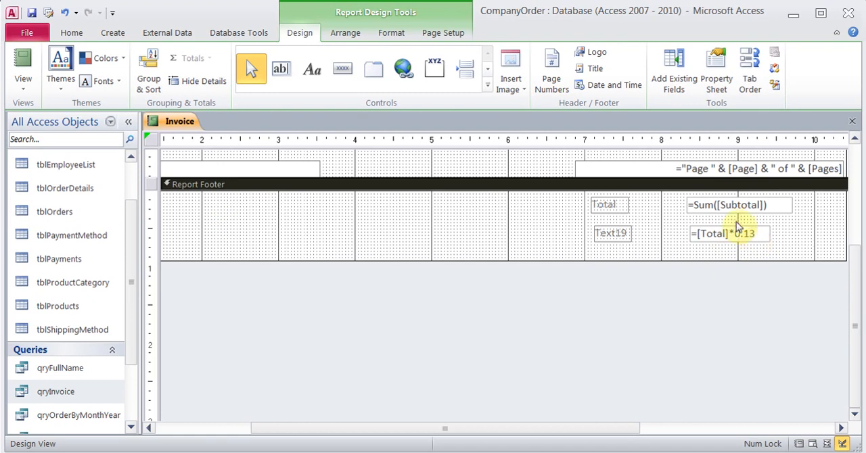
left_click(711, 207)
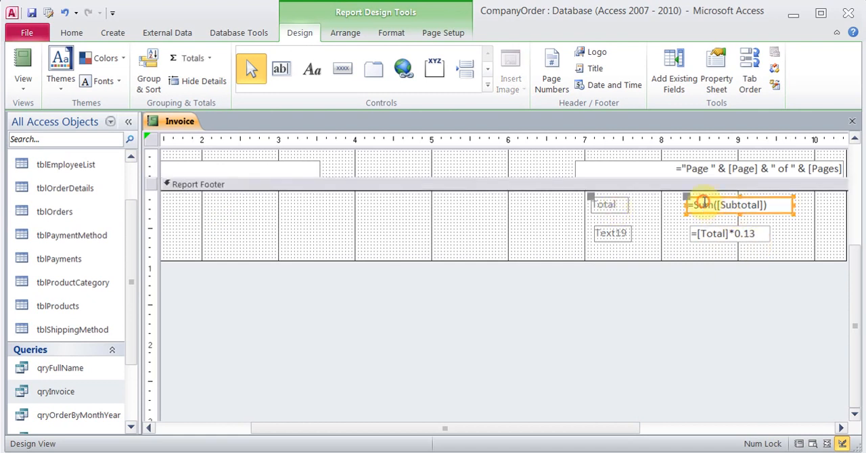
left_click(716, 81)
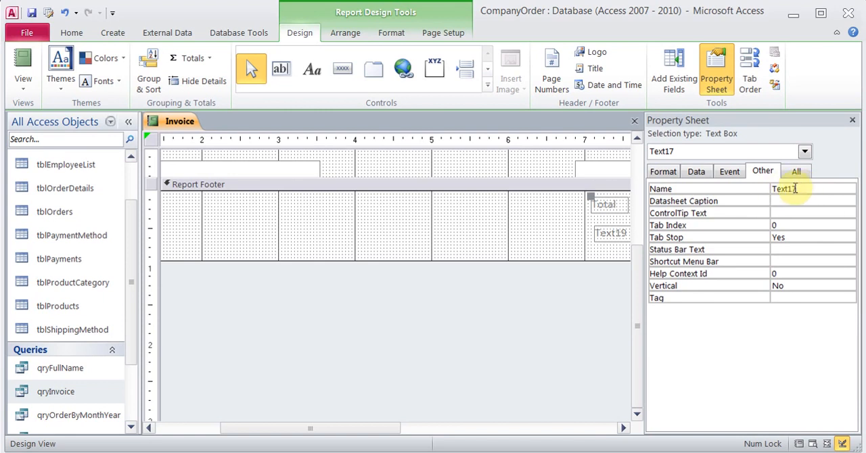
left_click(852, 120)
- Replace Total with Text17 in the lower footer text box so its expression reads =[Text17]*0.13
left_click(724, 233)
left_click(724, 233)
key("BackSpace")
key("BackSpace")
key("BackSpace")
key("BackSpace")
type("ext17")
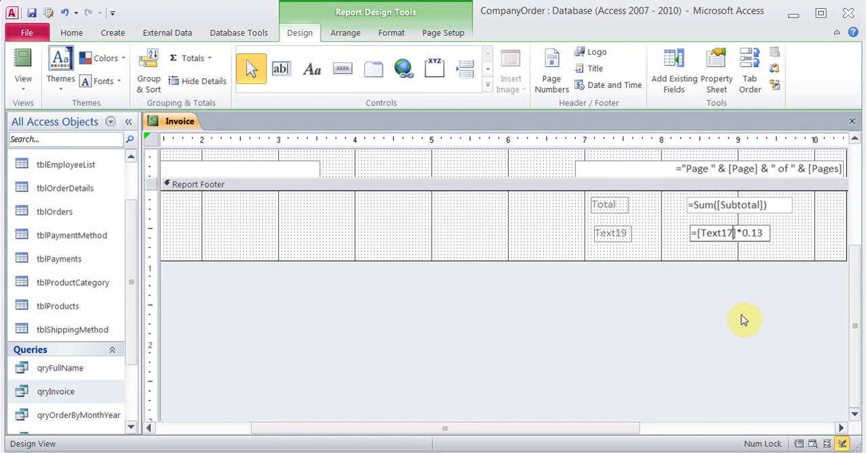
- Change the caption of the label beside the =[Text17]*0.13 text box to Tax
left_click(614, 233)
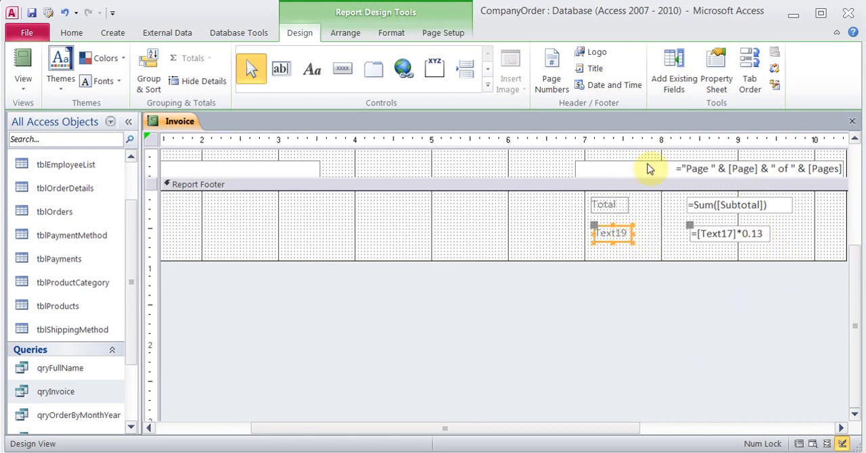
left_click(714, 88)
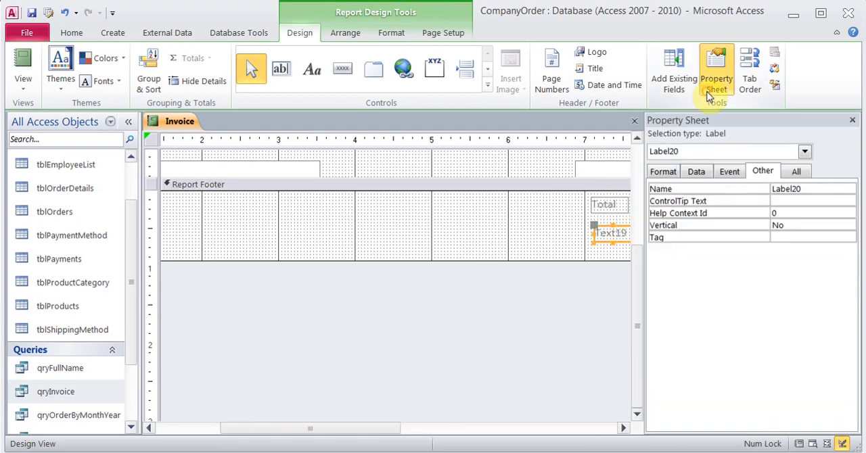
left_click(661, 173)
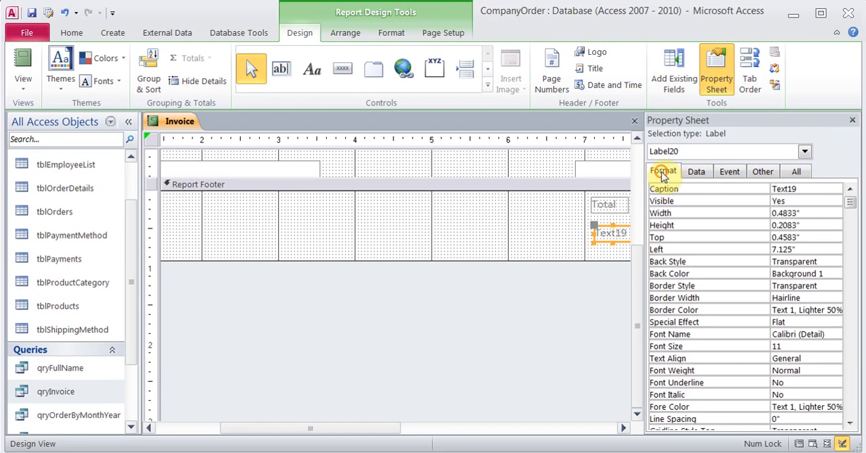
left_click(812, 189)
type("Tax")
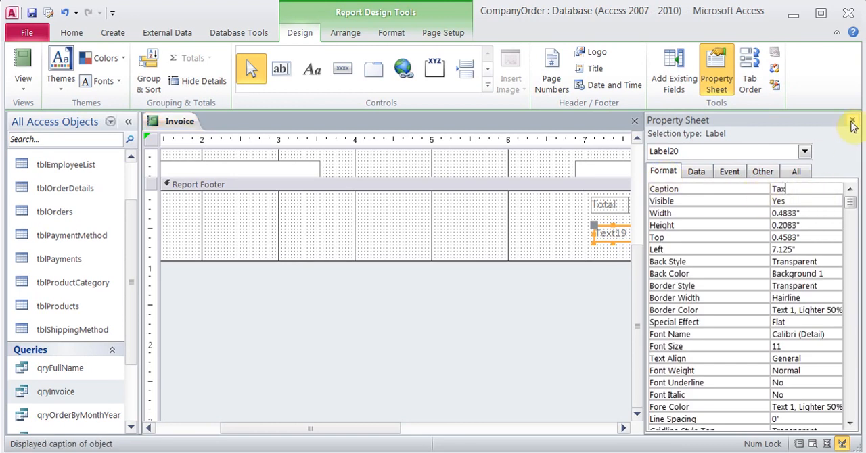
left_click(852, 120)
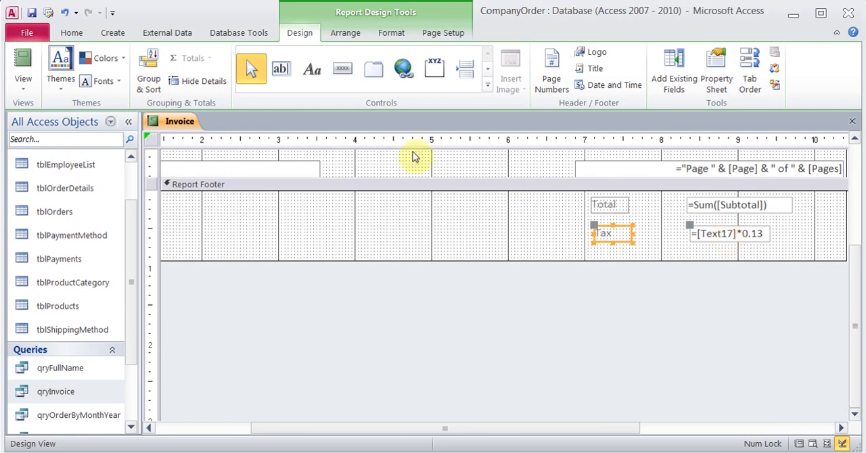
- Show the Invoice report in Report View for order 2 and check the tax amount under the total
left_click(24, 68)
type("2")
key("Return")
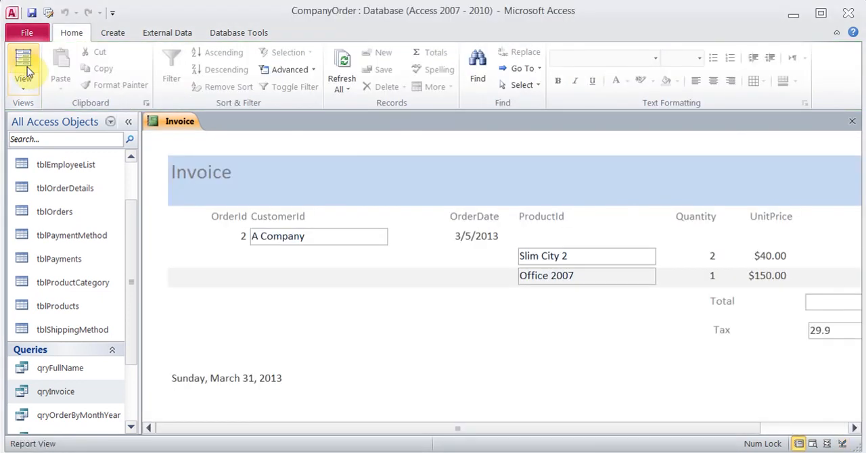
left_click_drag(289, 432, 415, 433)
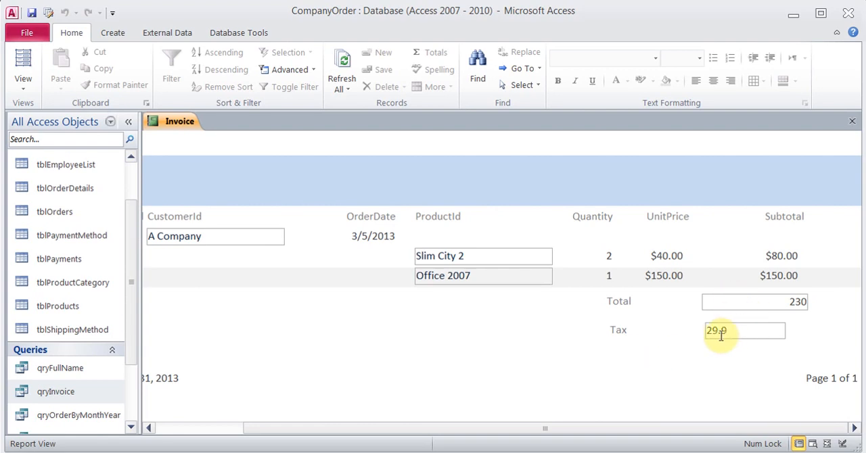
- Set the format of the =[Text17]*0.13 tax text box to Currency in Design View
left_click(23, 82)
left_click(53, 215)
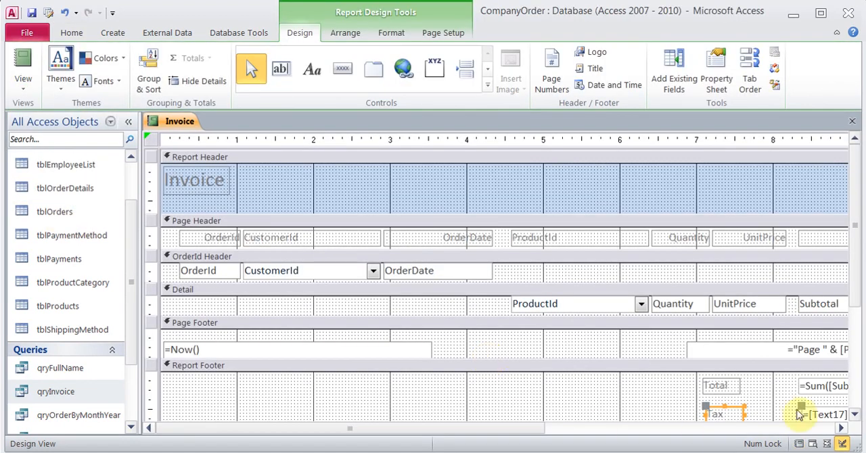
left_click(844, 428)
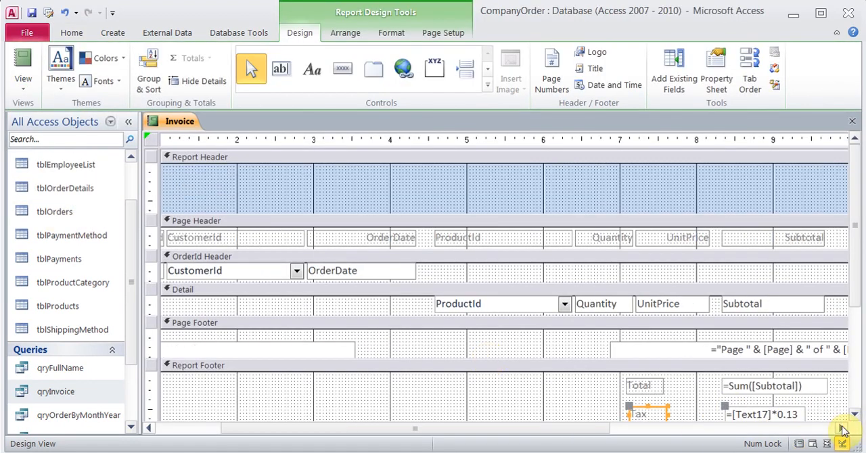
left_click(843, 429)
left_click(708, 416)
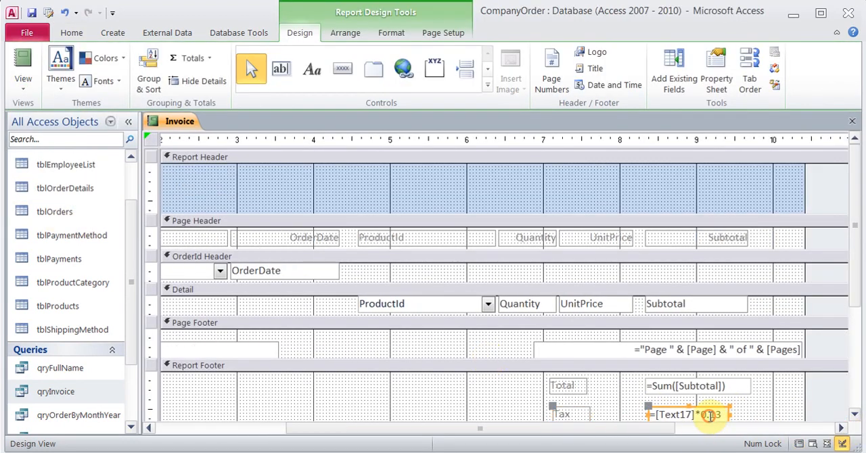
left_click(716, 85)
left_click(763, 175)
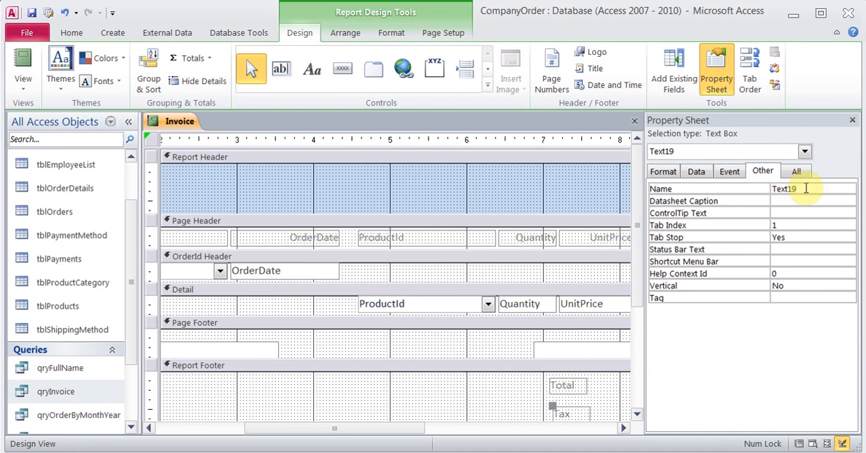
left_click(667, 173)
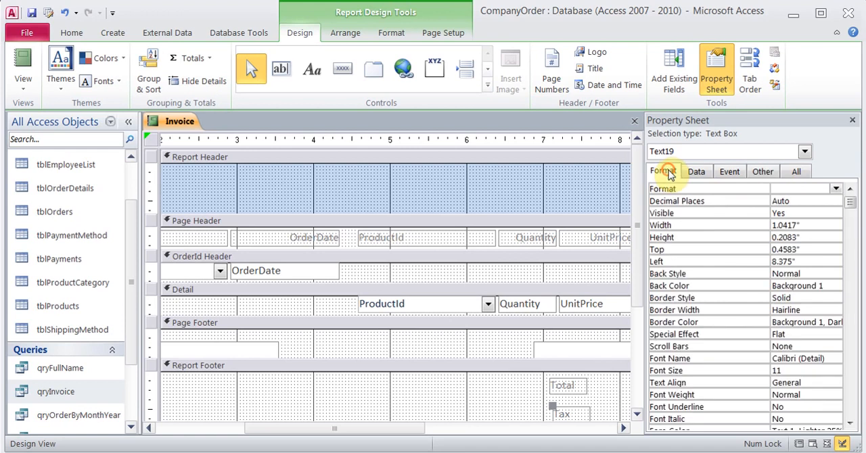
left_click(836, 189)
left_click(790, 293)
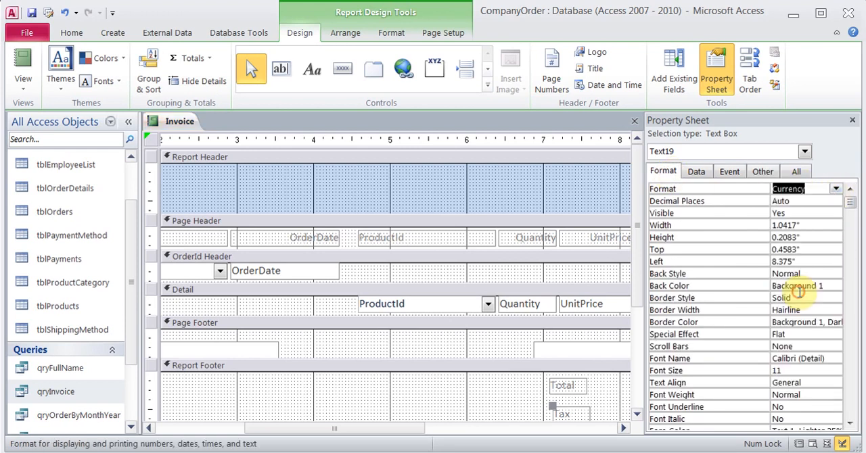
left_click(852, 123)
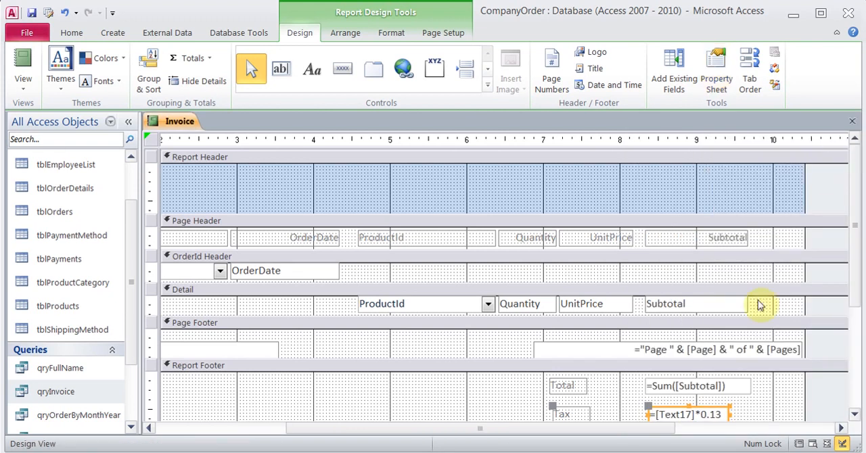
- Show the Invoice report in Report View for order 2 and check how the tax amount is formatted
left_click(21, 67)
type("2")
key("Return")
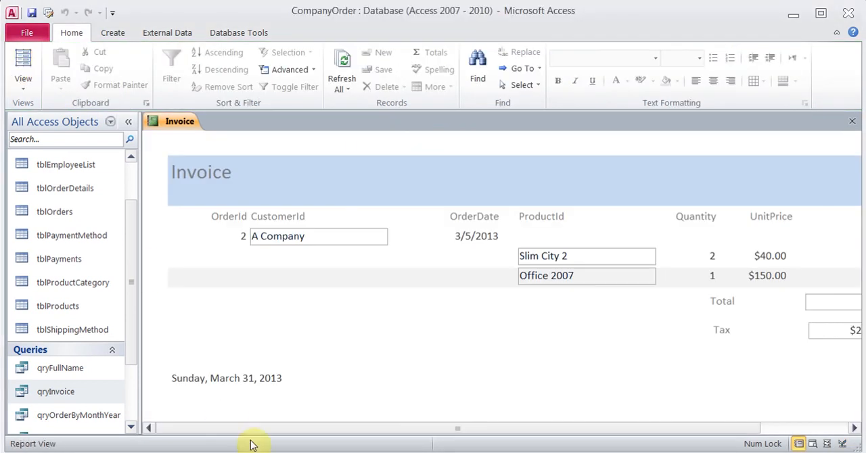
left_click_drag(326, 428, 436, 421)
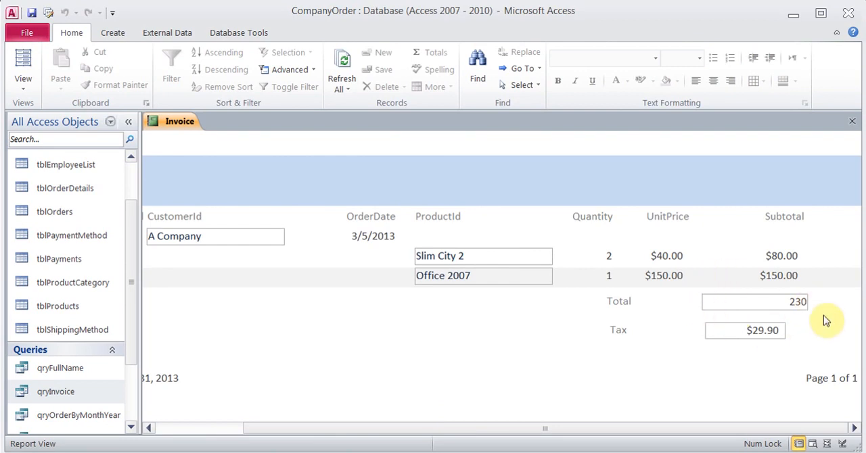
- Set the border style of the =[Text17]*0.13 tax text box to Transparent in the Invoice report's Design View
left_click(25, 88)
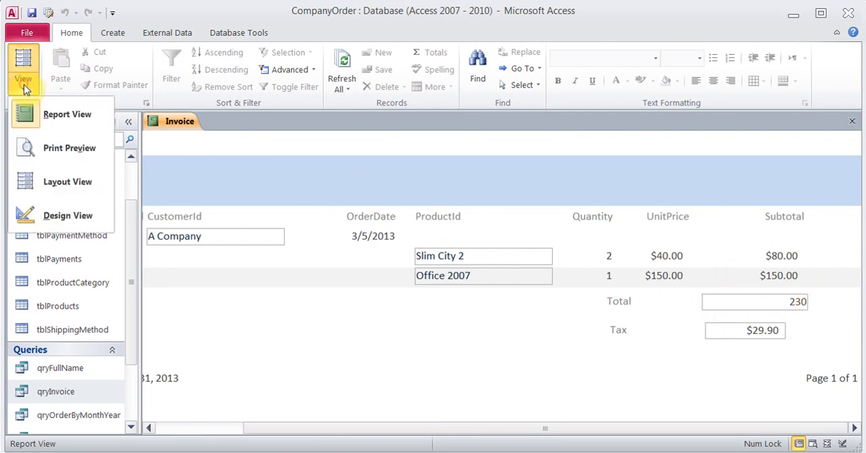
left_click(74, 218)
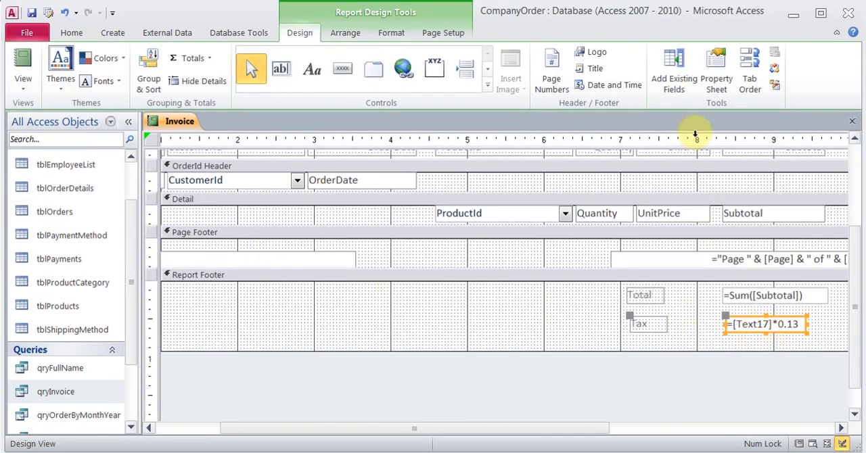
left_click(709, 71)
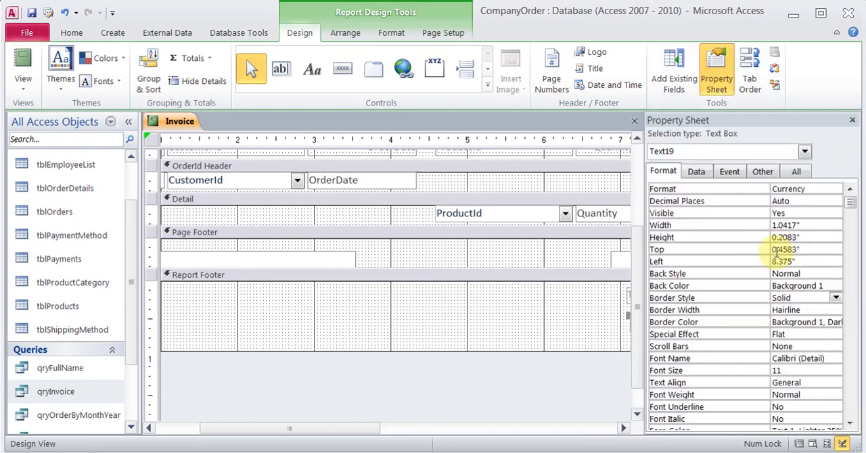
left_click(805, 297)
left_click(835, 298)
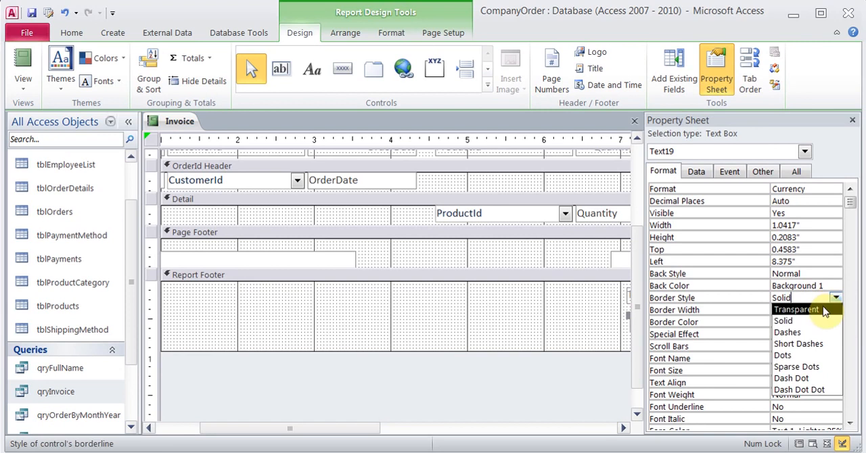
left_click(829, 308)
left_click(851, 120)
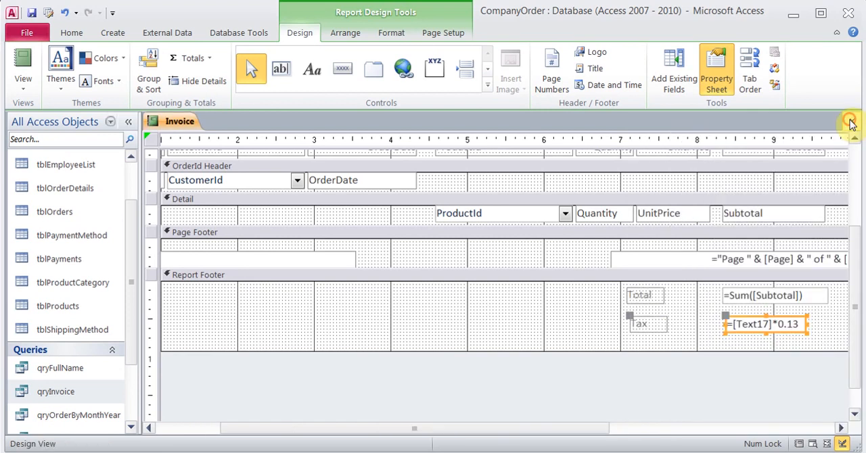
- Set the border style of the =Sum([Subtotal]) text box in the report footer to Transparent
left_click(763, 297)
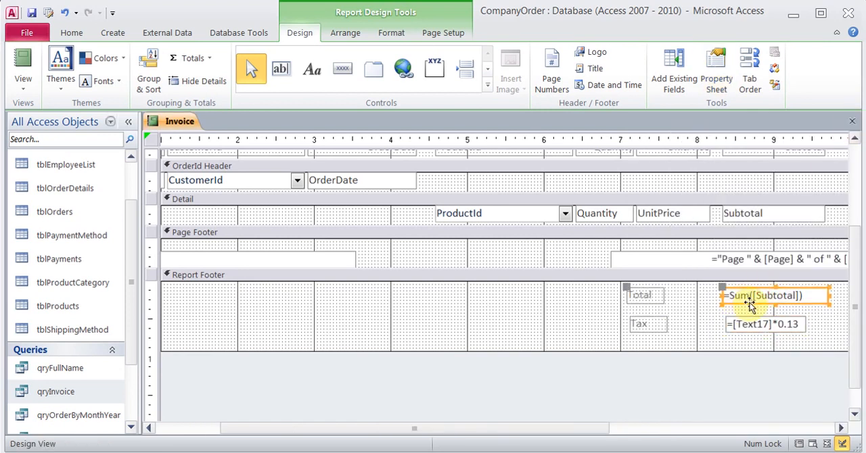
left_click(717, 71)
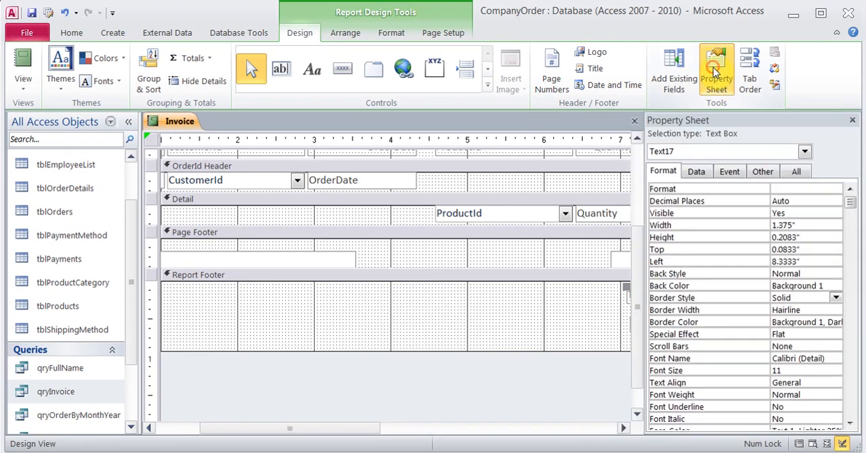
left_click(833, 299)
left_click(820, 310)
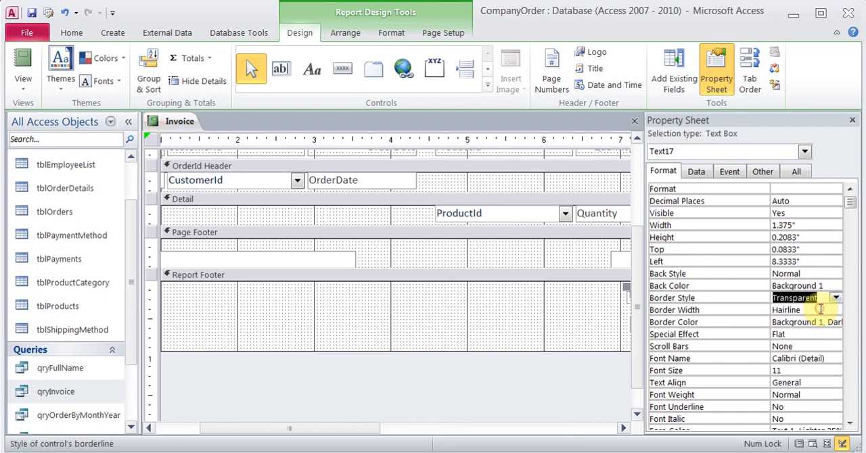
left_click(853, 120)
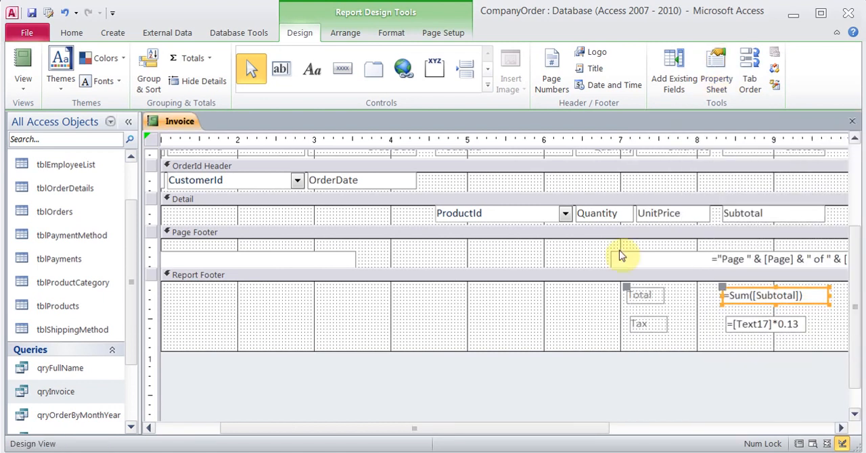
- Set the border style of the ProductId combo box in the Detail section to Transparent
left_click(497, 215)
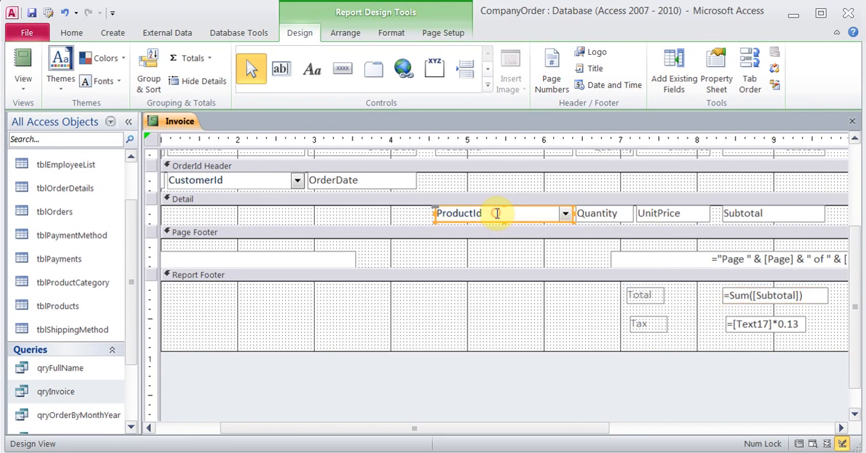
left_click(716, 76)
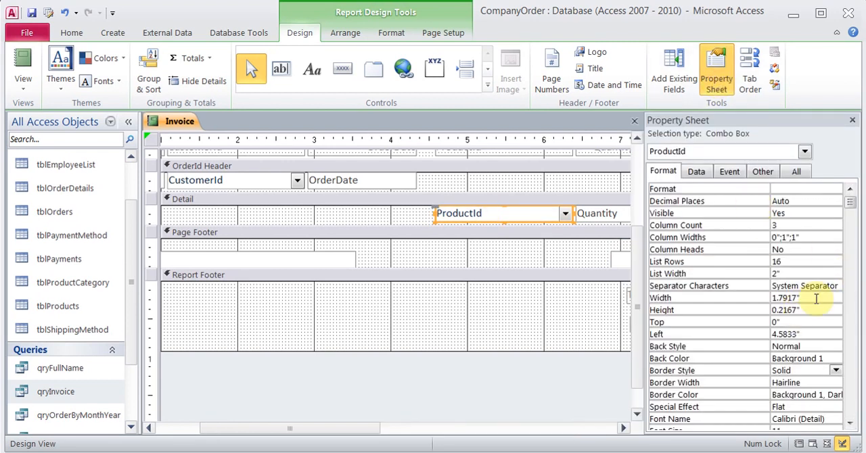
left_click(805, 370)
left_click(836, 372)
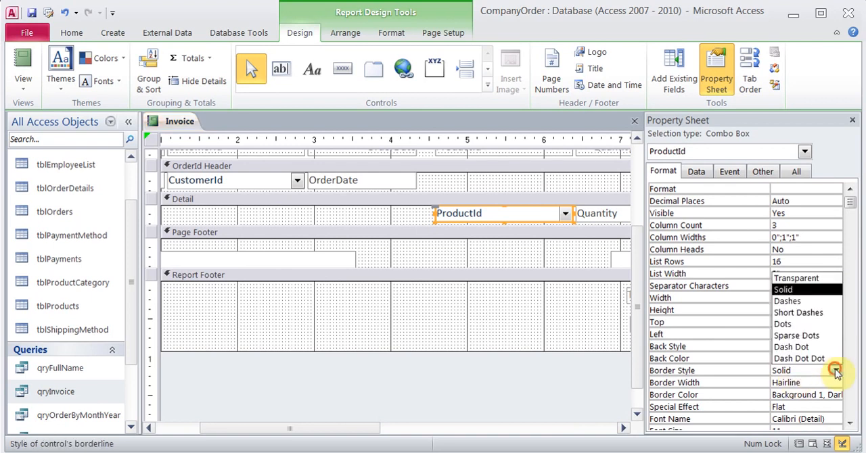
left_click(804, 278)
left_click(852, 120)
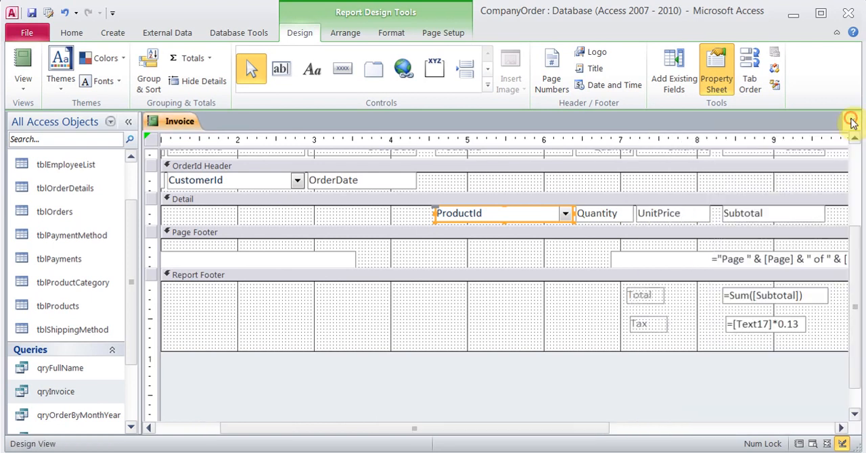
- Show the Invoice report in Report View for order 2 and check the borders of the product, total and tax fields
left_click(23, 66)
type("2")
key("Return")
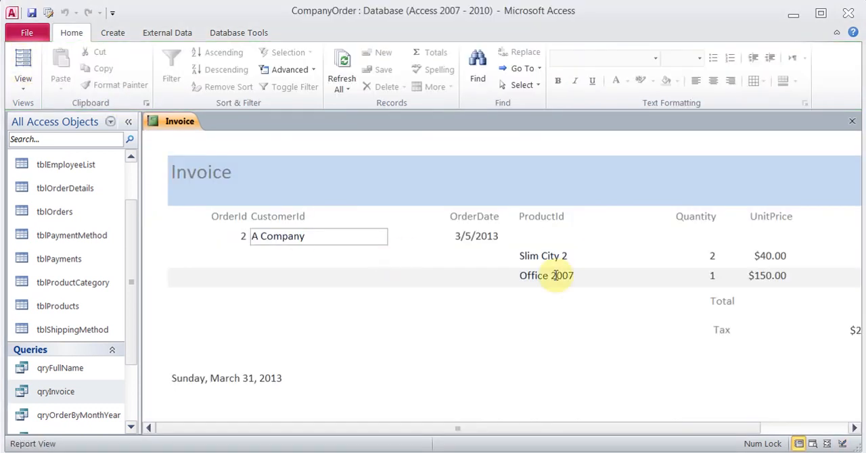
left_click_drag(421, 430, 534, 428)
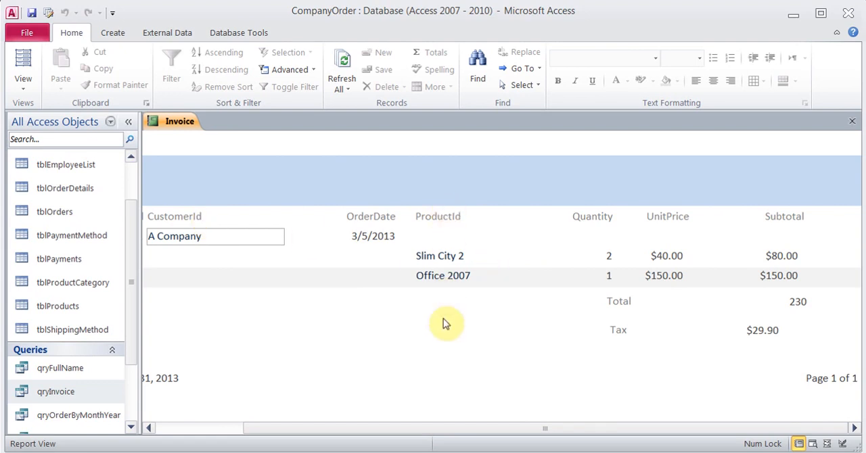
left_click_drag(433, 428, 285, 427)
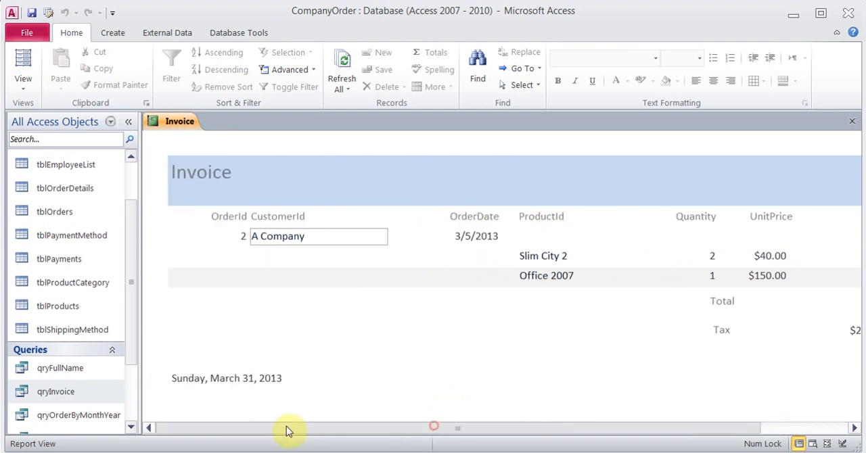
- Return the Invoice report to Design View and close it, saving the design changes
left_click(27, 91)
left_click(60, 223)
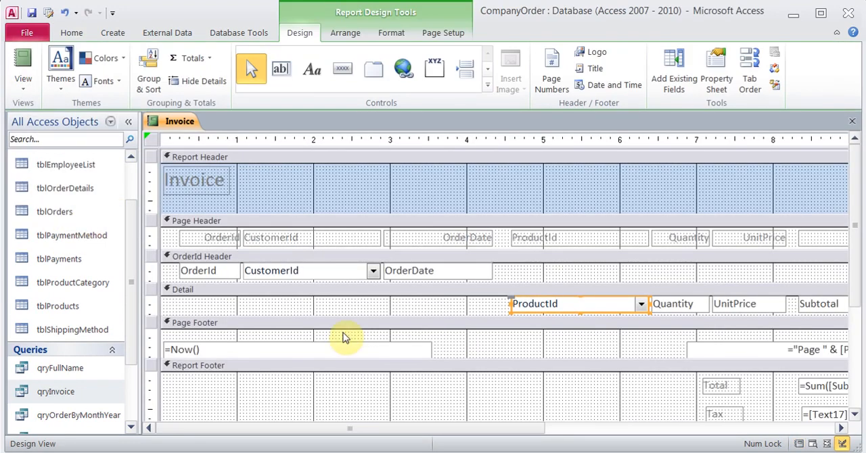
left_click(852, 121)
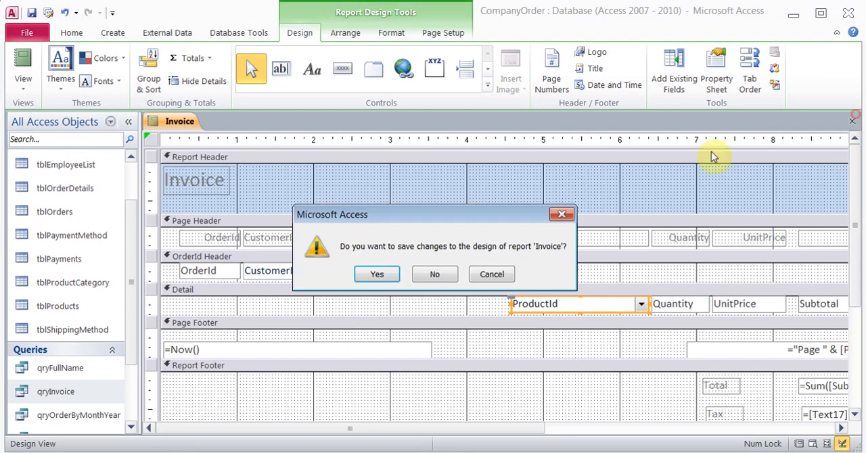
left_click(396, 273)
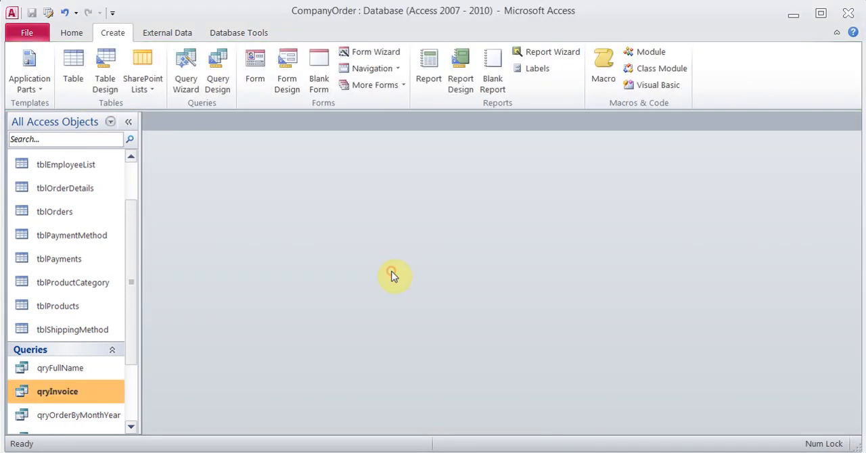
- Open the saved Invoice report for order 1, review its product lines, total and tax, and close the report
left_click(132, 426)
left_click(132, 425)
left_click(132, 426)
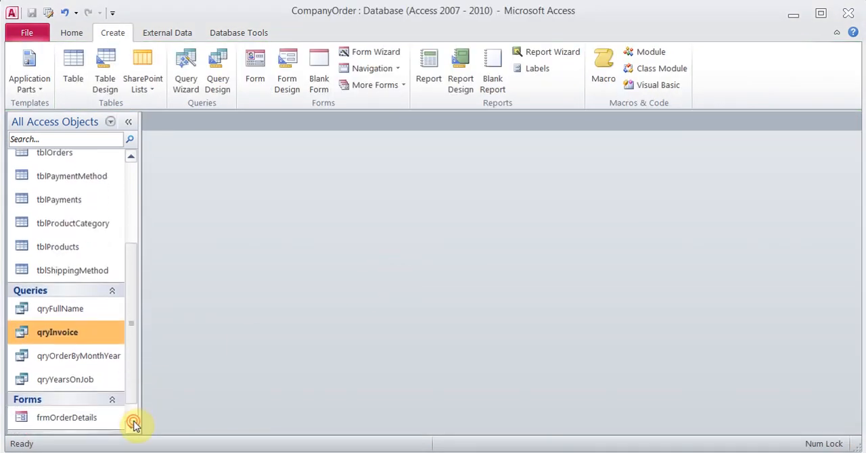
left_click(132, 383)
double_click(66, 428)
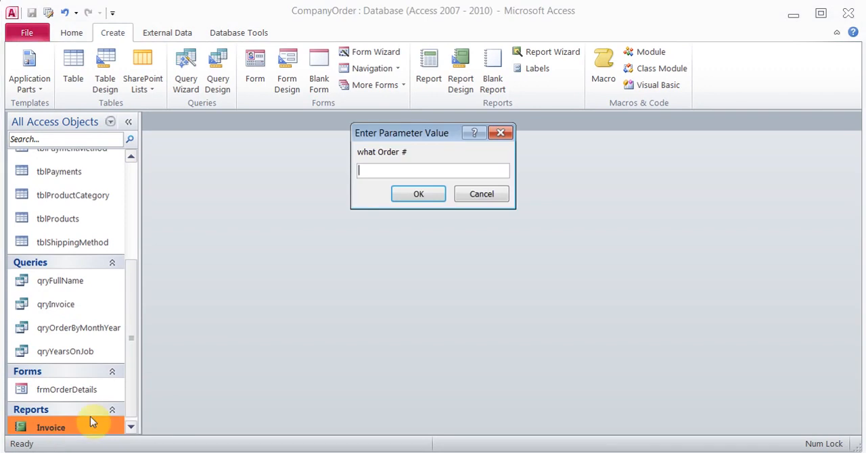
type("1")
key("Return")
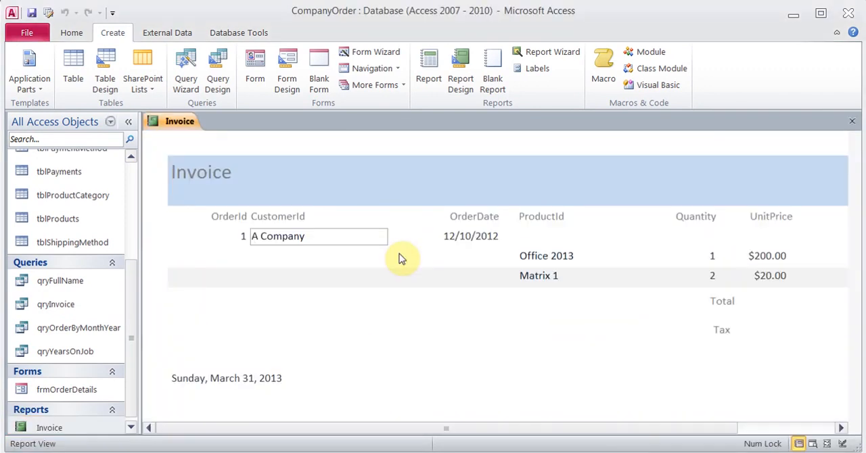
left_click(443, 428)
left_click_drag(443, 428, 539, 425)
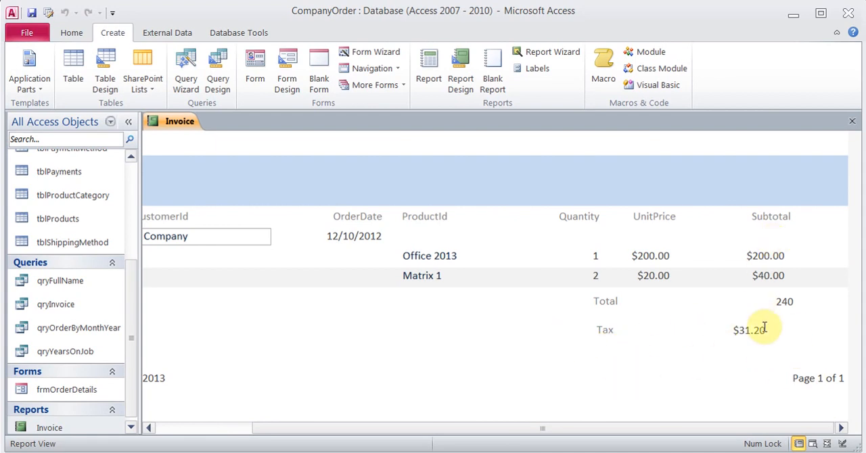
left_click_drag(545, 429, 335, 426)
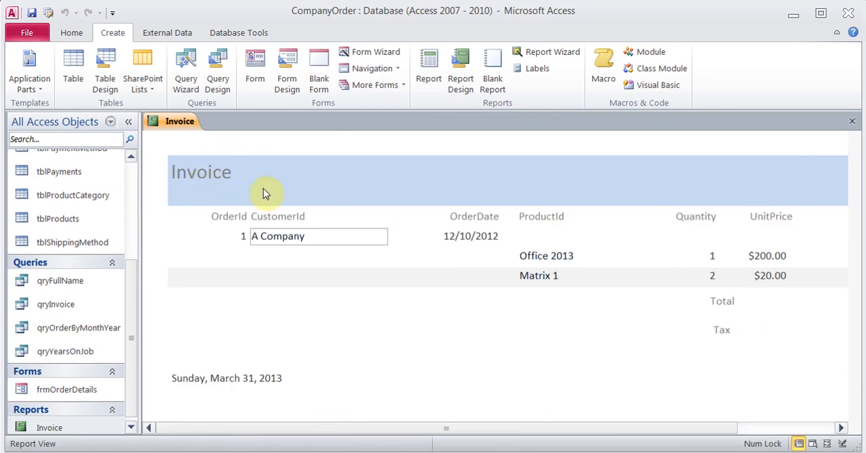
left_click(852, 121)
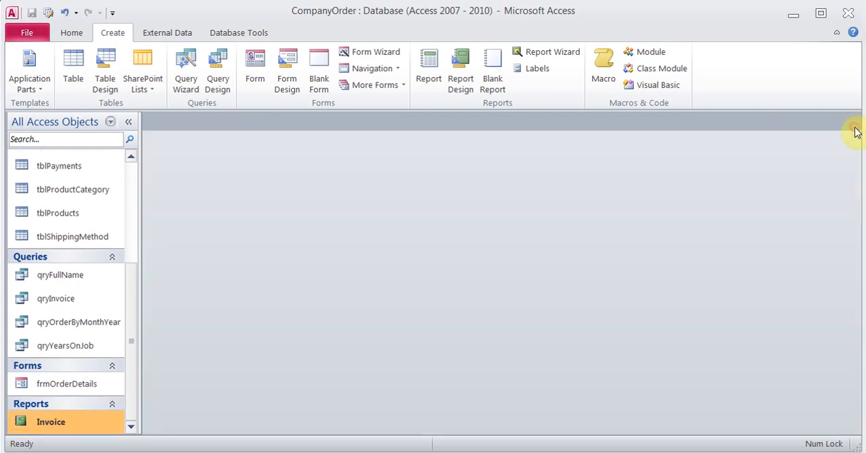
- Select the qryOrderByMonthYear query among the database objects
left_click(102, 324)
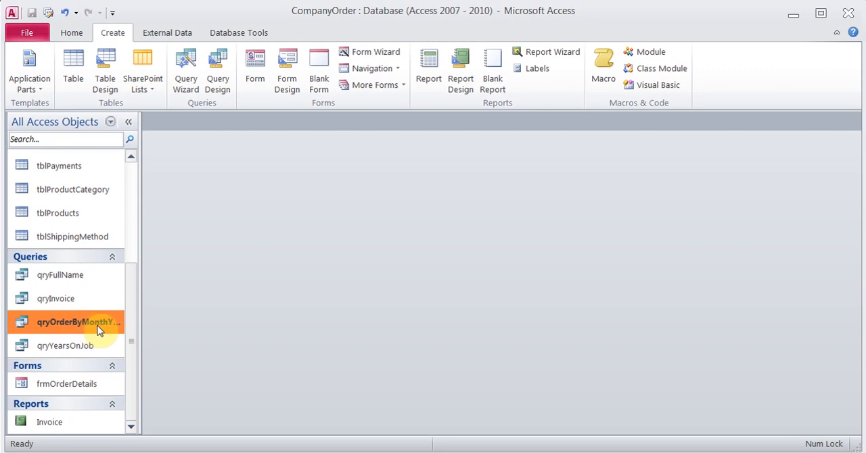
- Begin a Report Wizard report based on the qryOrderByMonthYear query and include all of its fields
left_click(180, 34)
left_click(121, 33)
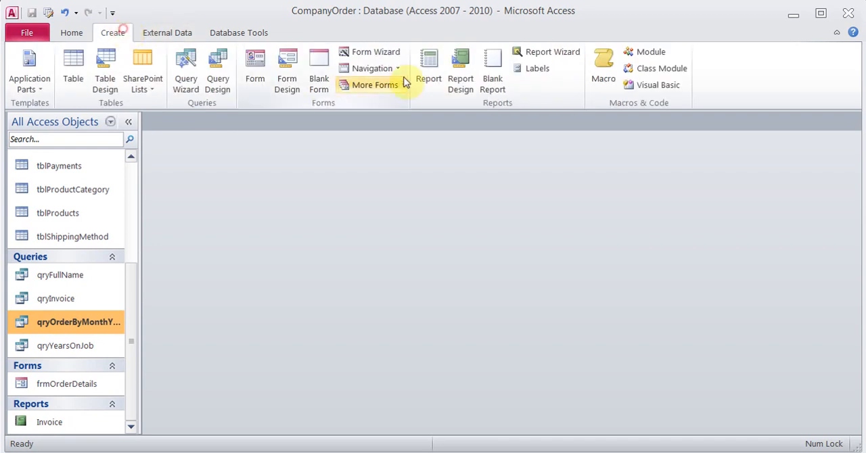
left_click(569, 60)
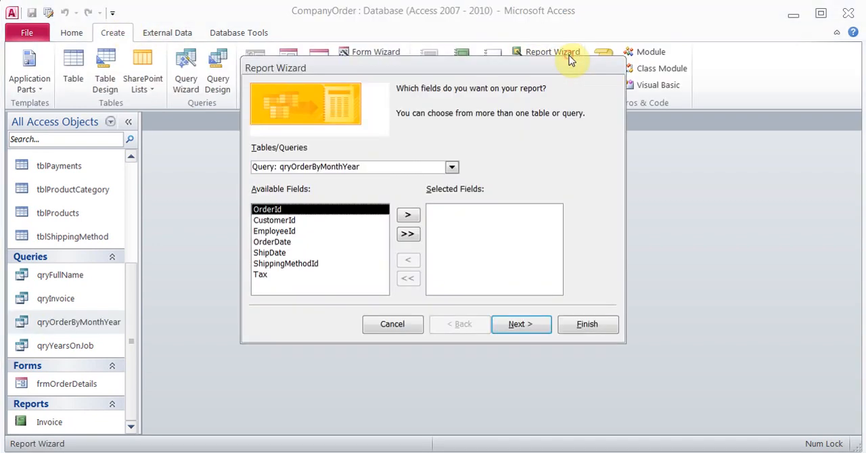
left_click(408, 235)
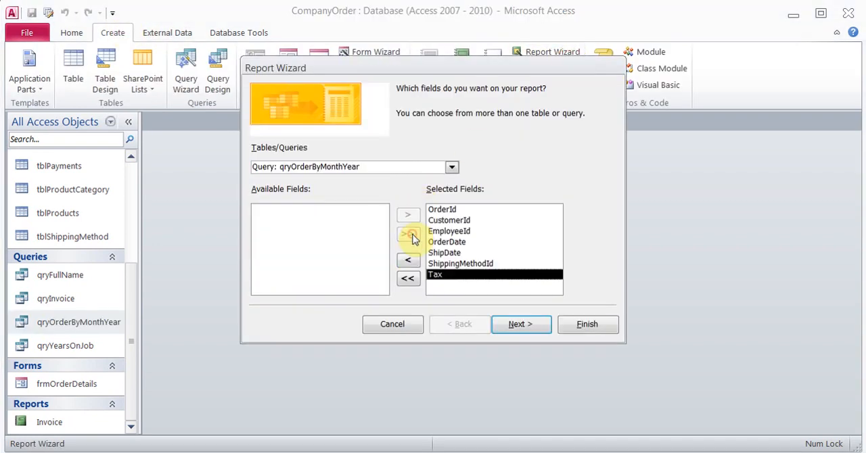
- Finish the report without grouping or sorting, in tabular layout and landscape orientation, titled qryOrderByMonthYear, and open its preview
left_click(526, 329)
left_click(525, 327)
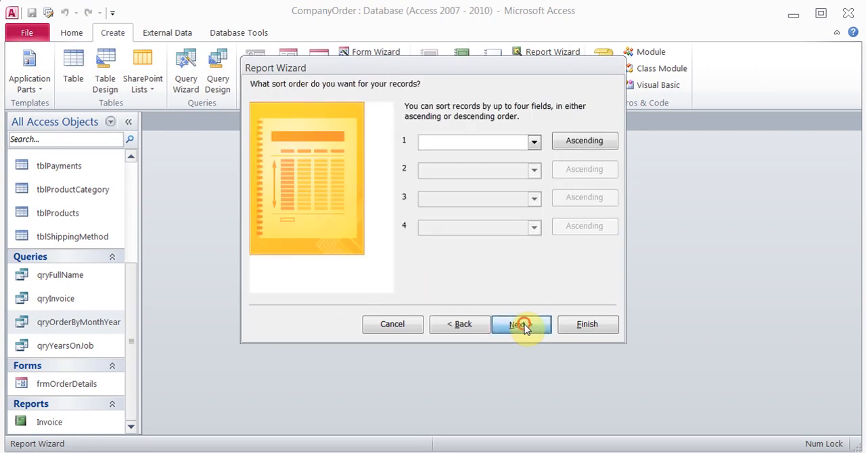
left_click(522, 328)
left_click(545, 142)
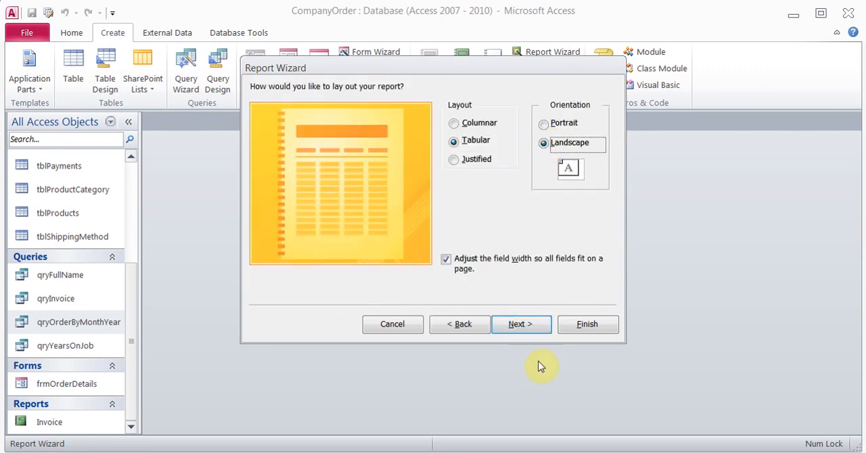
left_click(527, 332)
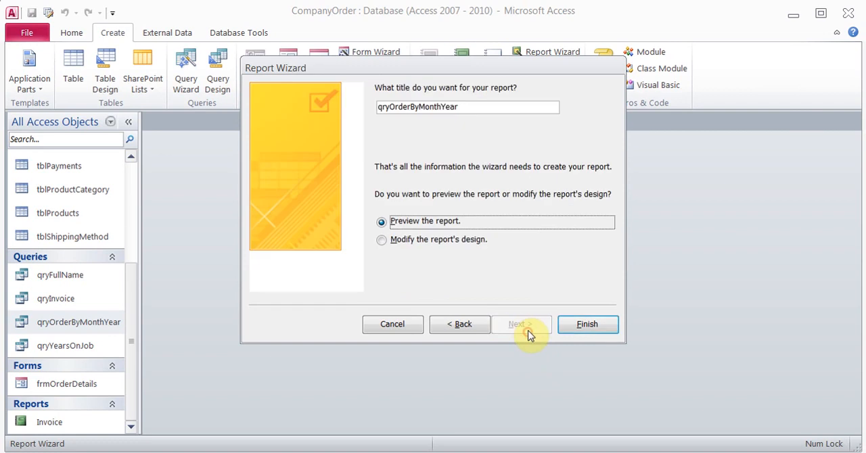
left_click(571, 331)
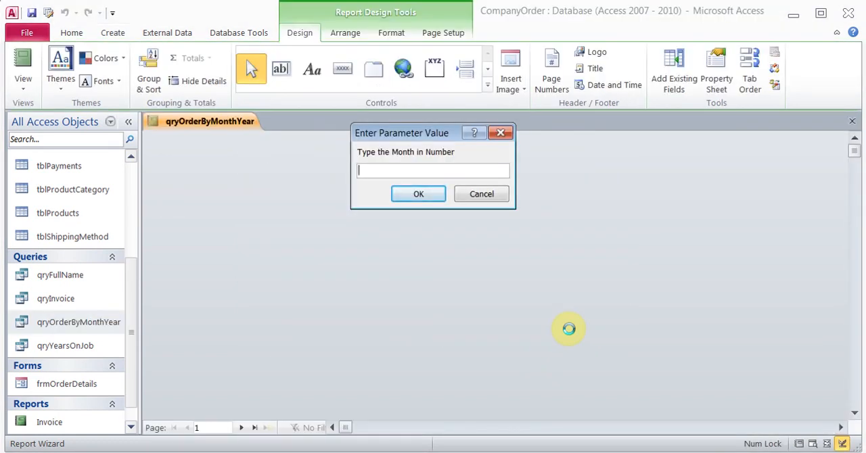
- Preview the qryOrderByMonthYear report for month 12 of year 2011 and close the print preview
type("12")
key("Return")
type("2011")
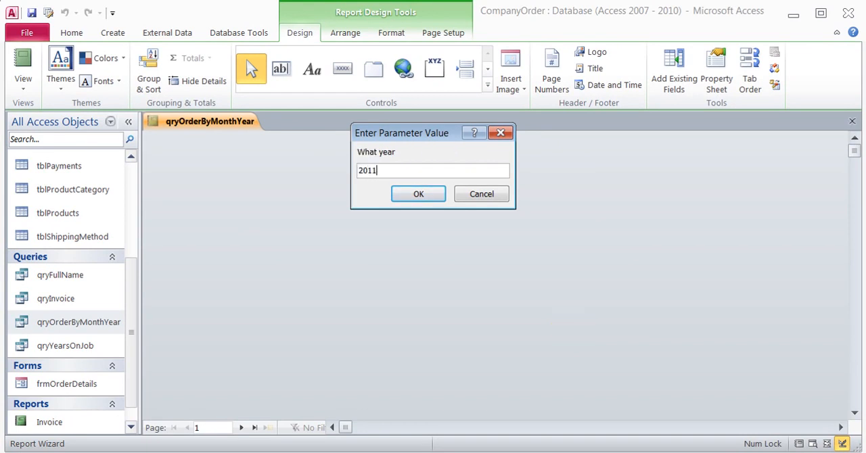
key("Return")
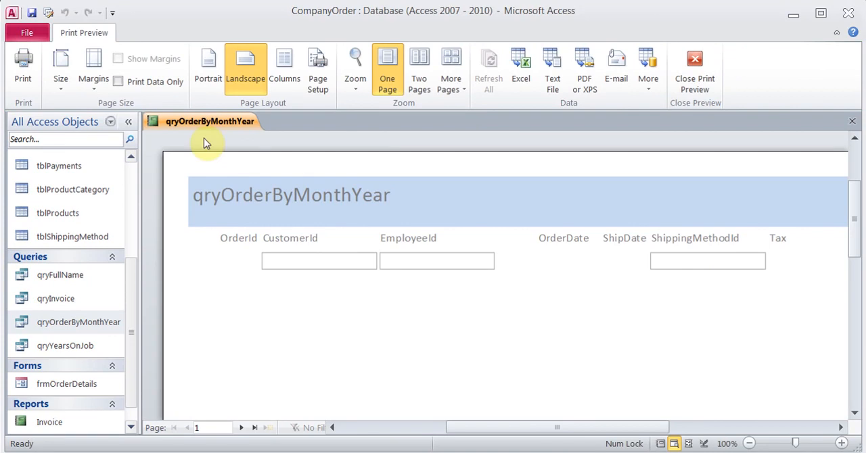
left_click(701, 64)
- Show the qryOrderByMonthYear report in Report View for month 12 of 2012, review its columns, and close the report
left_click(31, 66)
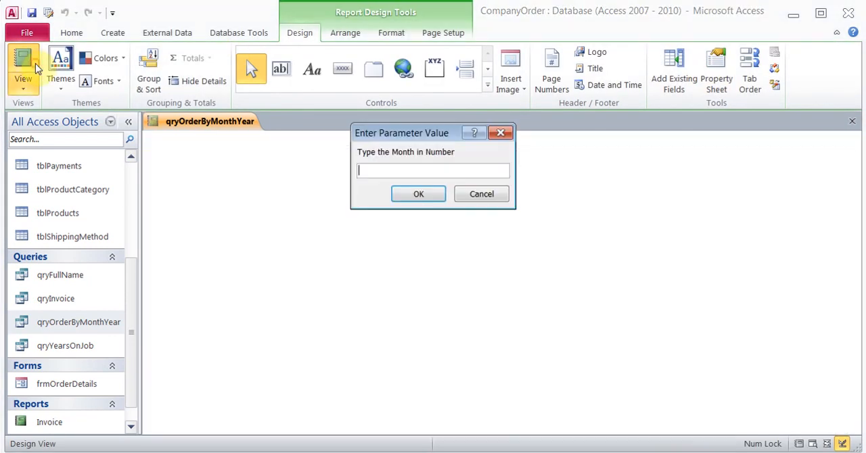
type("12")
key("Return")
type("2012")
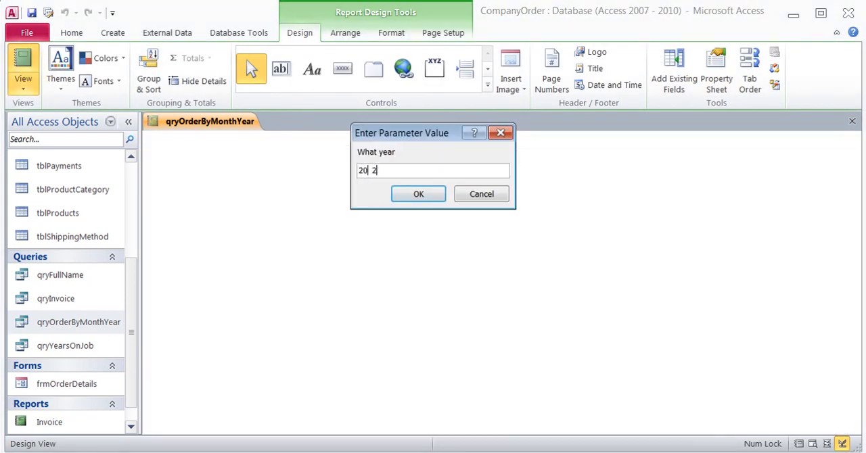
key("Return")
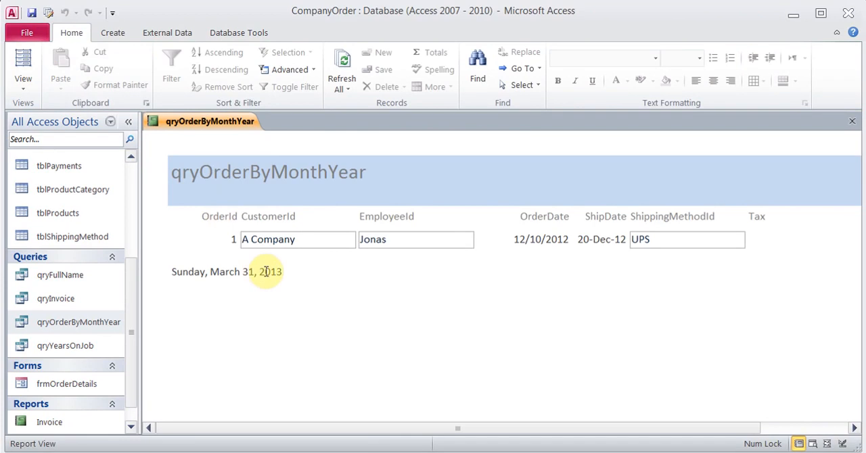
mouse_move(359, 431)
left_mouse_down()
mouse_move(521, 435)
mouse_move(371, 437)
left_mouse_up()
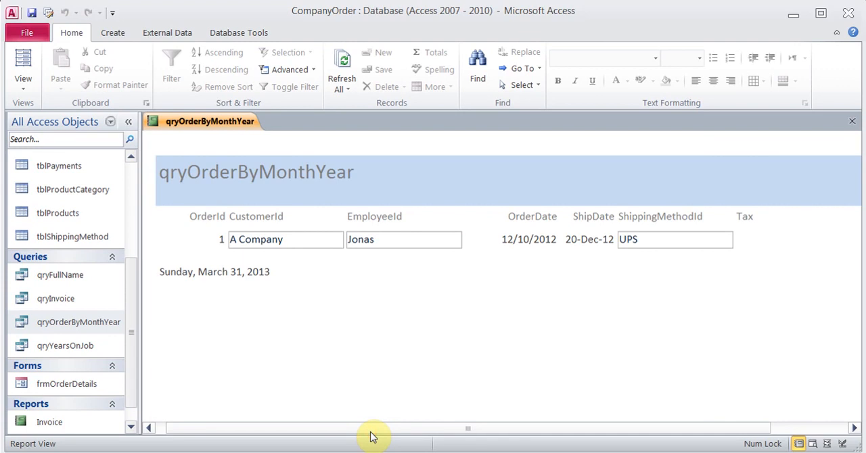
left_click_drag(371, 436, 353, 416)
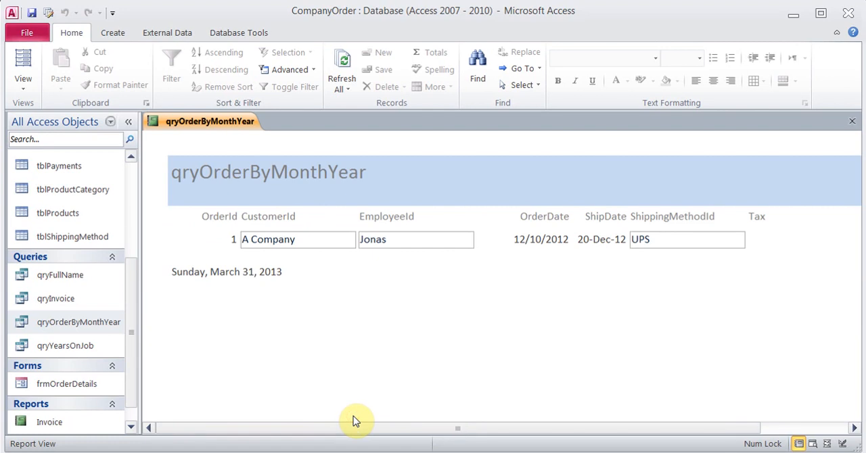
left_click(851, 121)
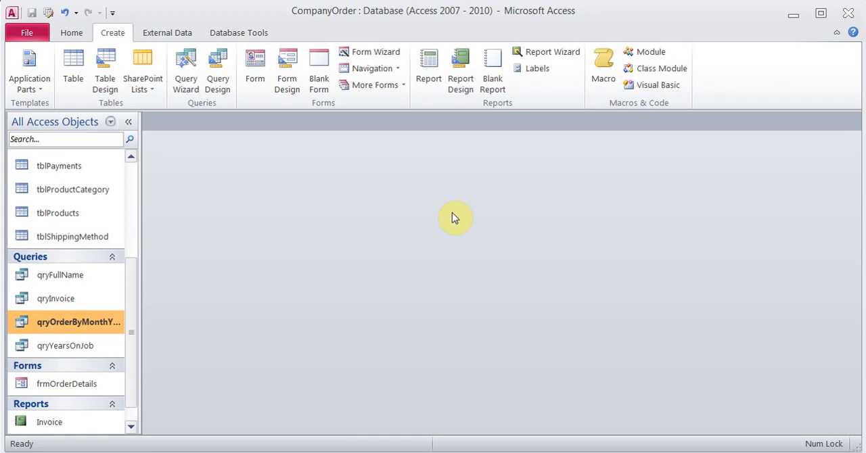
- Open the tblEmployeeList table and add a calculated text field after the Region column
left_click_drag(131, 281, 132, 188)
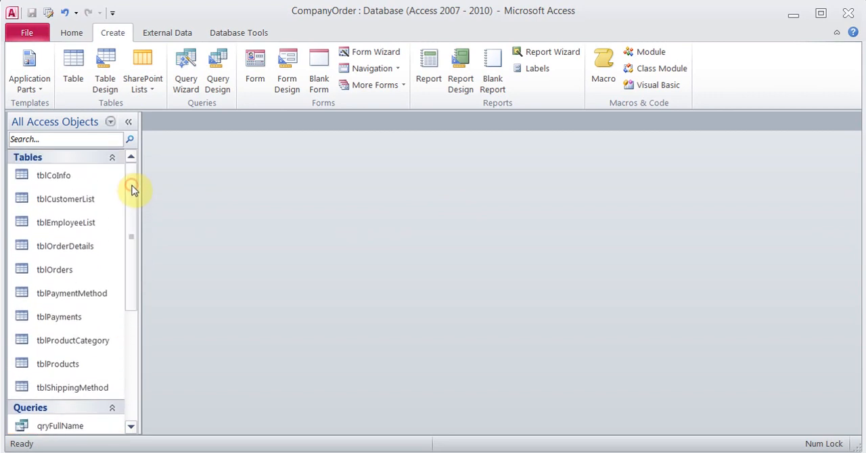
double_click(80, 227)
left_click_drag(448, 428, 464, 409)
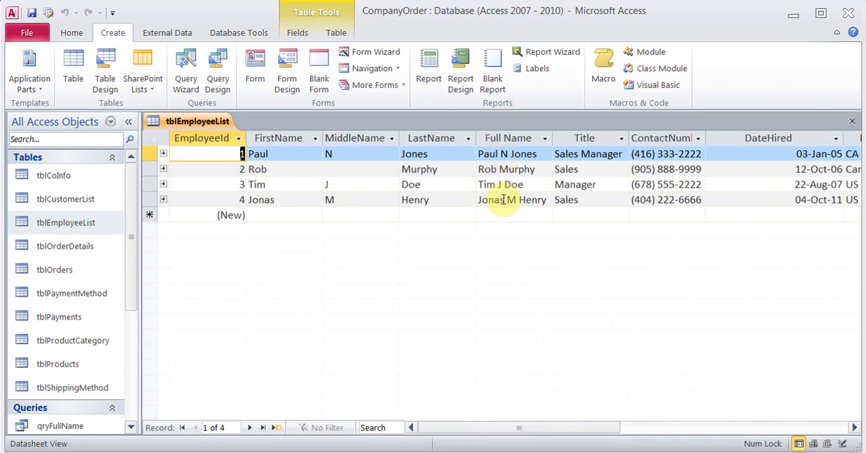
left_click_drag(489, 424, 611, 434)
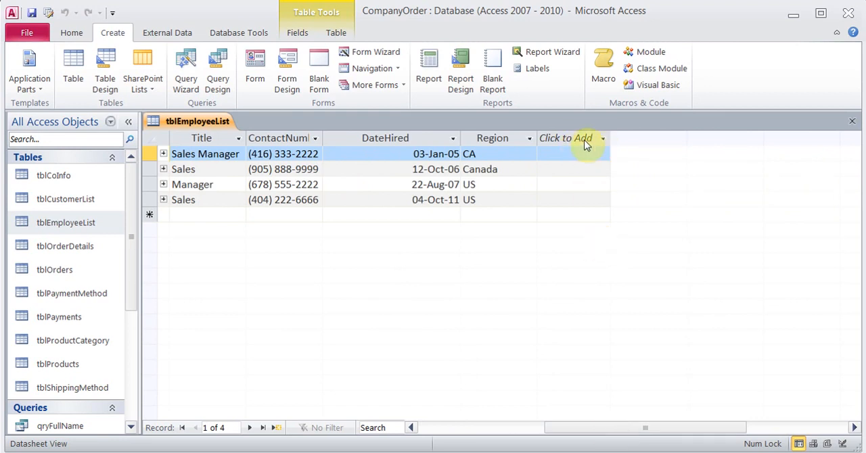
left_click(601, 139)
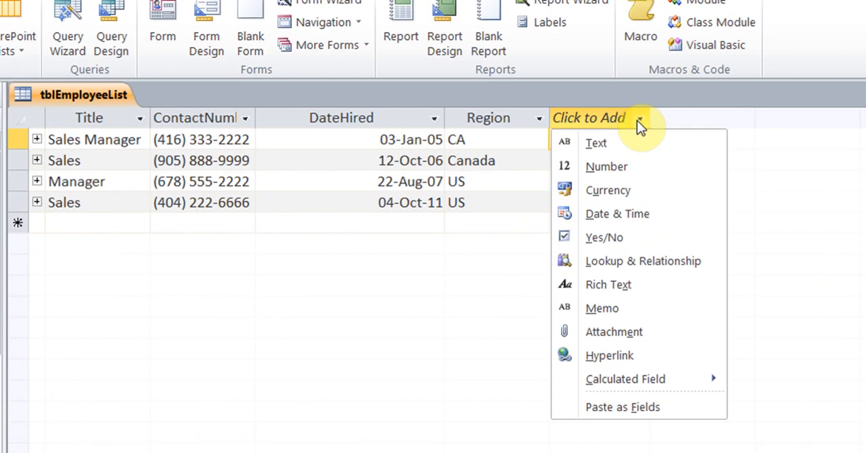
mouse_move(654, 384)
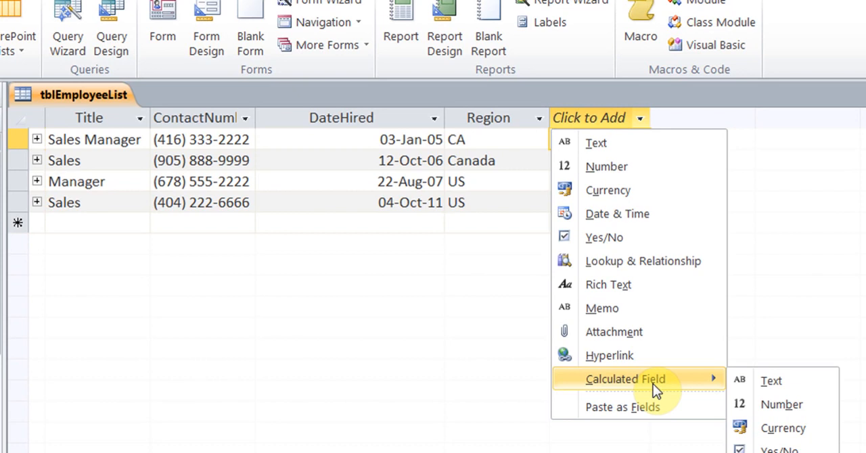
left_click(778, 383)
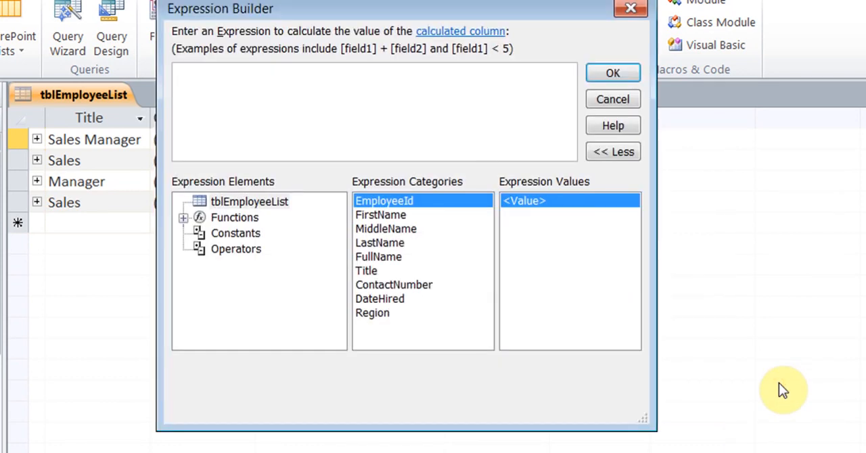
- Copy the Notepad expression IIf([MiddleName] Is Null,[FirstName] & " " & [LastName],[FirstName] & " " & [MiddleName] & " " & [LastName]) into the calculated field
left_click(401, 104)
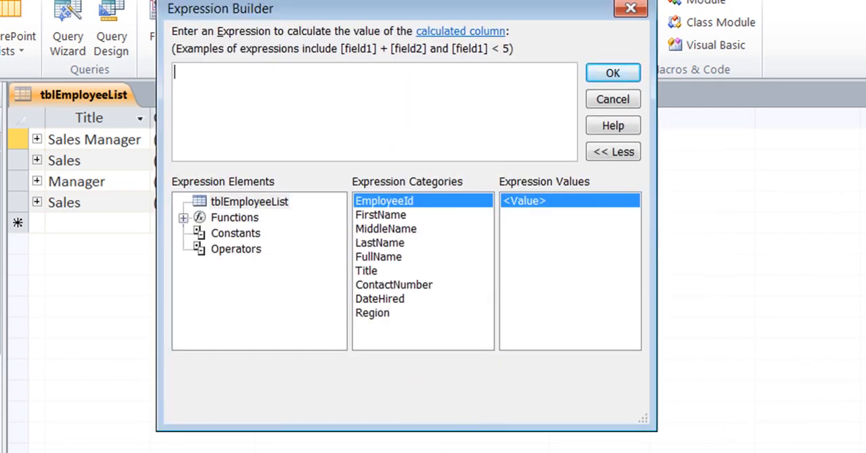
left_click(360, 452)
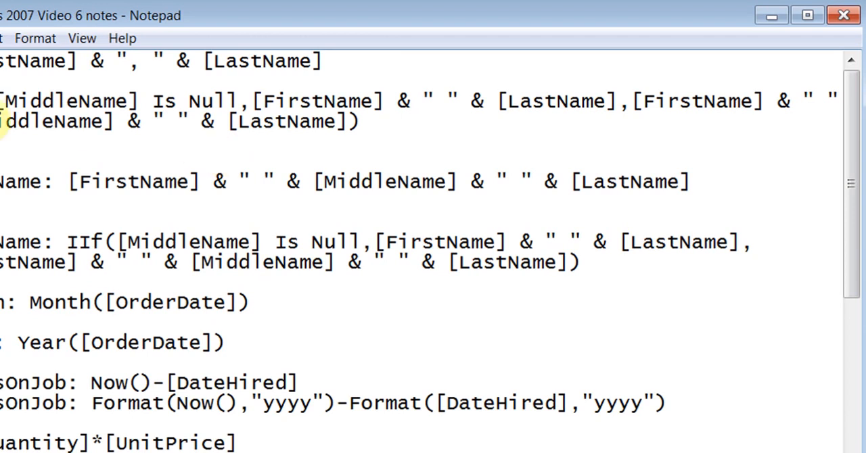
left_click_drag(0, 100, 383, 122)
key("ctrl+c")
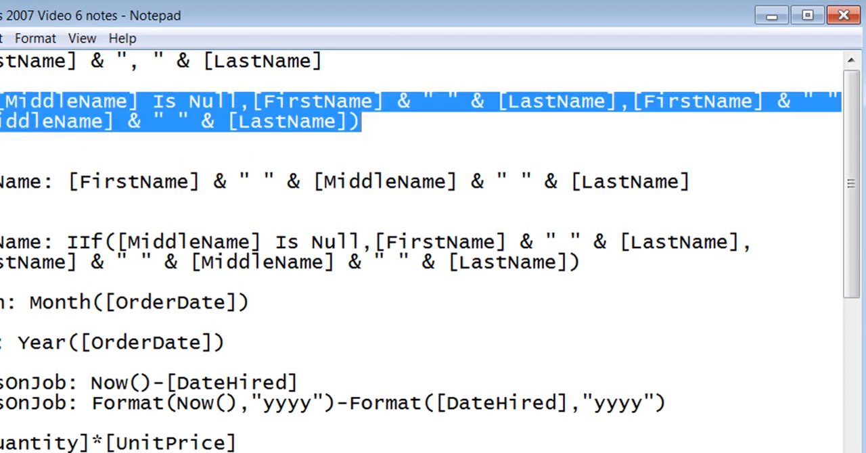
key("alt+Tab")
key("ctrl+v")
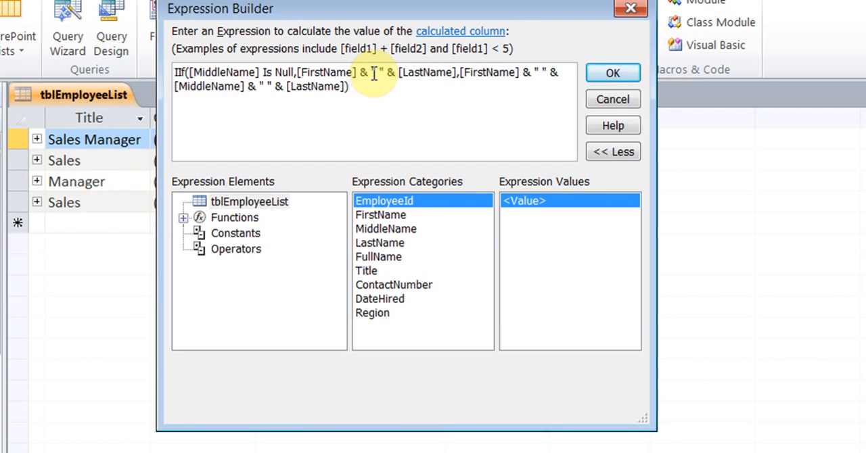
left_click(611, 79)
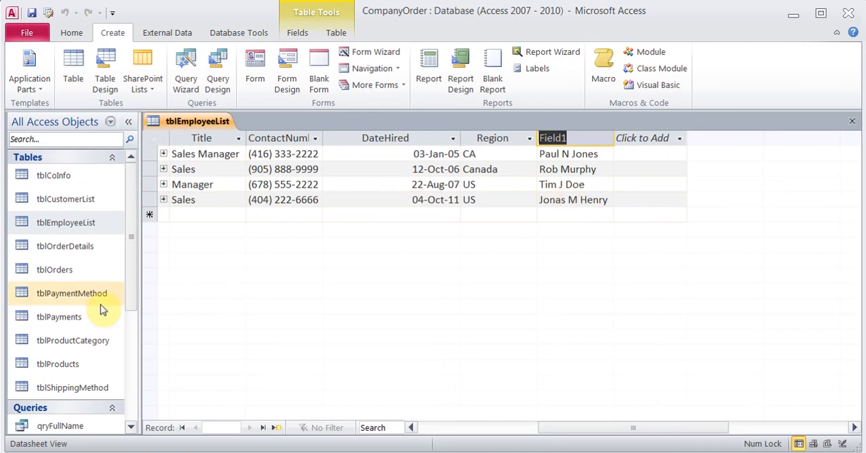
- Open the tblOrderDetails table and add a calculated currency field after the Subtotal column
double_click(77, 249)
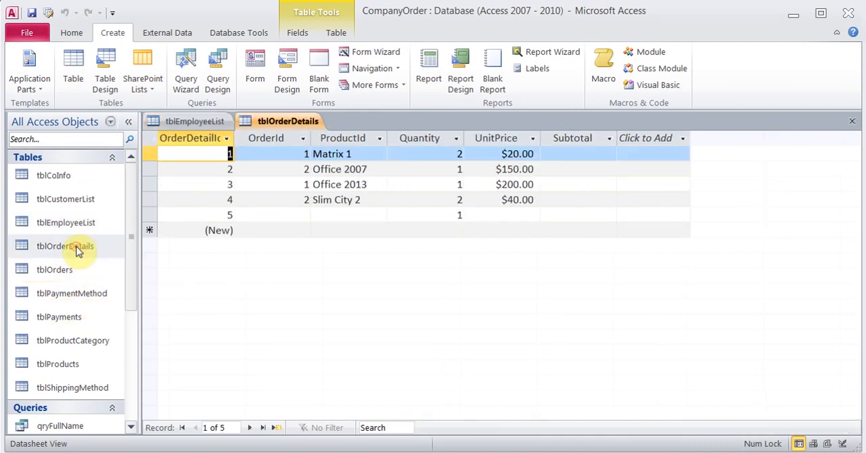
left_click(609, 139)
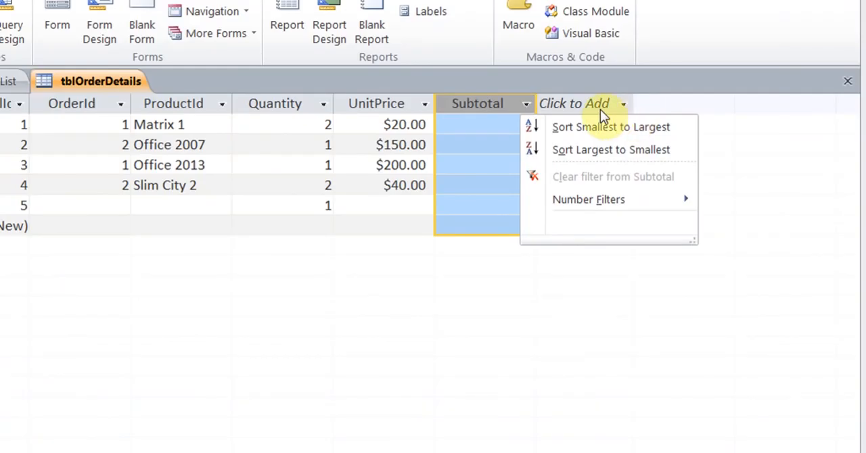
left_click(663, 144)
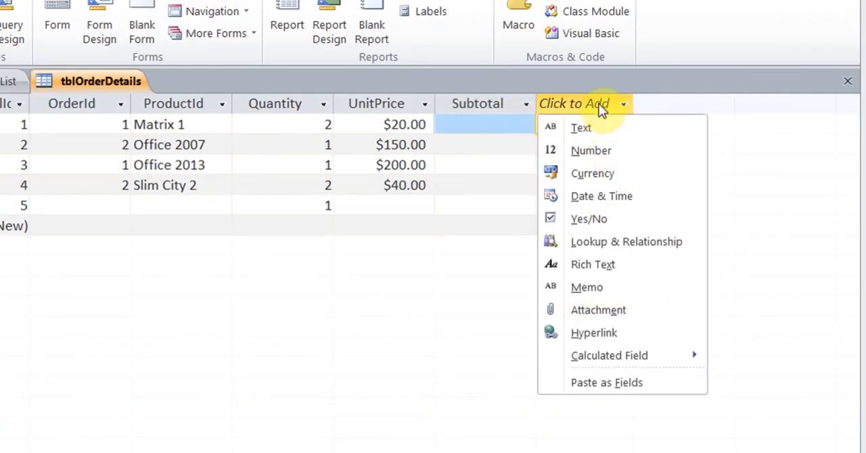
mouse_move(628, 361)
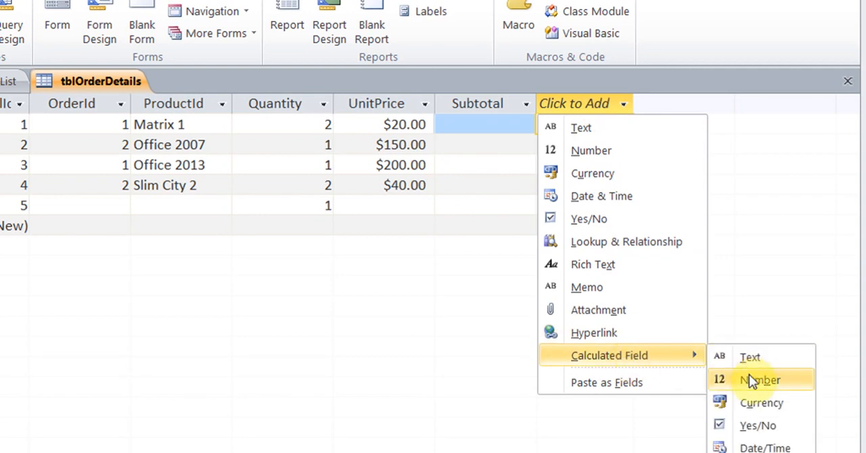
left_click(752, 402)
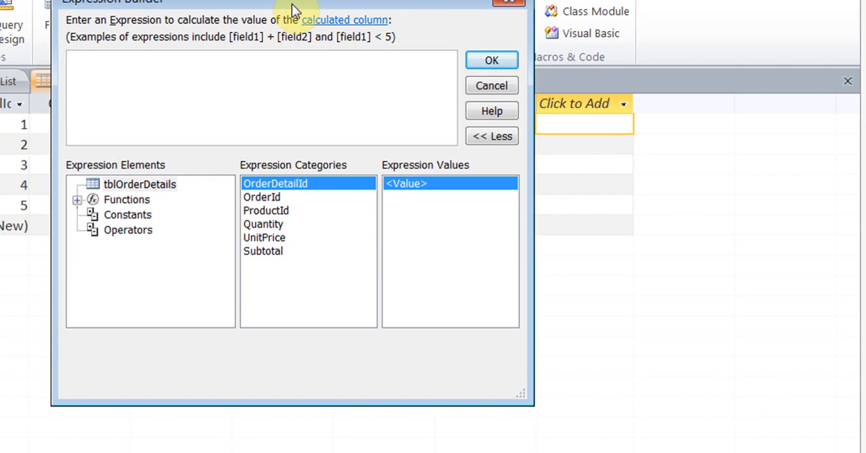
- Set the new currency field's expression in tblOrderDetails to [Quantity]*[UnitPrice]
type("qu")
double_click(135, 78)
type("*")
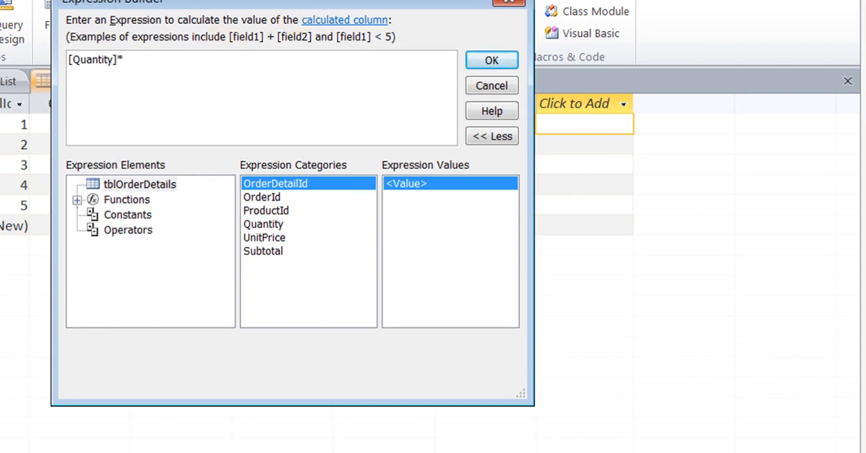
type("un")
double_click(139, 85)
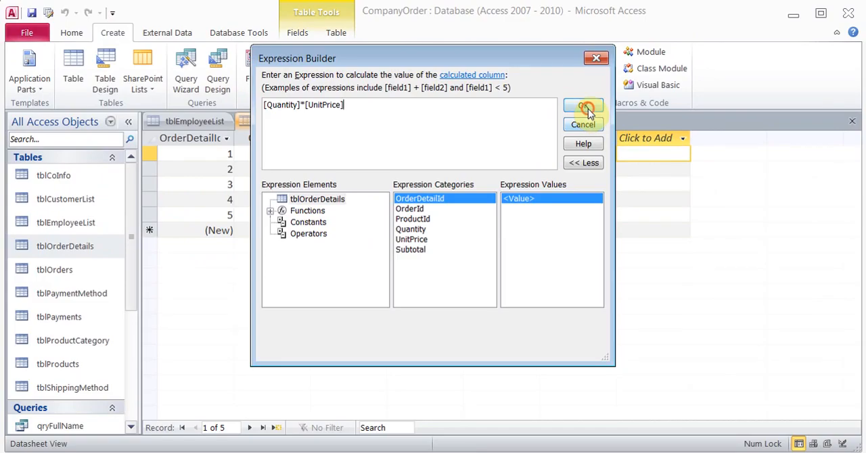
left_click(491, 61)
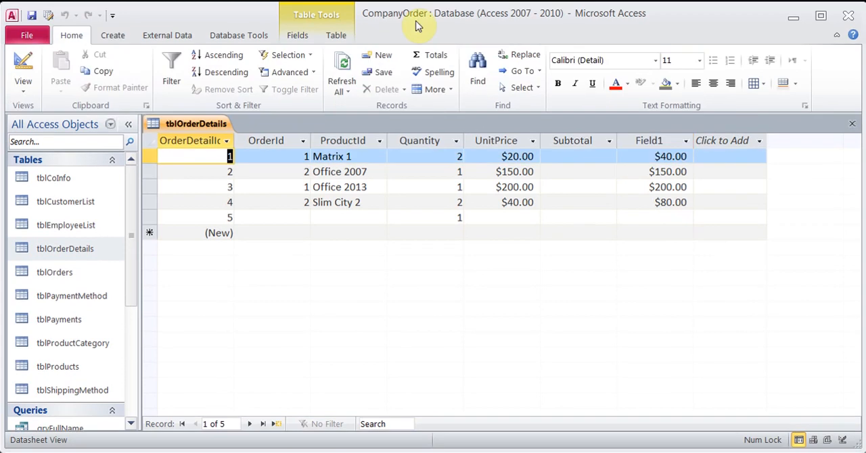
- Open Field1's expression in tblOrderDetails and examine the built-in Conversion functions, including the help page for CDbl
left_click(649, 141)
right_click(648, 141)
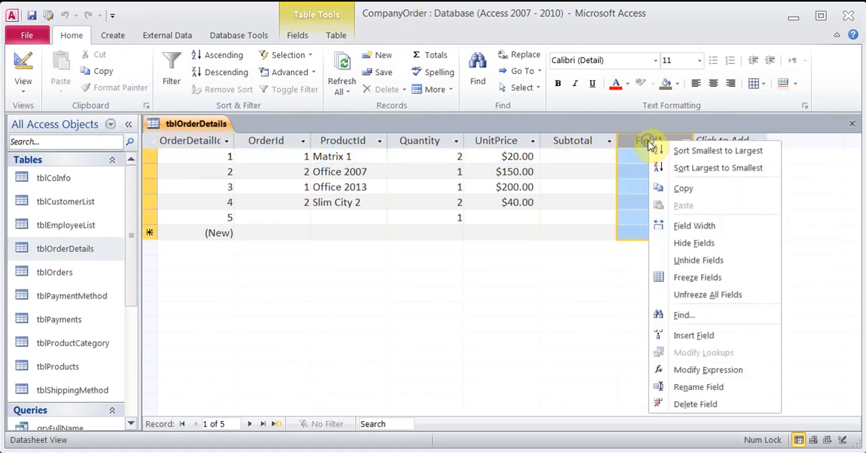
left_click(708, 370)
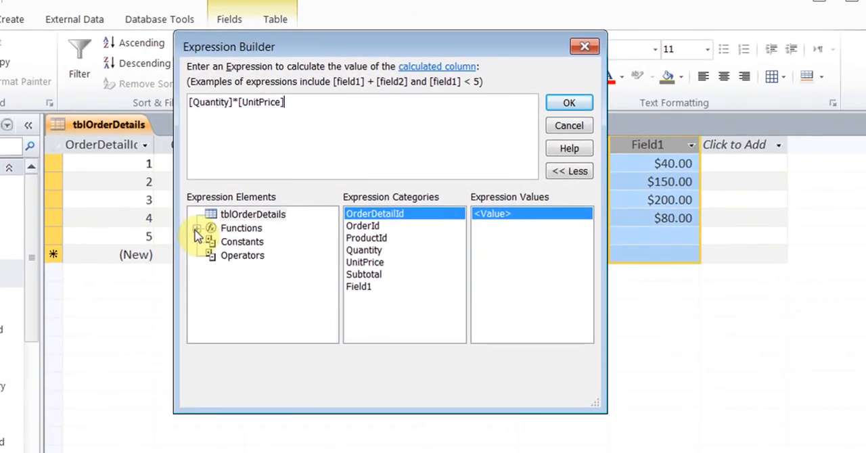
left_click(270, 211)
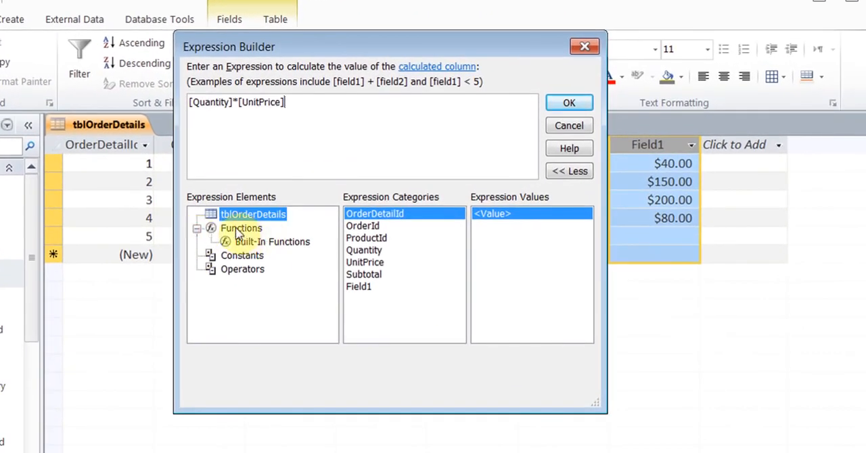
left_click(259, 242)
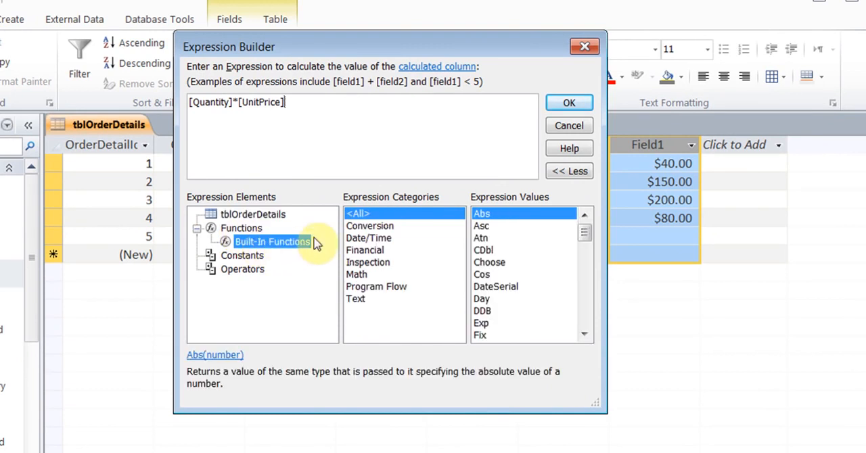
left_click(376, 229)
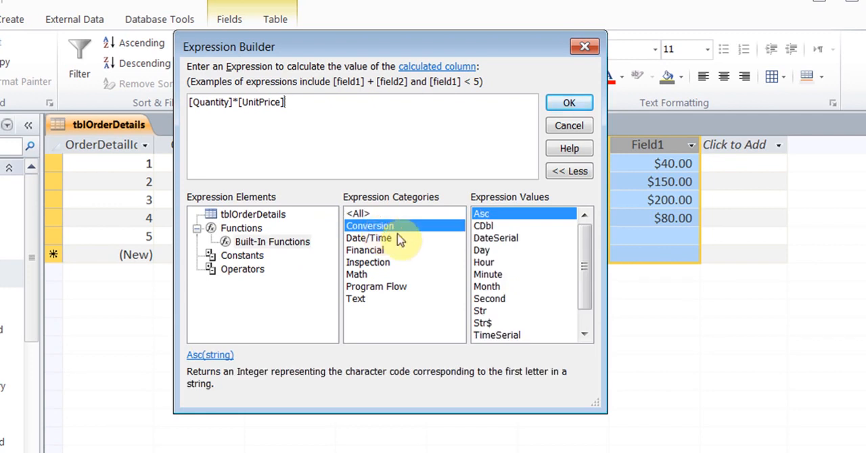
left_click(493, 228)
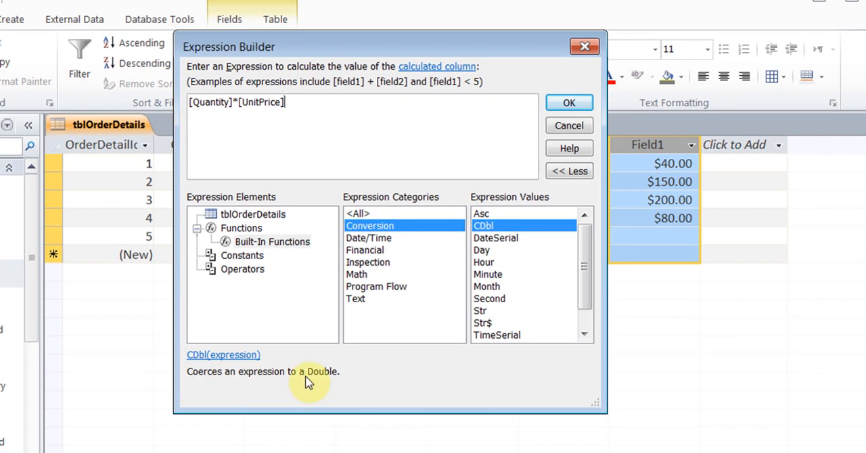
left_click(226, 357)
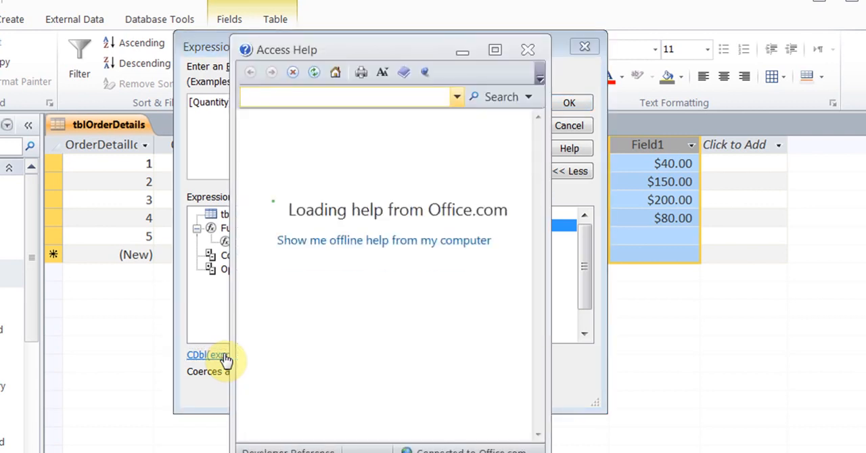
left_click_drag(532, 131, 540, 73)
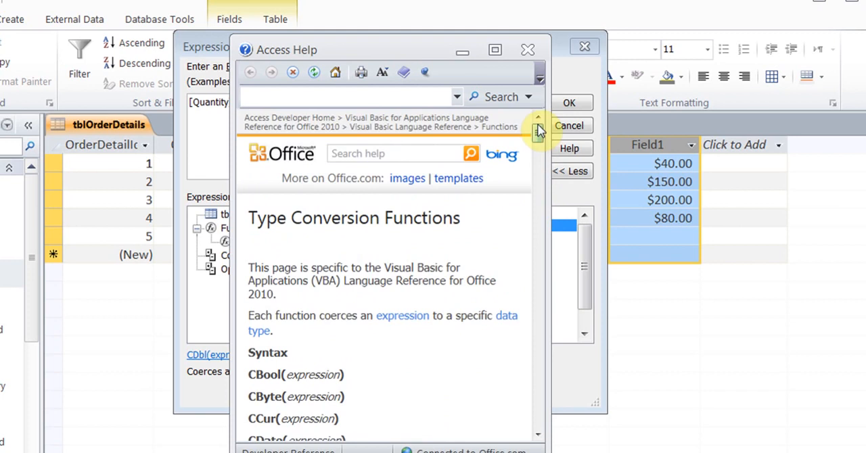
left_click(529, 51)
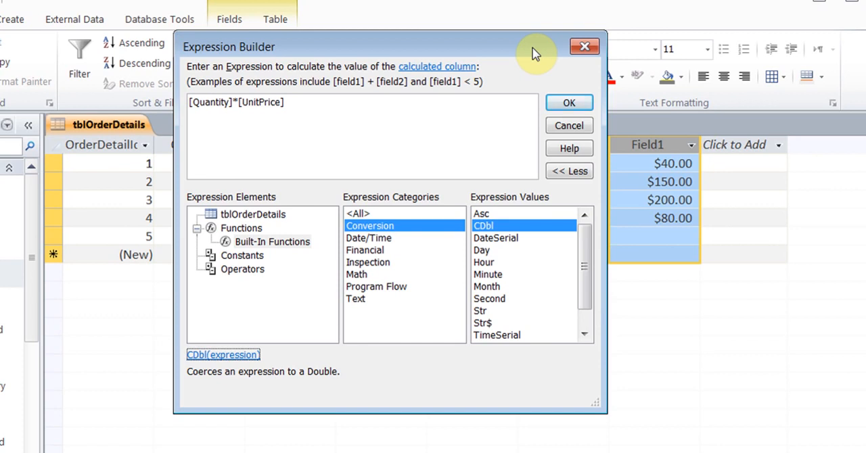
- Examine the Date/Time functions Month, MonthName and Year and the Text functions, then close the Expression Builder
left_click(385, 241)
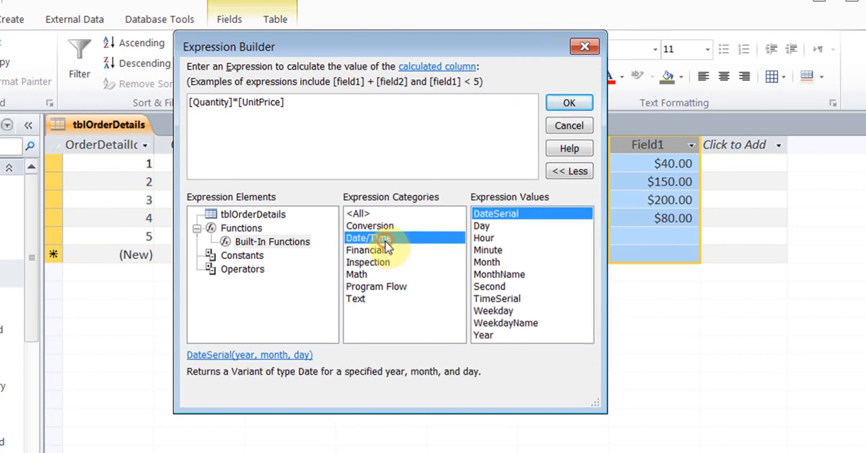
left_click(499, 264)
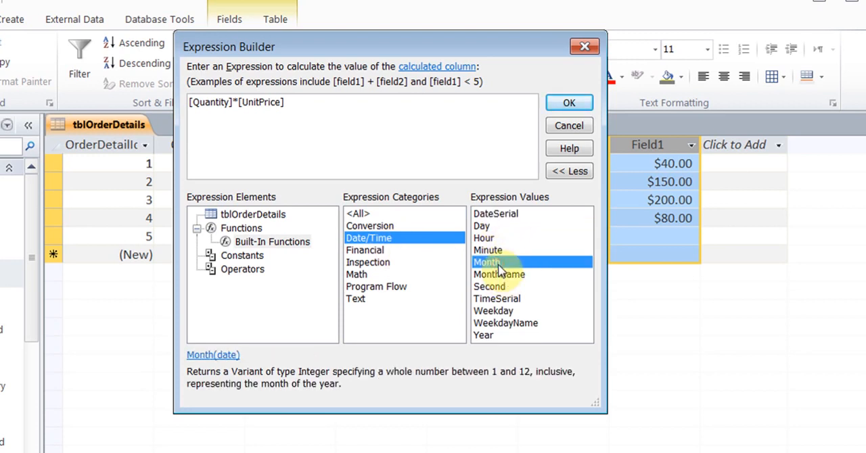
left_click(509, 275)
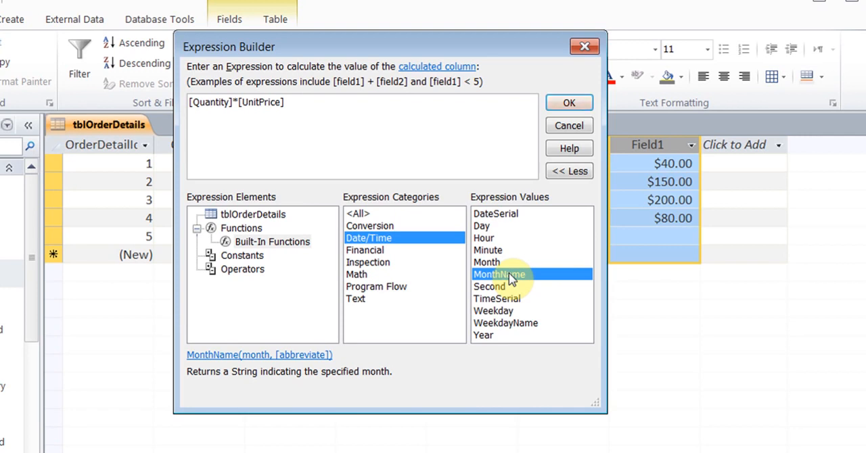
left_click(488, 336)
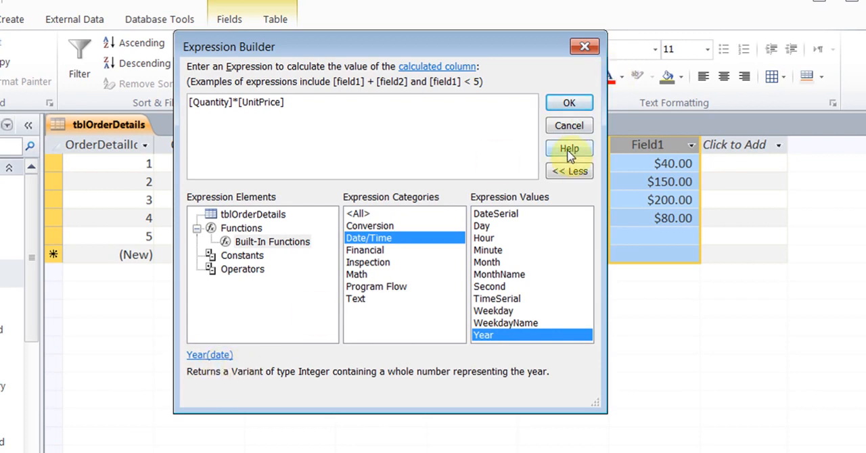
left_click(357, 303)
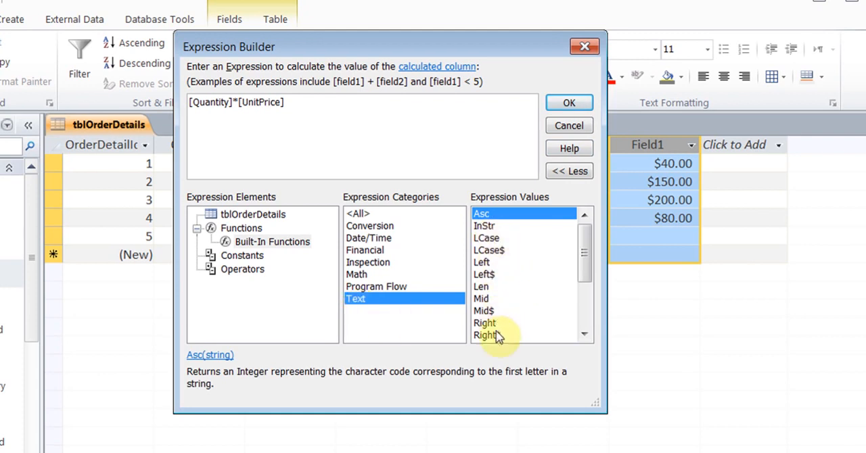
mouse_move(586, 257)
left_mouse_down()
mouse_move(588, 308)
mouse_move(586, 242)
left_mouse_up()
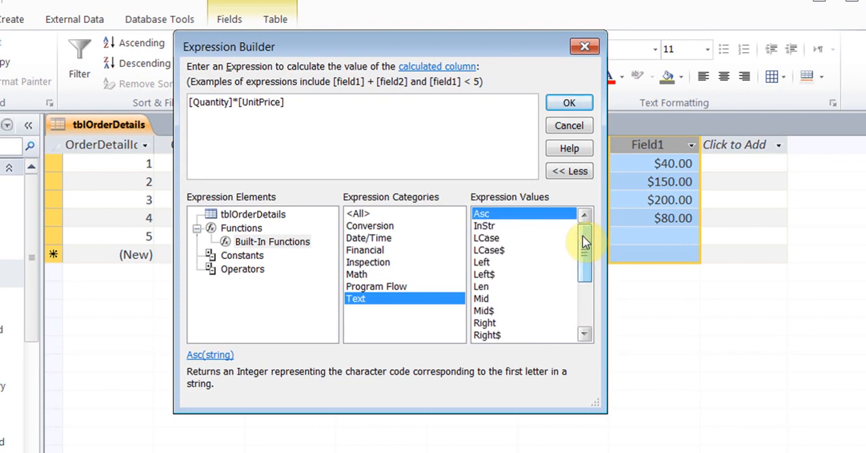
left_click(569, 103)
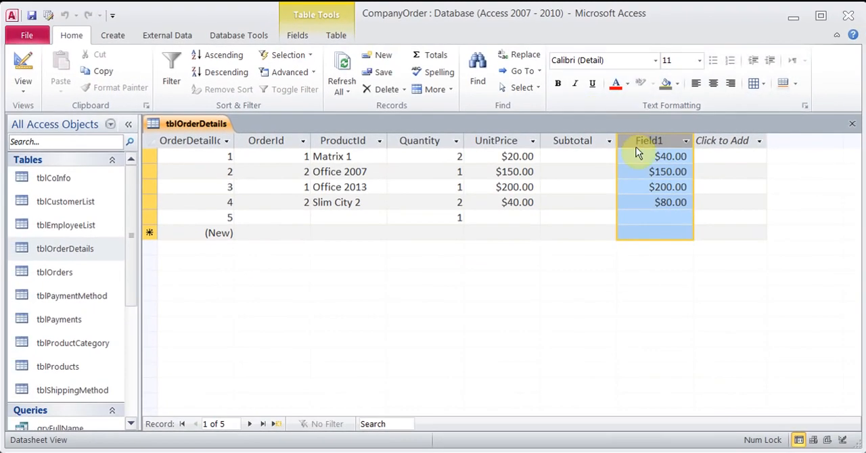
left_click(631, 155)
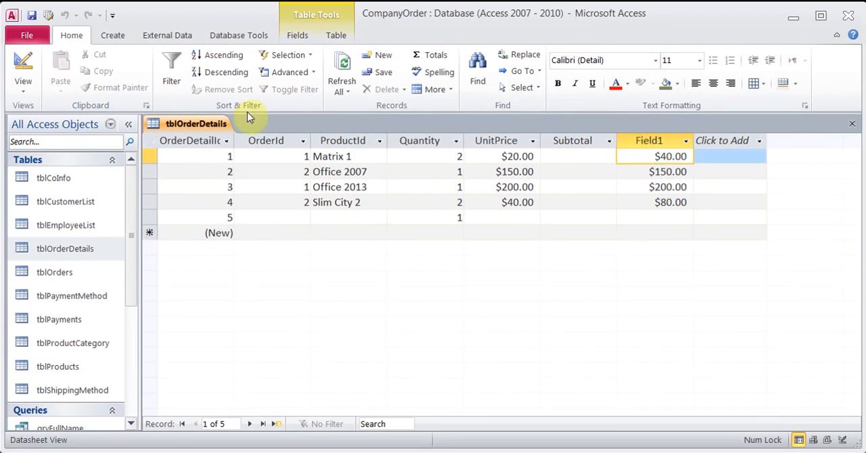
- Switch tblOrderDetails to Design view and examine Field1's data type and its expression in the Expression Builder
left_click(23, 64)
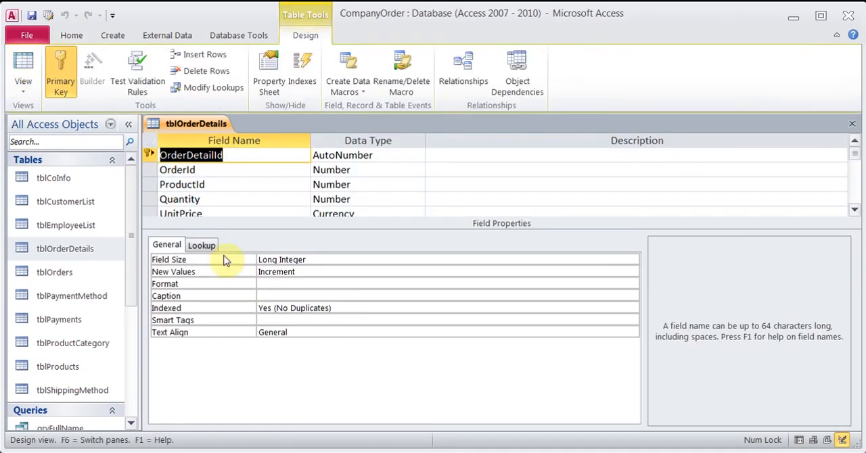
left_click(855, 210)
left_click(854, 209)
left_click(855, 210)
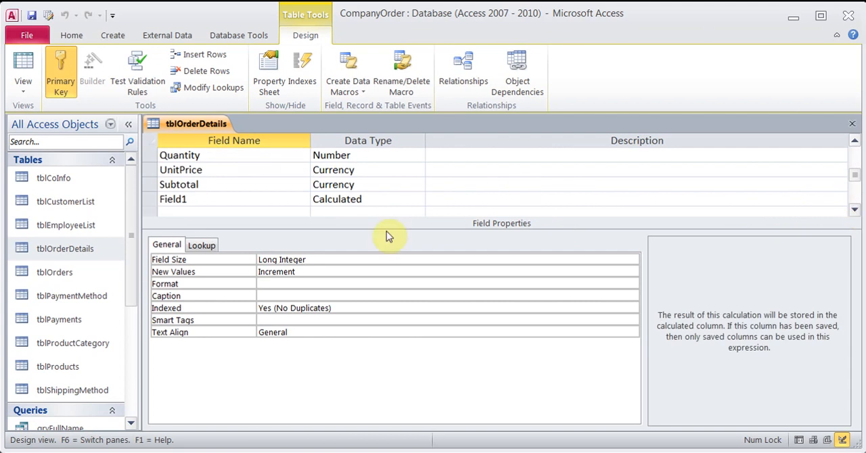
left_click(270, 199)
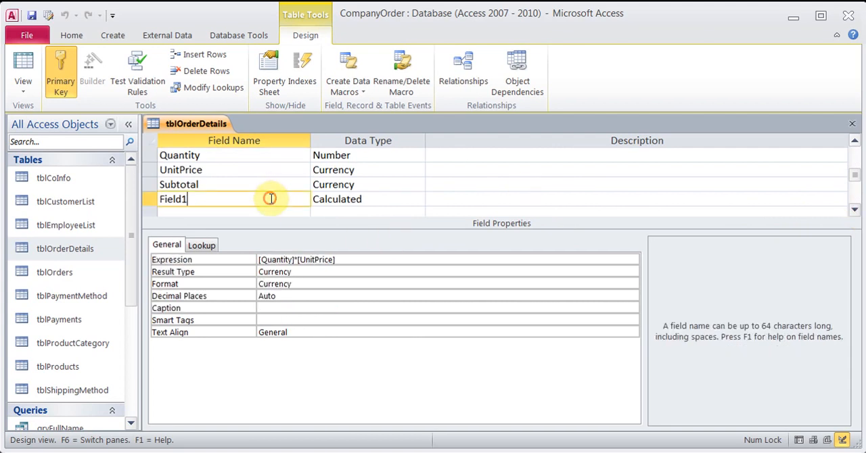
left_click(376, 199)
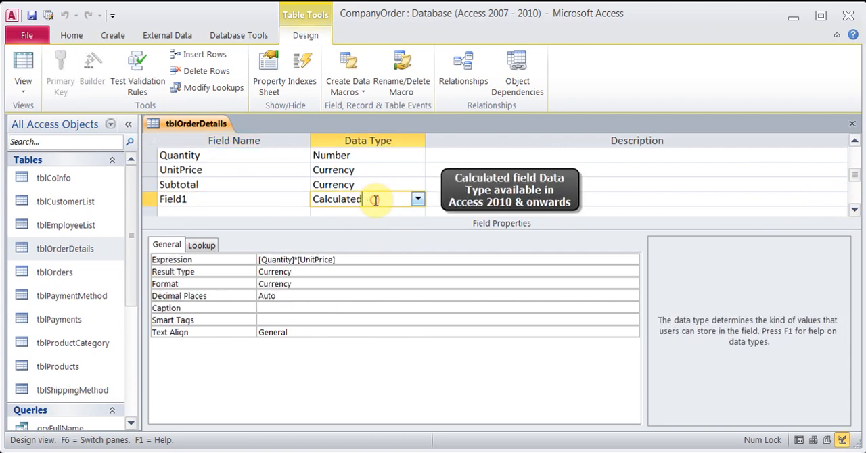
left_click(370, 259)
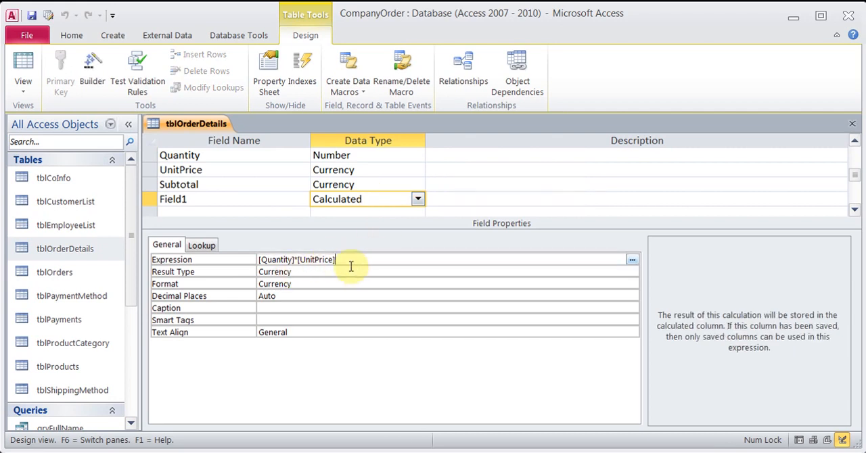
left_click(632, 263)
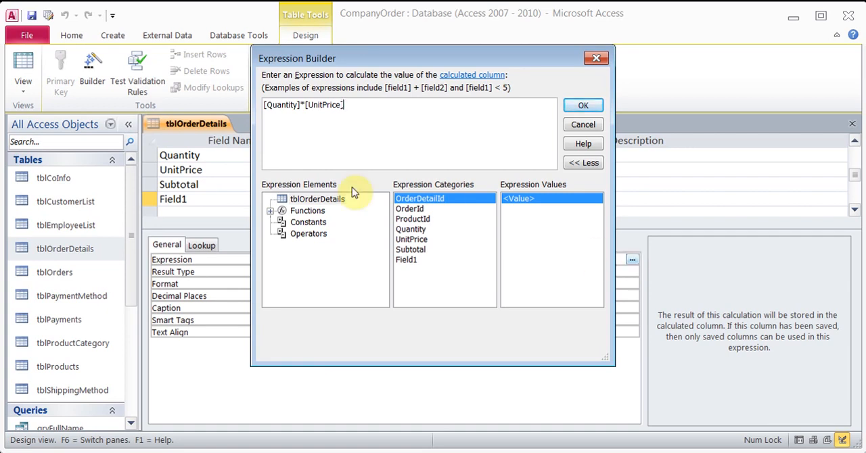
left_click(584, 108)
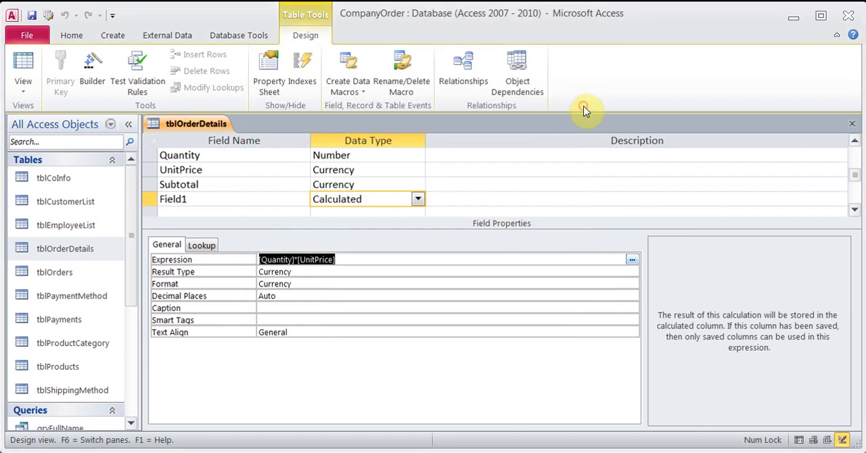
- Rename Field1 to Total, save tblOrderDetails, and close the table after checking it in Datasheet view
left_click(199, 200)
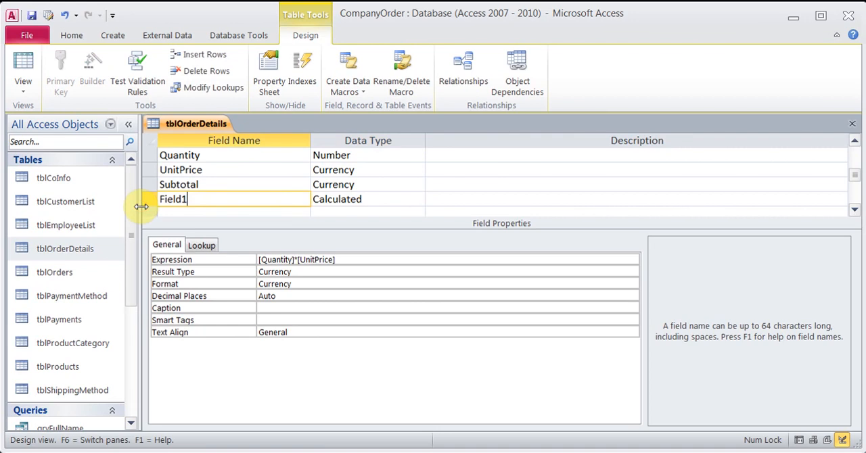
key("BackSpace")
key("BackSpace")
key("BackSpace")
key("BackSpace")
type("Tot")
key("Tab")
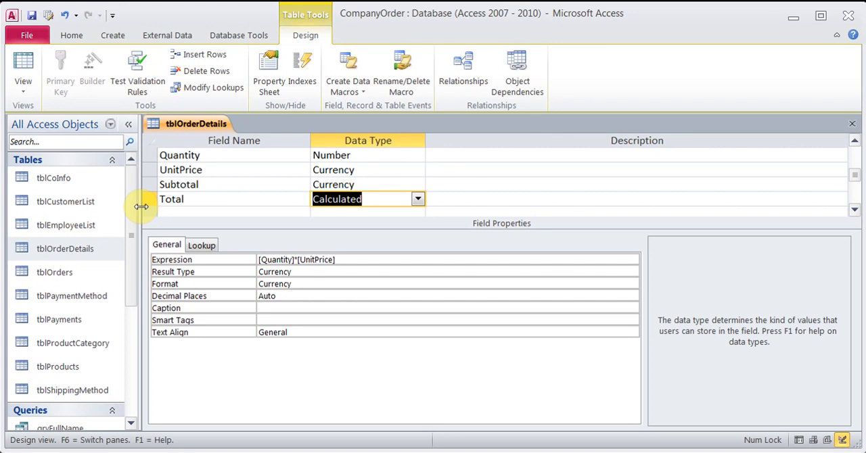
left_click(31, 14)
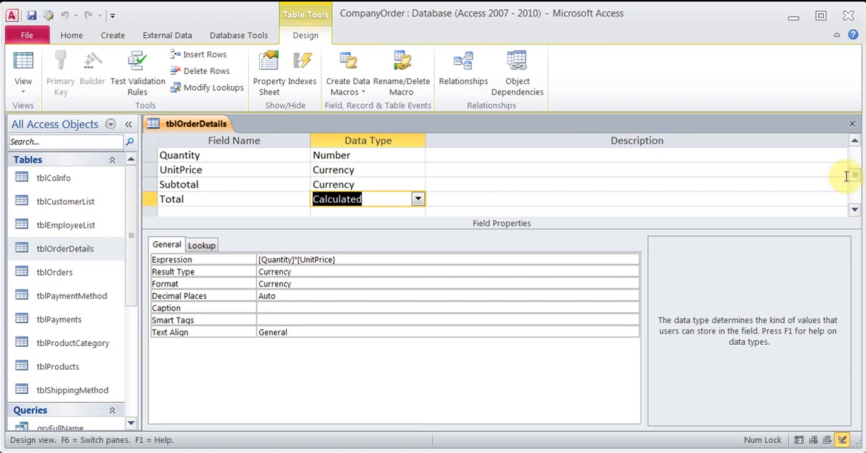
left_click(25, 84)
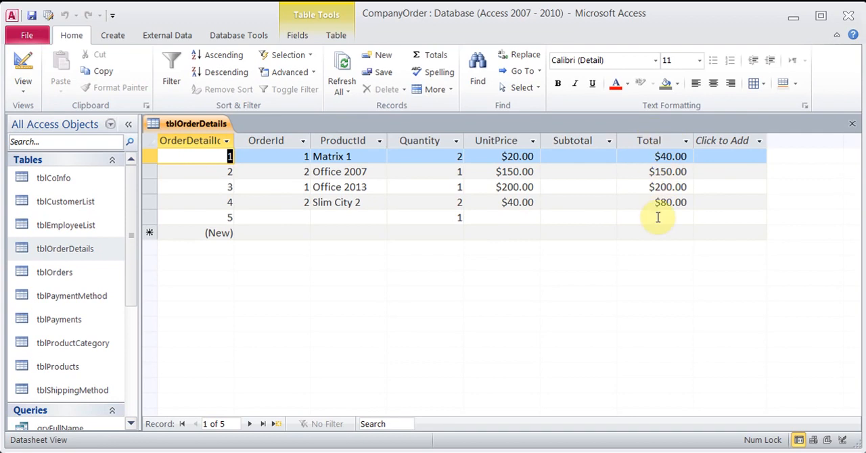
left_click(851, 128)
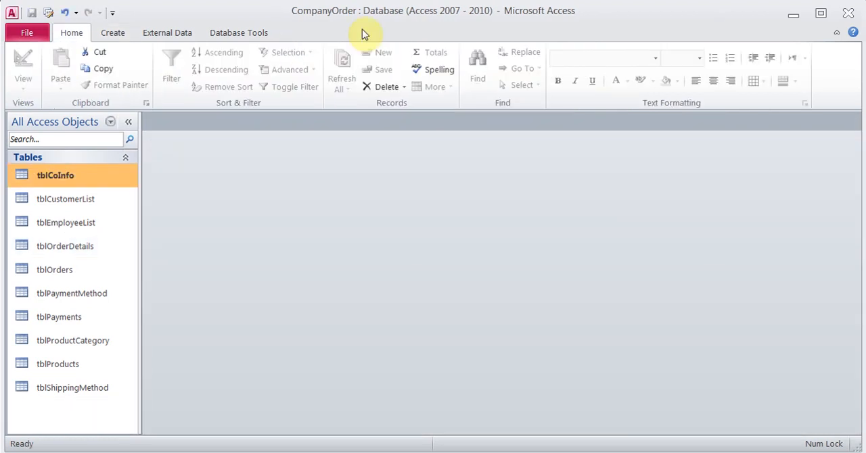
- View tblCoInfo's records, close the table, and step through the table list from tblCustomerList to tblPayments
double_click(56, 182)
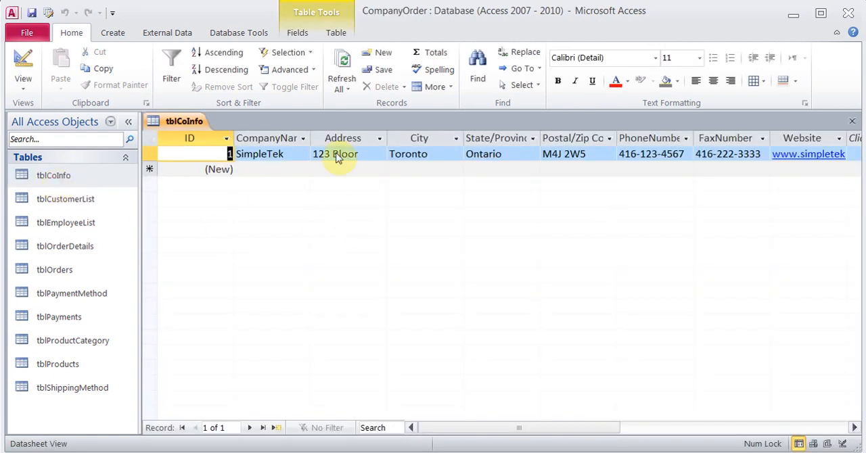
left_click(853, 122)
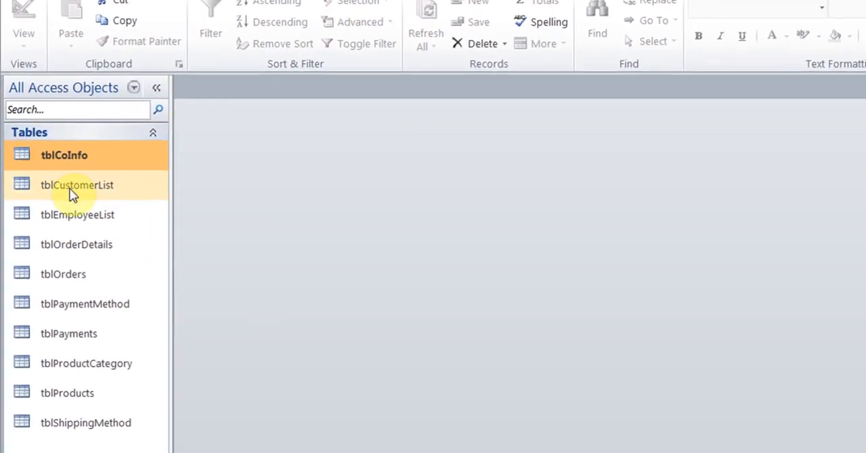
left_click(70, 192)
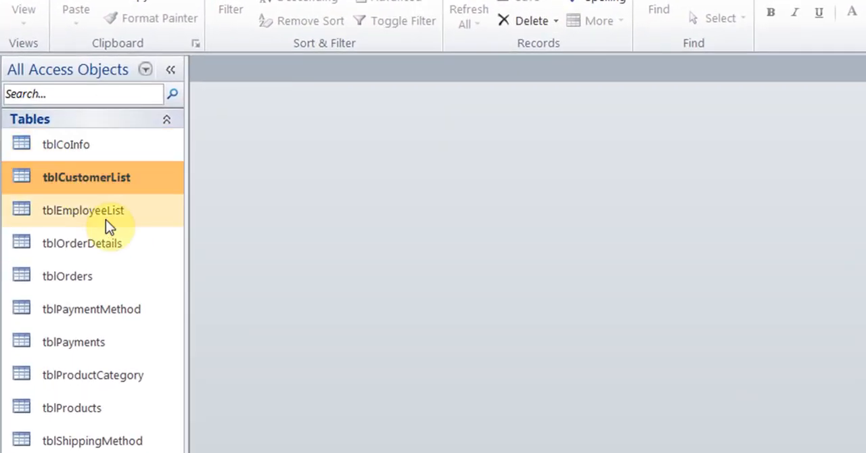
left_click(107, 215)
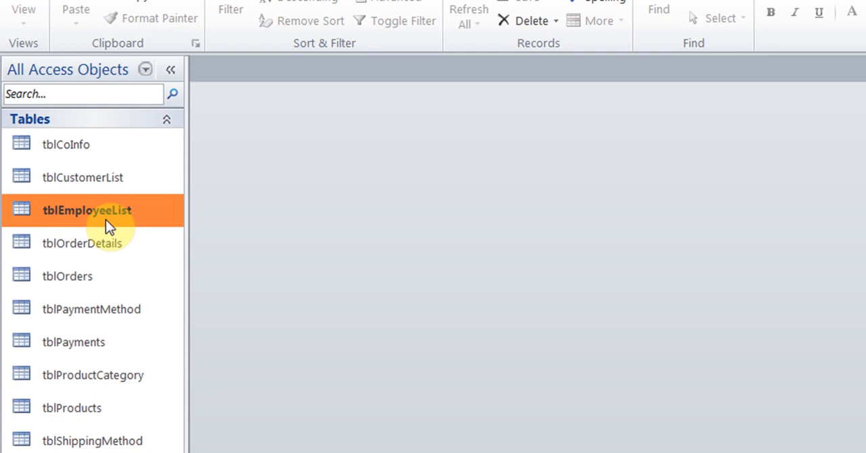
left_click(109, 245)
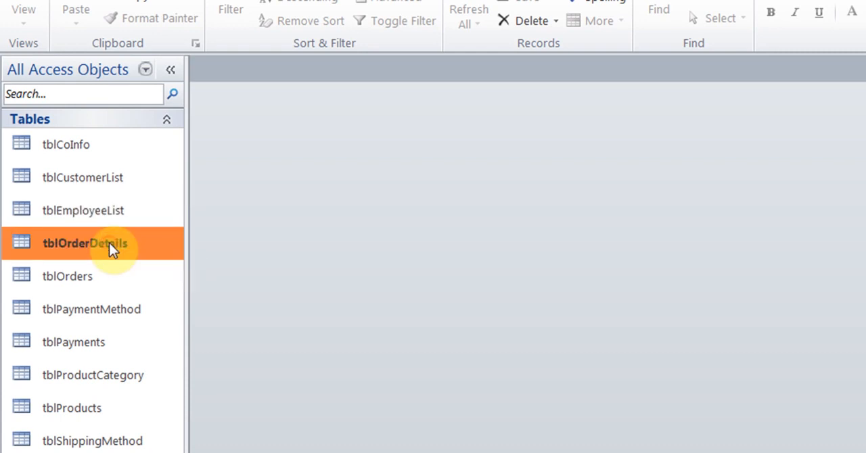
left_click(97, 280)
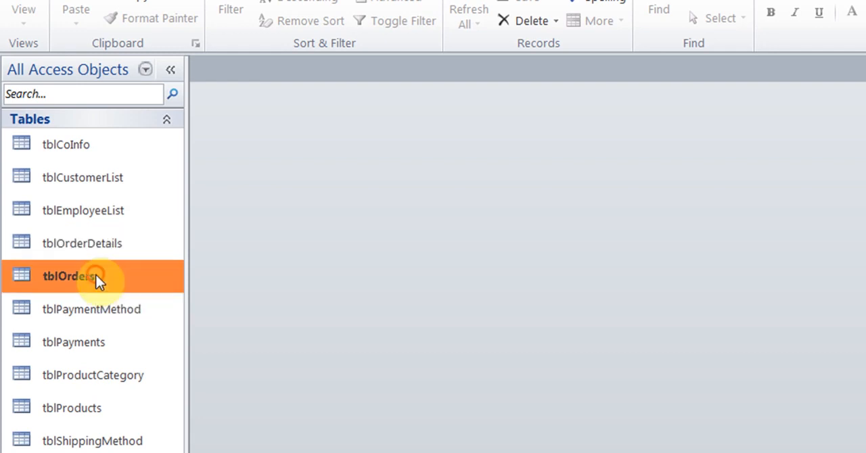
left_click(122, 319)
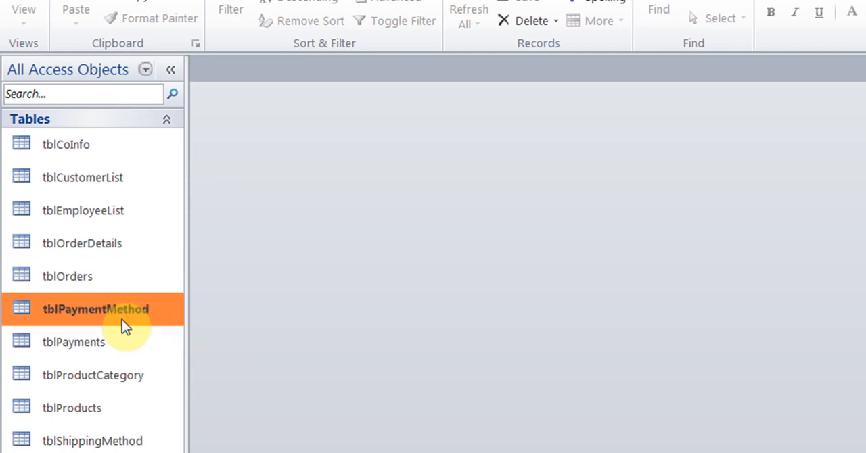
left_click(111, 344)
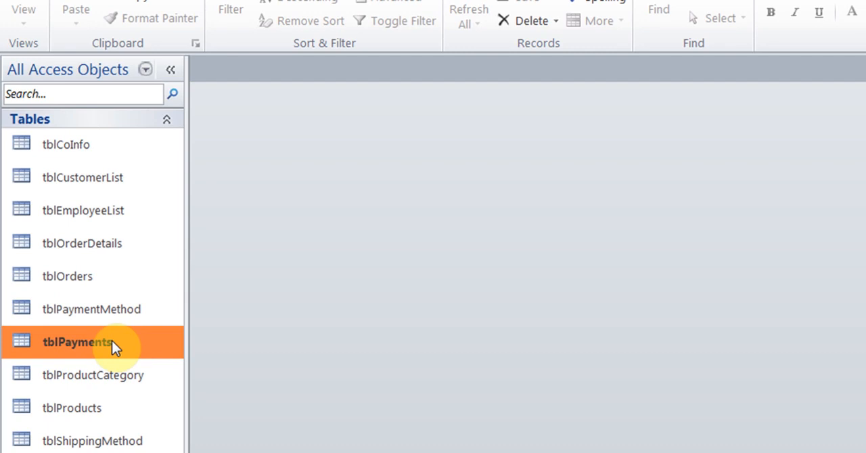
- Review the records of tblProductCategory, tblProducts and tblShippingMethod, closing each table after viewing it
left_click(106, 377)
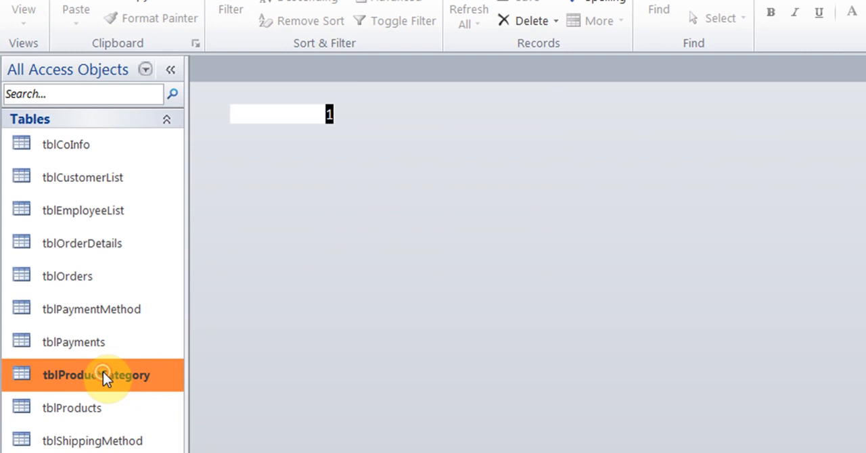
double_click(106, 376)
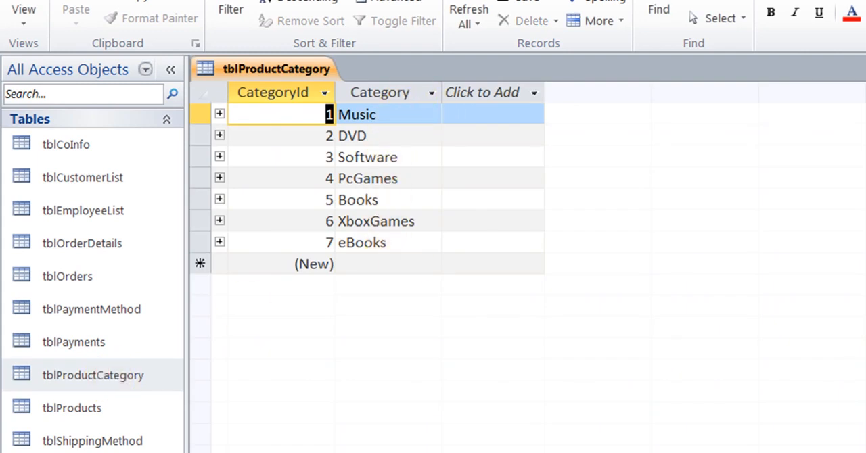
key("ctrl+w")
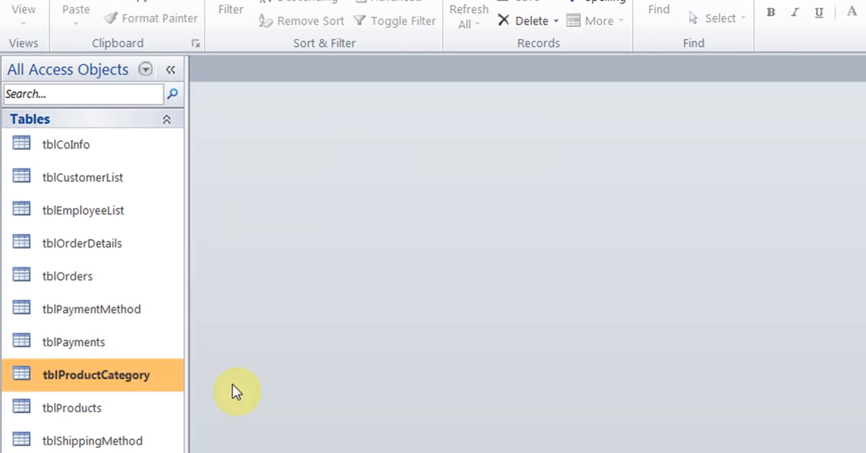
double_click(55, 414)
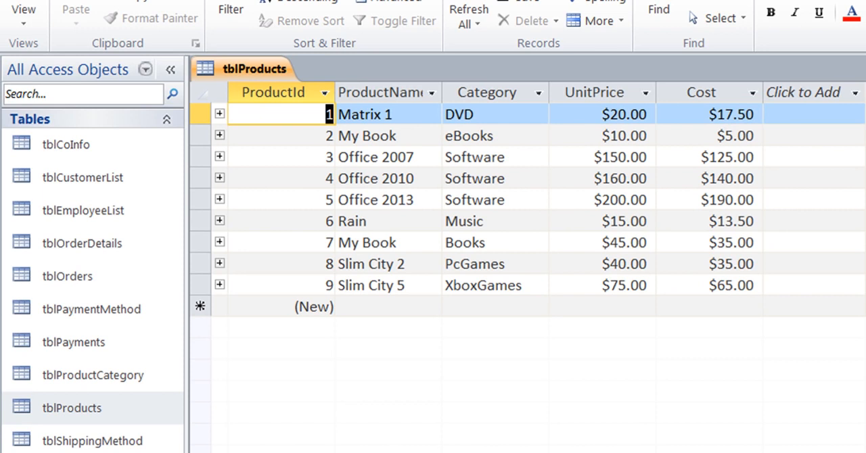
key("ctrl+w")
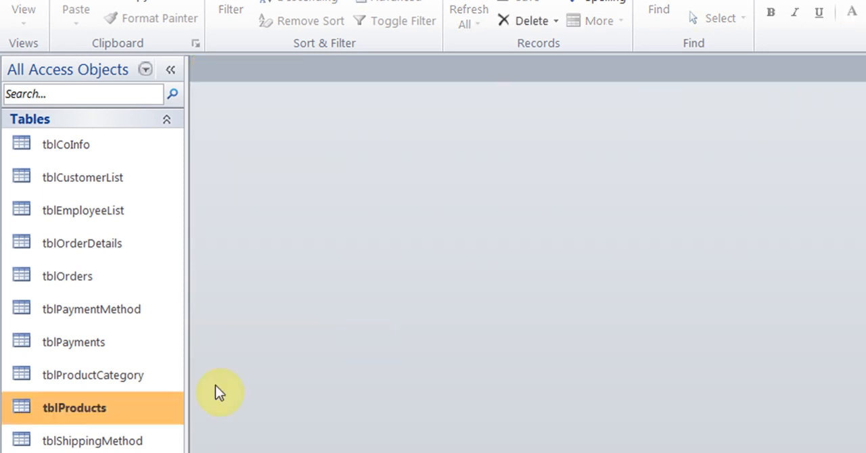
double_click(144, 441)
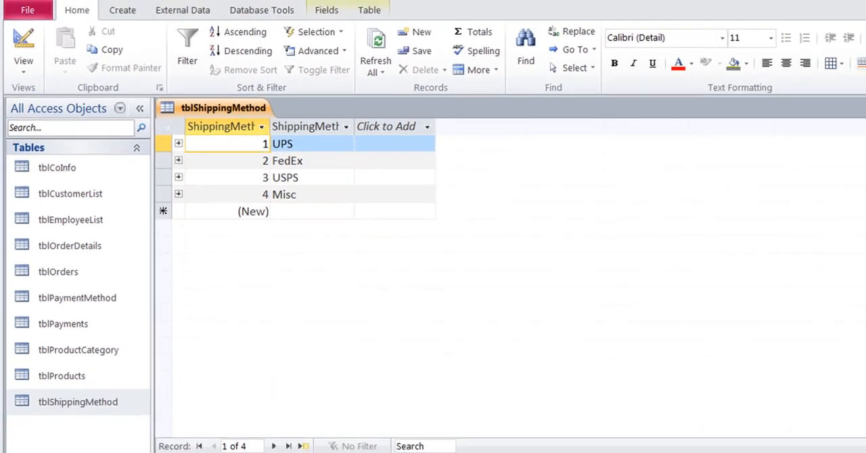
left_click(856, 123)
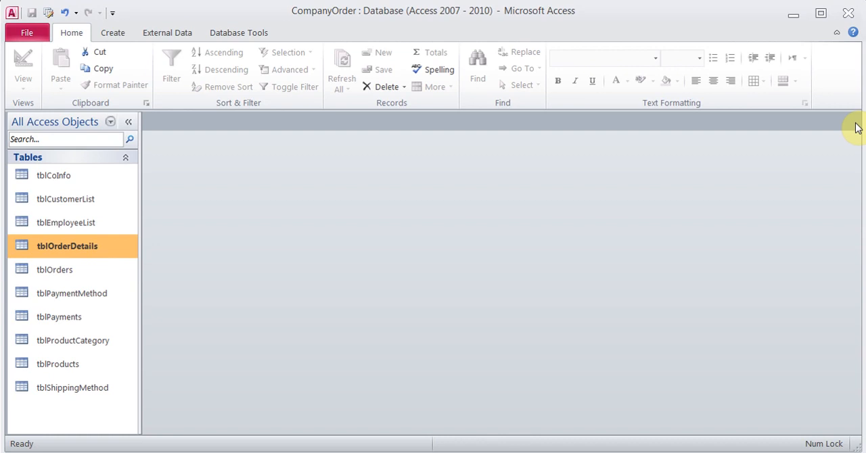
- Open the Relationships window and examine the EmployeeId link between tblEmployeeList and tblOrders
left_click(253, 34)
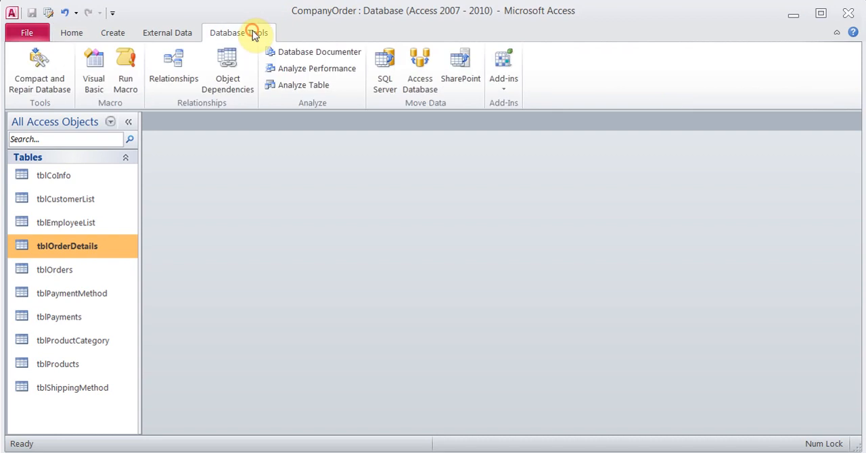
left_click(174, 73)
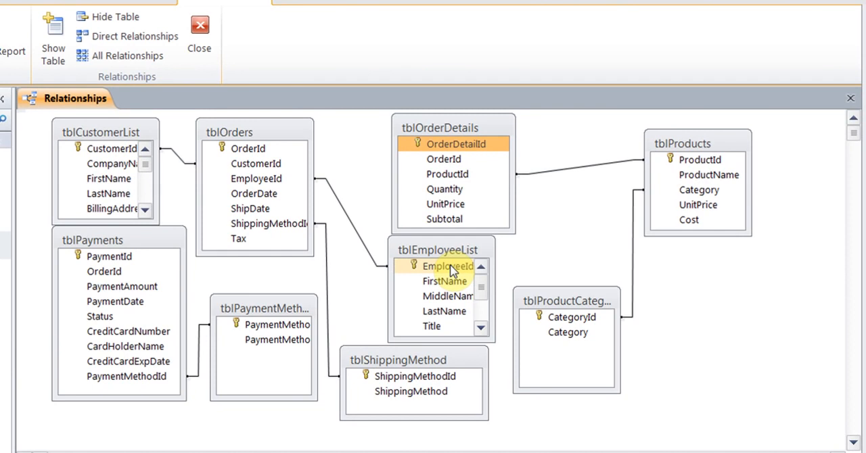
left_click(450, 267)
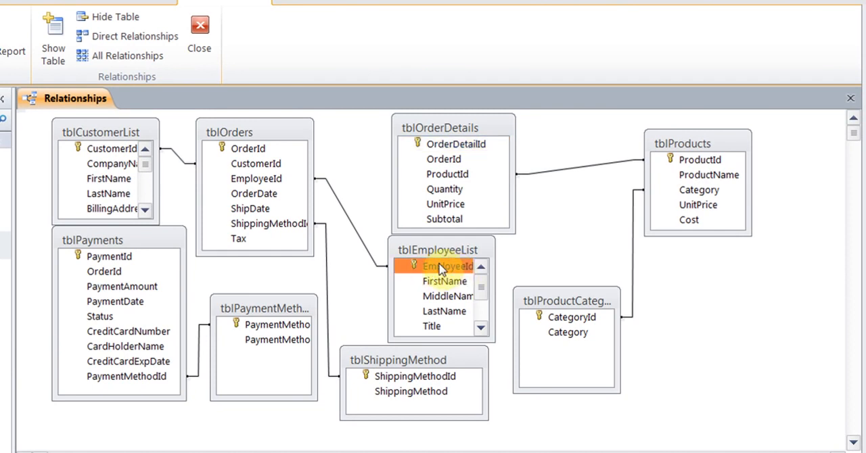
left_click_drag(441, 273, 283, 187)
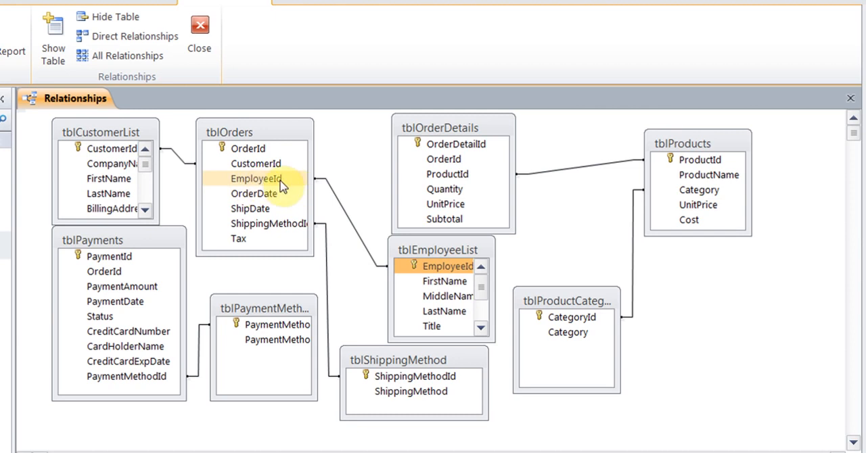
mouse_move(282, 186)
left_mouse_down()
mouse_move(438, 268)
mouse_move(426, 280)
mouse_move(291, 170)
mouse_move(428, 297)
mouse_move(412, 265)
mouse_move(429, 283)
mouse_move(442, 270)
mouse_move(309, 190)
mouse_move(277, 180)
mouse_move(278, 188)
left_mouse_up()
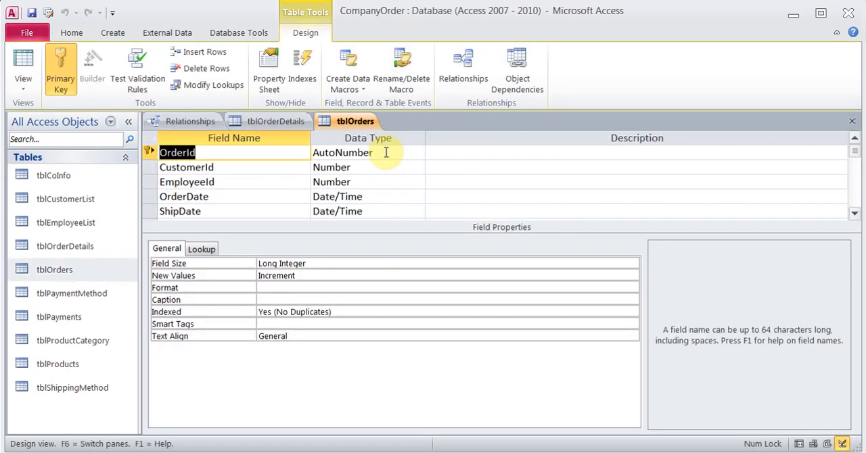
- Close tblOrders and tblOrderDetails, saving the latter's design changes, and try to relate tblOrders' OrderId to OrderId in tblOrderDetails
left_click(851, 121)
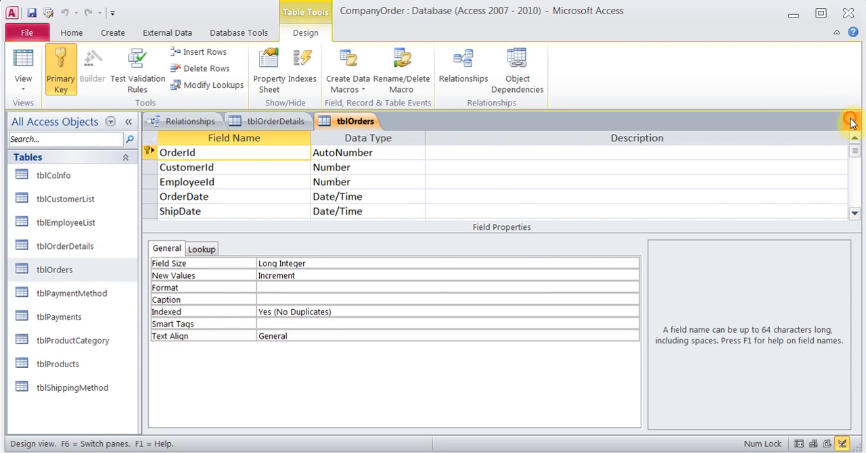
left_click(851, 121)
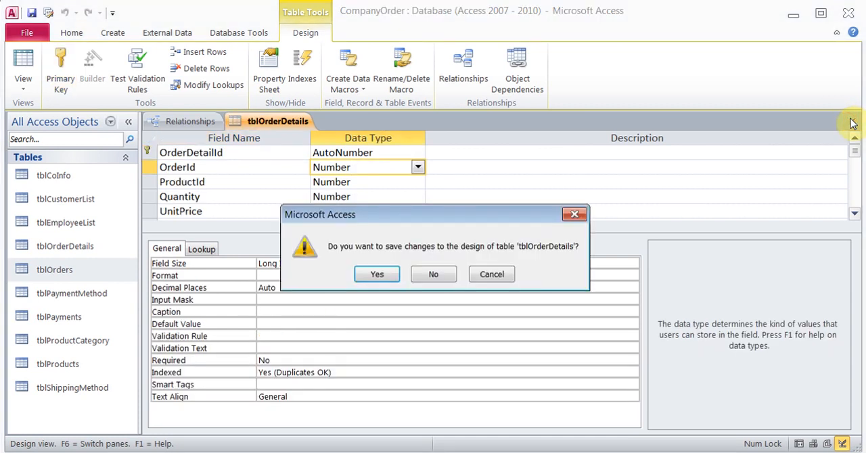
left_click(377, 274)
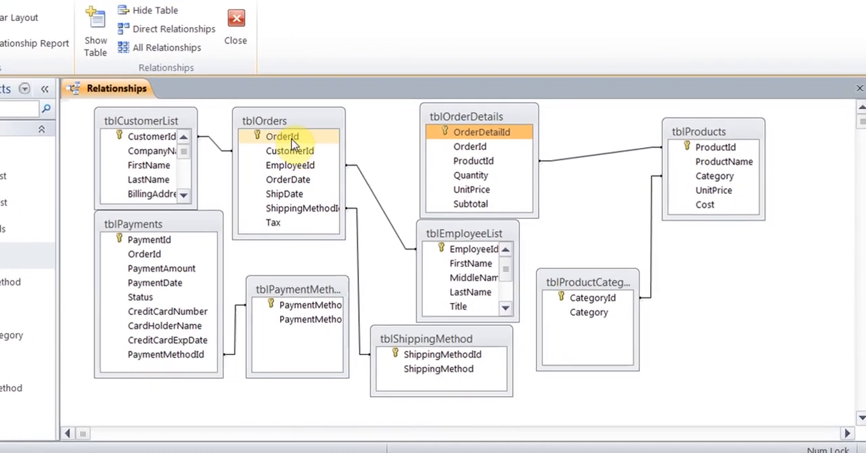
left_click(346, 166)
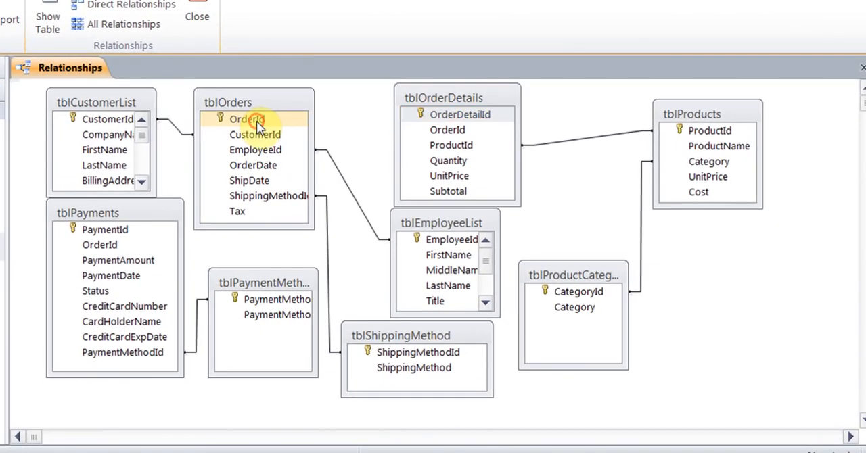
left_click_drag(257, 124, 457, 130)
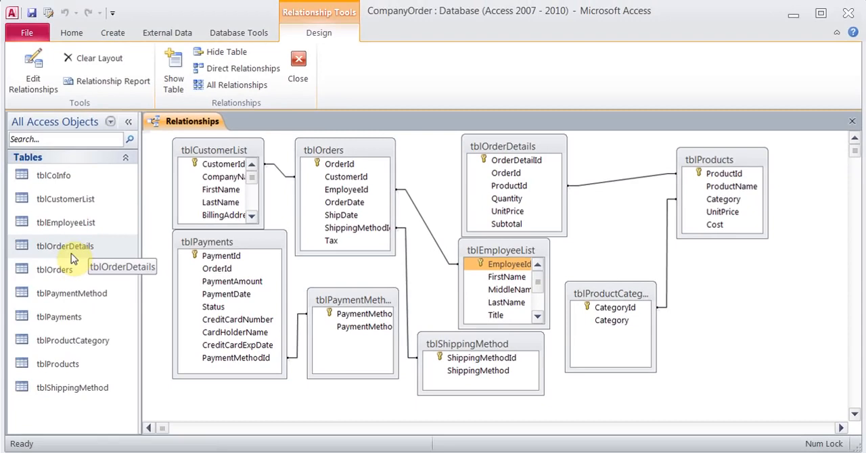
- Open tblOrderDetails in Design view
left_click(71, 251)
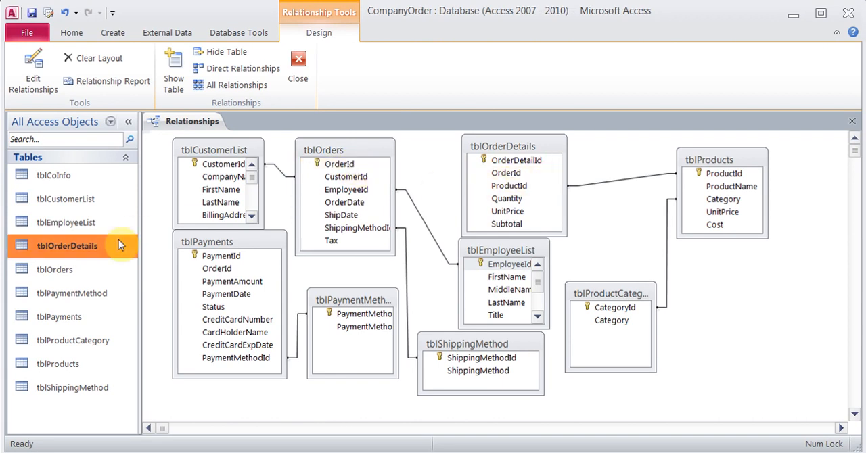
right_click(82, 250)
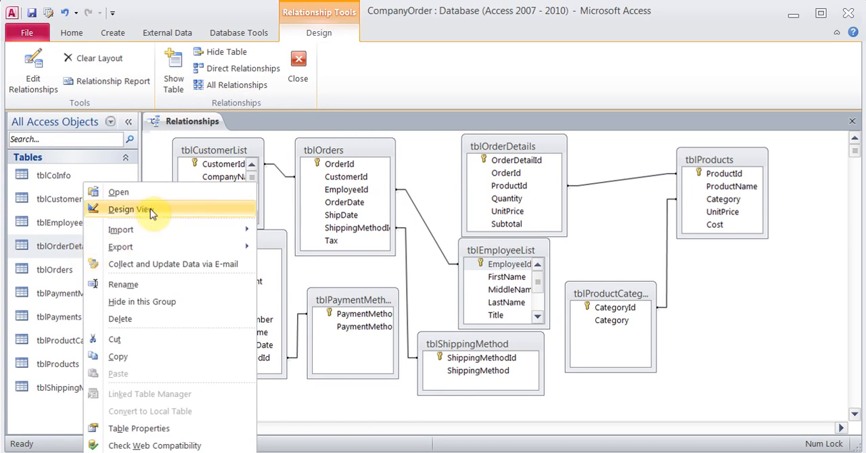
left_click(149, 210)
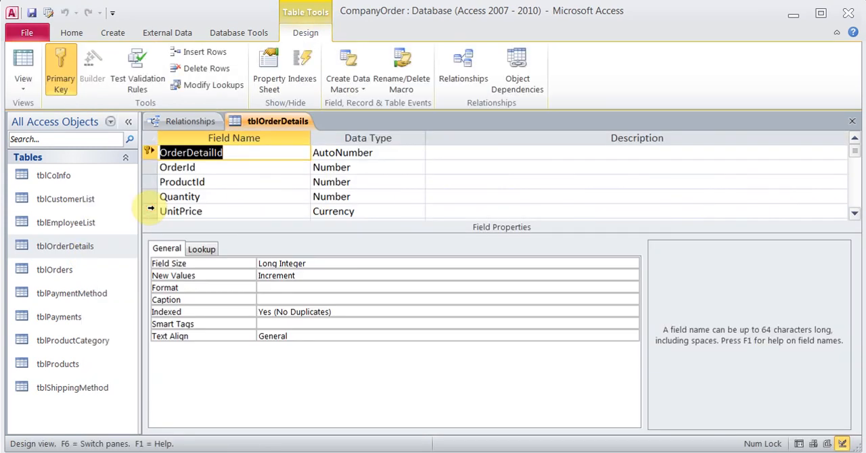
left_click(377, 168)
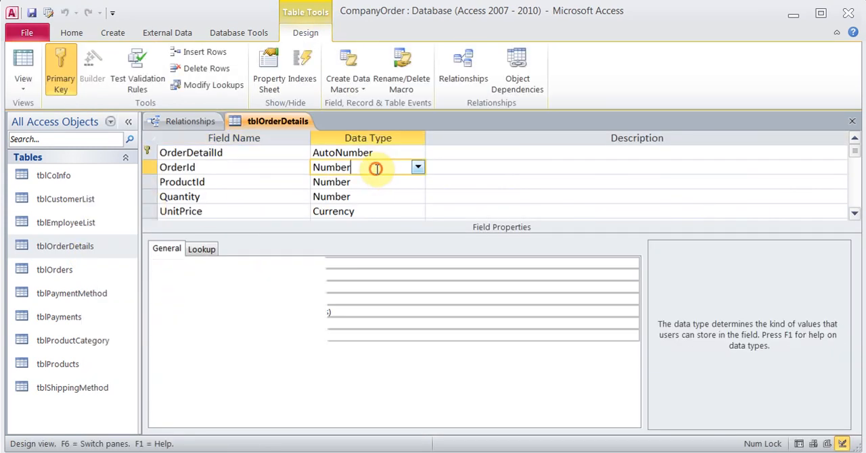
left_click(418, 168)
left_click(387, 345)
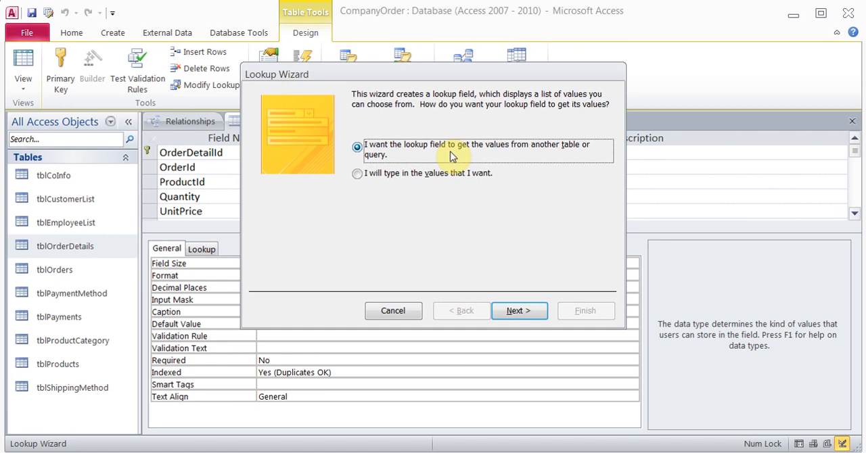
left_click(504, 309)
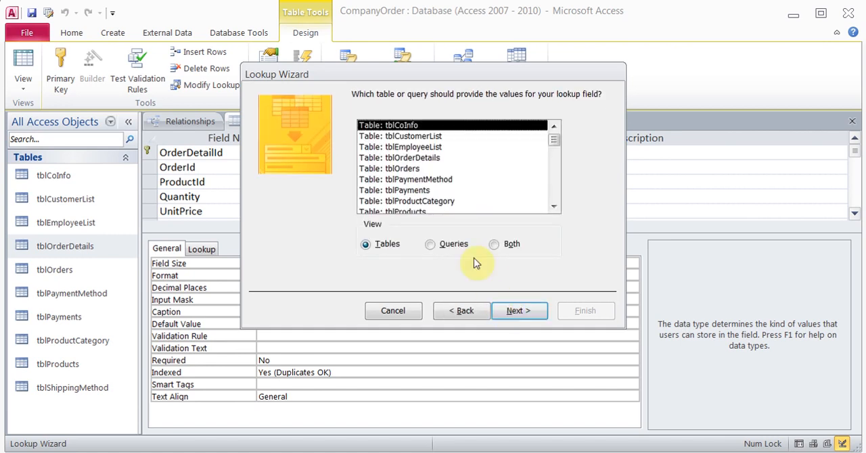
left_click(409, 169)
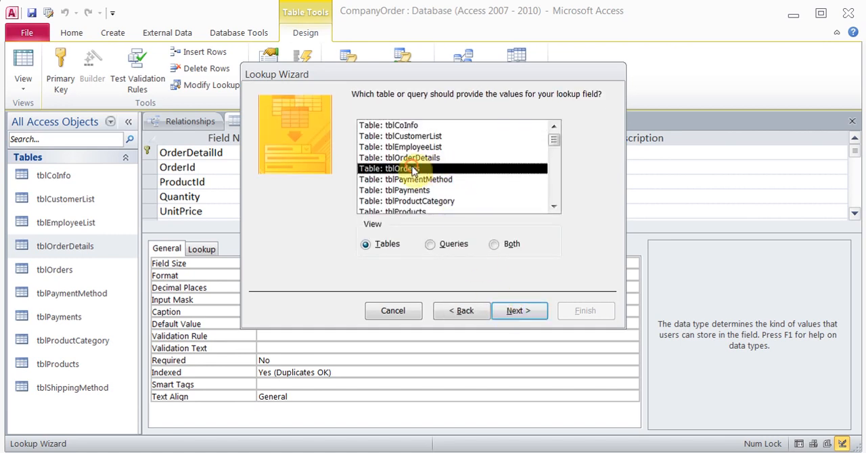
left_click(511, 317)
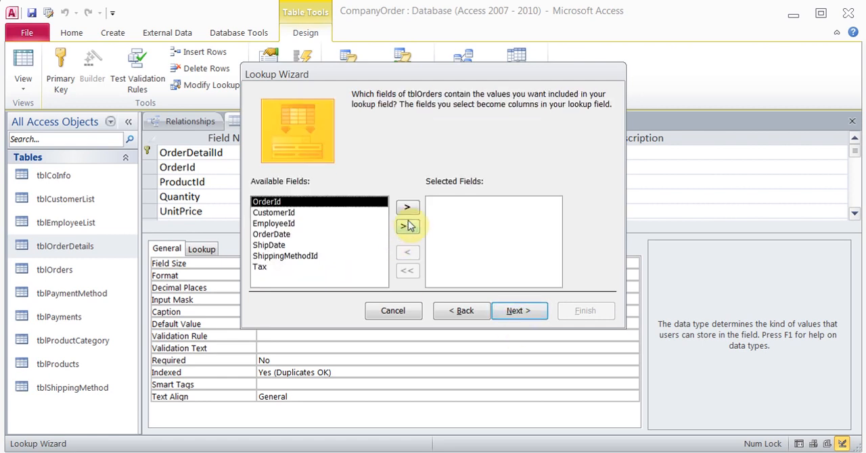
left_click(400, 317)
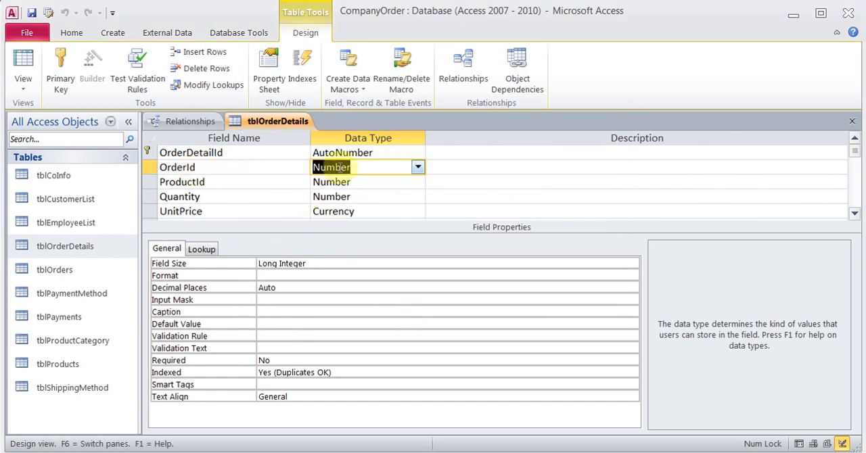
- Check the OrderId data type in tblOrderDetails, and open tblOrders in Design view to compare its OrderId field
left_click(364, 168)
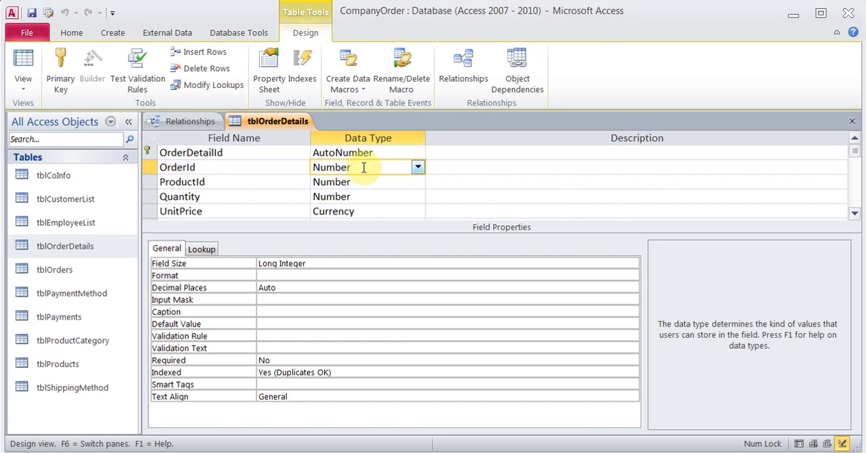
right_click(75, 272)
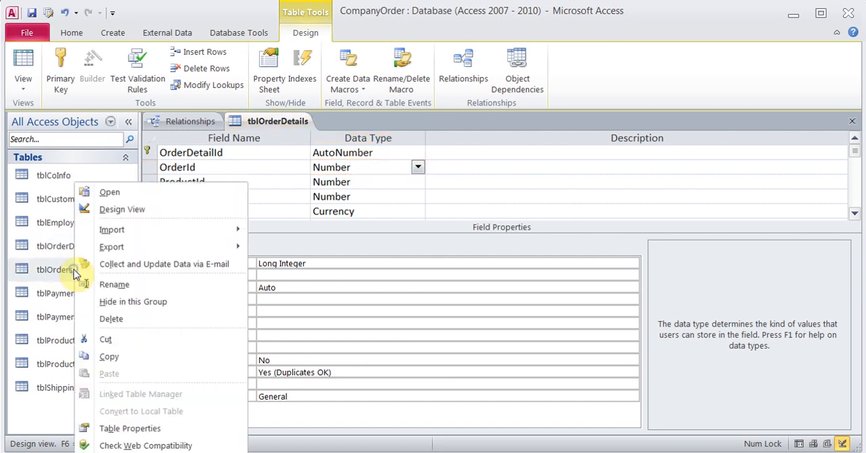
left_click(119, 209)
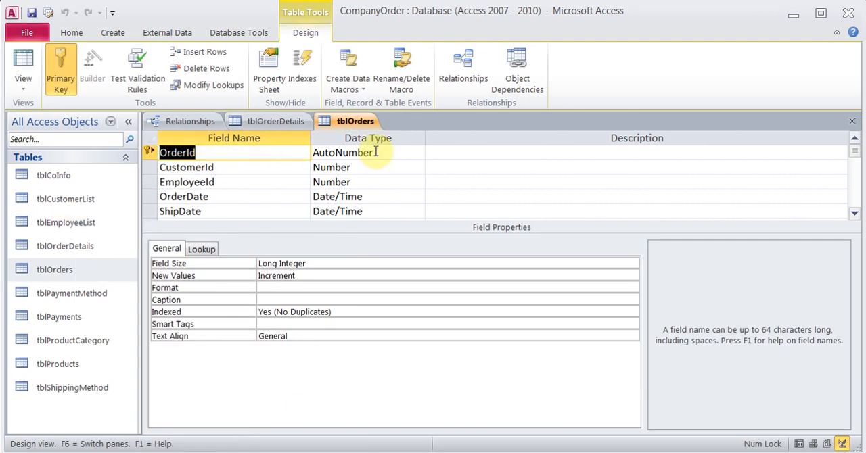